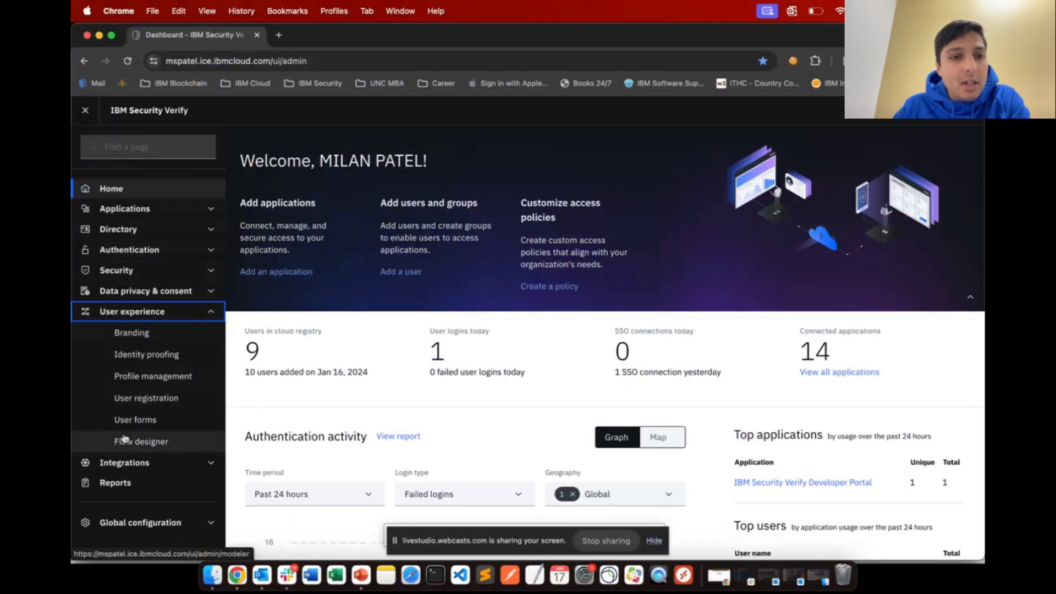
Step: Open the 'simple multi step registration' flow in the flow designer and pan to inspect its steps
left_click(125, 438)
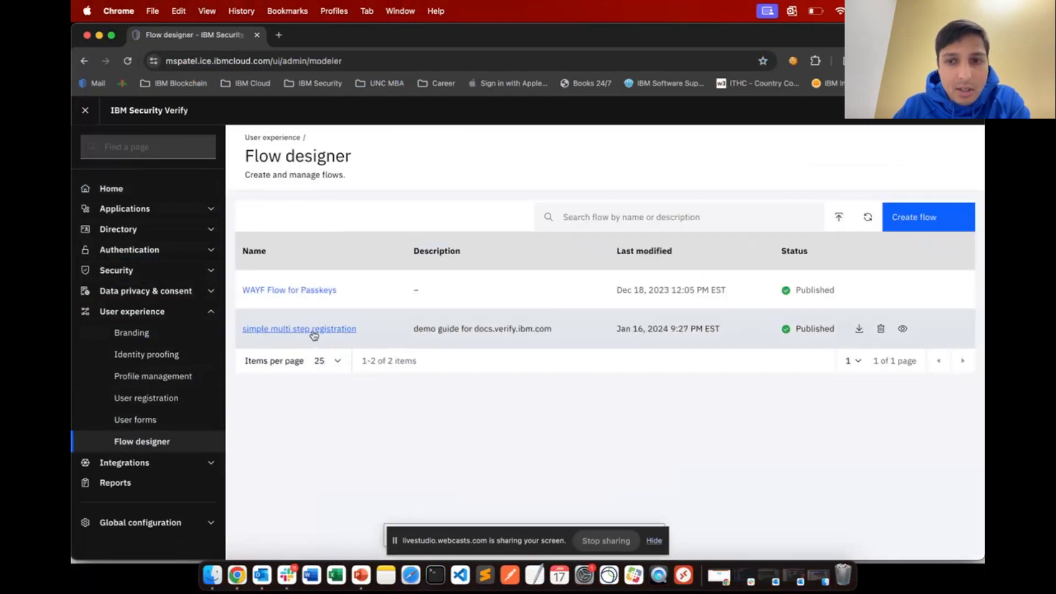
left_click(314, 330)
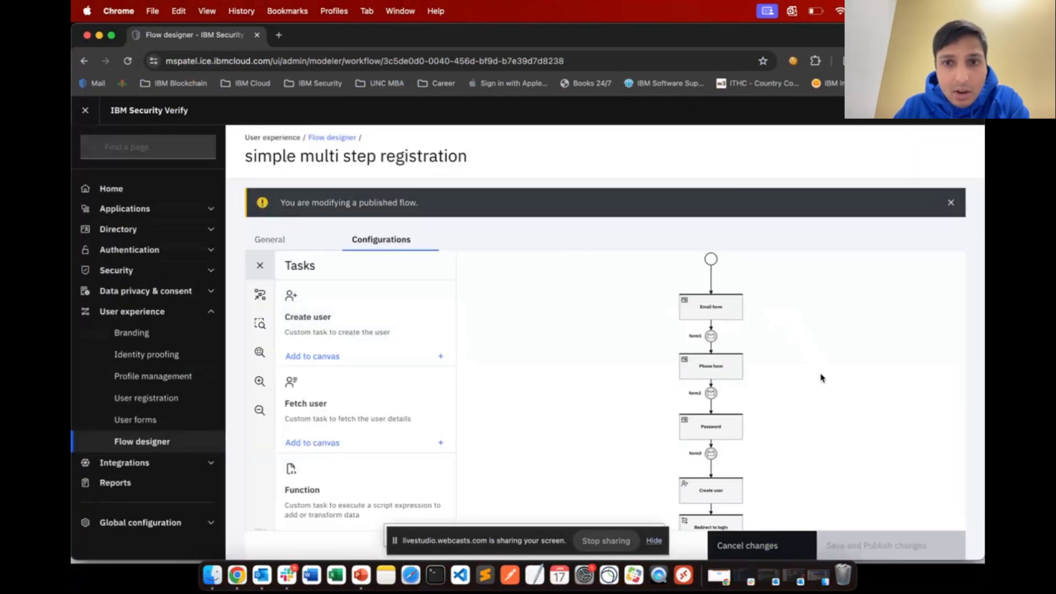
left_click_drag(820, 386, 809, 365)
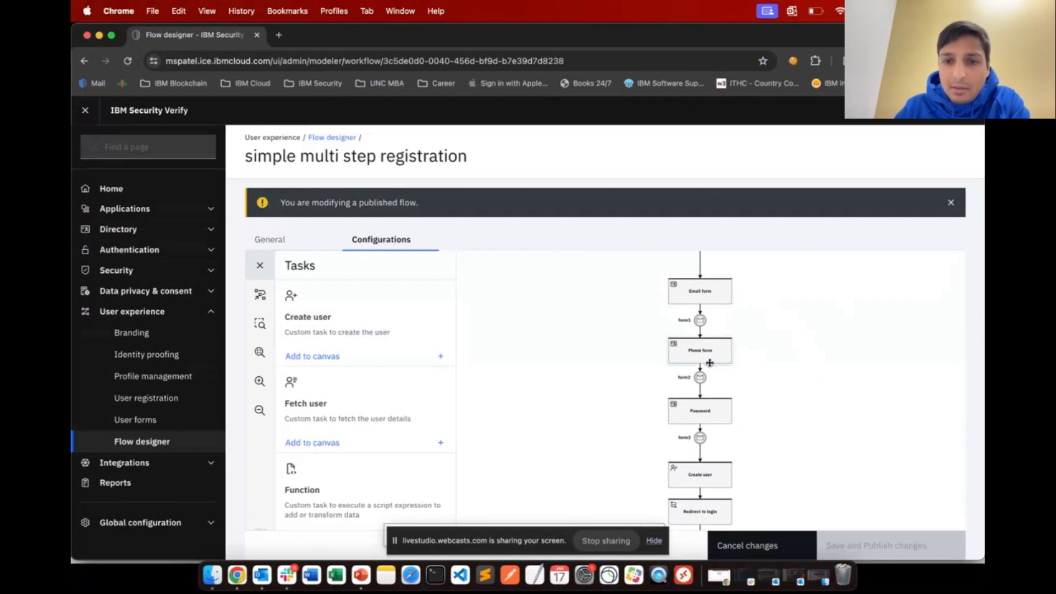
scroll(776, 440, "down", 3)
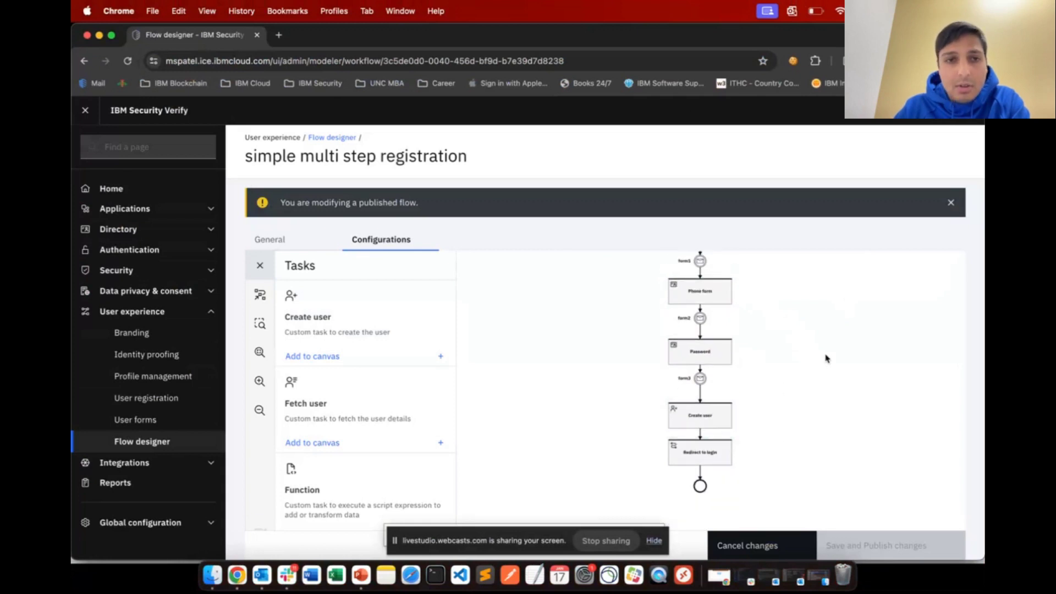
left_click_drag(849, 322, 841, 366)
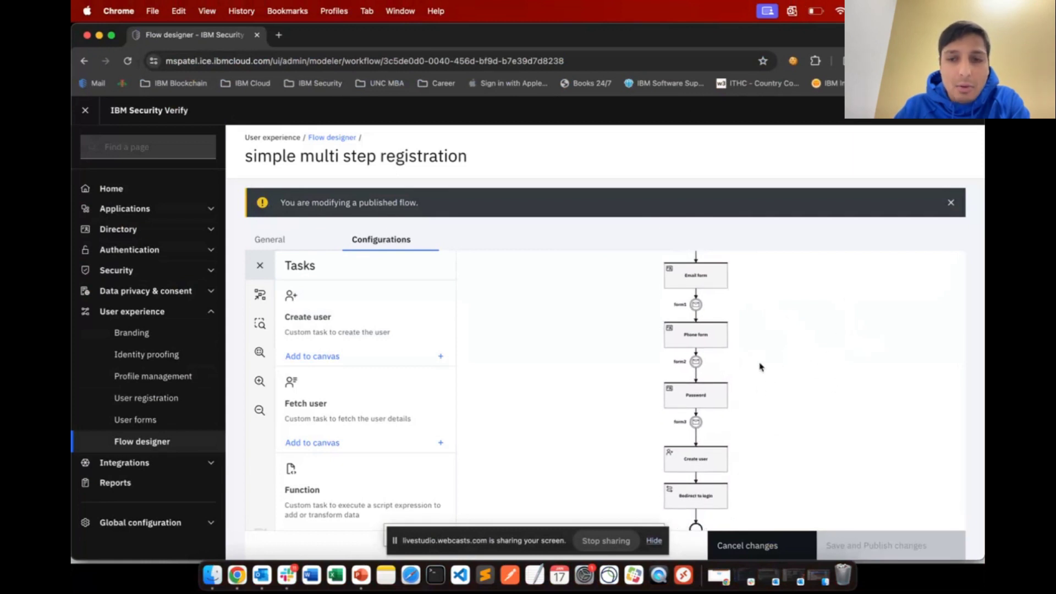
left_click_drag(831, 315, 830, 336)
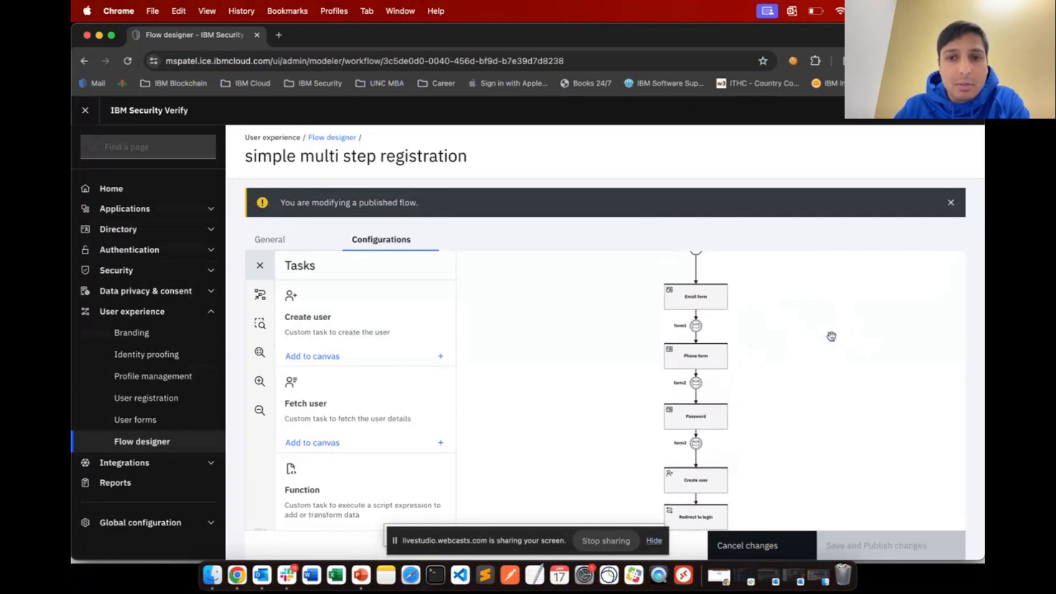
Step: Browse the seven user form cards and open the Email-webinar draft
left_click(154, 422)
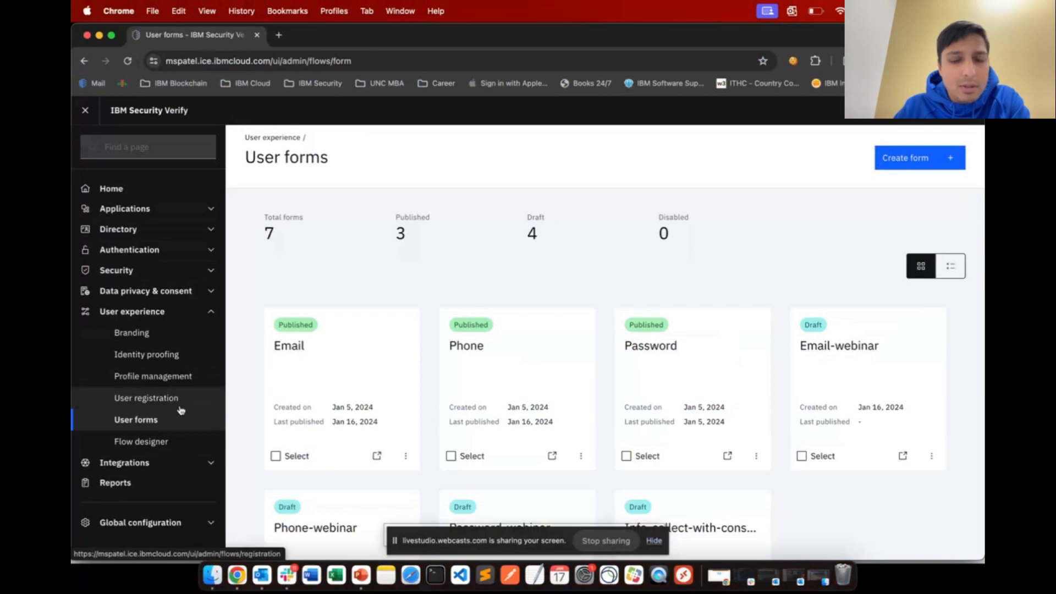
scroll(503, 263, "down", 2)
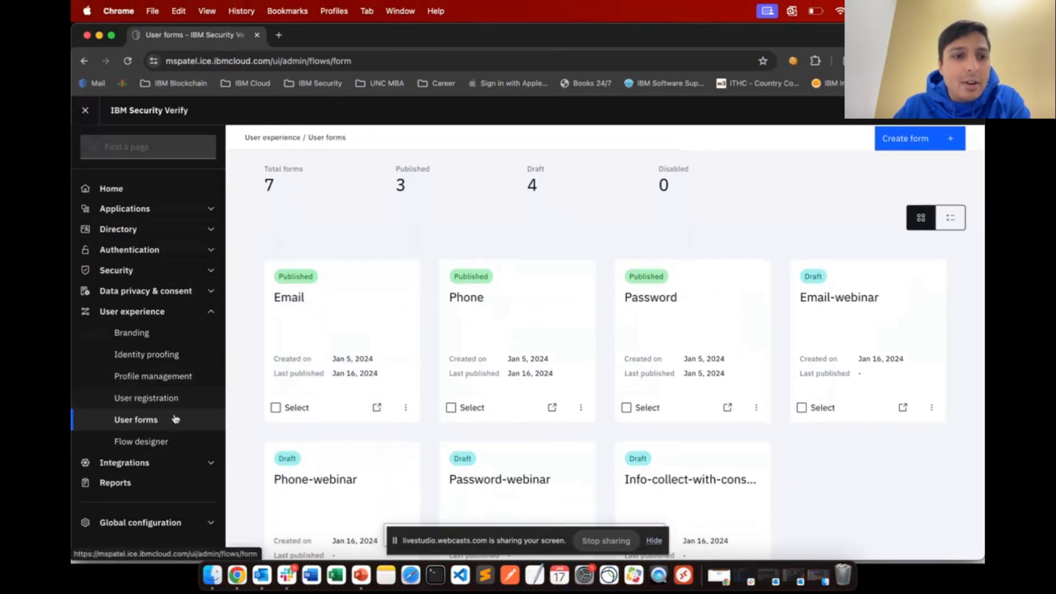
scroll(455, 228, "up", 2)
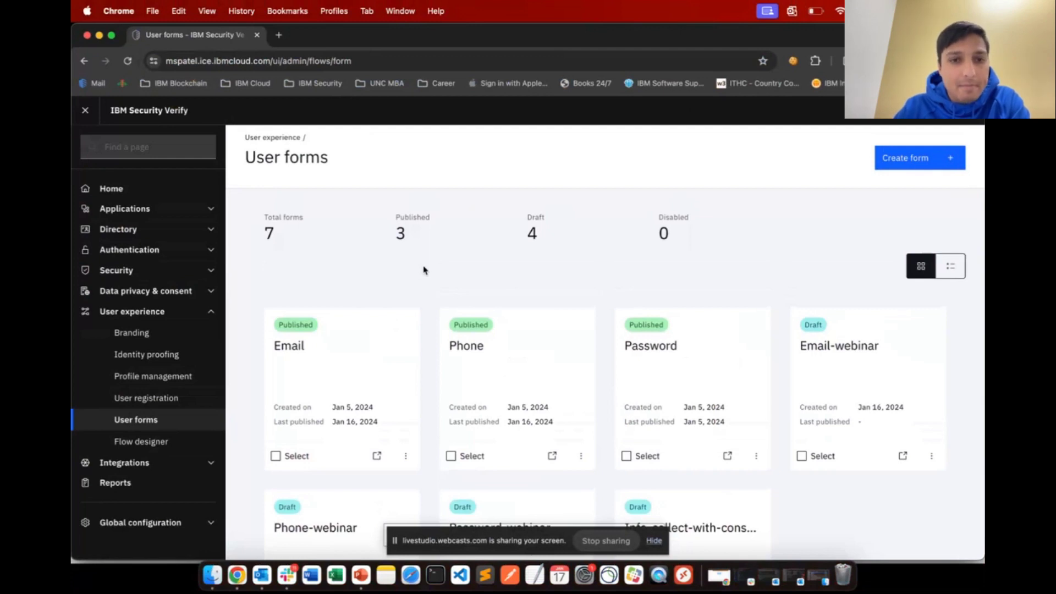
scroll(423, 269, "down", 4)
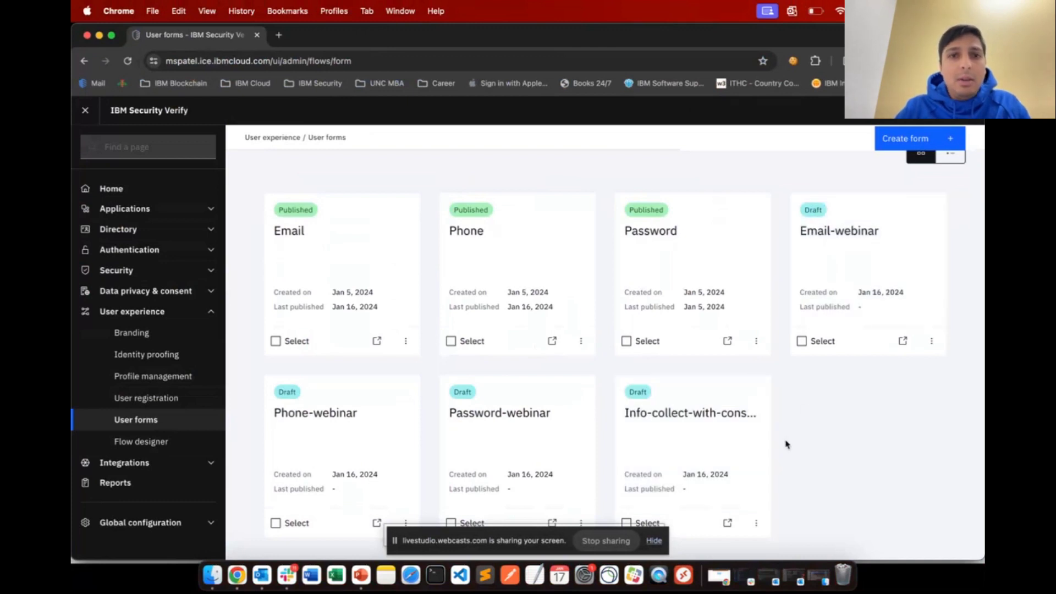
left_click(867, 255)
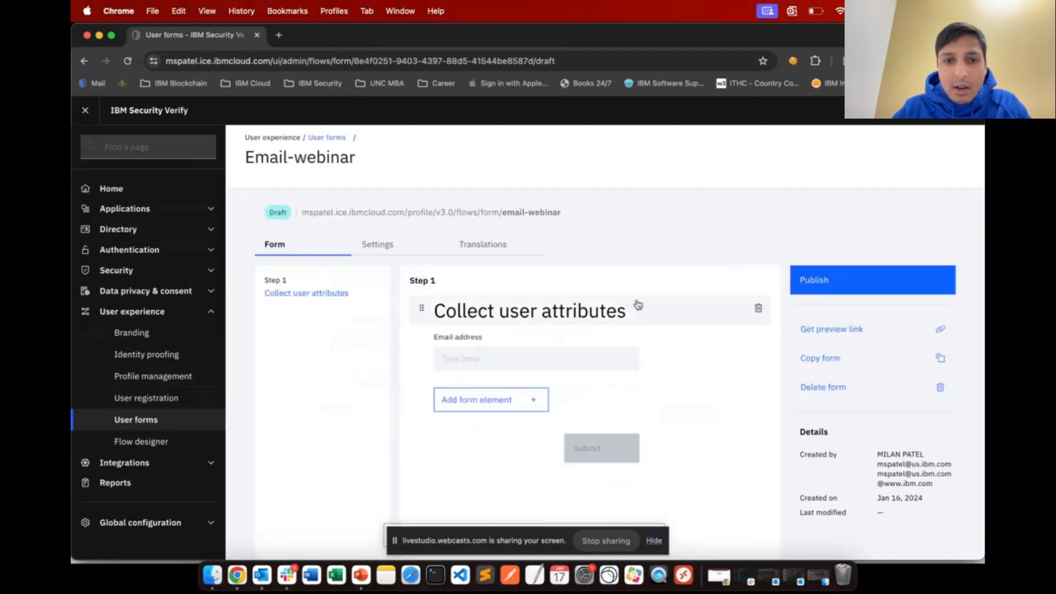
Step: Turn on Verify email for the Email-webinar form's Email address field
left_click(659, 359)
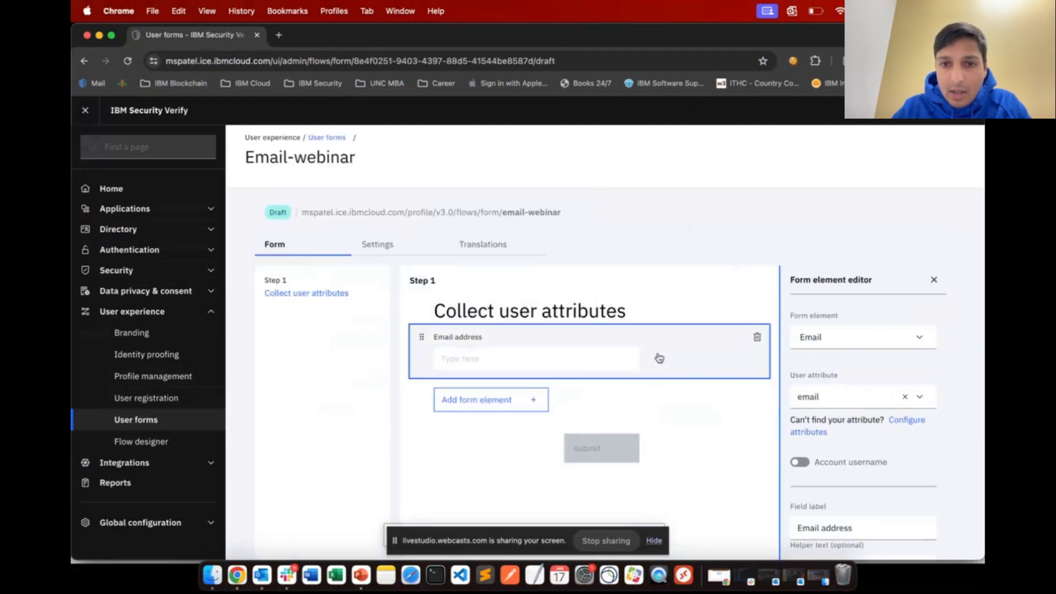
scroll(801, 389, "down", 3)
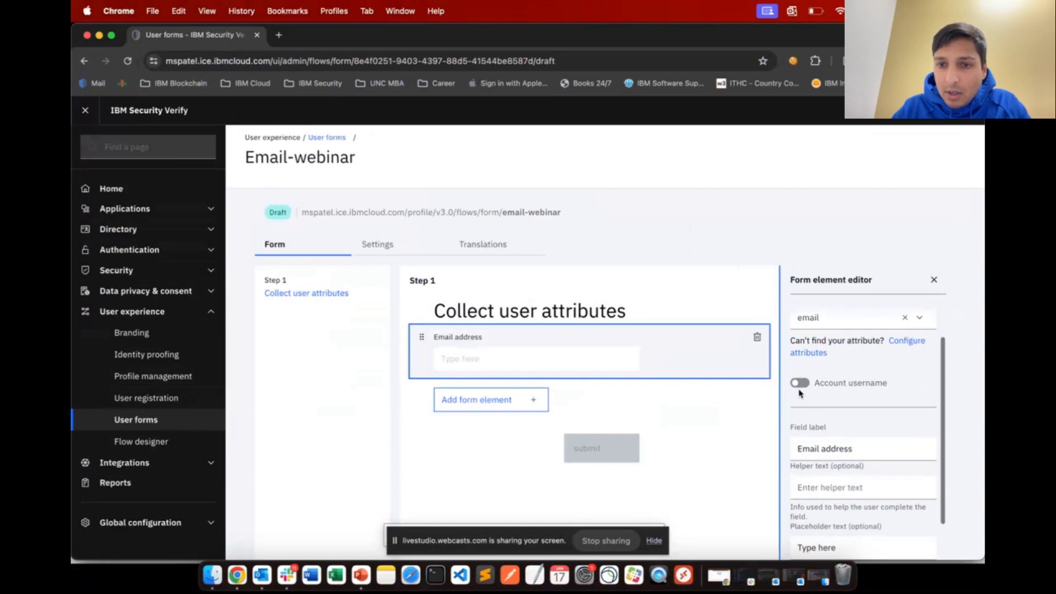
scroll(877, 373, "down", 8)
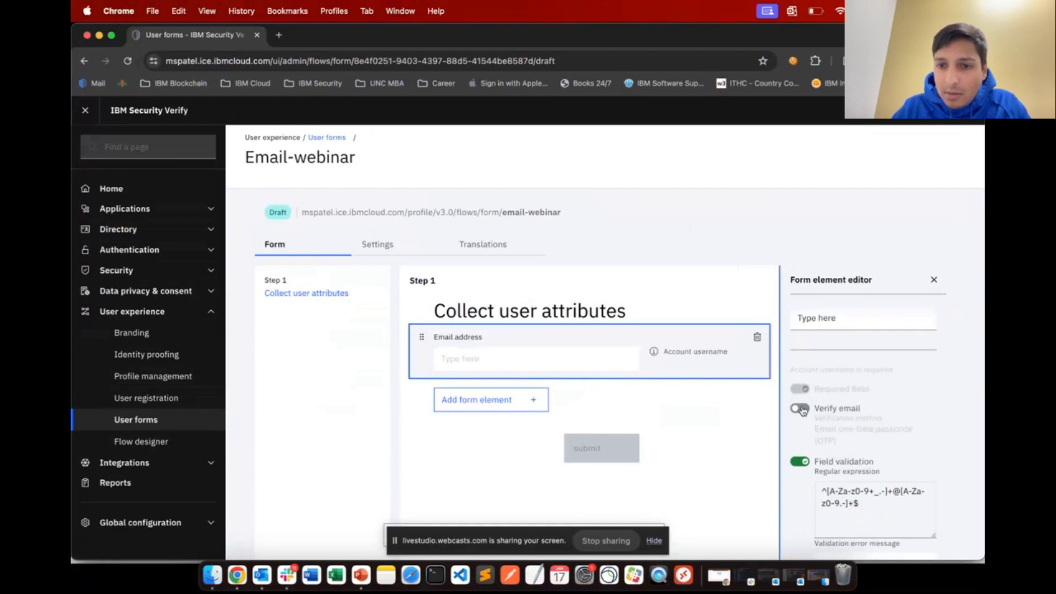
left_click(800, 409)
scroll(827, 420, "down", 5)
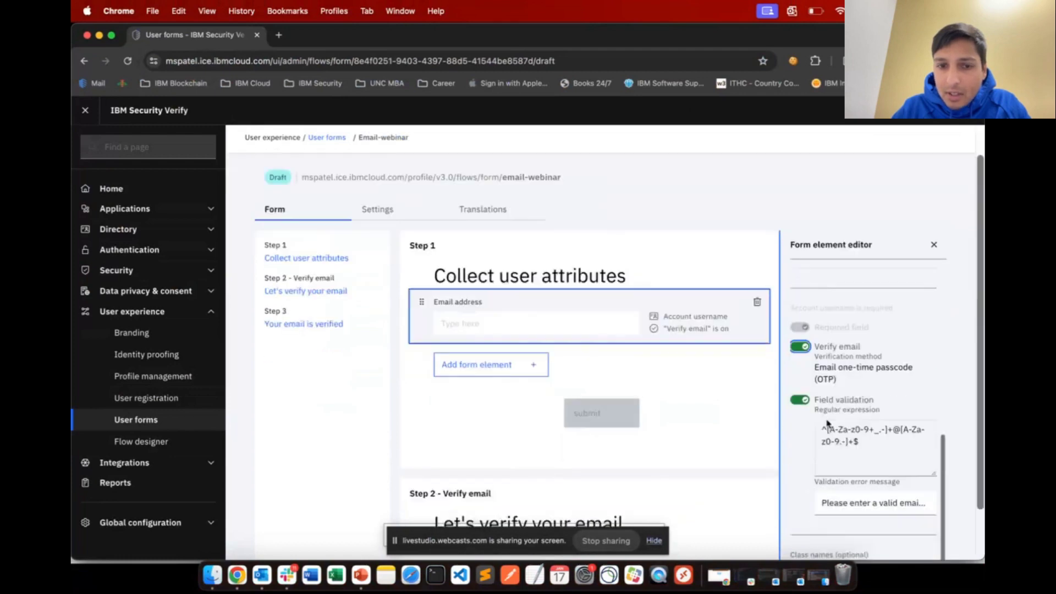
scroll(740, 412, "down", 5)
scroll(739, 411, "down", 4)
scroll(456, 201, "up", 10)
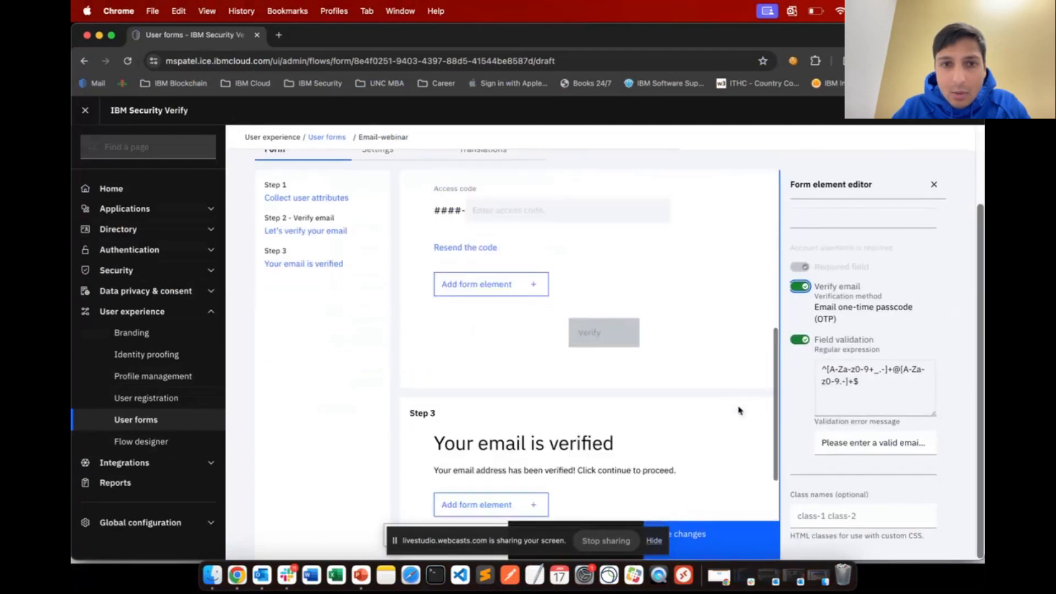
Step: Set the form's theme to TrustMeInsurance in Settings and return to the Form view
left_click(395, 156)
scroll(547, 297, "down", 6)
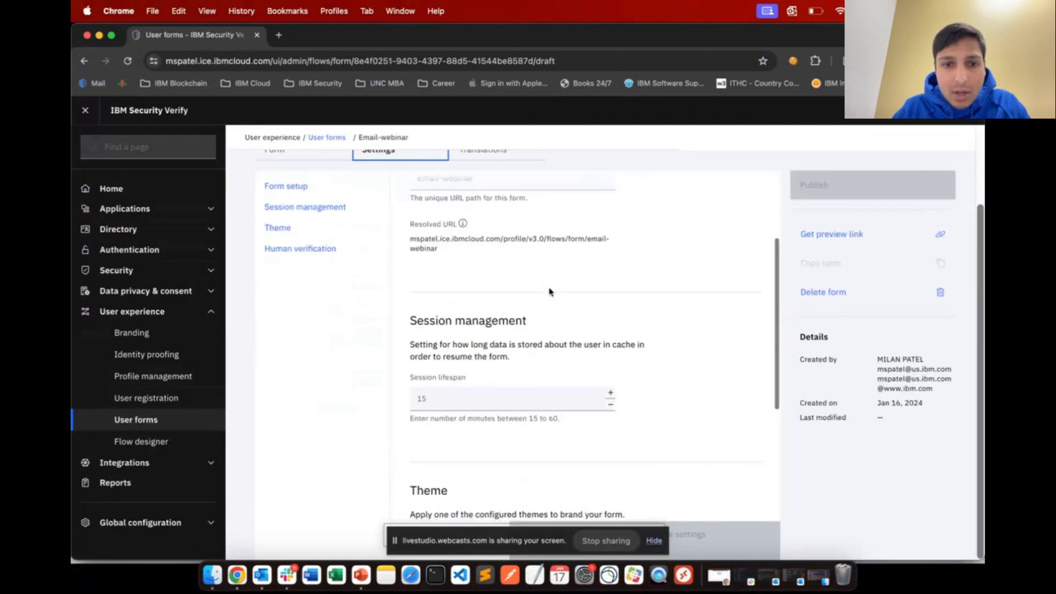
left_click(538, 334)
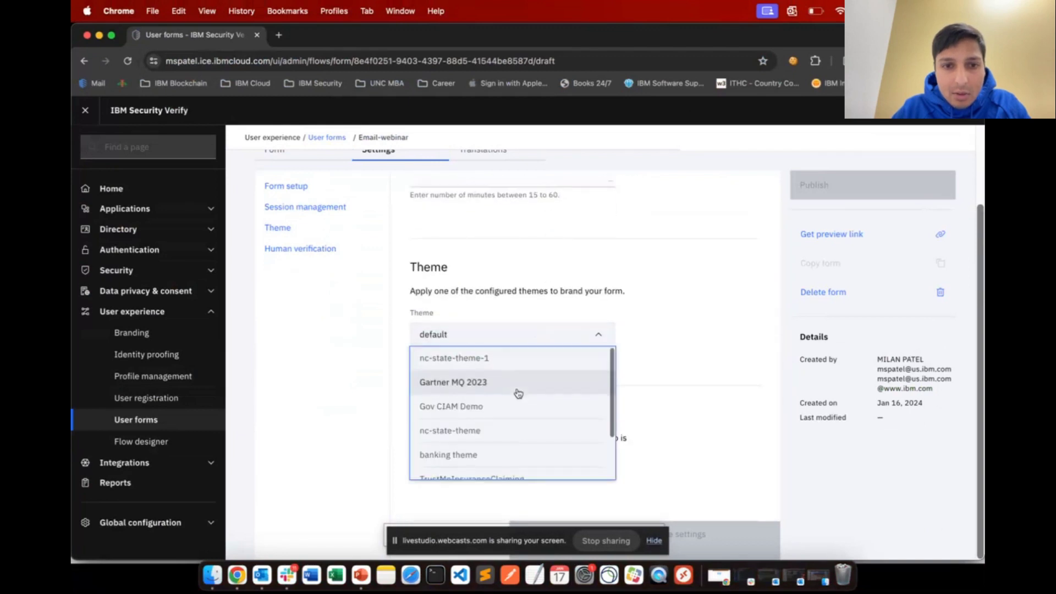
scroll(516, 391, "down", 3)
left_click(501, 443)
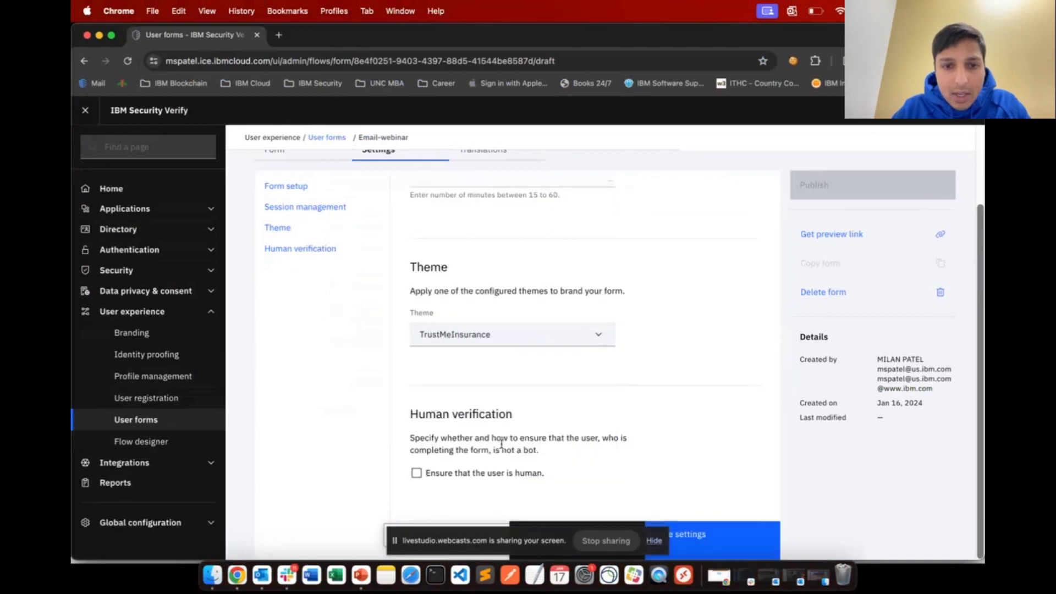
scroll(630, 394, "up", 8)
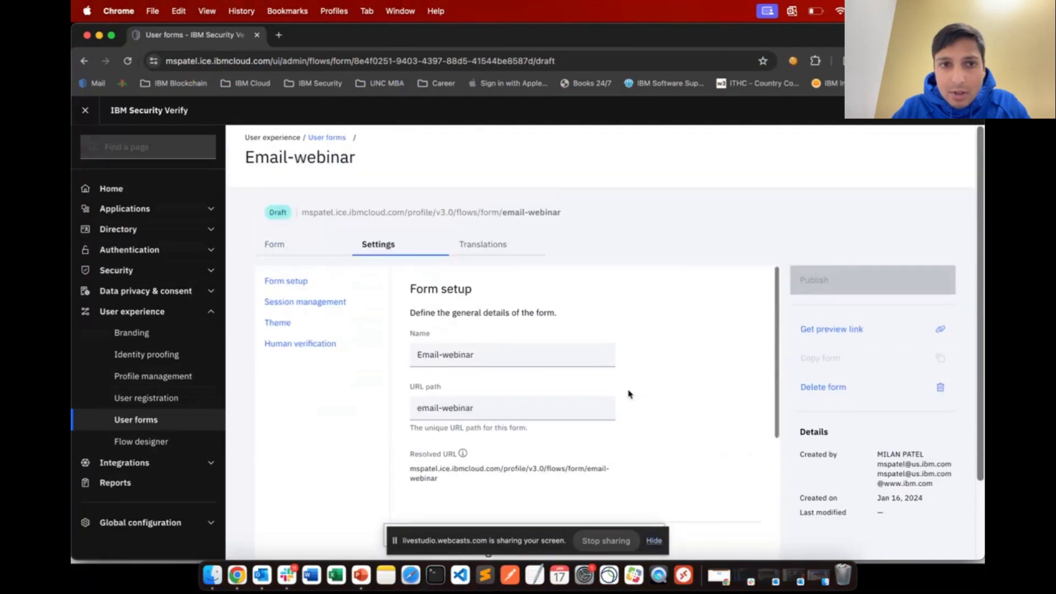
left_click(306, 248)
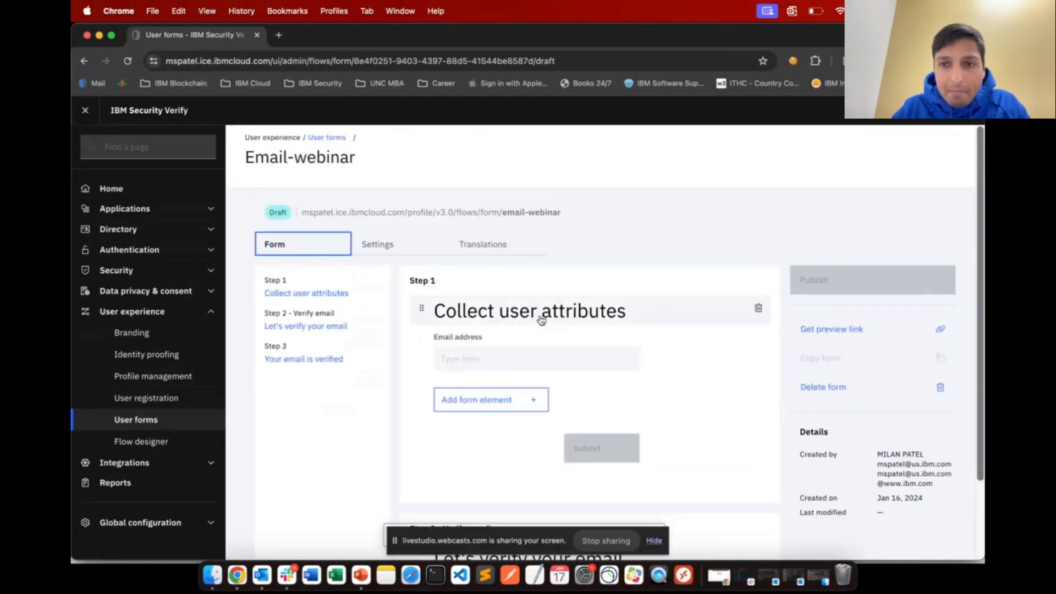
Step: Save and publish the Email-webinar form, then return to the User forms list
scroll(701, 345, "down", 10)
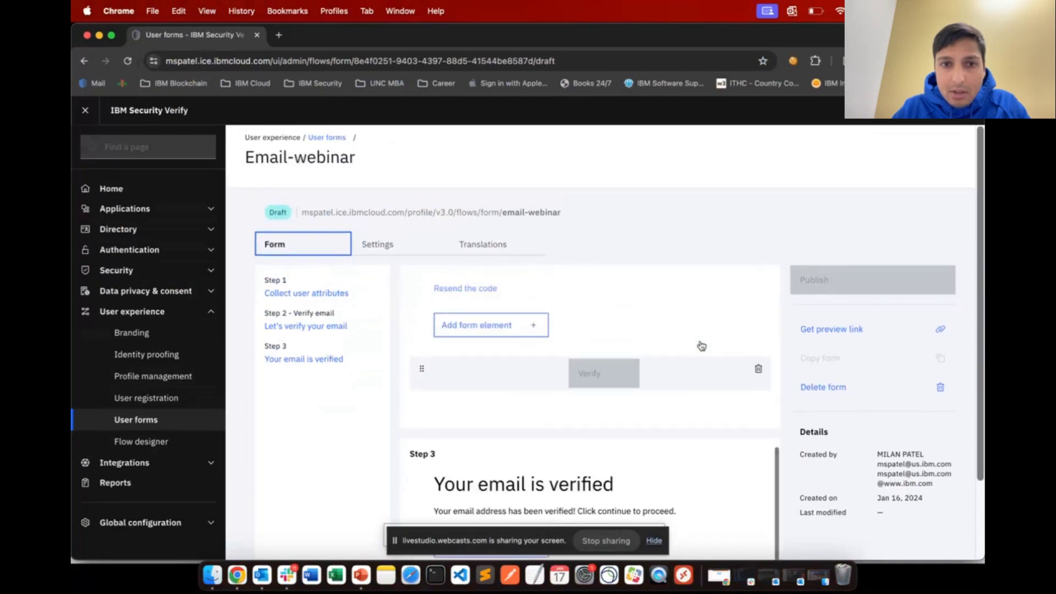
scroll(701, 345, "up", 2)
scroll(701, 345, "down", 5)
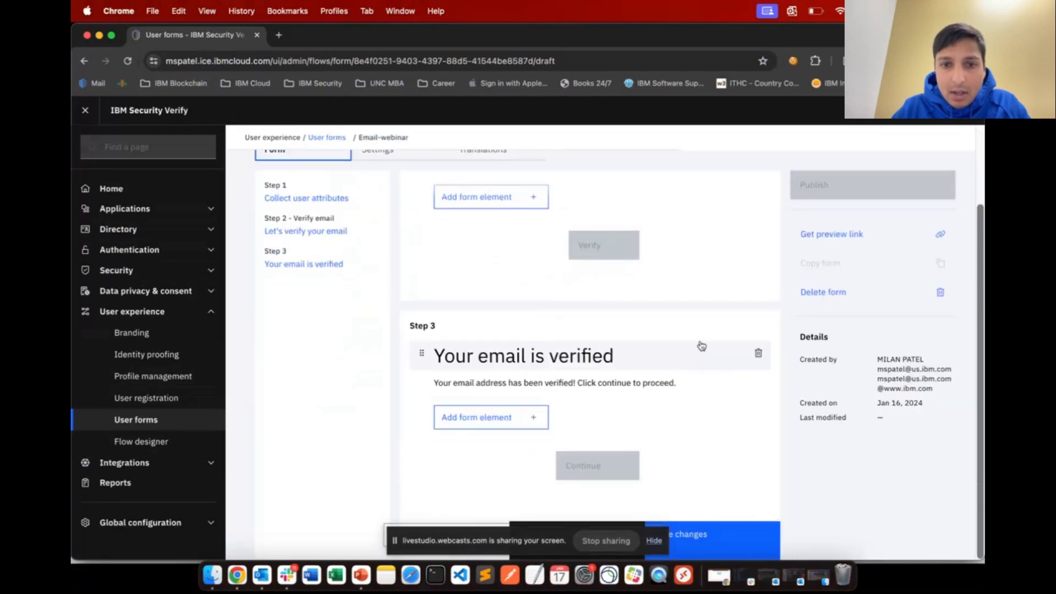
scroll(701, 345, "up", 12)
scroll(701, 345, "down", 12)
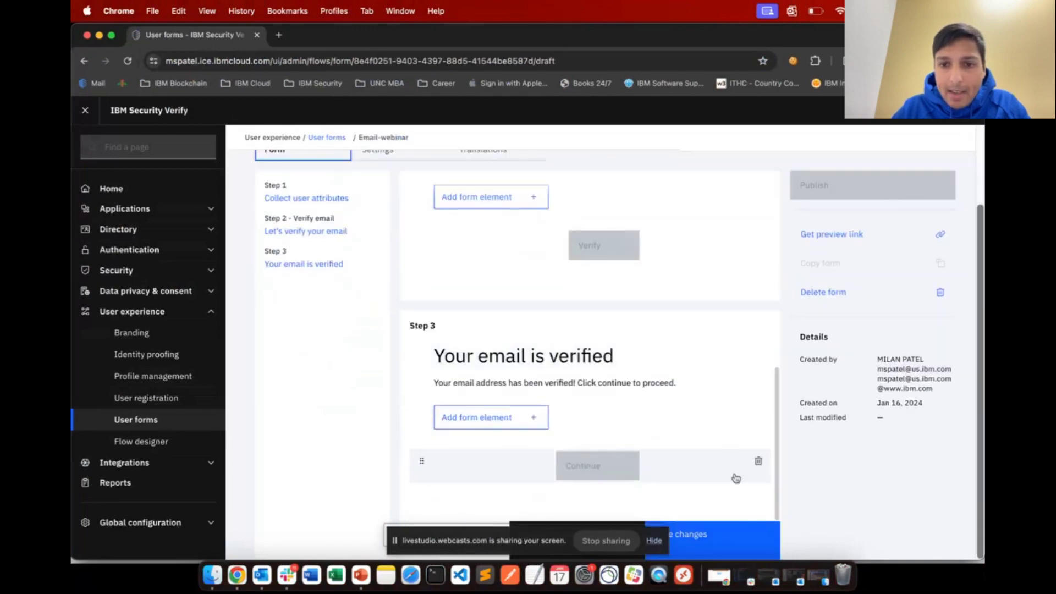
left_click(726, 536)
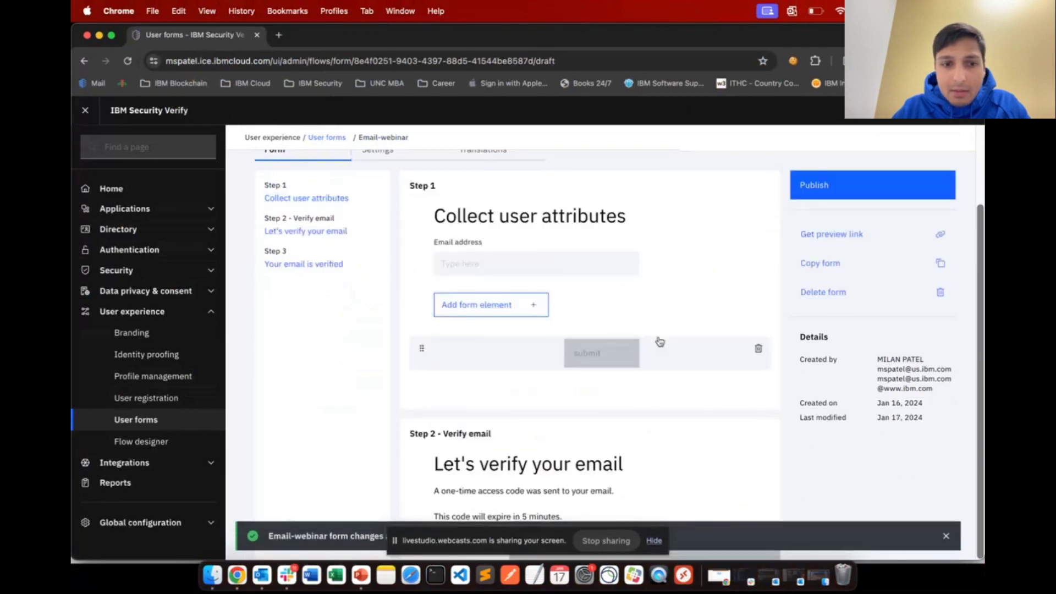
left_click(827, 283)
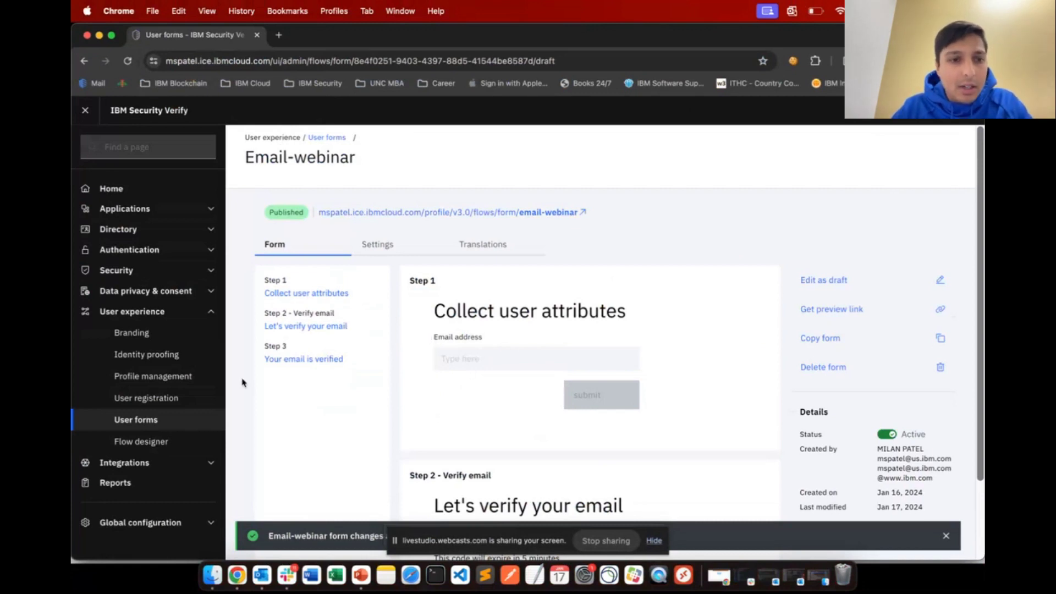
left_click(147, 421)
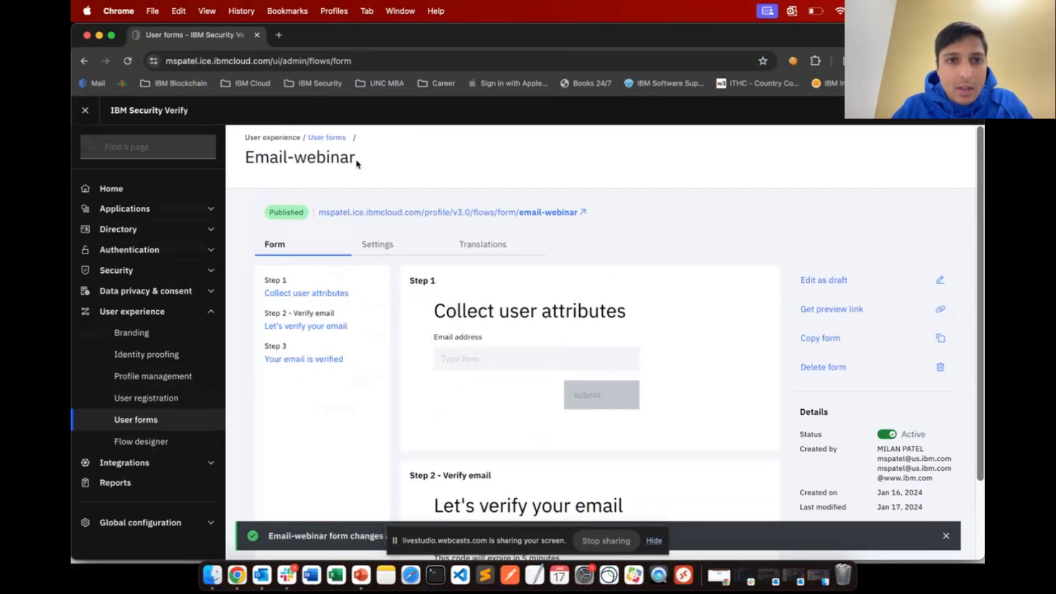
left_click(326, 137)
scroll(482, 262, "down", 3)
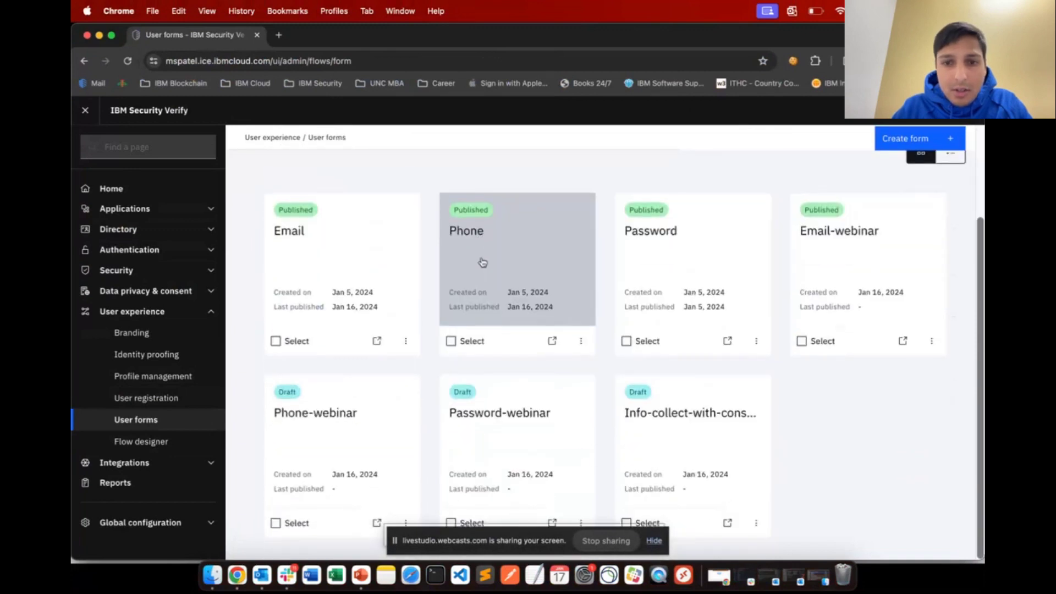
Step: Open Info-collect-with-consent-webinar and change its Email address element to a Text input field
left_click(699, 416)
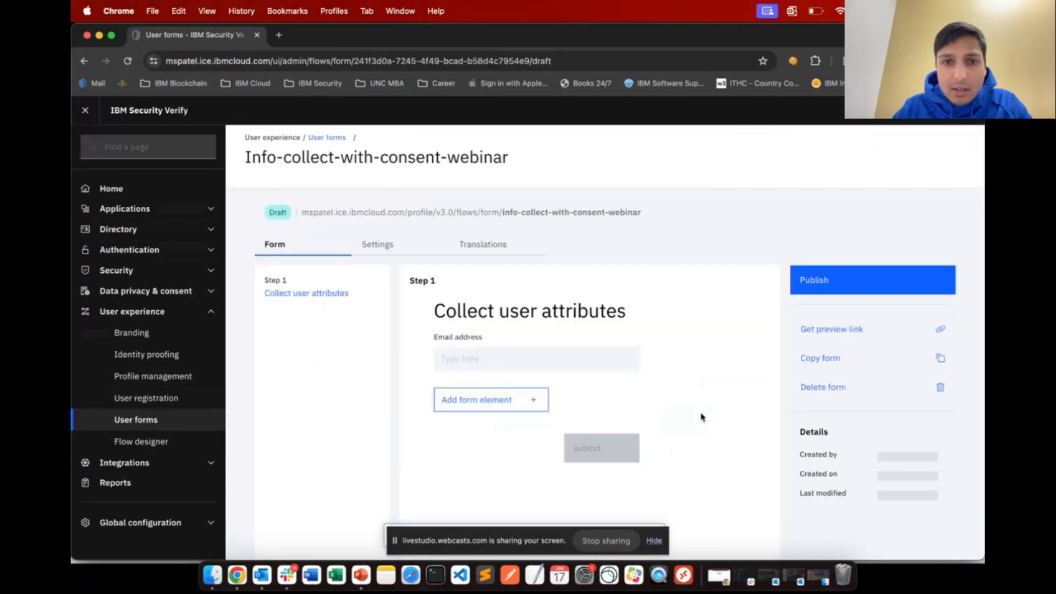
left_click(561, 349)
left_click(917, 341)
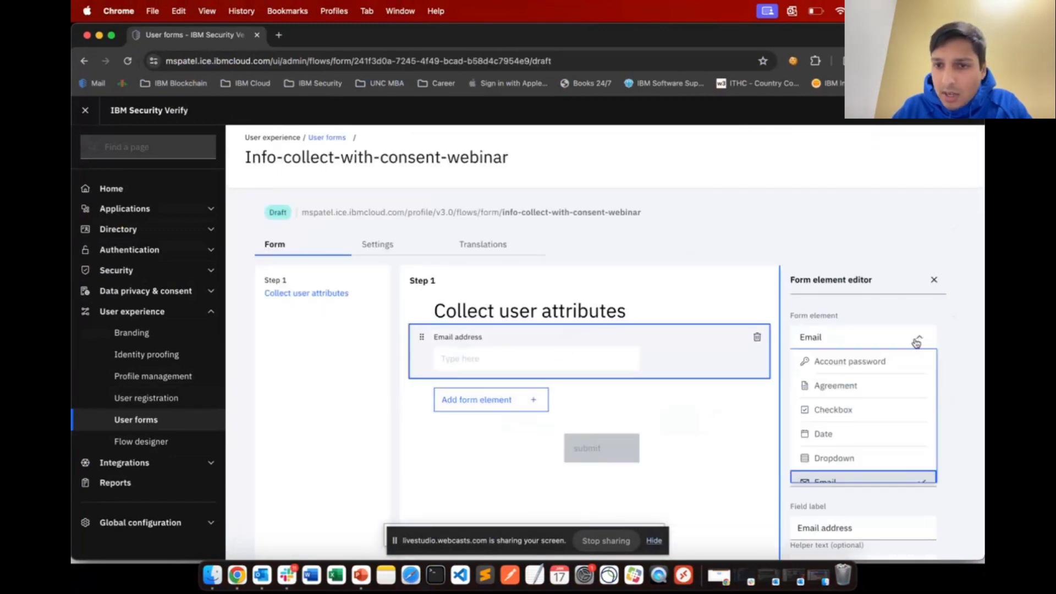
scroll(870, 374, "down", 5)
scroll(866, 388, "down", 1)
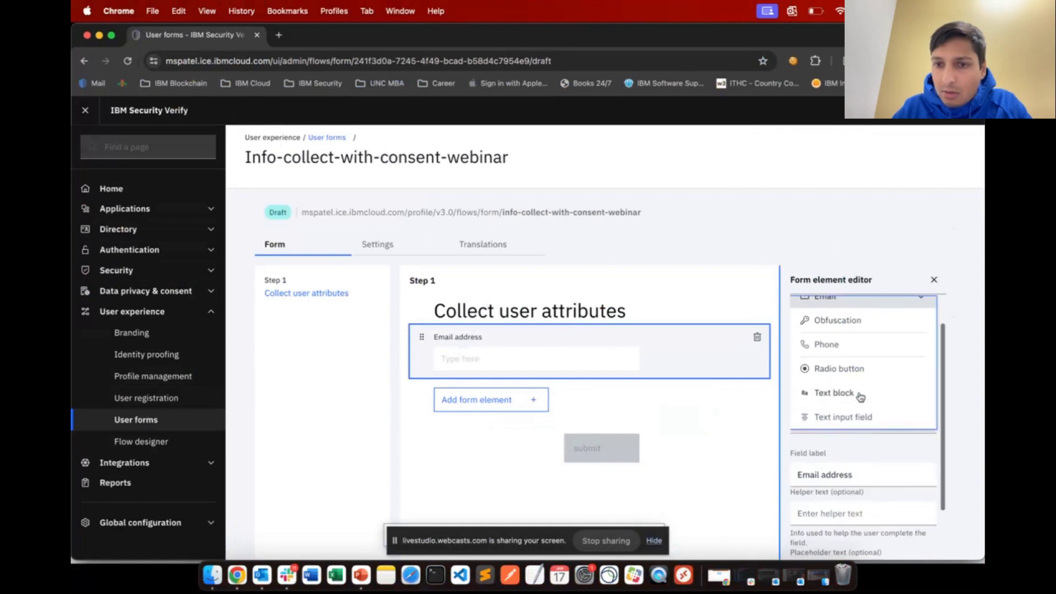
left_click(860, 416)
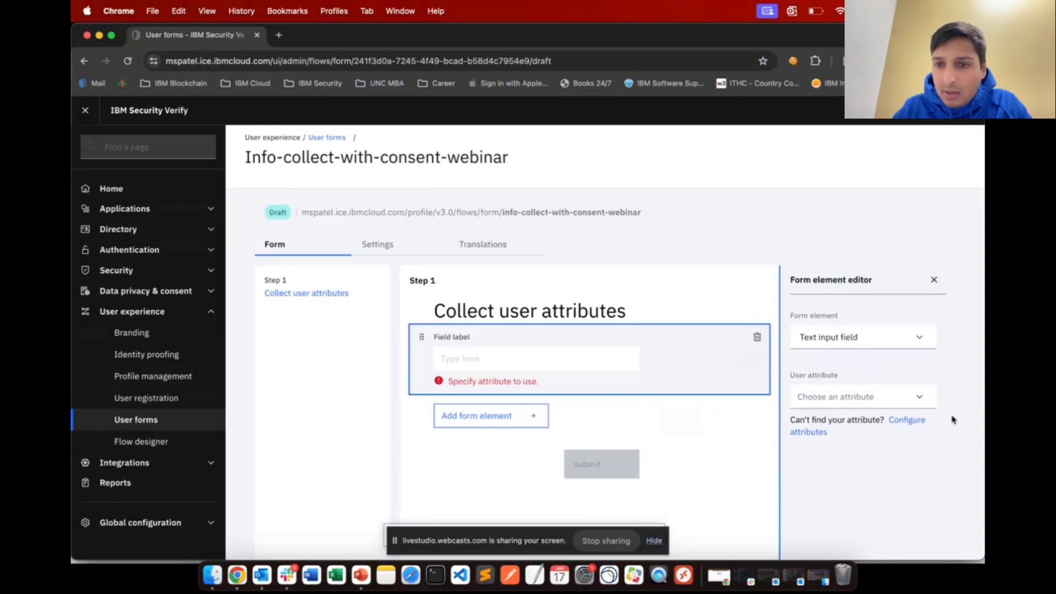
Step: Map the text input field to the given_name user attribute
left_click(921, 398)
scroll(868, 407, "down", 1)
left_click(867, 375)
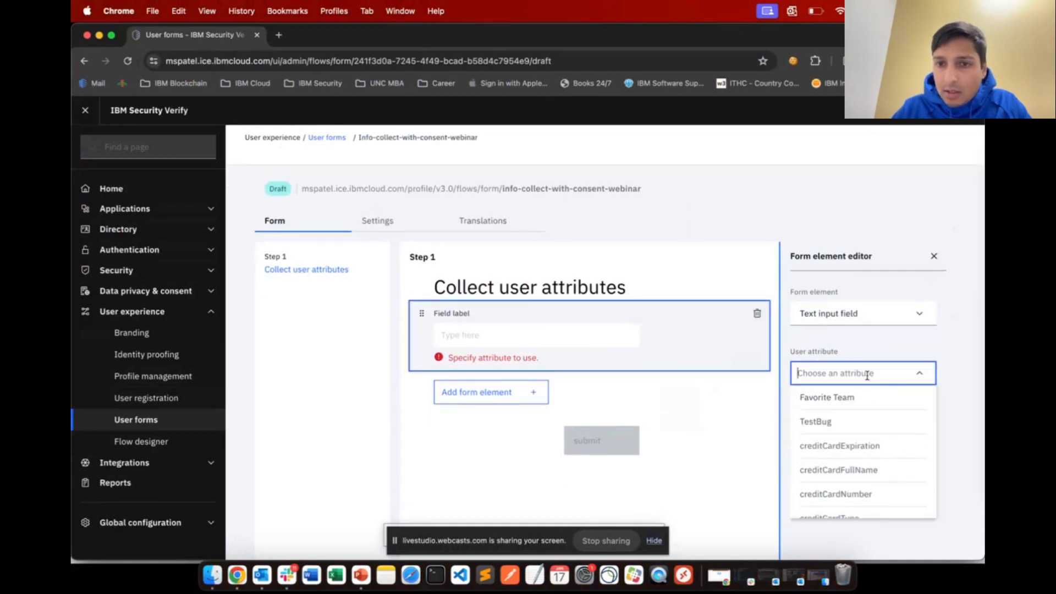
type("first")
key("BackSpace")
key("BackSpace")
key("BackSpace")
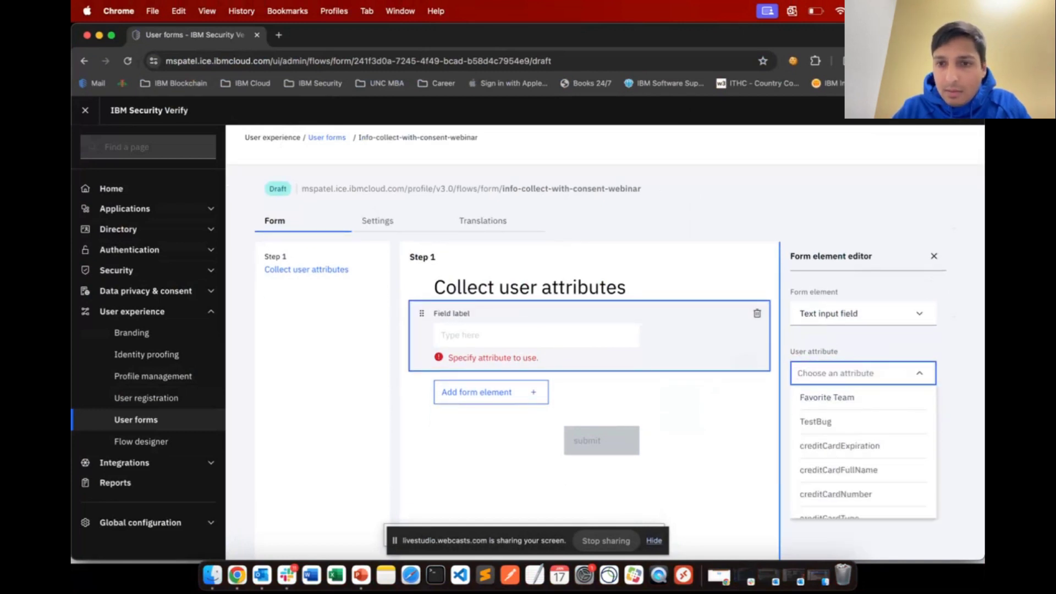
type("ja")
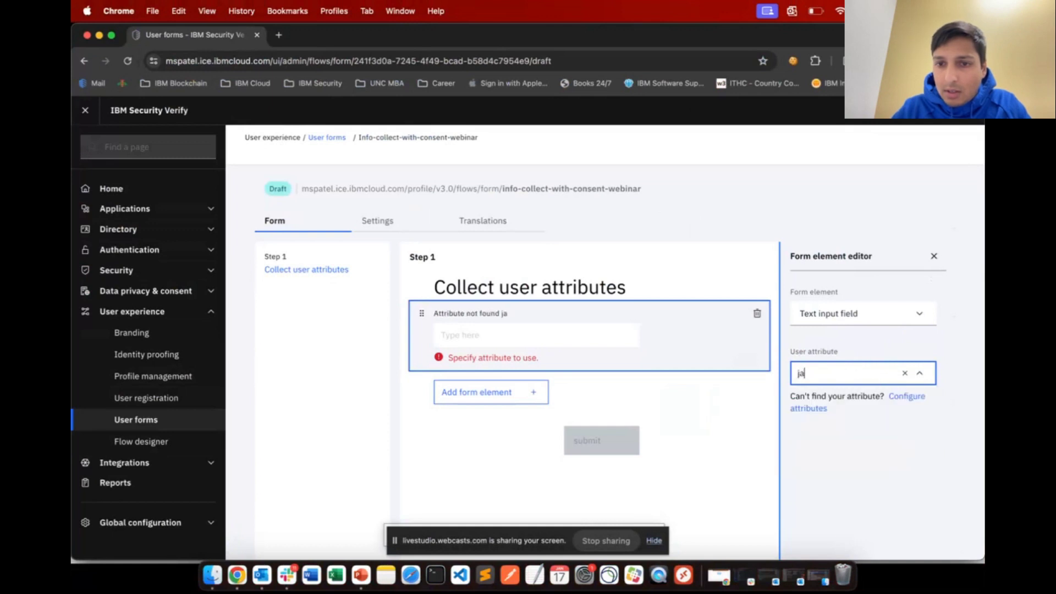
key("BackSpace")
key("BackSpace")
type("name")
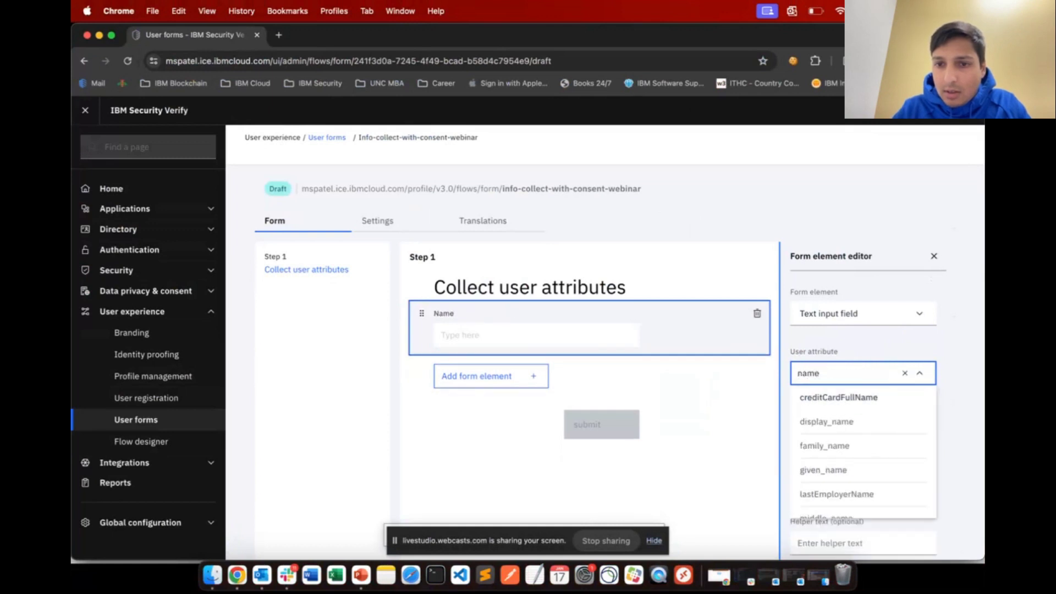
scroll(856, 430, "down", 2)
left_click(856, 432)
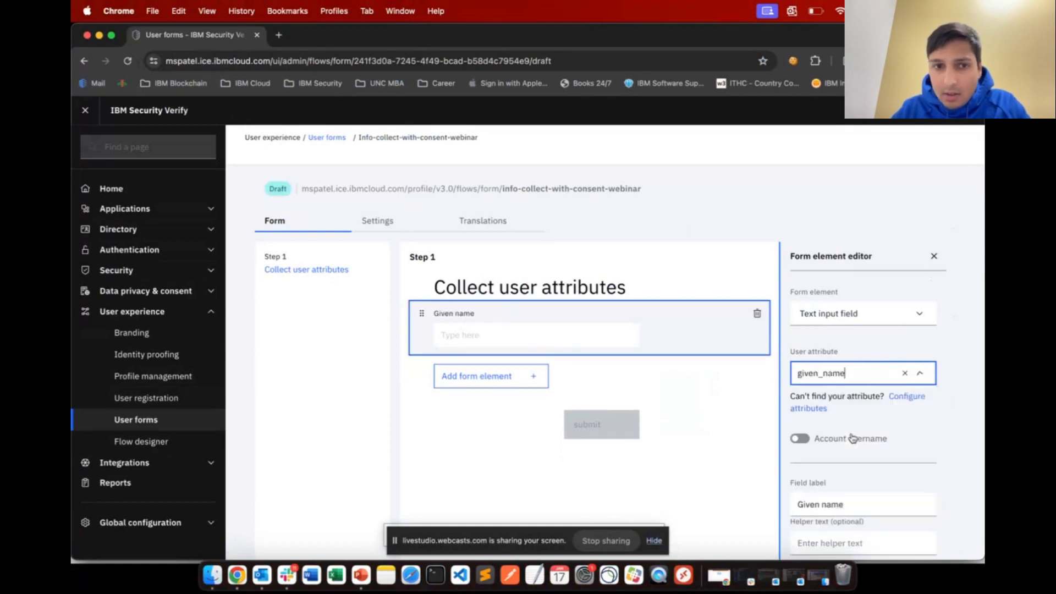
Step: Add a second field mapped to family_name and label it Last name
left_click(530, 379)
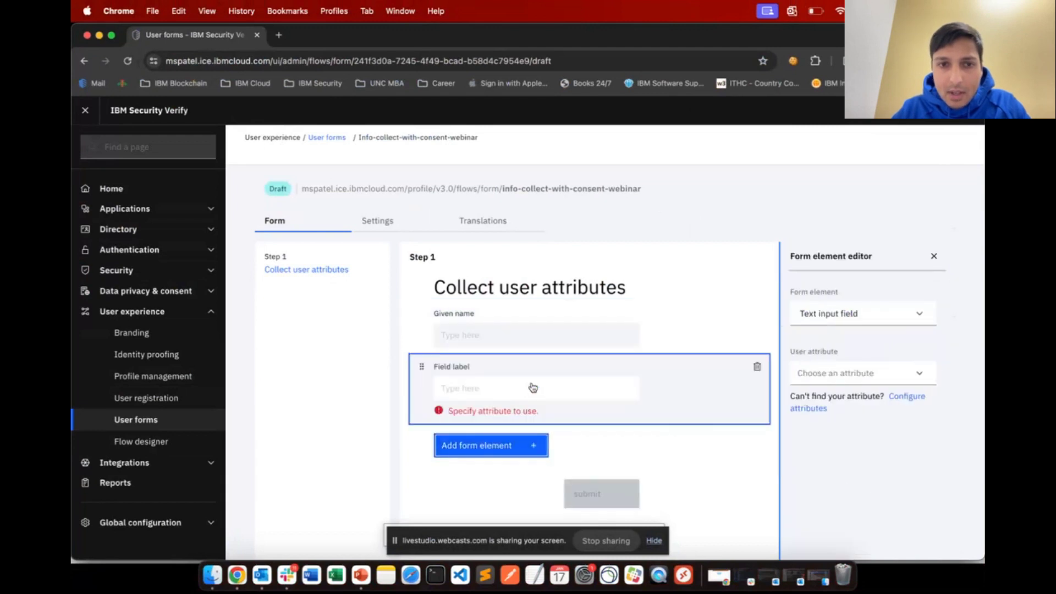
left_click(928, 372)
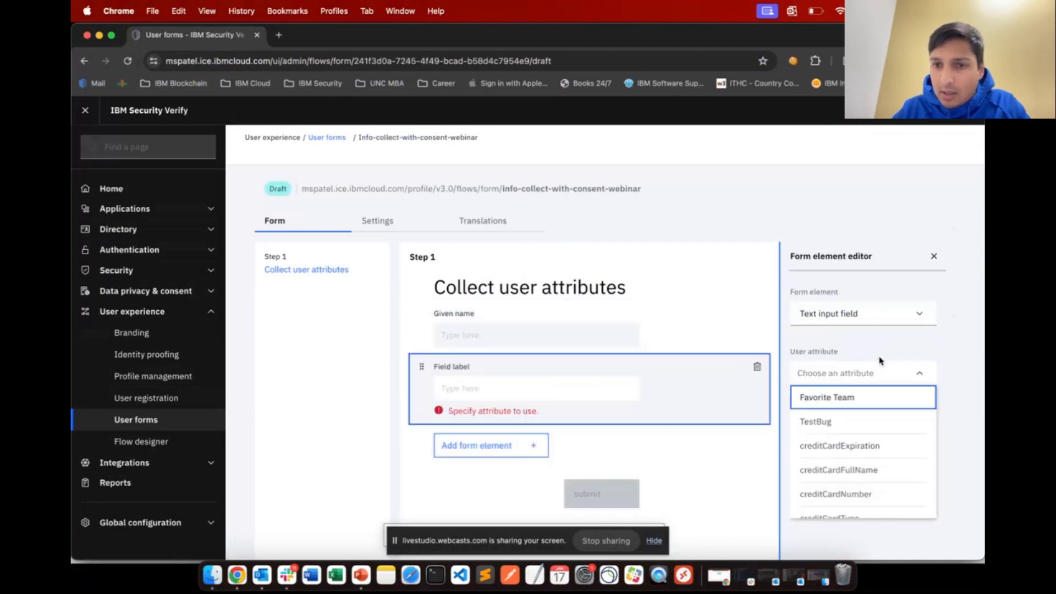
type("last")
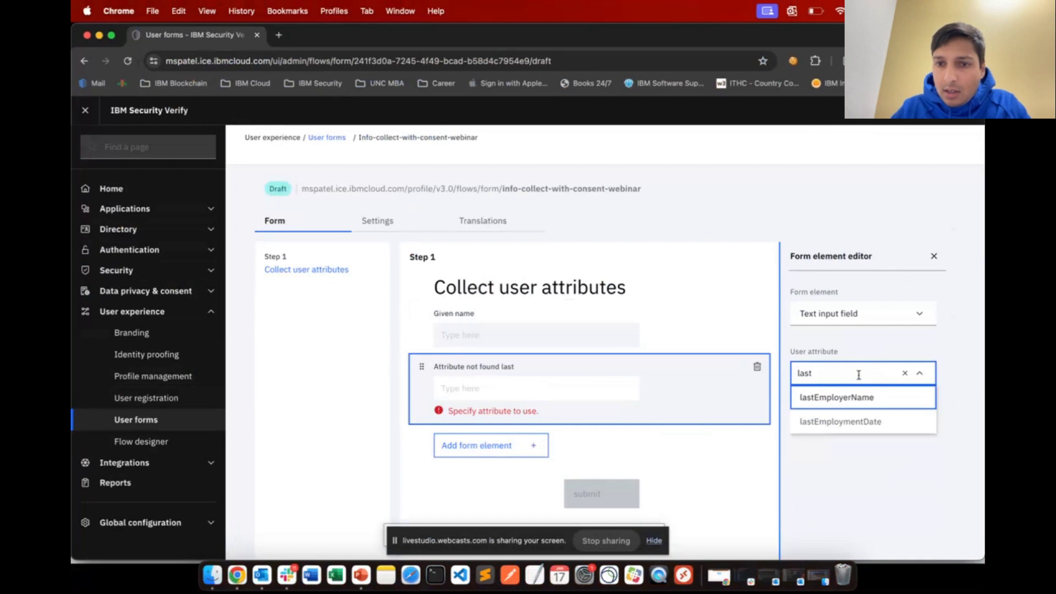
key("BackSpace")
key("BackSpace")
key("BackSpace")
key("BackSpace")
type("name")
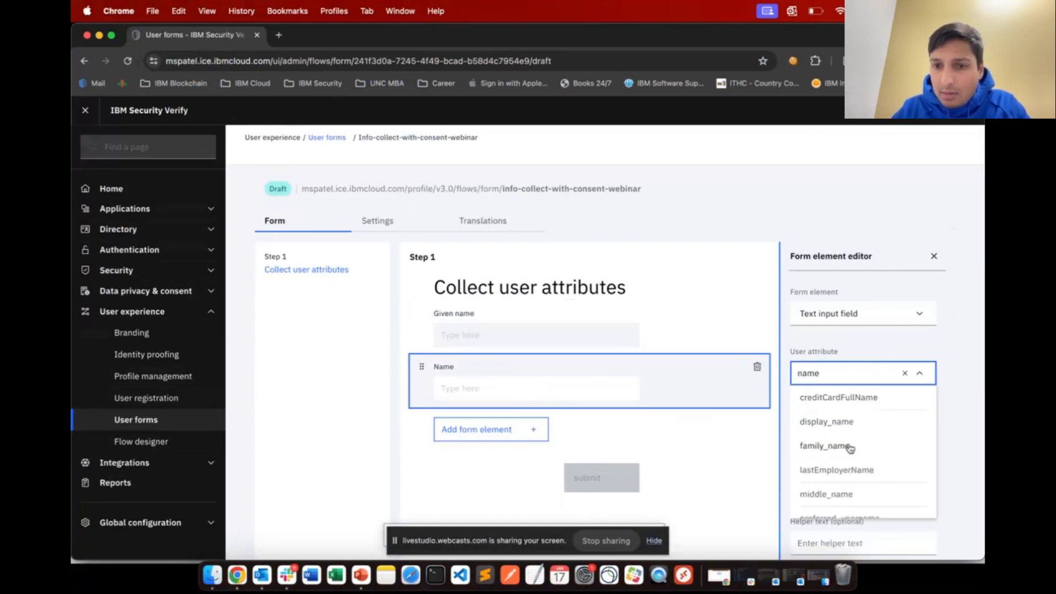
left_click(850, 448)
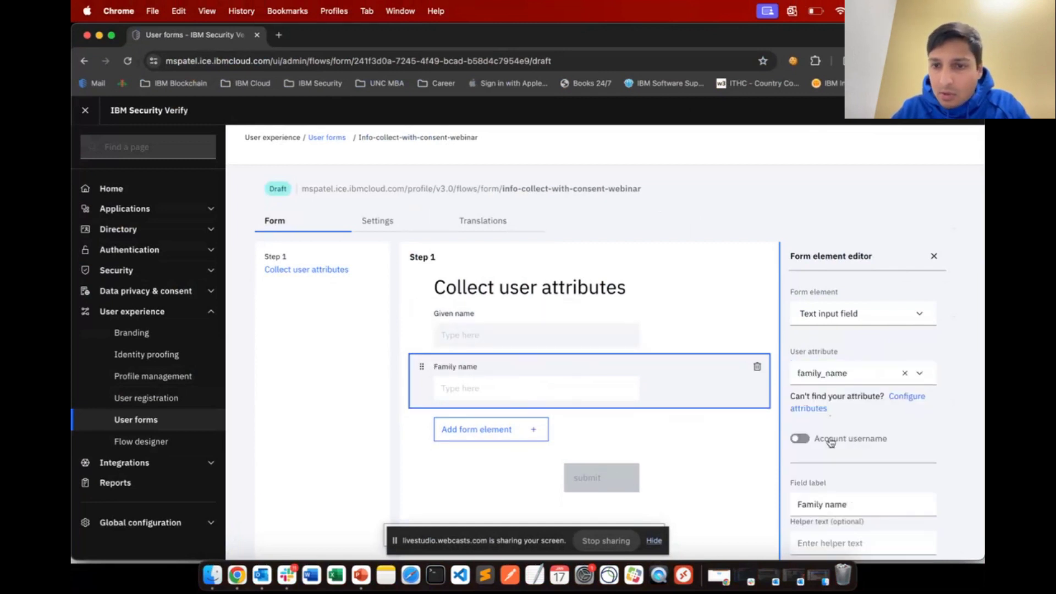
scroll(830, 443, "down", 3)
double_click(814, 408)
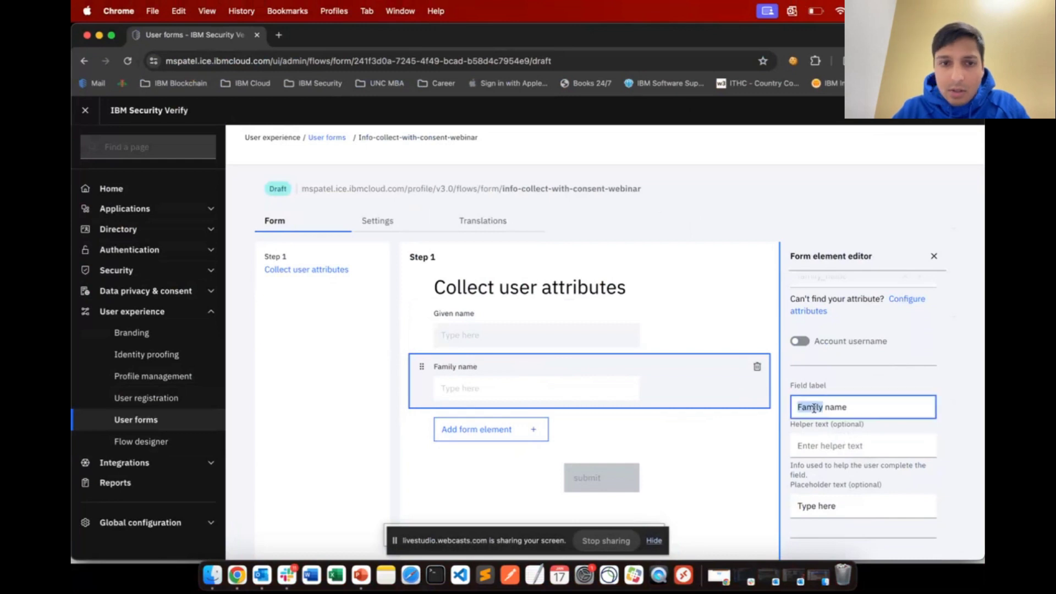
left_click(529, 334)
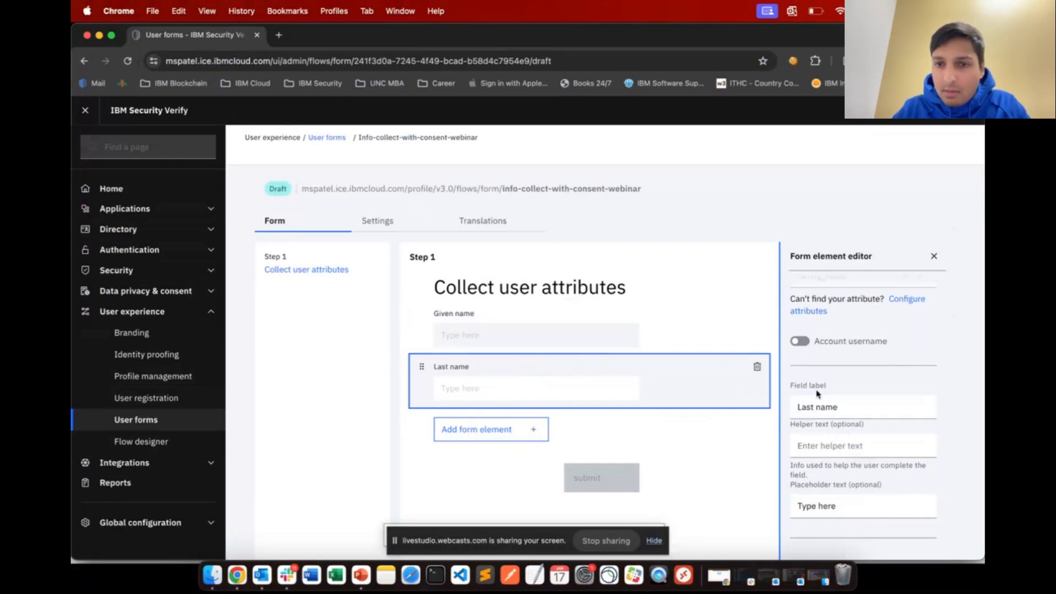
Step: Relabel the Given name field as 'Fist name'
left_click(545, 352)
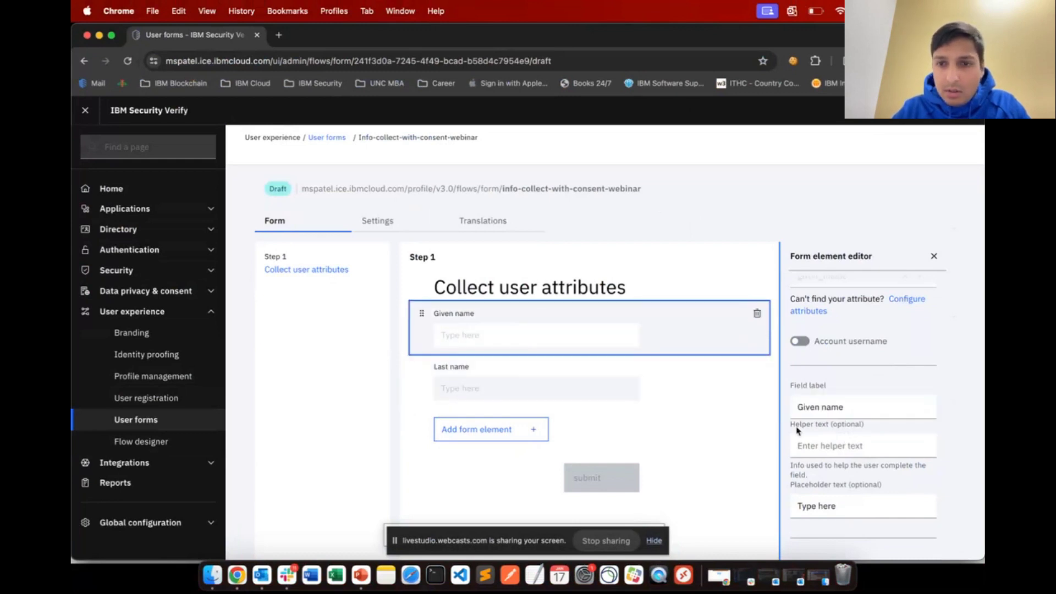
double_click(808, 408)
type("Fist")
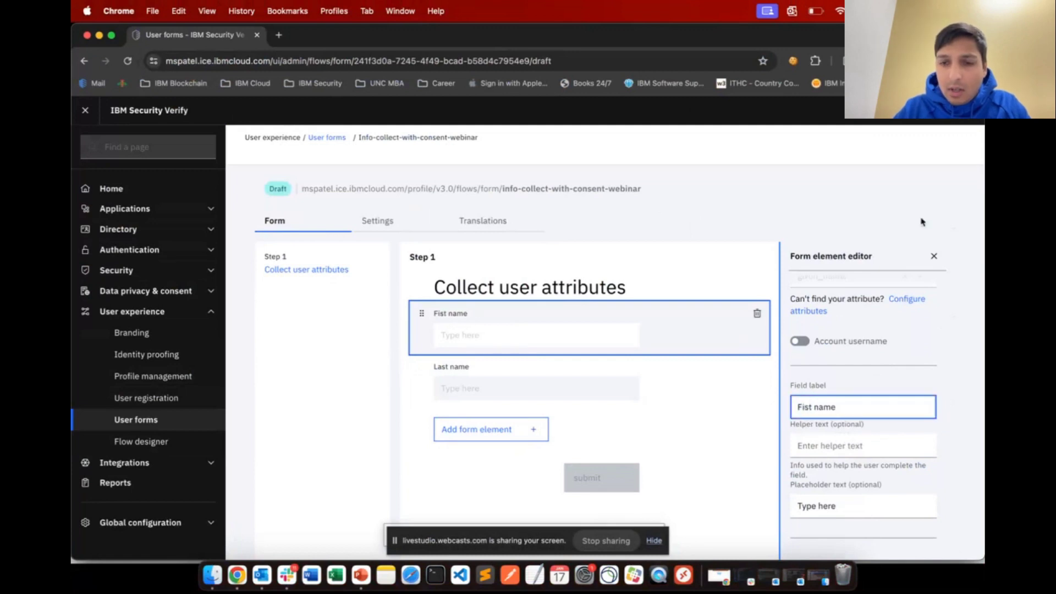
left_click(841, 197)
scroll(588, 393, "down", 1)
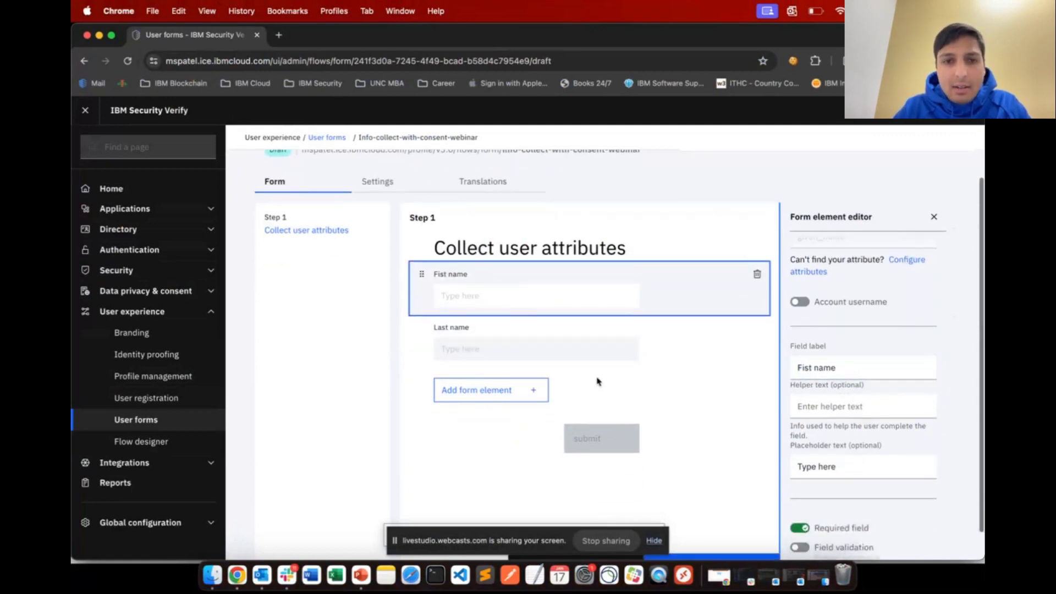
Step: Add an Agreement element below Last name linked to the Webinar-orchestration document
left_click(543, 398)
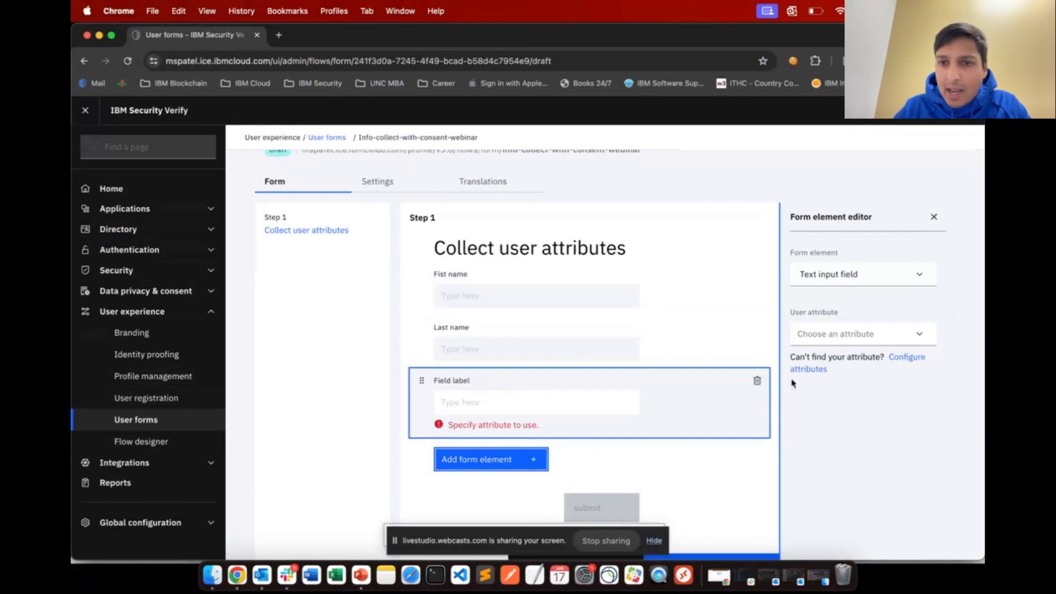
left_click(923, 273)
scroll(885, 310, "down", 5)
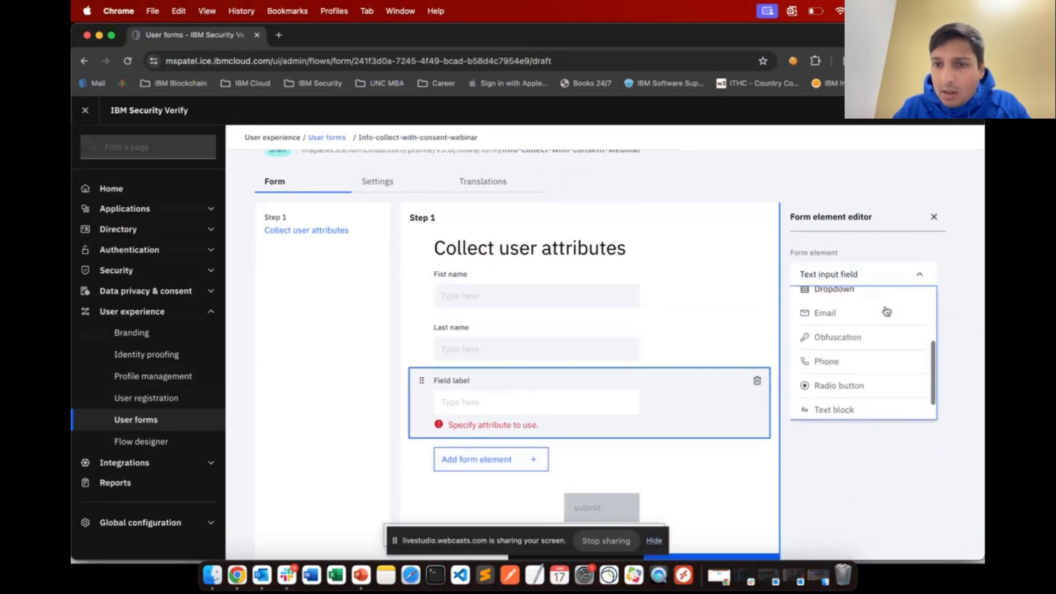
scroll(886, 311, "up", 6)
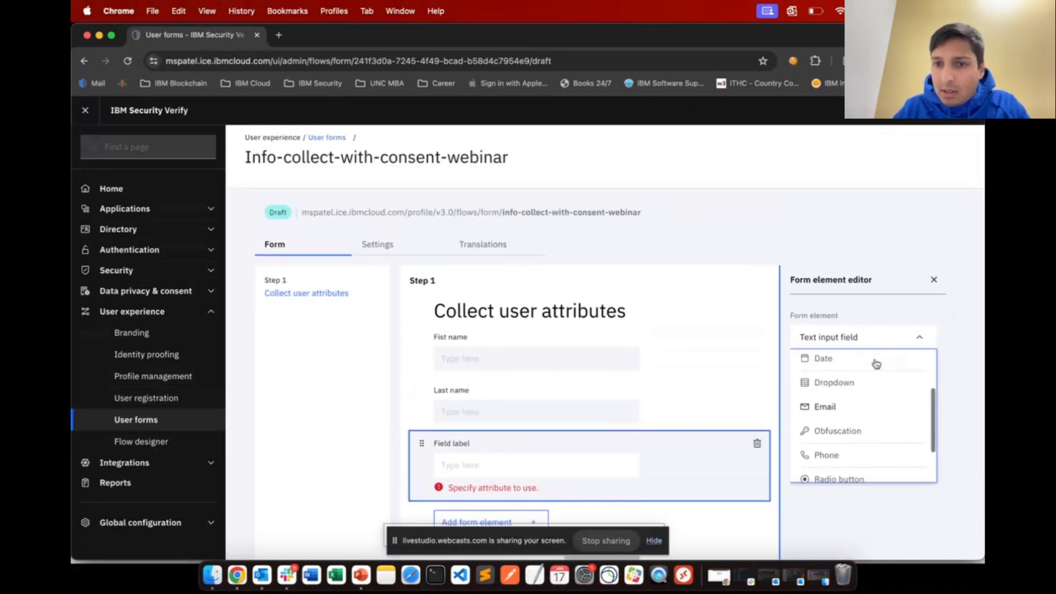
scroll(876, 364, "up", 2)
left_click(871, 368)
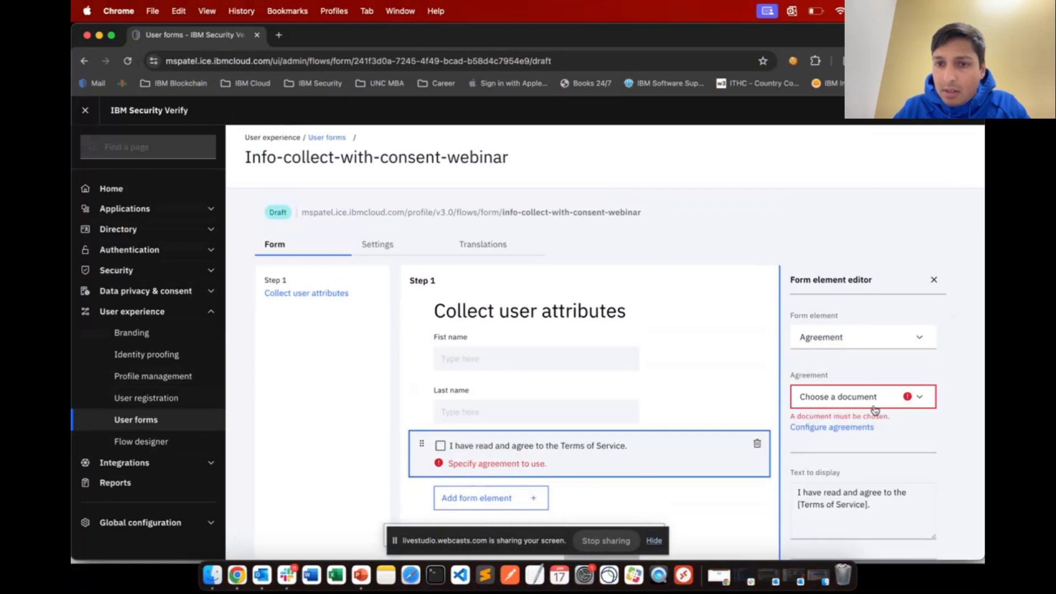
scroll(911, 352, "down", 4)
left_click(921, 306)
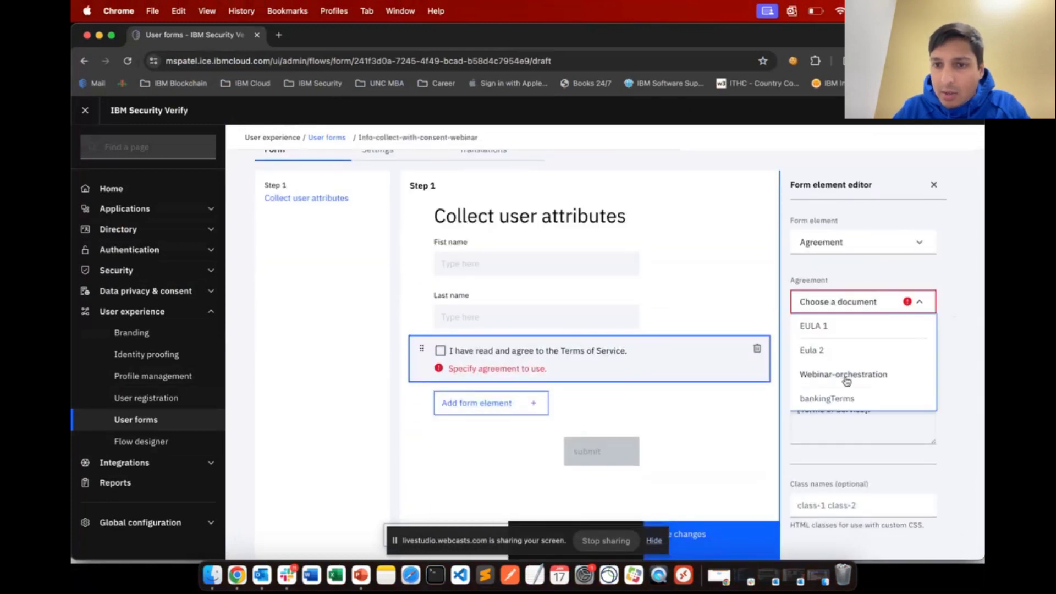
left_click(840, 375)
scroll(662, 407, "up", 1)
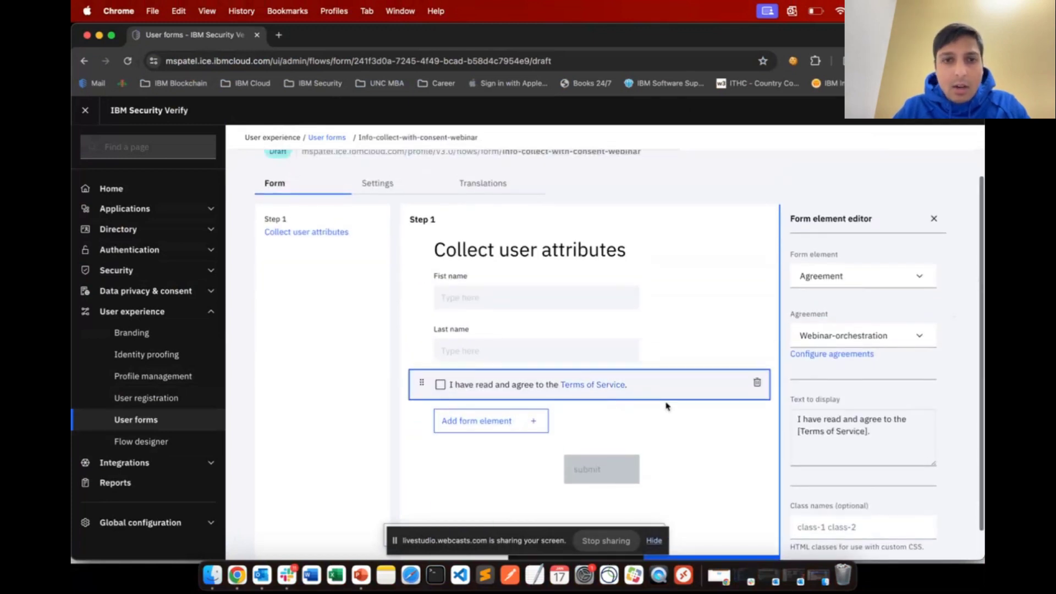
scroll(645, 429, "up", 3)
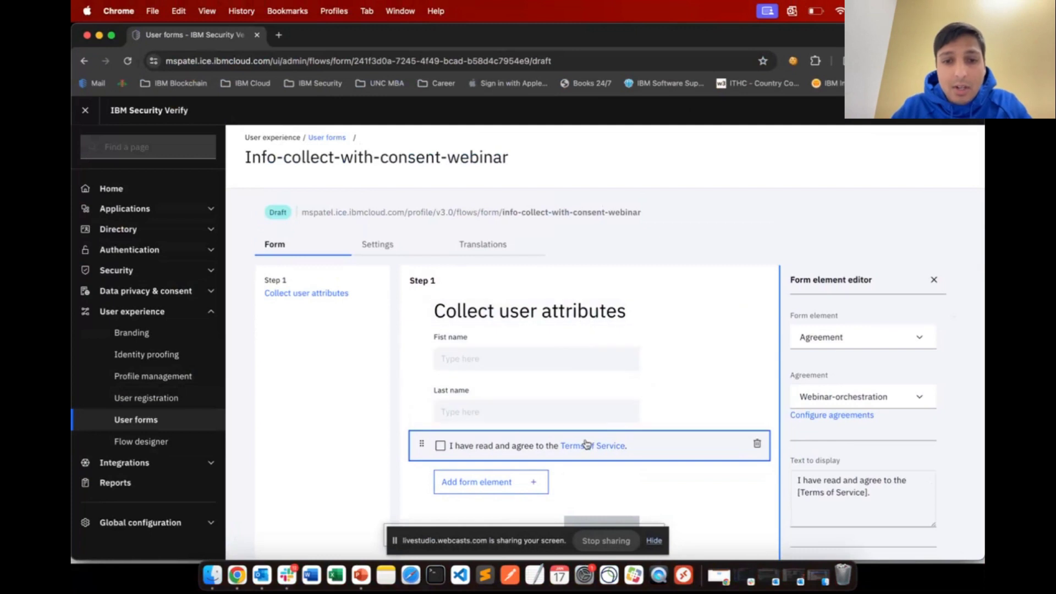
scroll(586, 440, "down", 3)
scroll(586, 444, "up", 3)
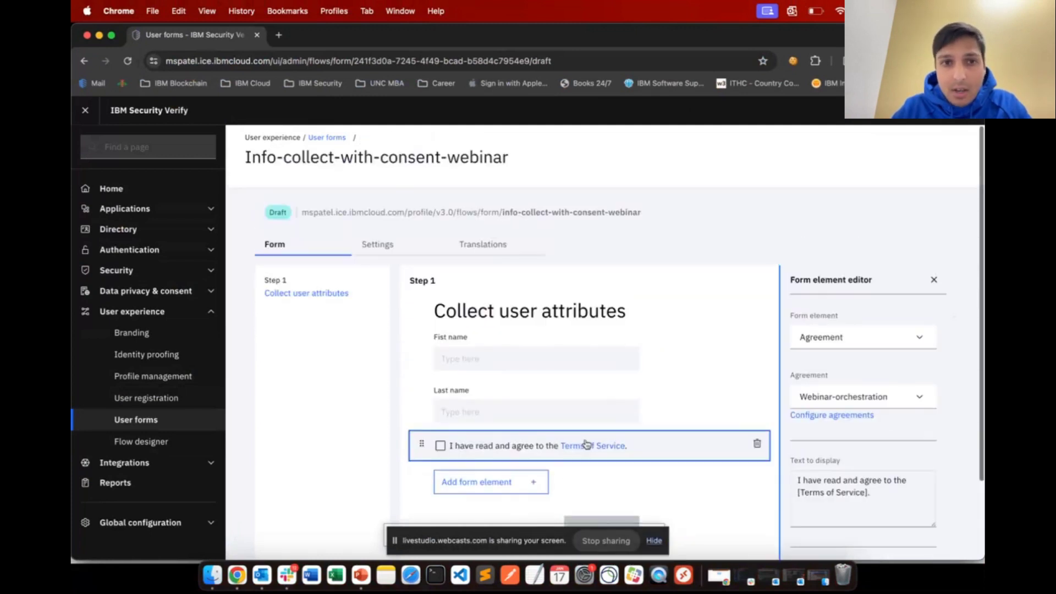
Step: Apply the TrustMeInsurance theme to the Info-collect-with-consent-webinar form
left_click(389, 244)
scroll(553, 336, "down", 5)
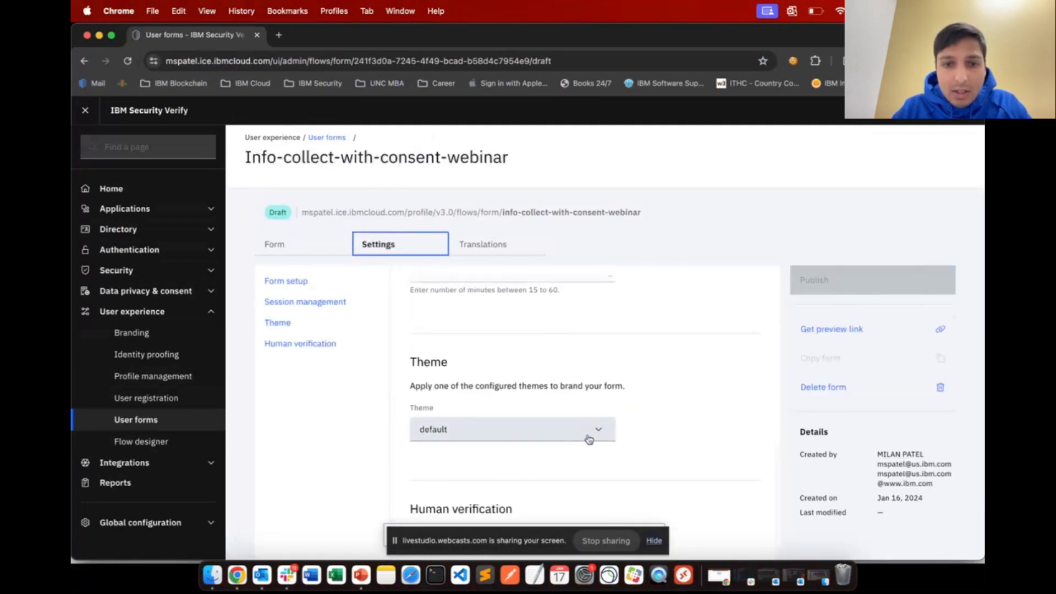
left_click(585, 437)
scroll(520, 440, "down", 5)
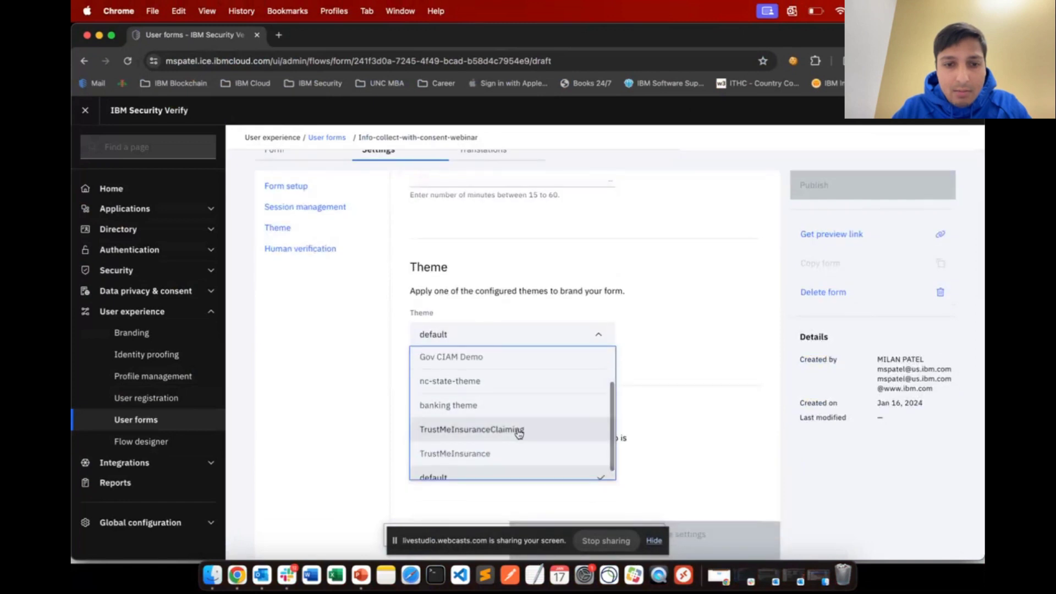
left_click(502, 455)
scroll(642, 376, "up", 10)
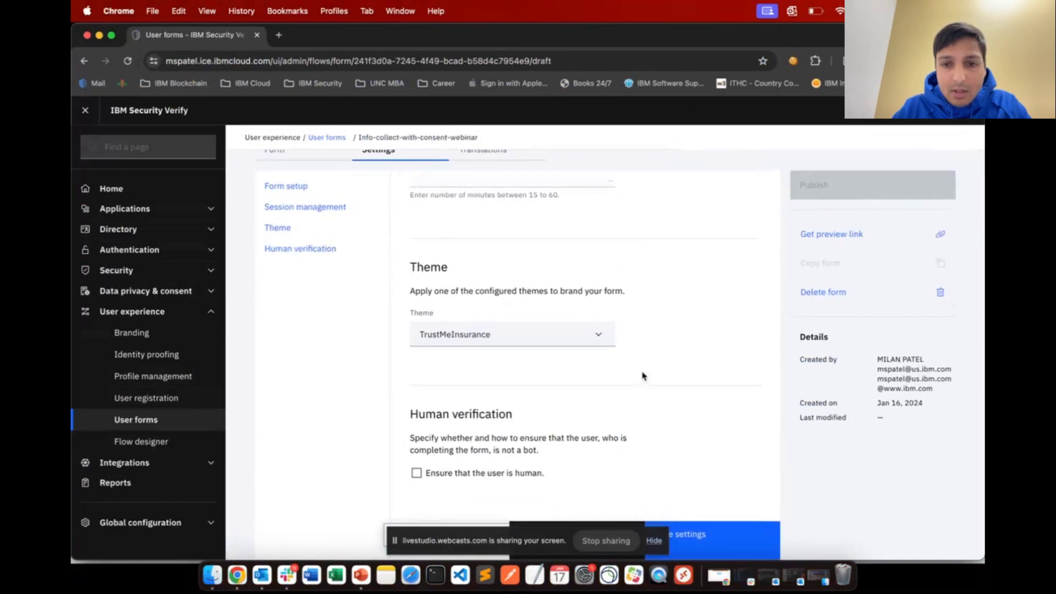
scroll(681, 330, "up", 3)
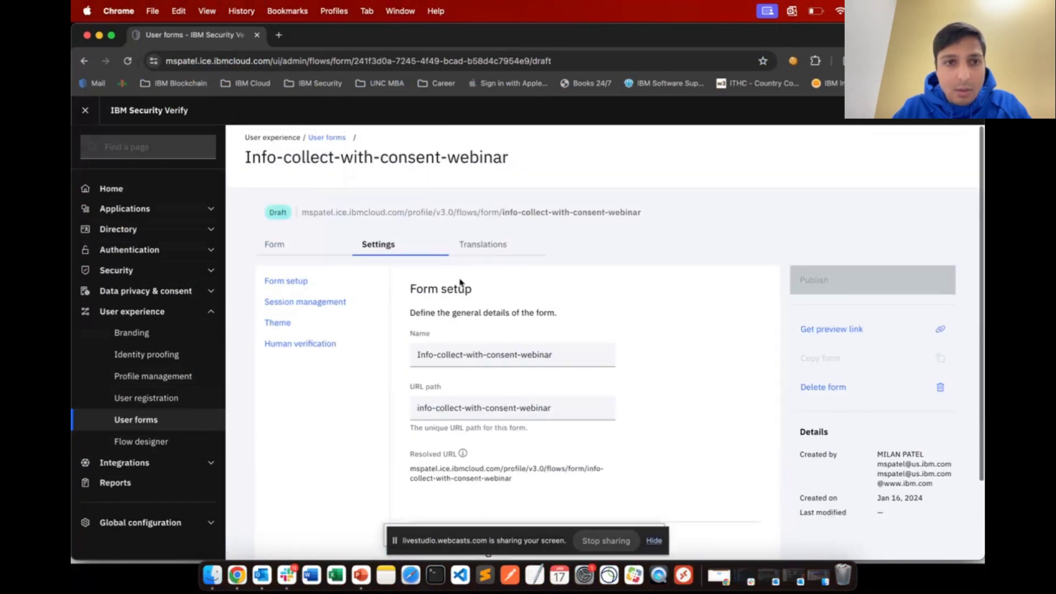
left_click(311, 242)
Step: Publish the Info-collect-with-consent-webinar form and return to the User forms list
scroll(770, 355, "down", 2)
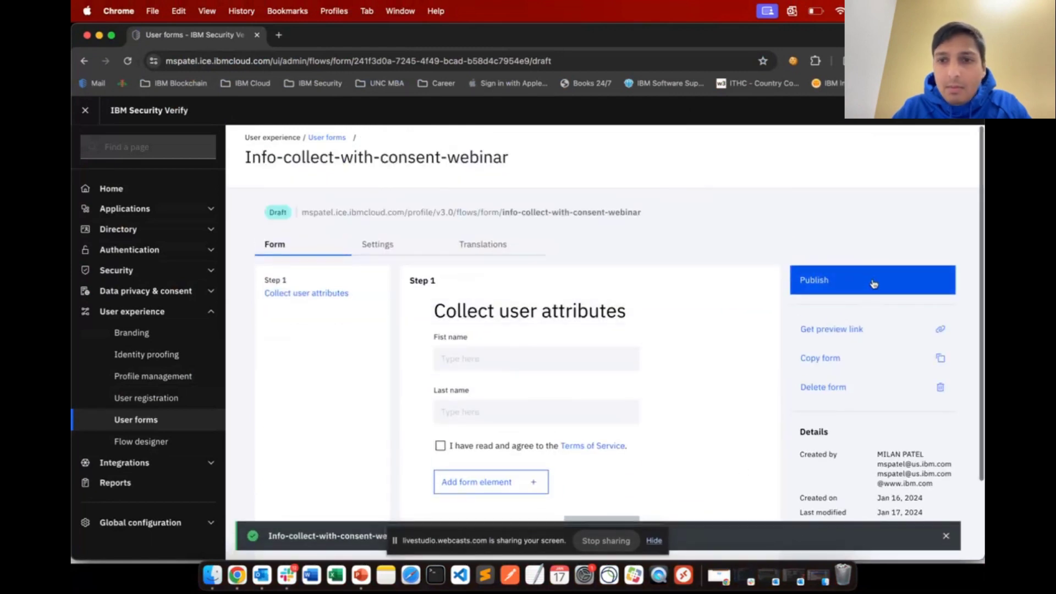
left_click(824, 280)
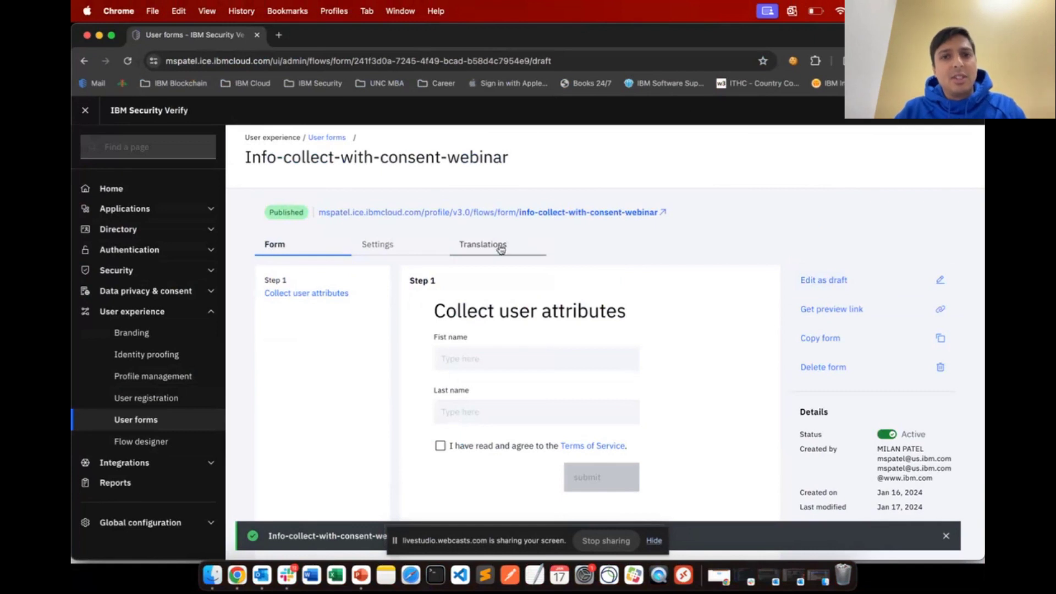
left_click(327, 138)
scroll(547, 341, "down", 3)
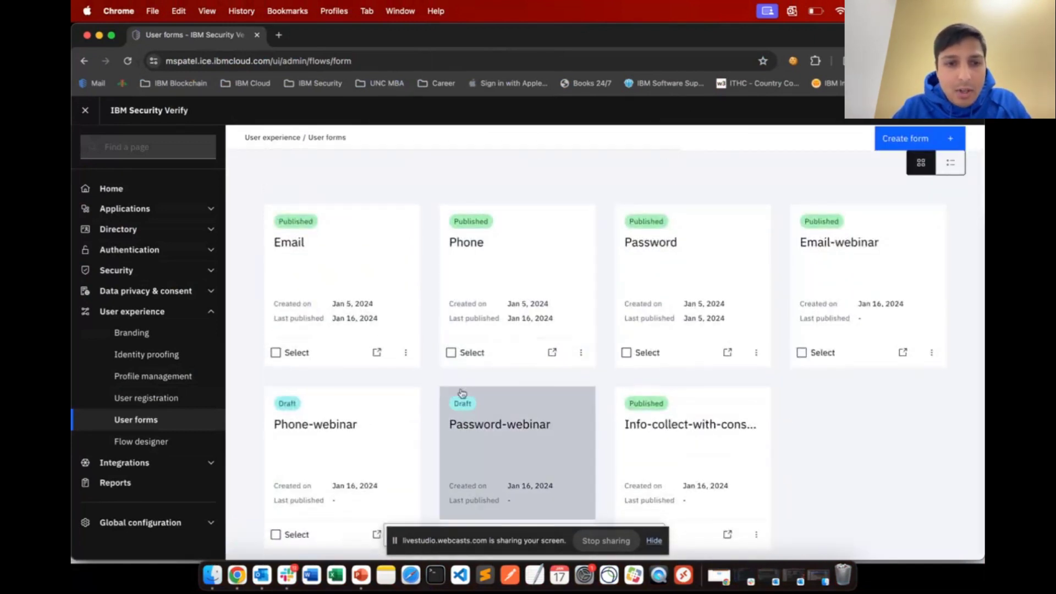
Step: Open Phone-webinar and change its Email address element to a Phone field
left_click(374, 427)
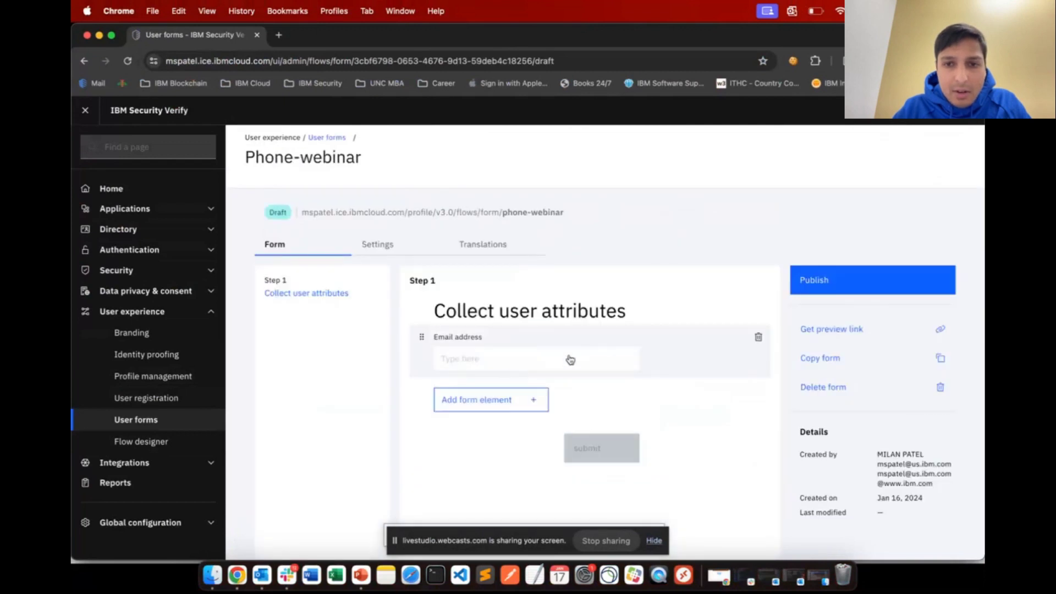
left_click(605, 345)
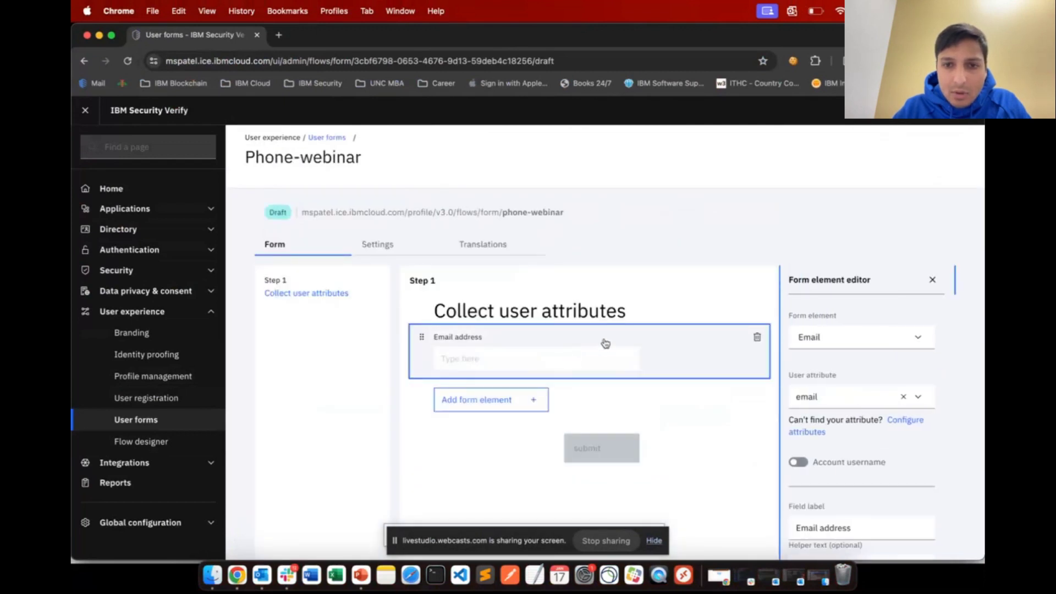
left_click(916, 339)
scroll(868, 389, "down", 4)
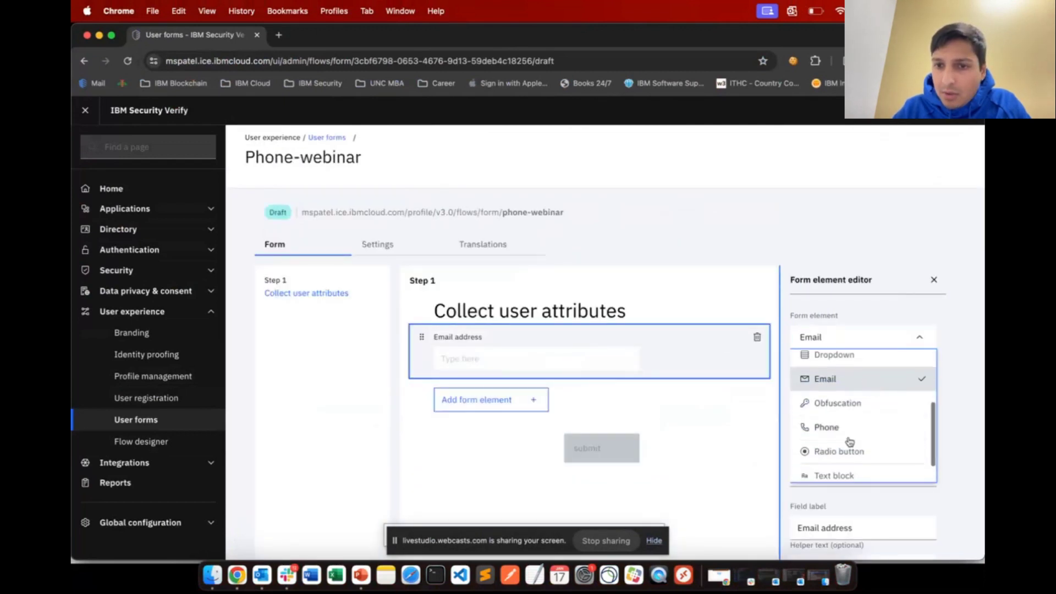
left_click(848, 433)
Step: Map the phone field to mobile_number and turn on Verify phone
left_click(920, 398)
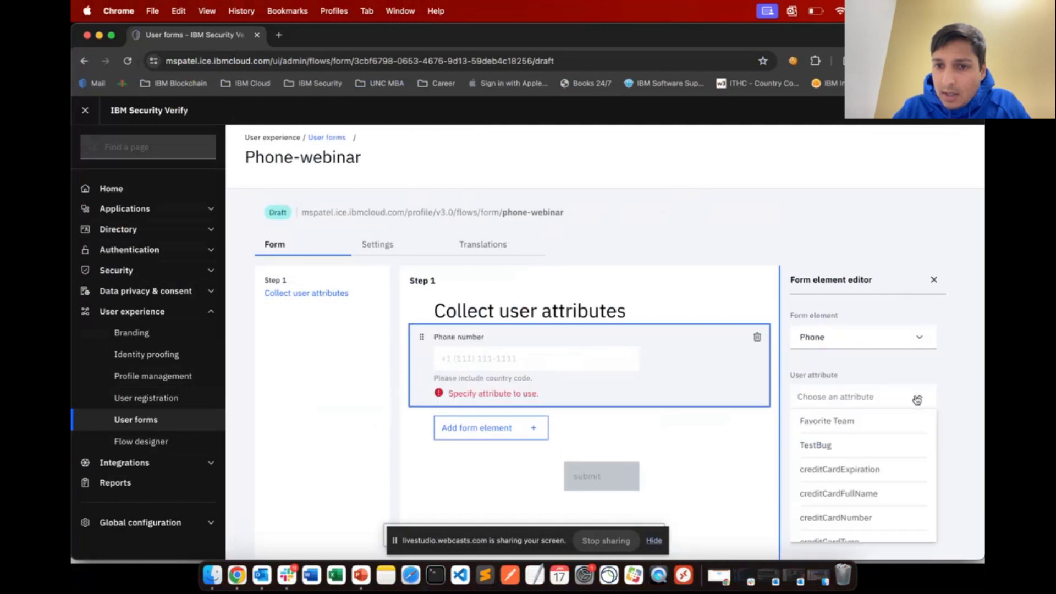
type("mobil")
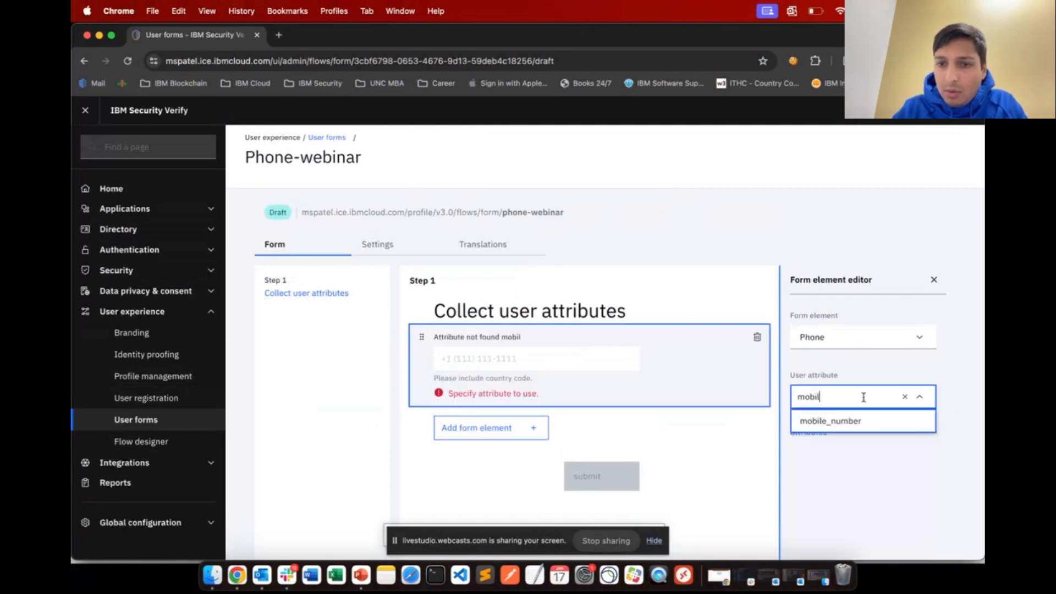
left_click(847, 421)
scroll(879, 404, "down", 4)
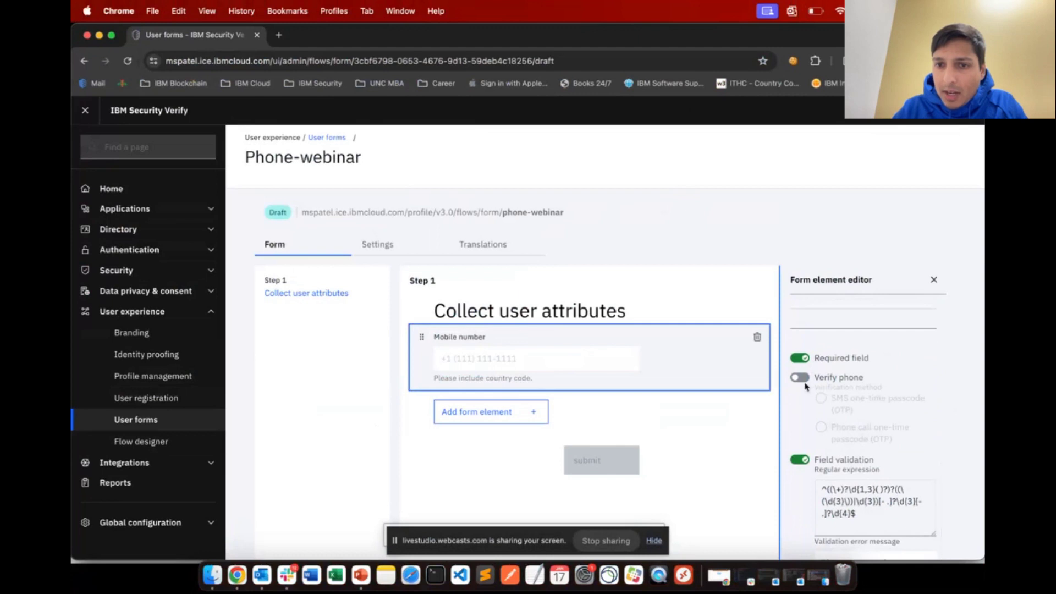
left_click(800, 377)
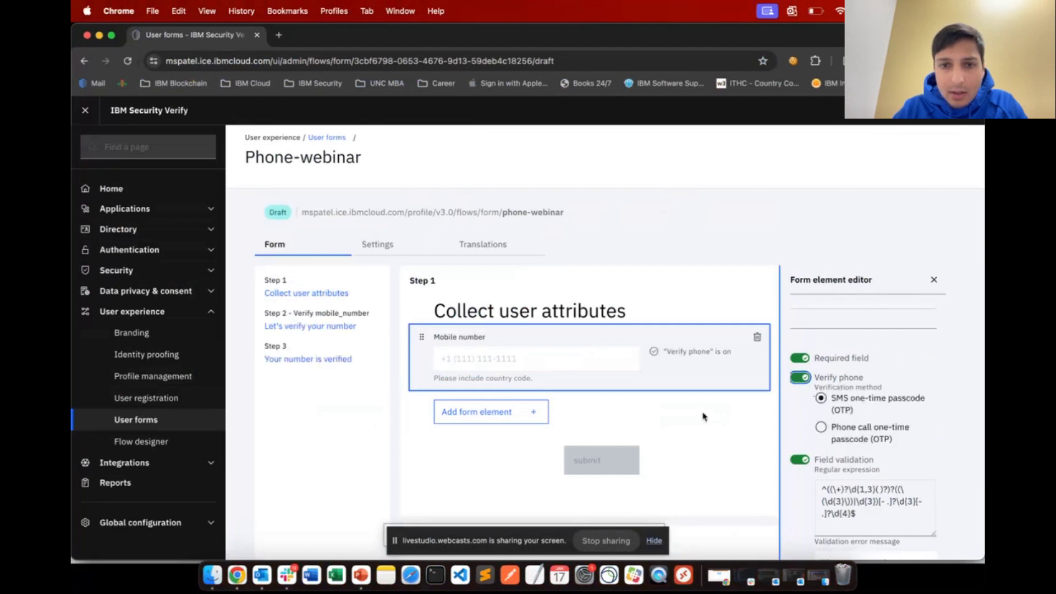
scroll(704, 416, "down", 10)
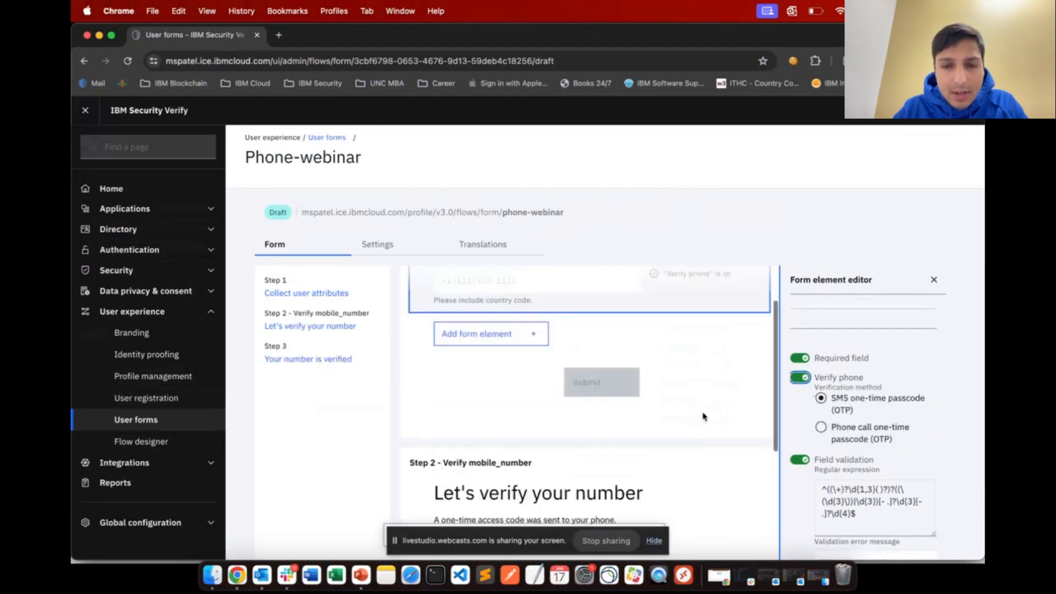
scroll(702, 417, "up", 10)
left_click(380, 246)
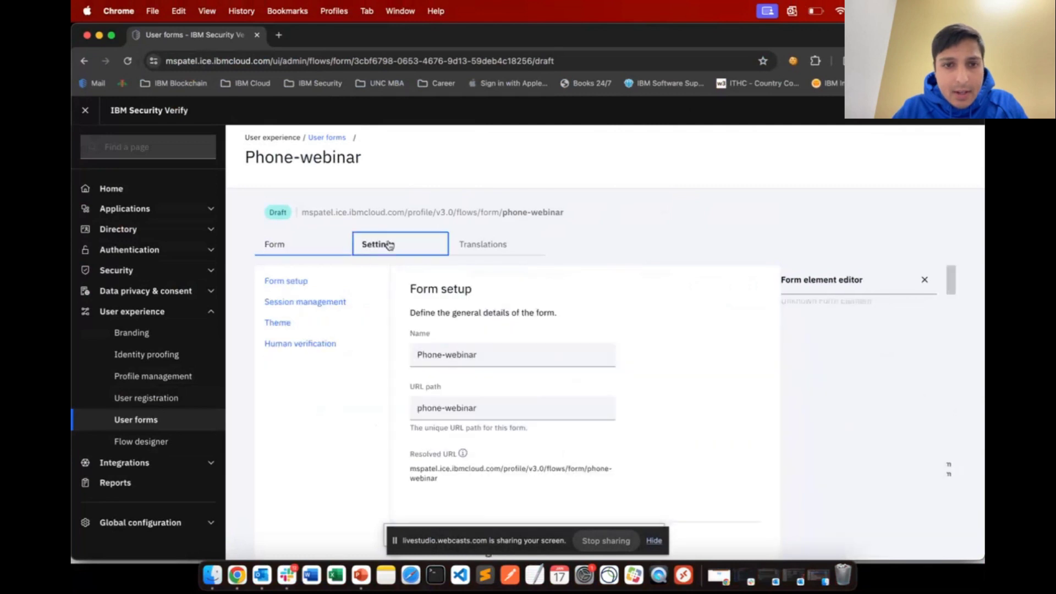
Step: Set the Phone-webinar theme to TrustMeInsurance and save the settings
scroll(589, 344, "down", 3)
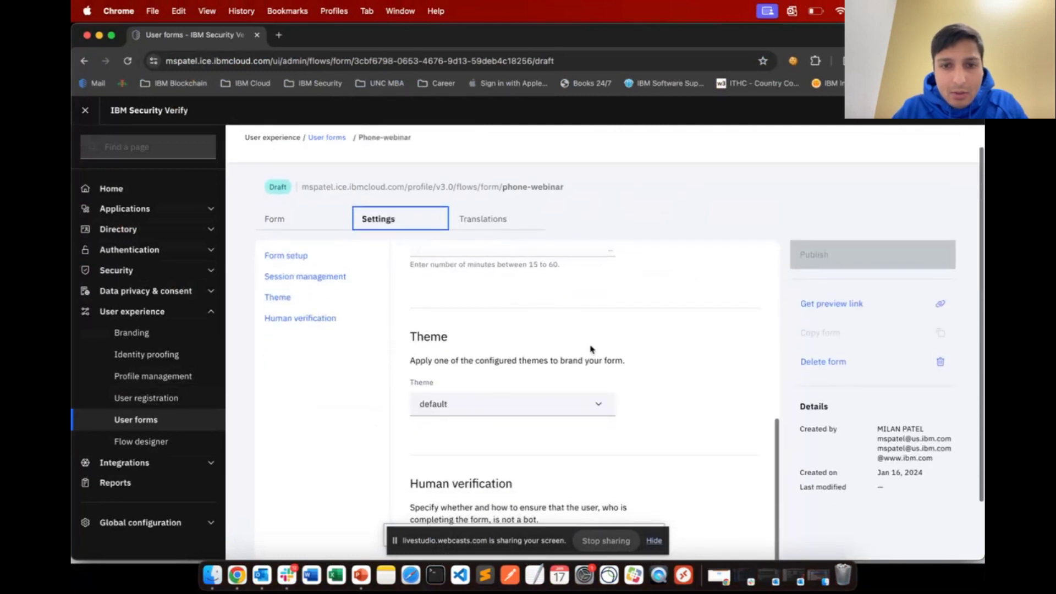
left_click(598, 404)
scroll(552, 434, "down", 5)
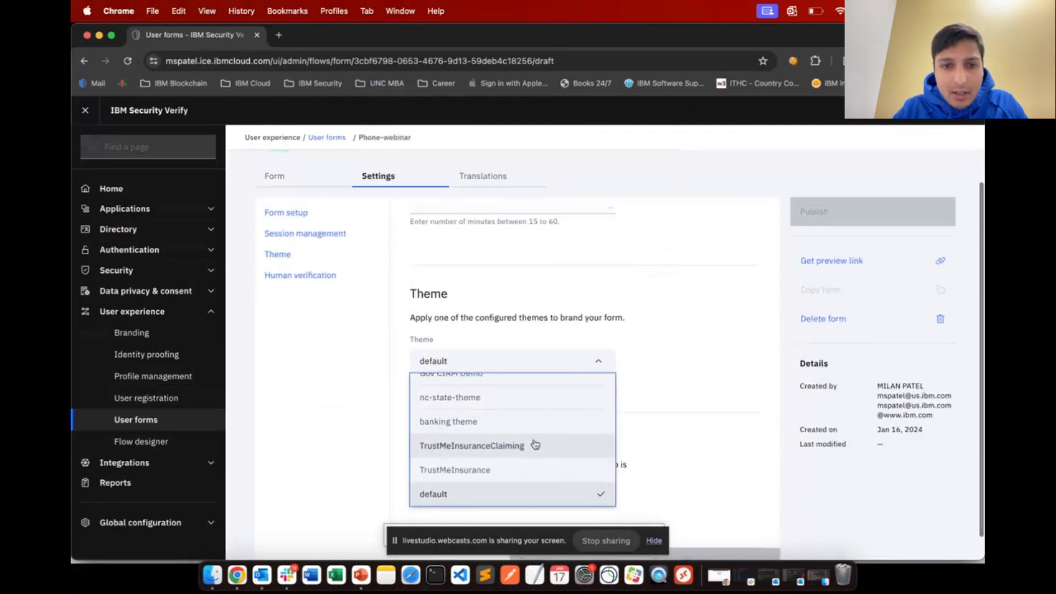
left_click(525, 468)
scroll(645, 390, "down", 1)
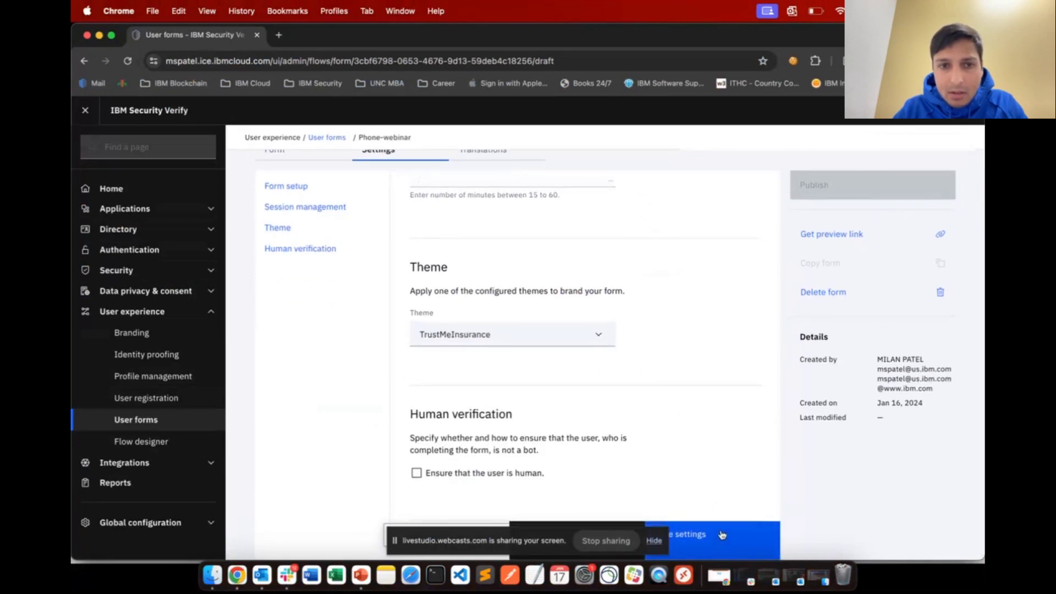
left_click(722, 535)
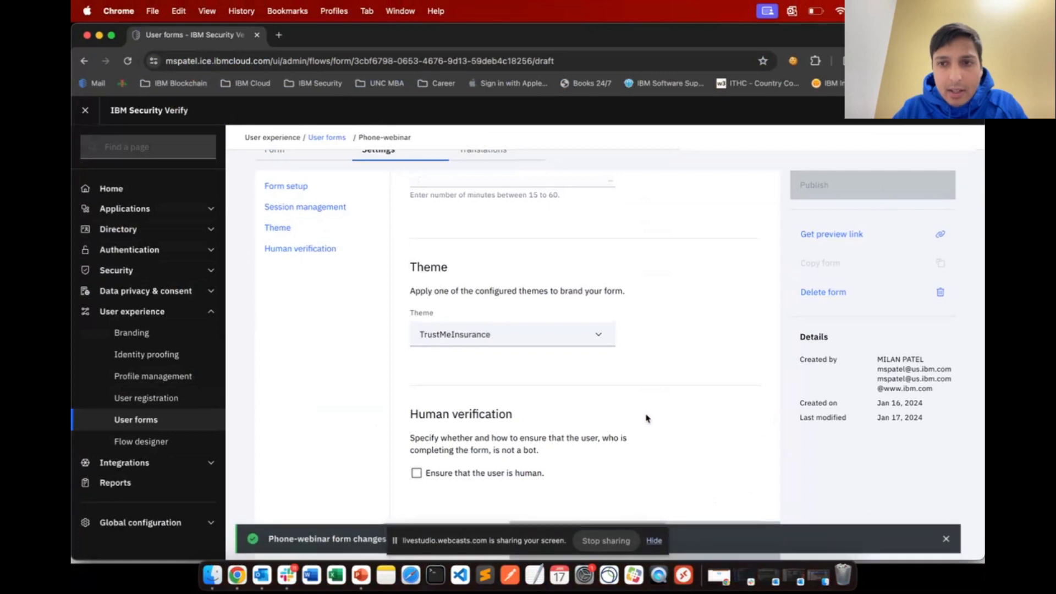
scroll(647, 418, "up", 10)
left_click(298, 248)
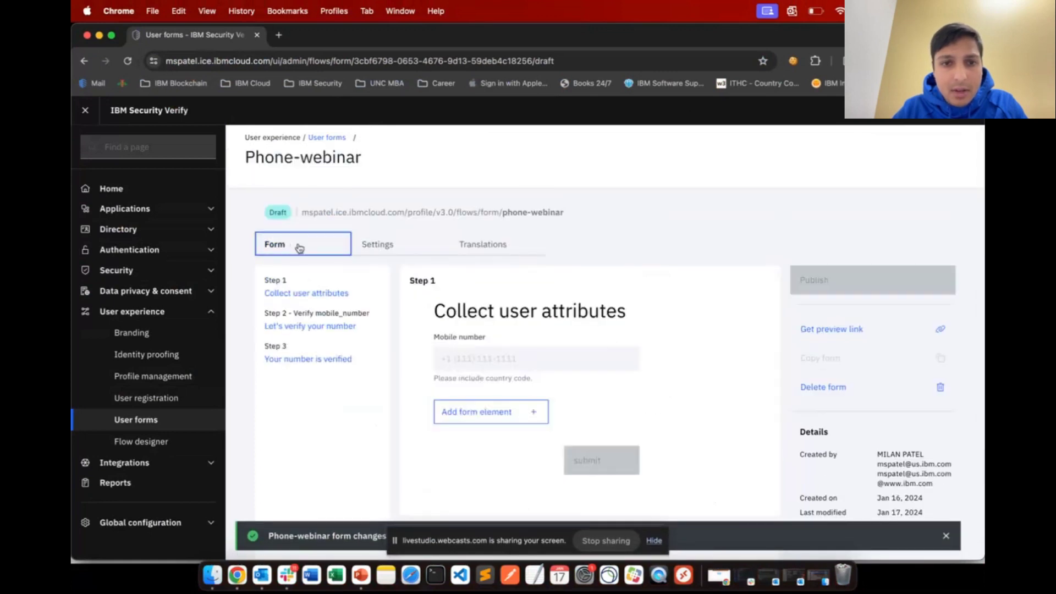
Step: Publish the Phone-webinar form and return to the User forms list
mouse_move(689, 348)
scroll(702, 429, "down", 5)
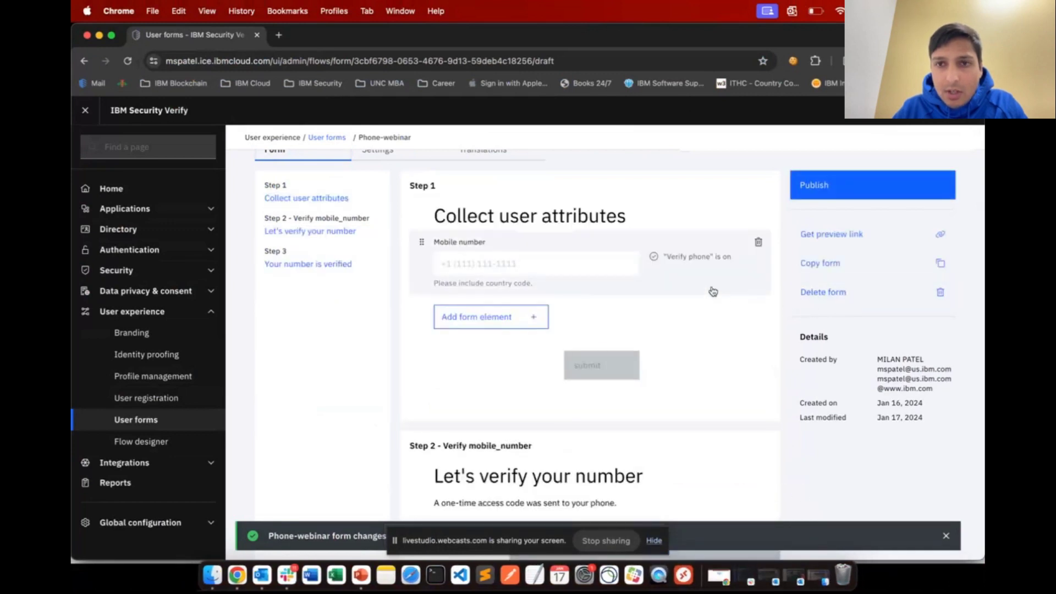
left_click(820, 286)
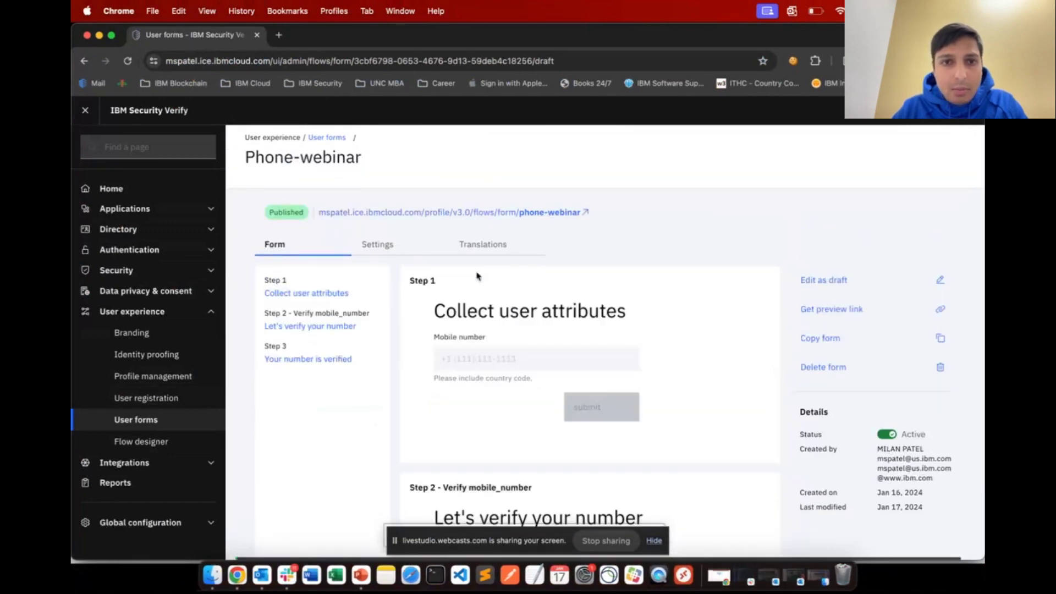
left_click(407, 250)
scroll(532, 336, "down", 10)
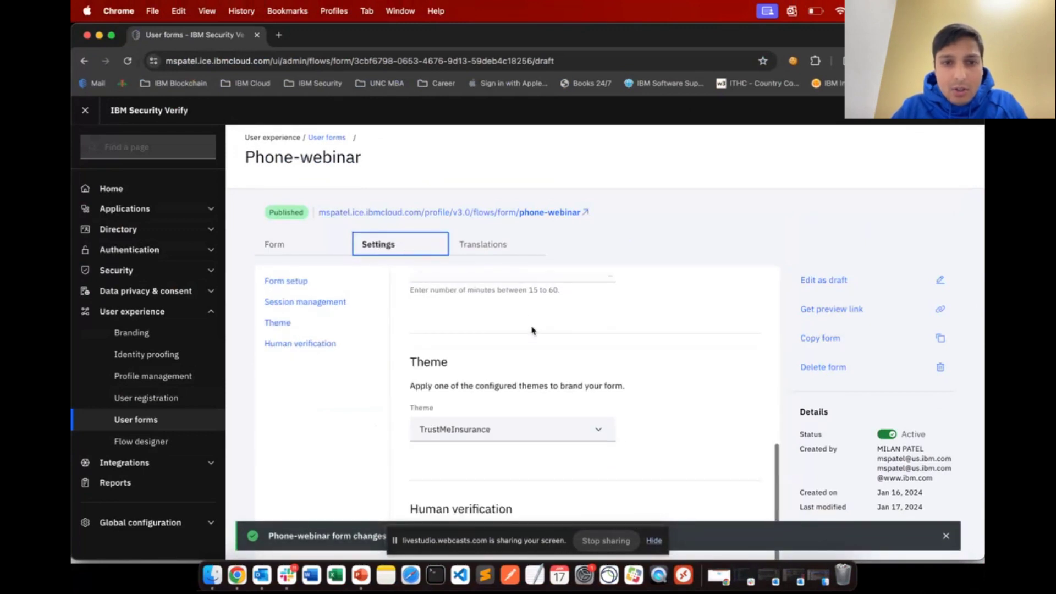
scroll(532, 337, "up", 8)
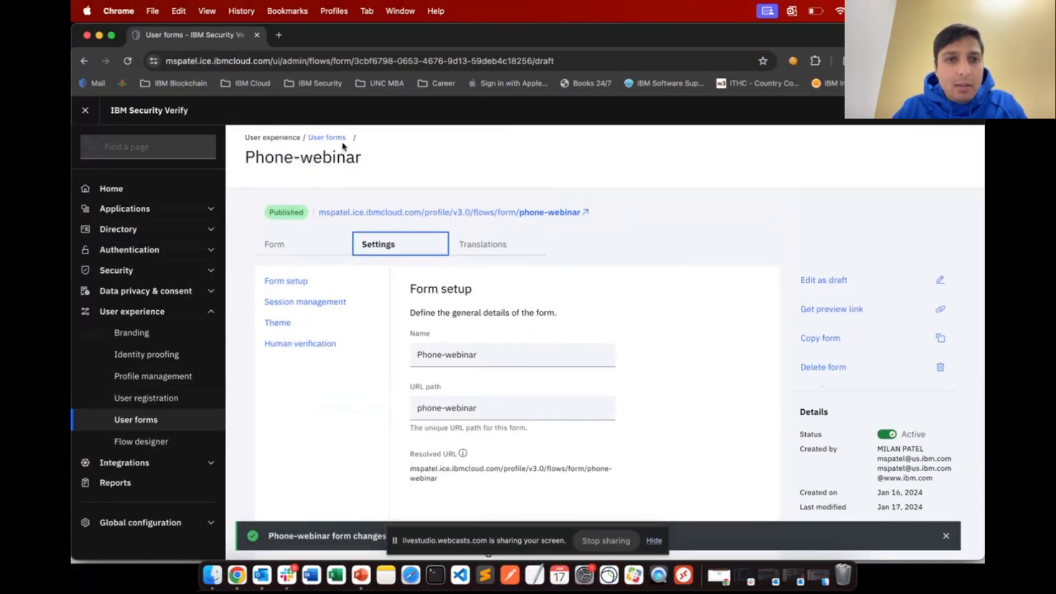
left_click(332, 138)
scroll(474, 272, "down", 2)
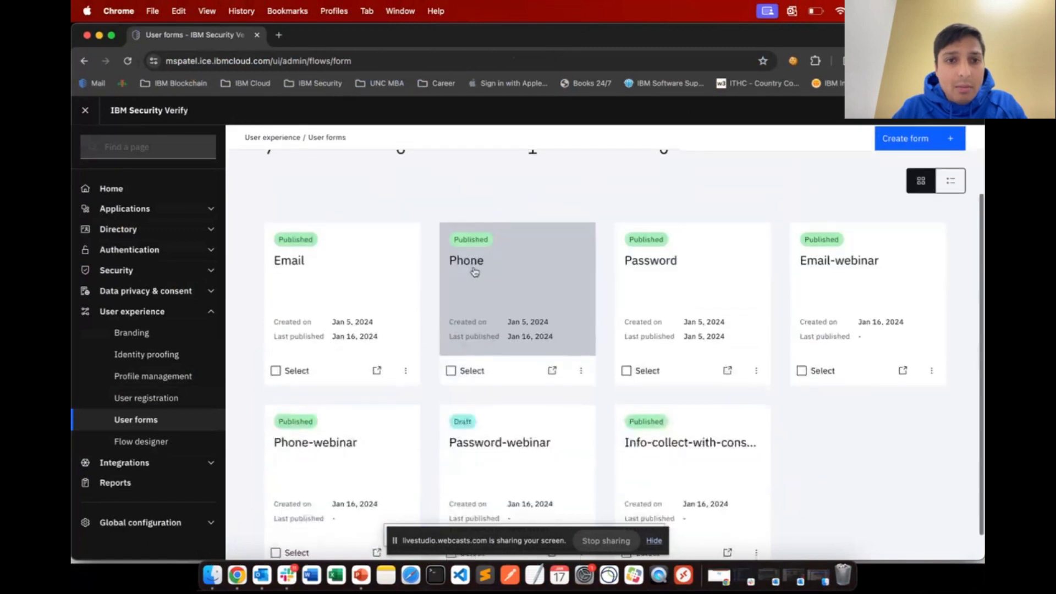
Step: Open Password-webinar and change its Email address element to an account password field
scroll(474, 272, "down", 1)
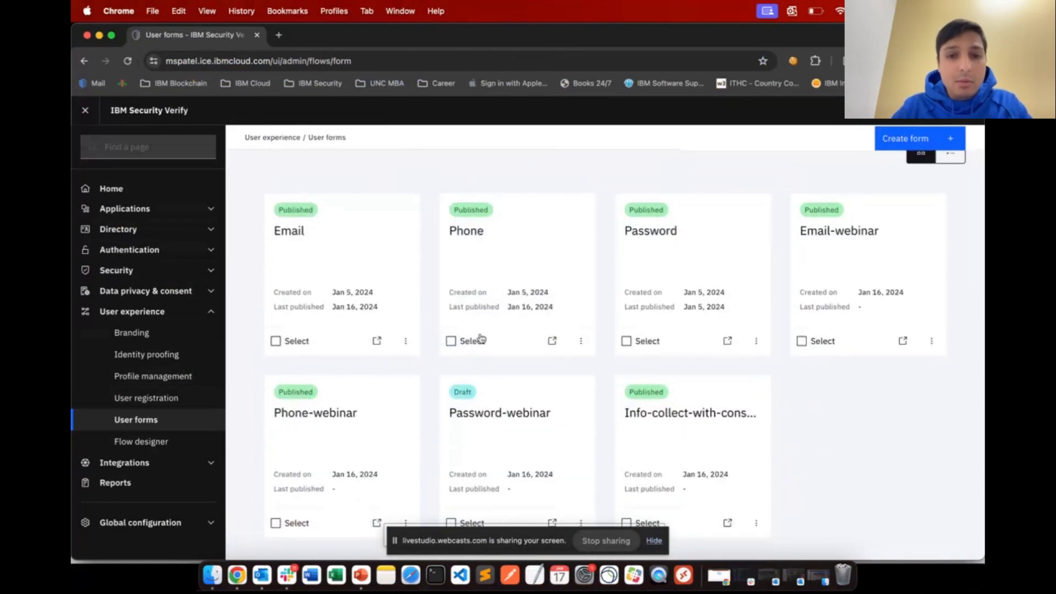
left_click(493, 423)
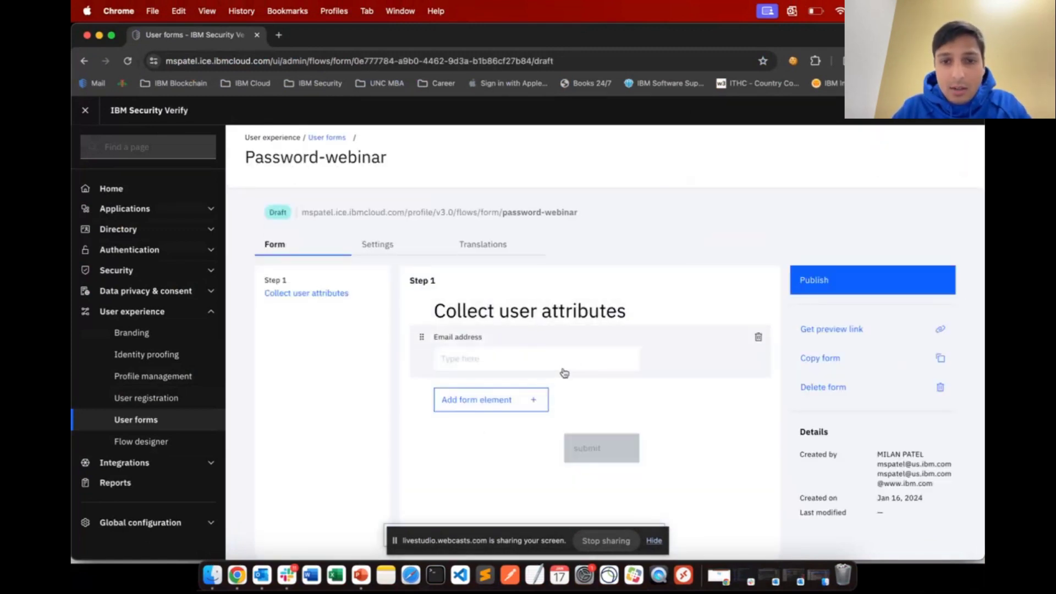
left_click(650, 352)
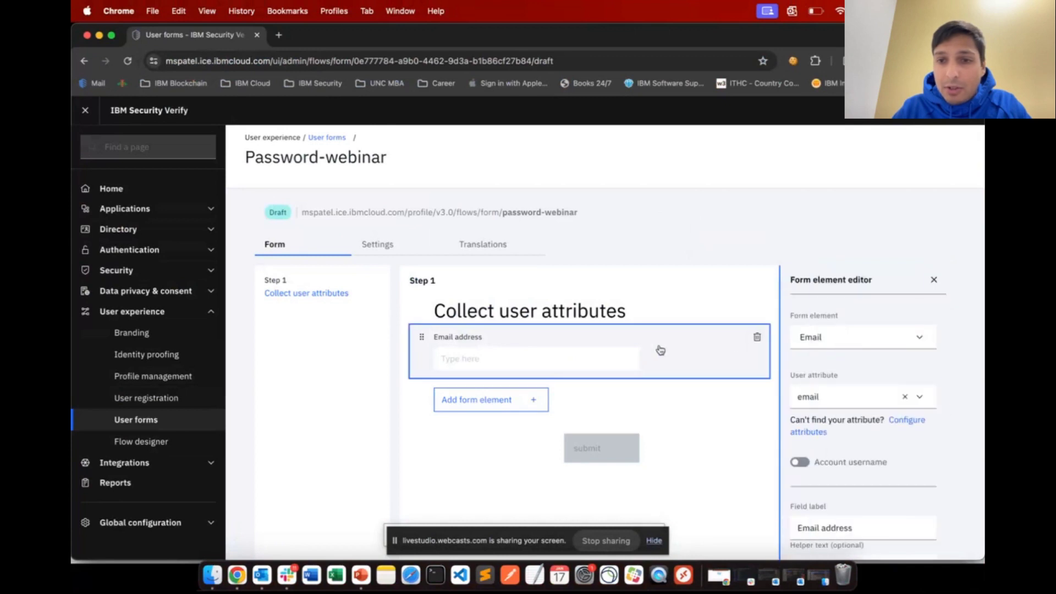
left_click(933, 339)
left_click(896, 361)
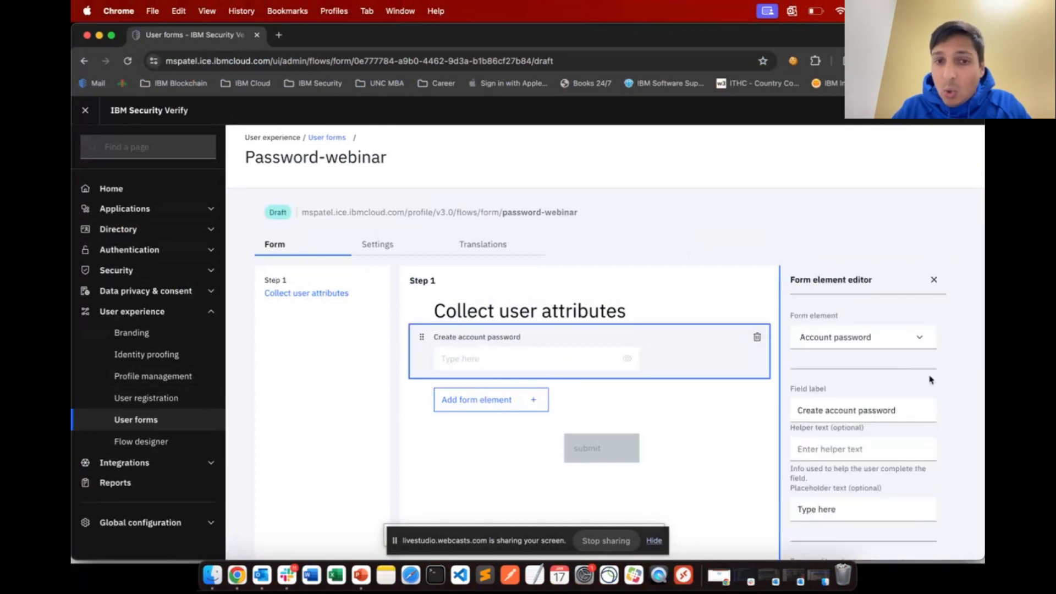
scroll(930, 379, "down", 3)
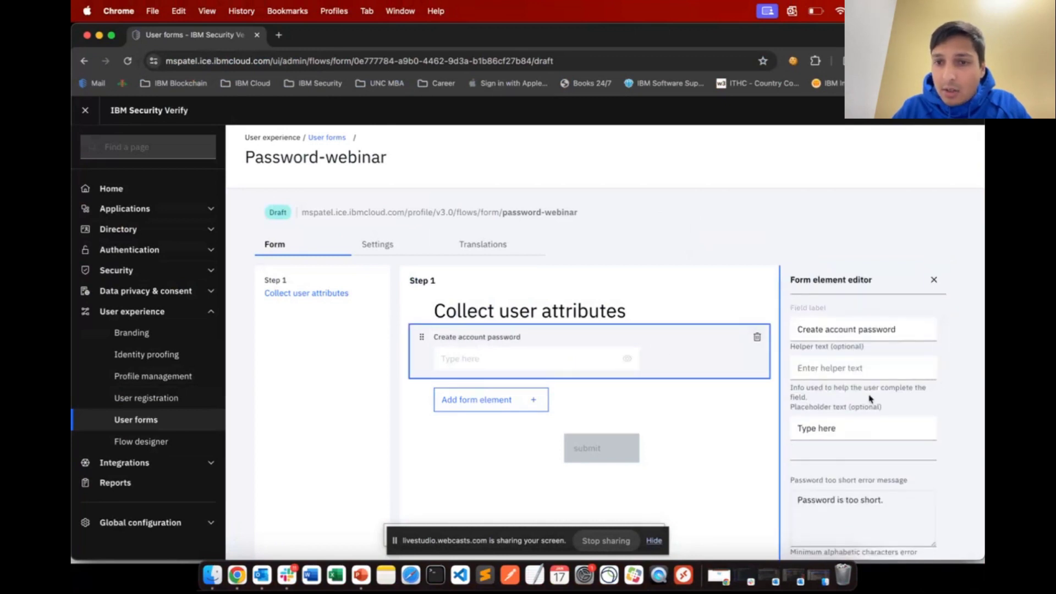
scroll(870, 398, "down", 3)
scroll(869, 398, "up", 6)
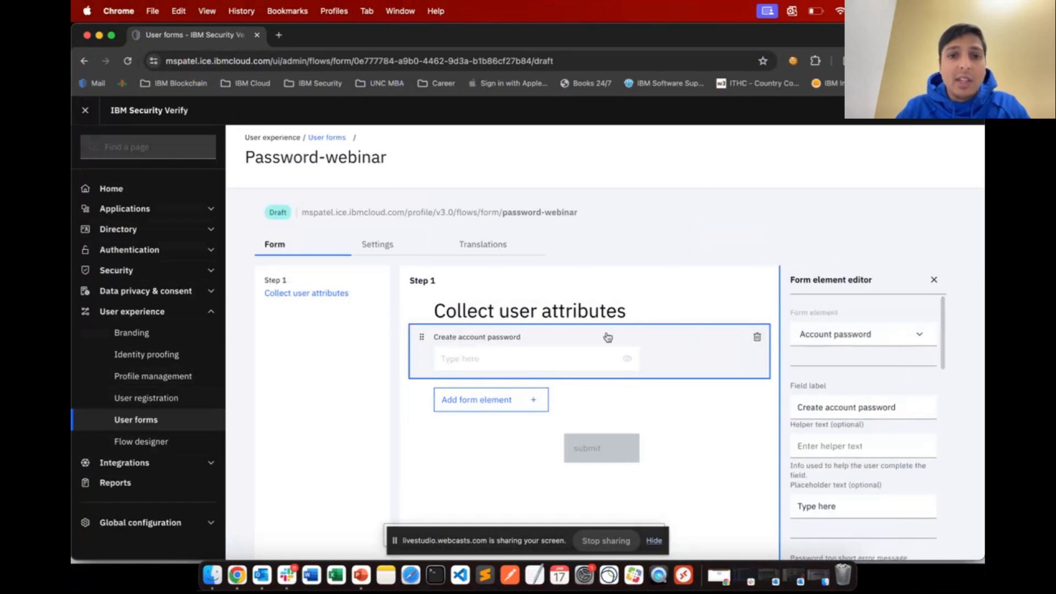
Step: Retitle the Collect user attributes section 'create password' and review the password field's settings
left_click(564, 314)
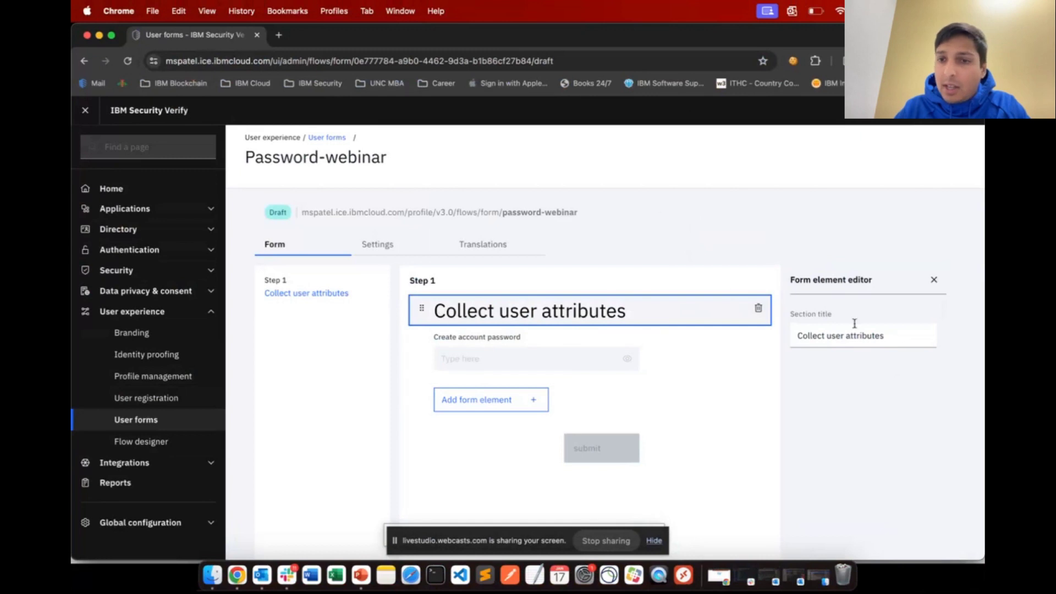
triple_click(888, 337)
type("c")
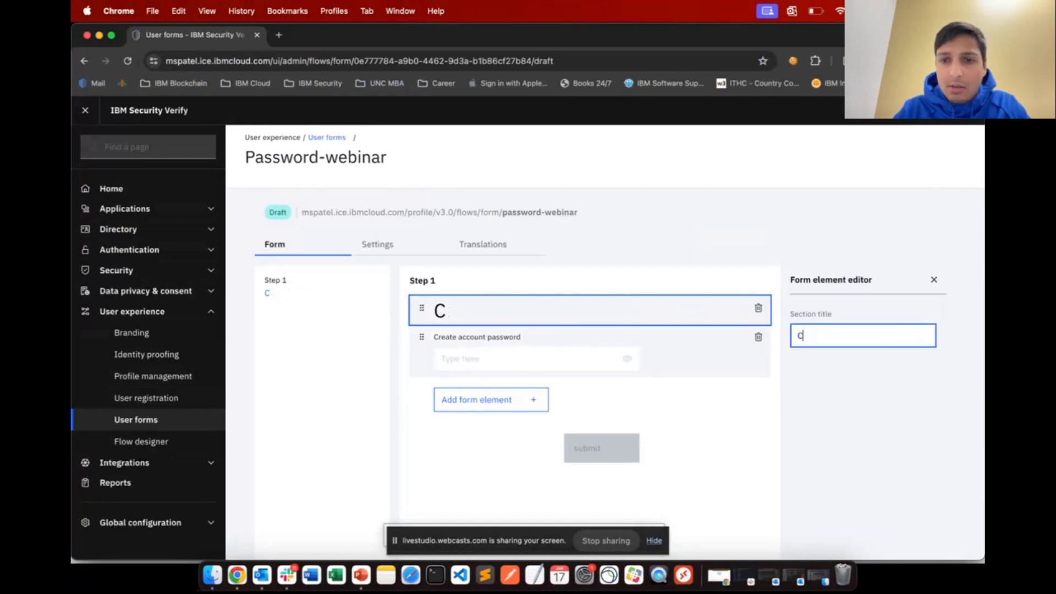
type("reate password")
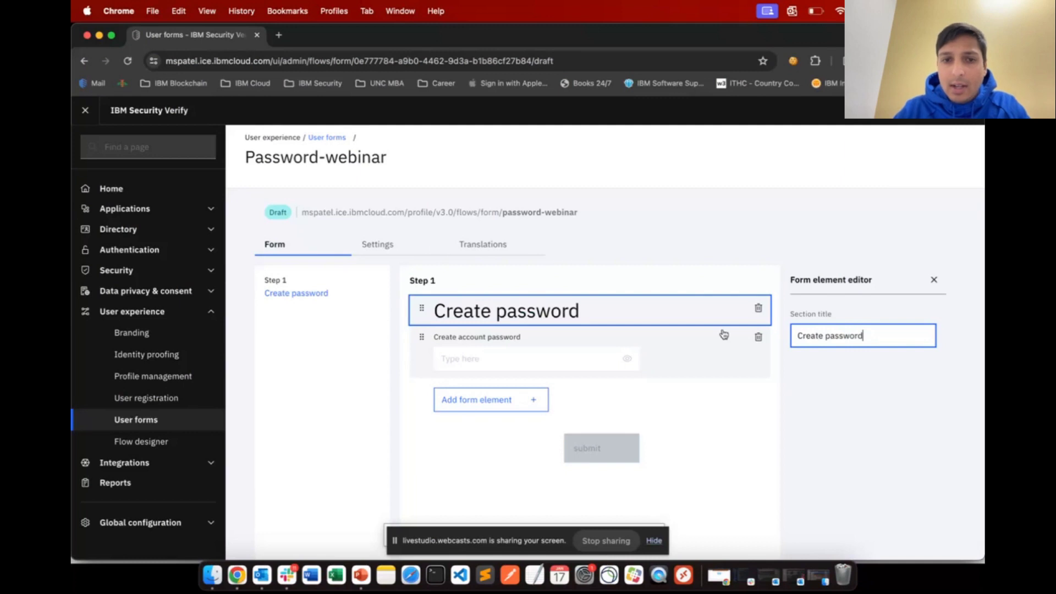
left_click(670, 349)
scroll(831, 374, "down", 5)
scroll(831, 374, "down", 15)
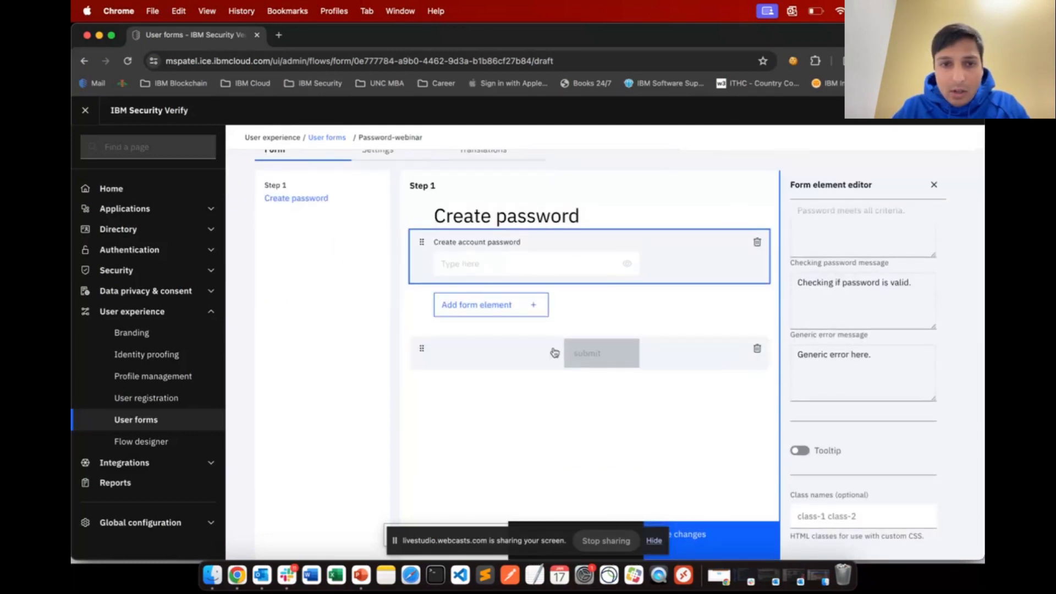
scroll(651, 264, "up", 3)
left_click(392, 246)
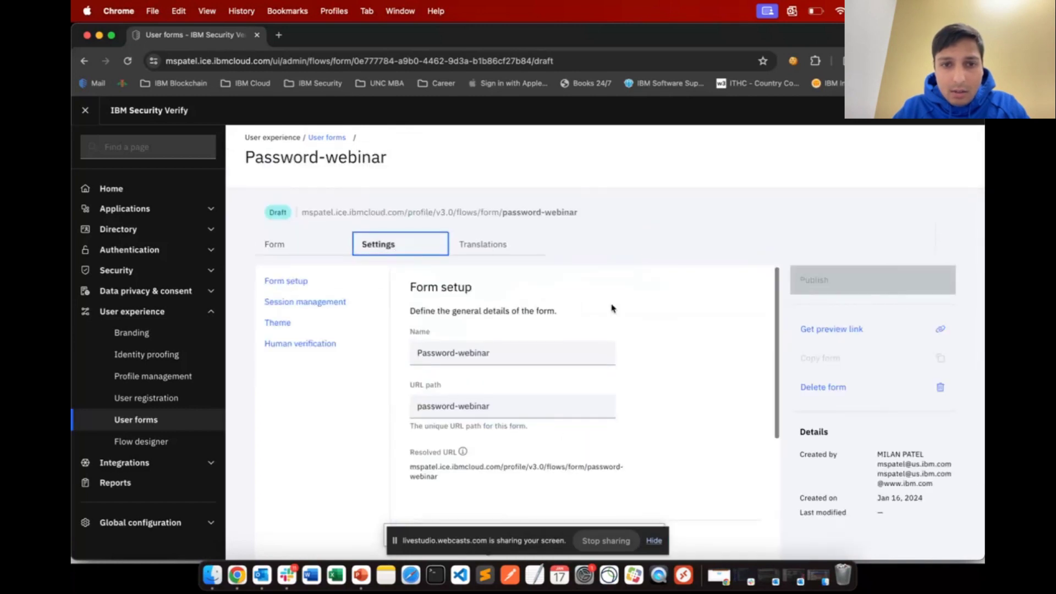
Step: Apply the TrustMeInsurance theme to the Password-webinar form
scroll(613, 306, "down", 5)
left_click(596, 342)
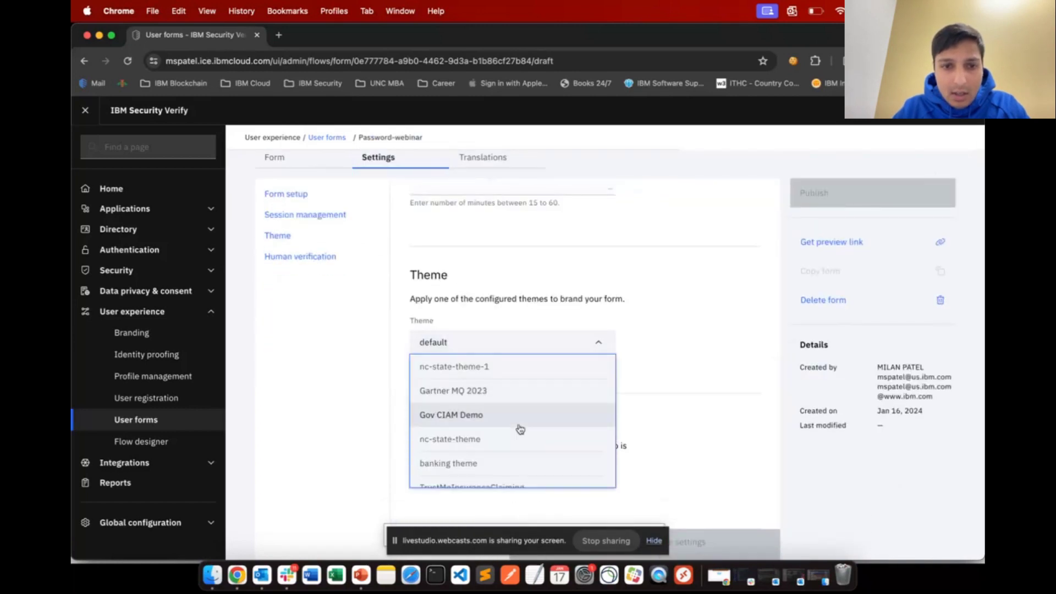
scroll(520, 427, "down", 3)
left_click(511, 452)
scroll(651, 384, "down", 1)
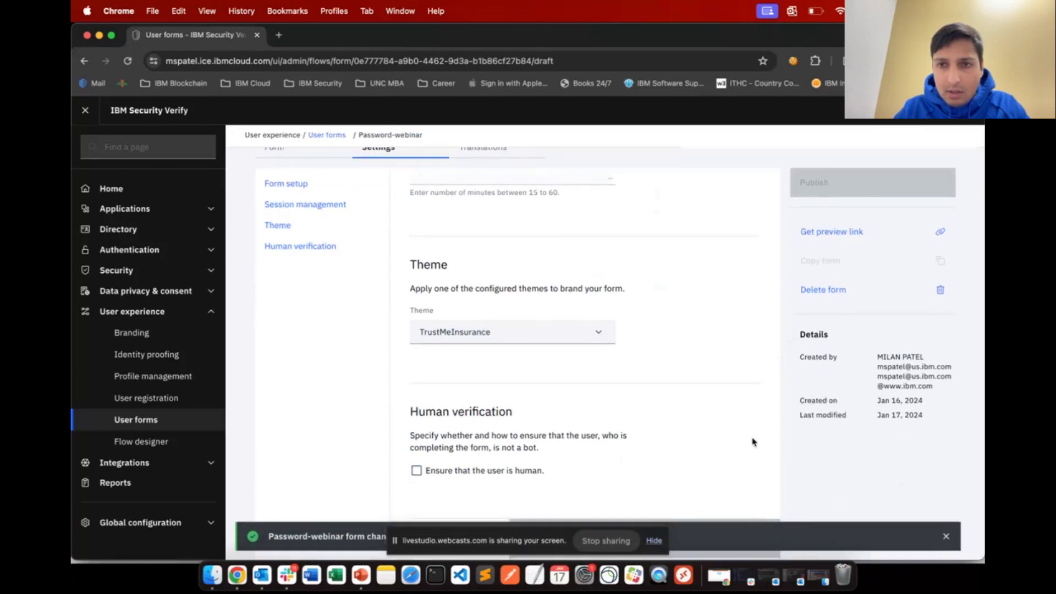
scroll(753, 442, "up", 6)
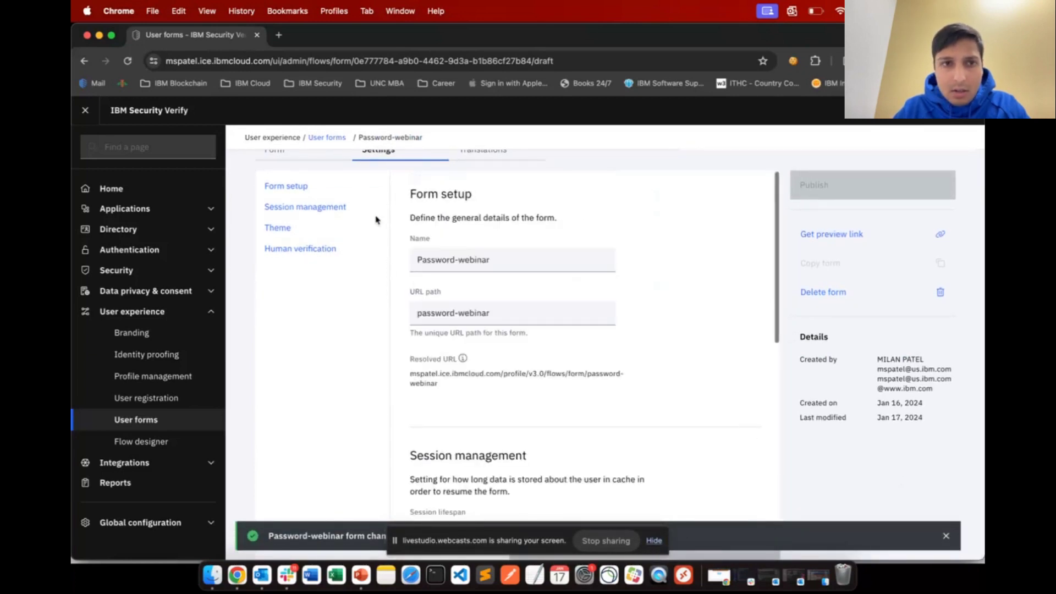
Step: Save the form changes and publish Password-webinar
left_click(324, 155)
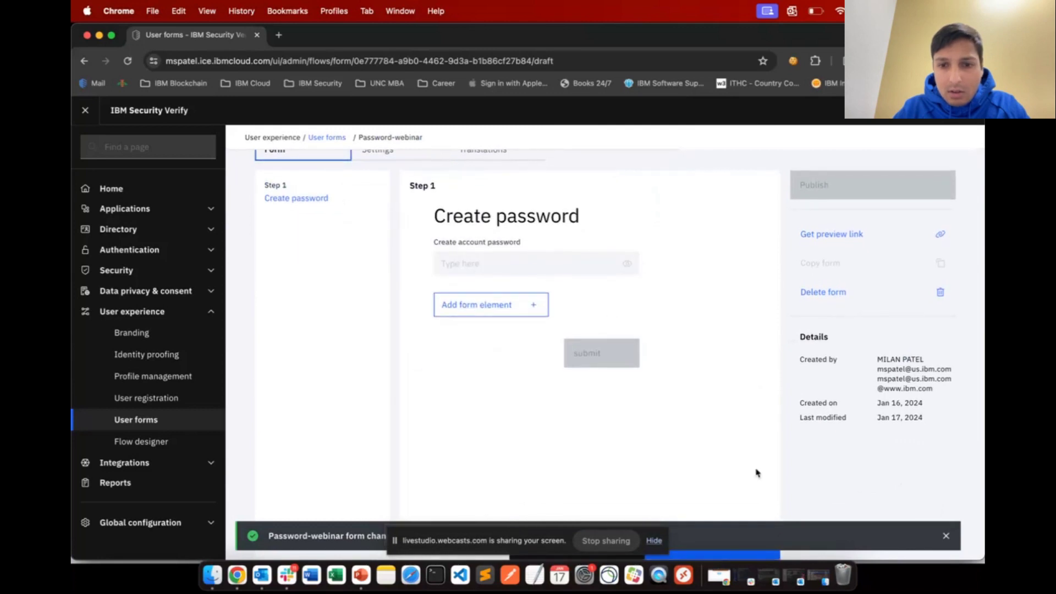
left_click(731, 560)
scroll(703, 388, "up", 3)
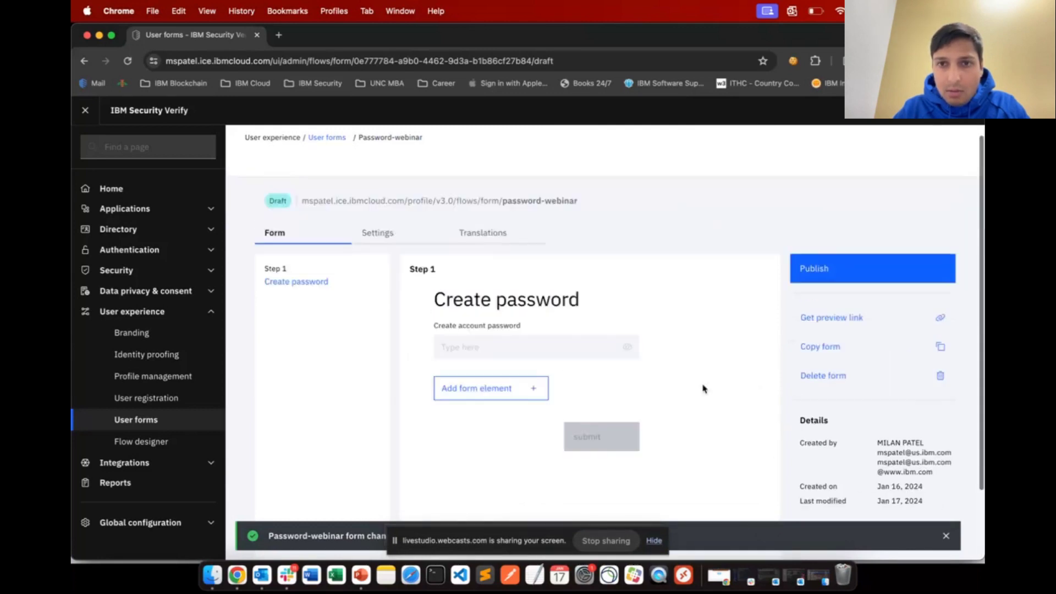
left_click(824, 282)
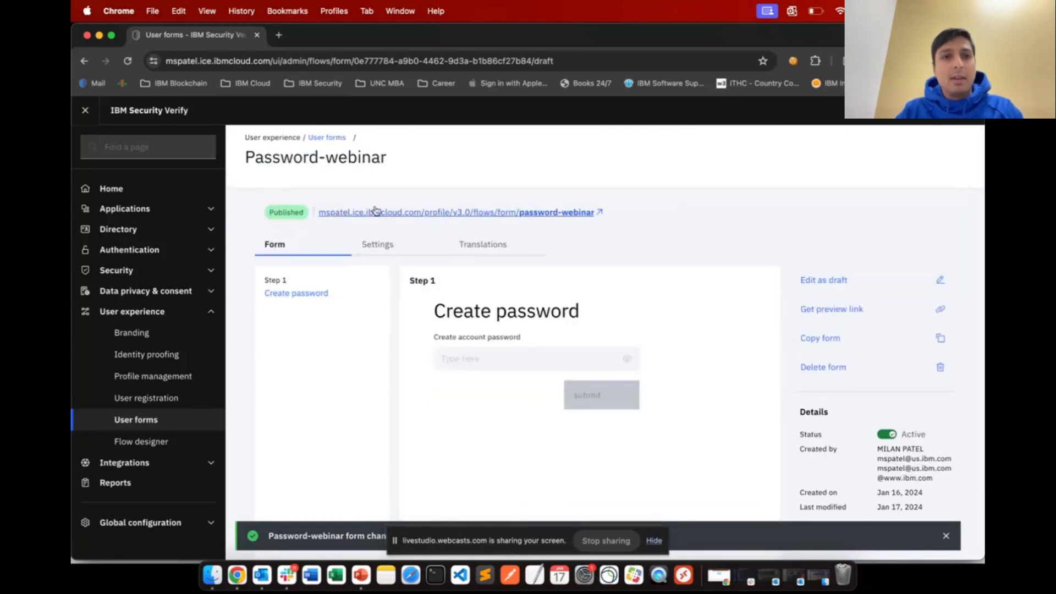
left_click(139, 420)
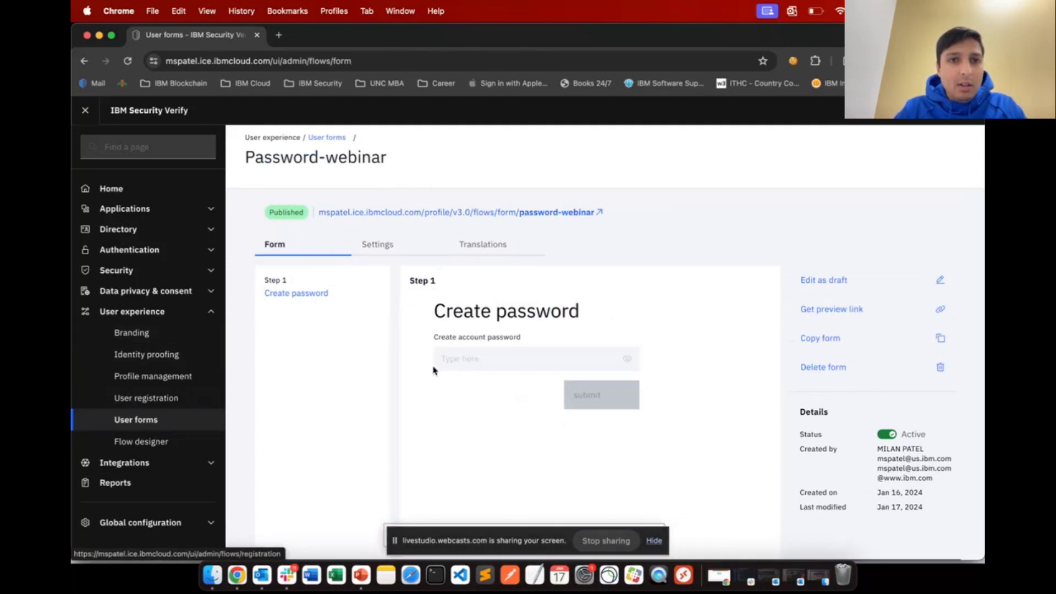
Step: Check that the Email-webinar and Info-collect-with-consent-webinar forms are published
left_click(330, 137)
scroll(654, 311, "down", 3)
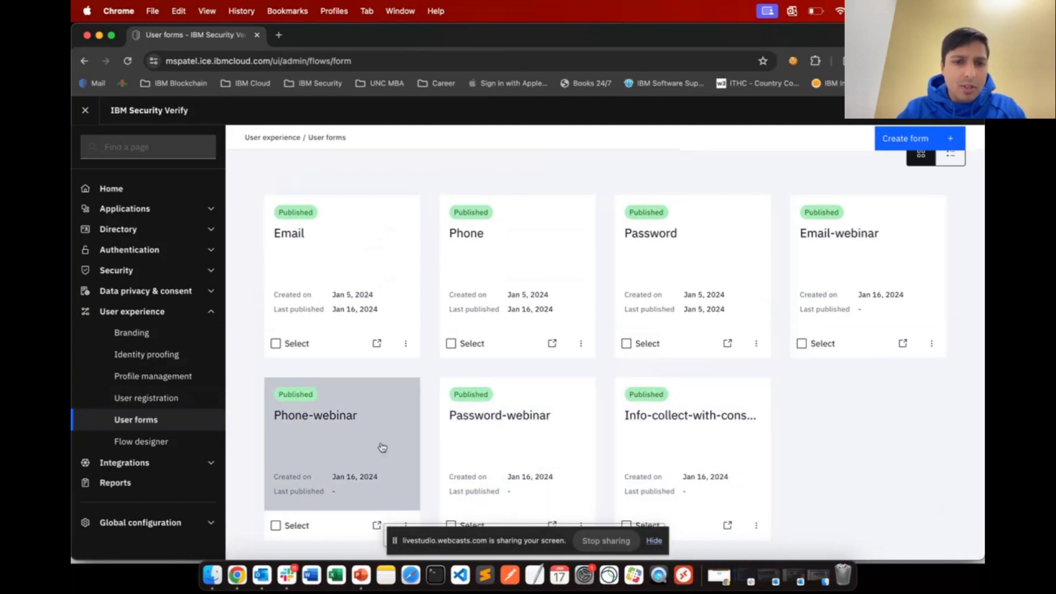
left_click(857, 259)
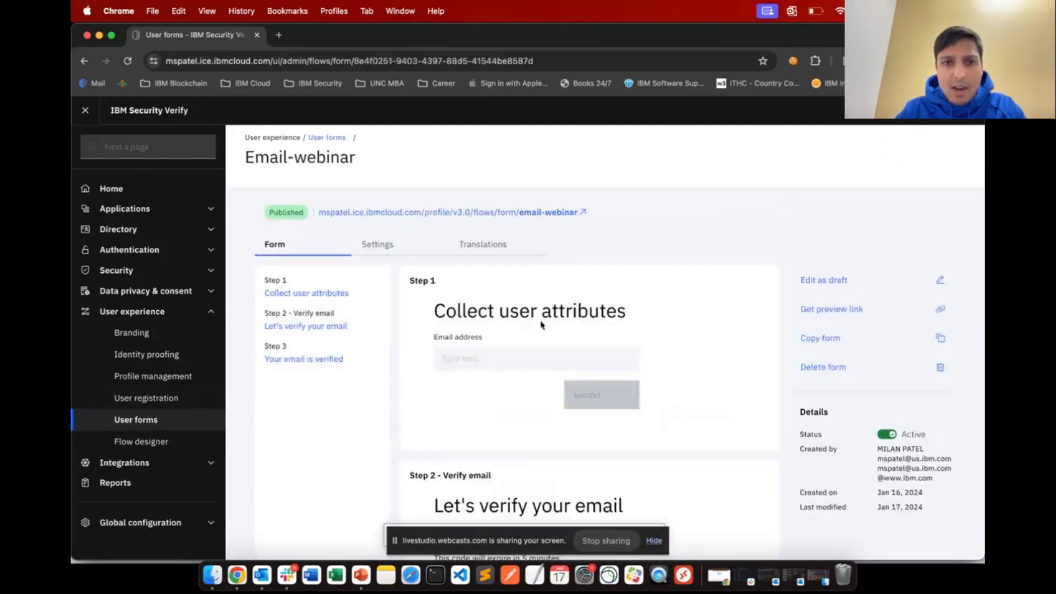
left_click(328, 138)
scroll(643, 288, "down", 3)
left_click(658, 446)
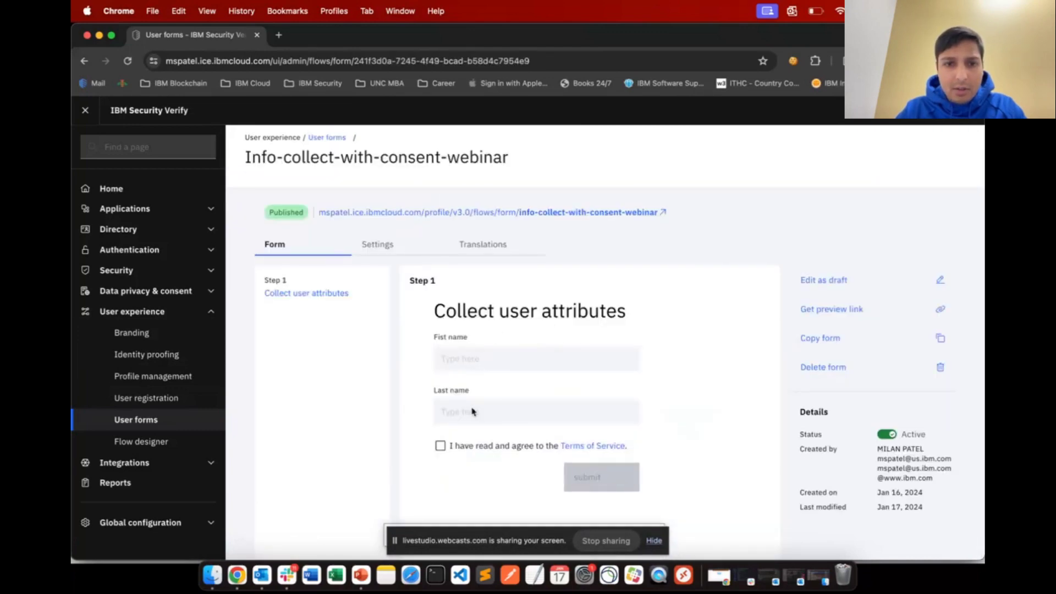
left_click(327, 138)
Step: Check Phone-webinar and Password-webinar, then go to the Flow designer's list of flows
scroll(486, 286, "down", 3)
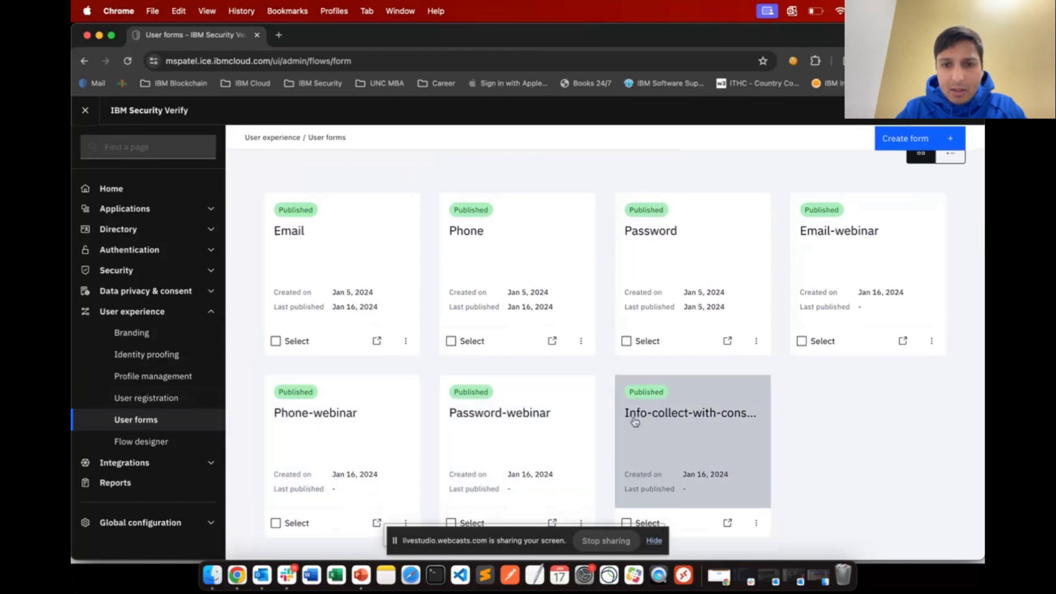
left_click(386, 433)
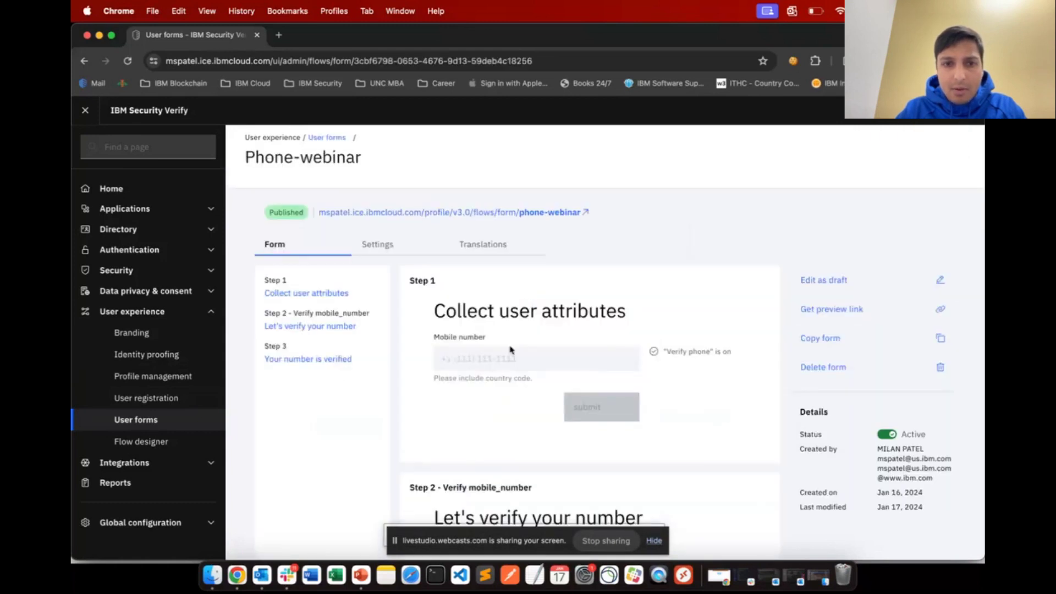
left_click(314, 137)
scroll(491, 301, "down", 3)
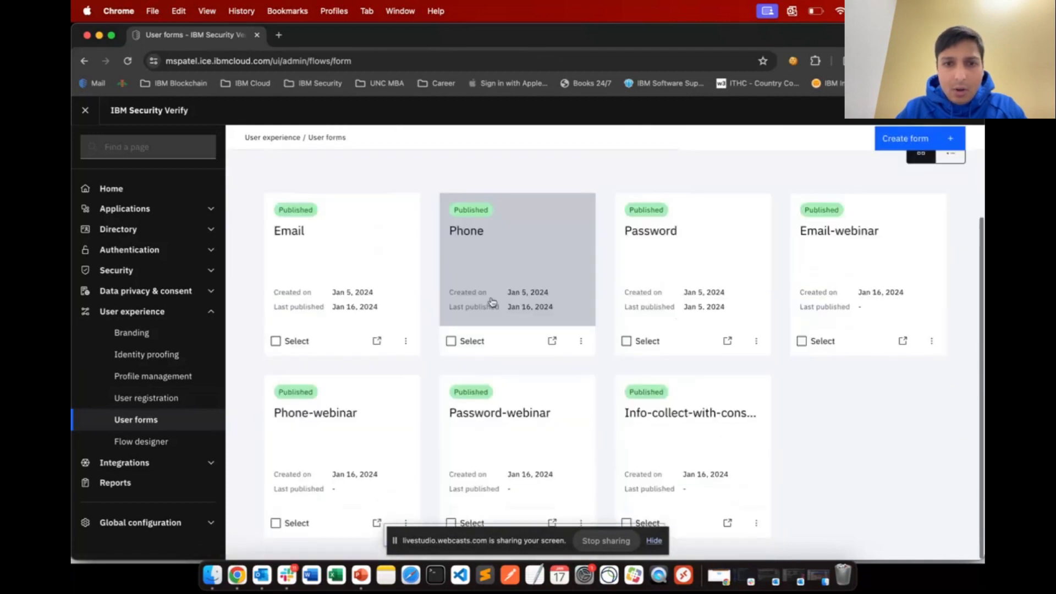
left_click(510, 434)
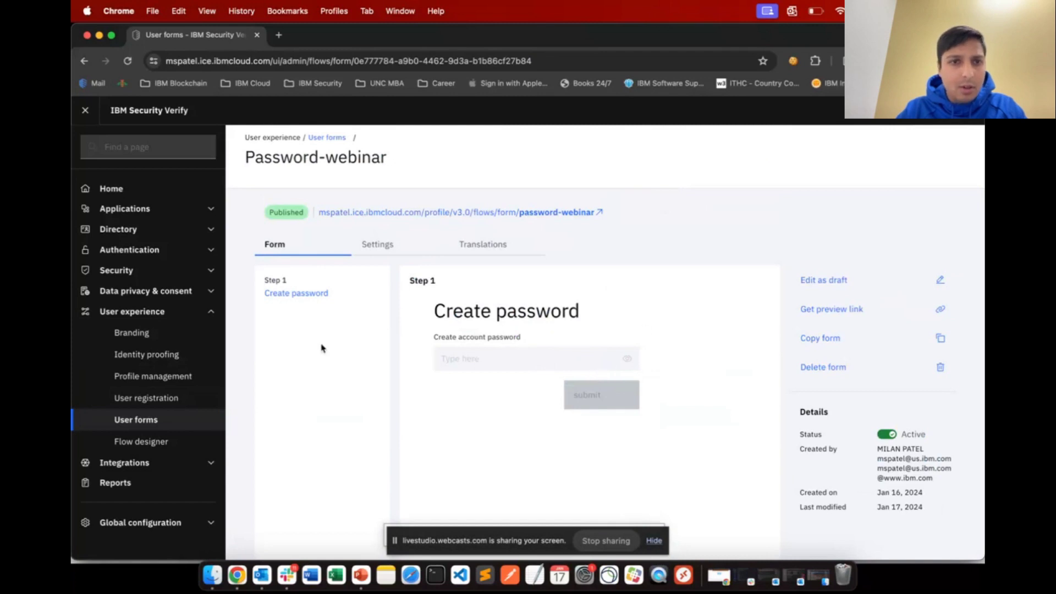
left_click(146, 440)
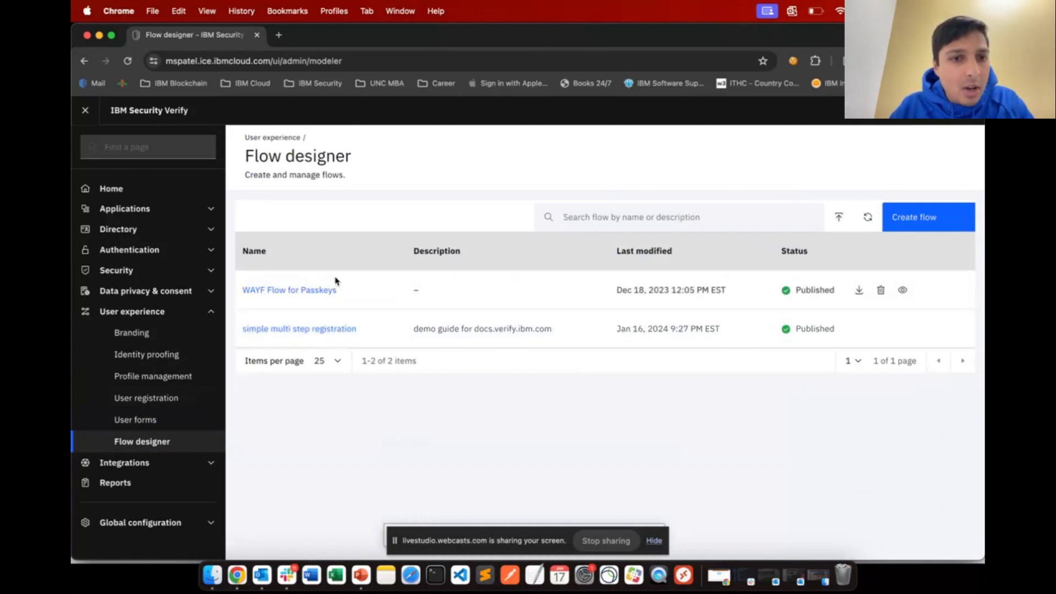
Step: Create a new flow named webinarregistration, with the hyphen removed from the name
left_click(937, 214)
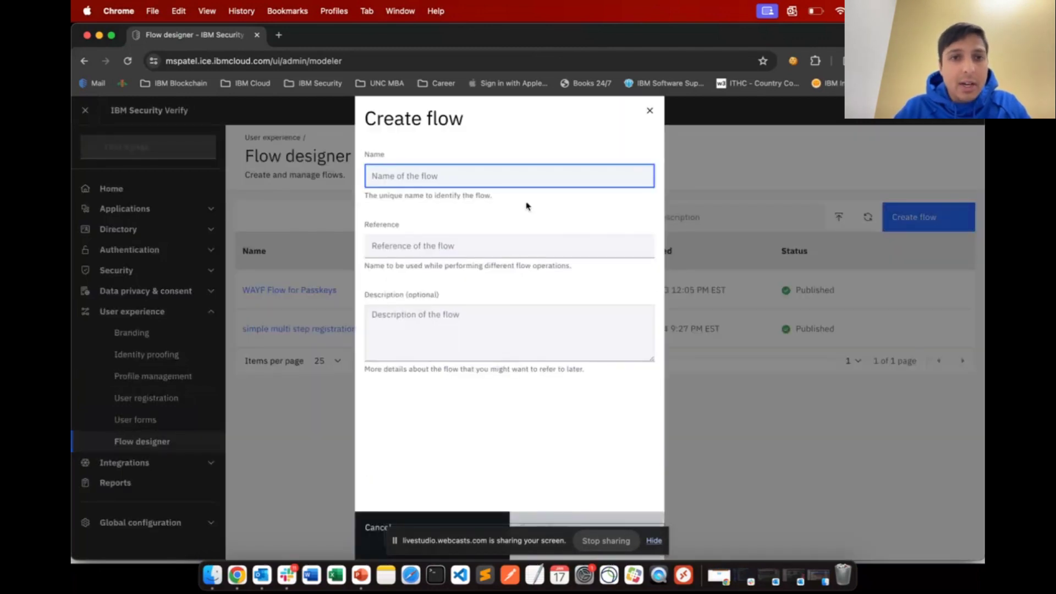
type("webin")
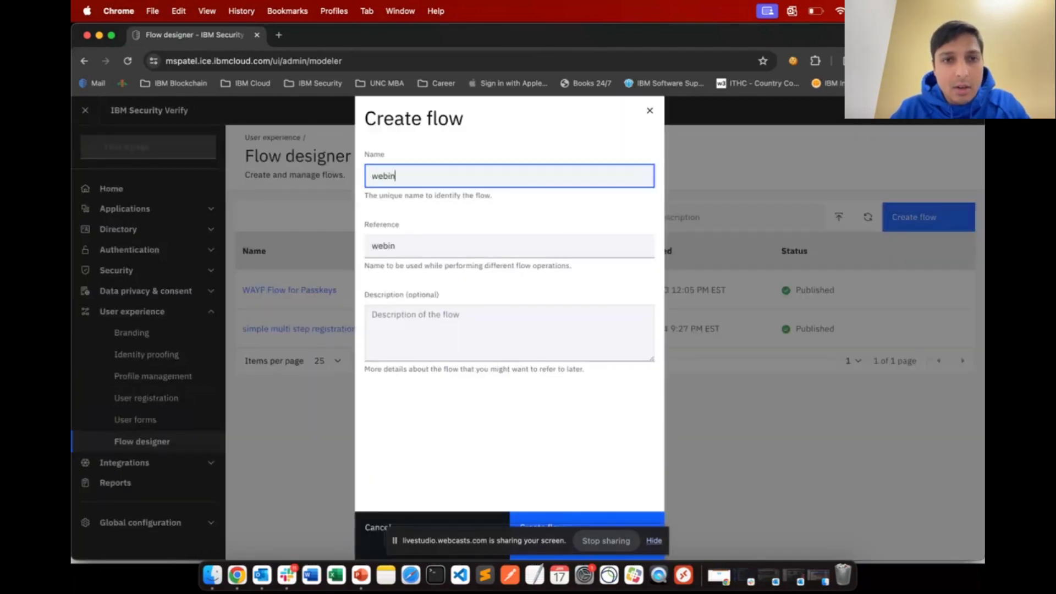
type("ar")
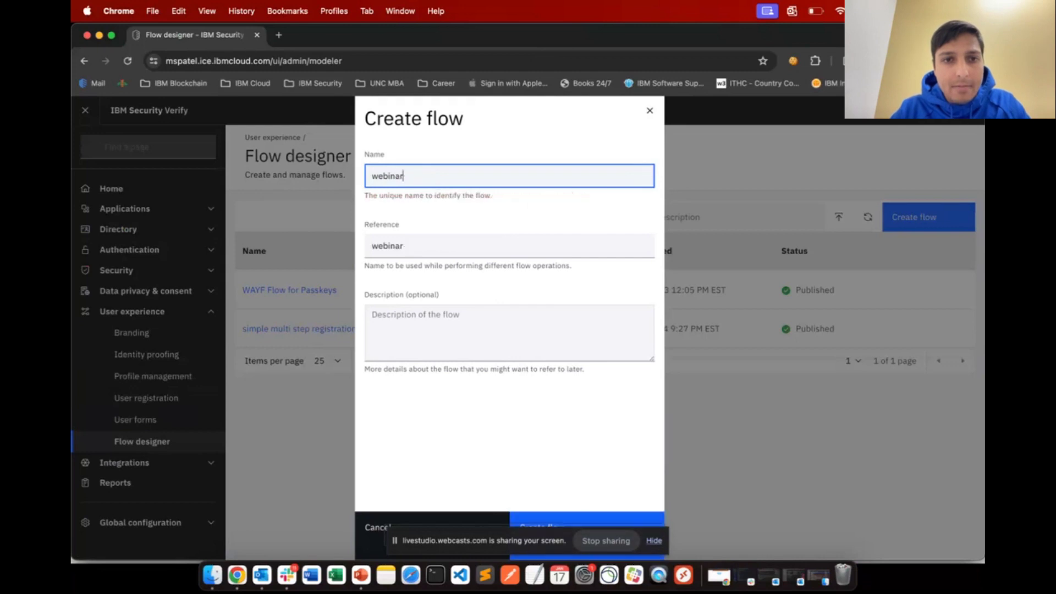
type("-registration")
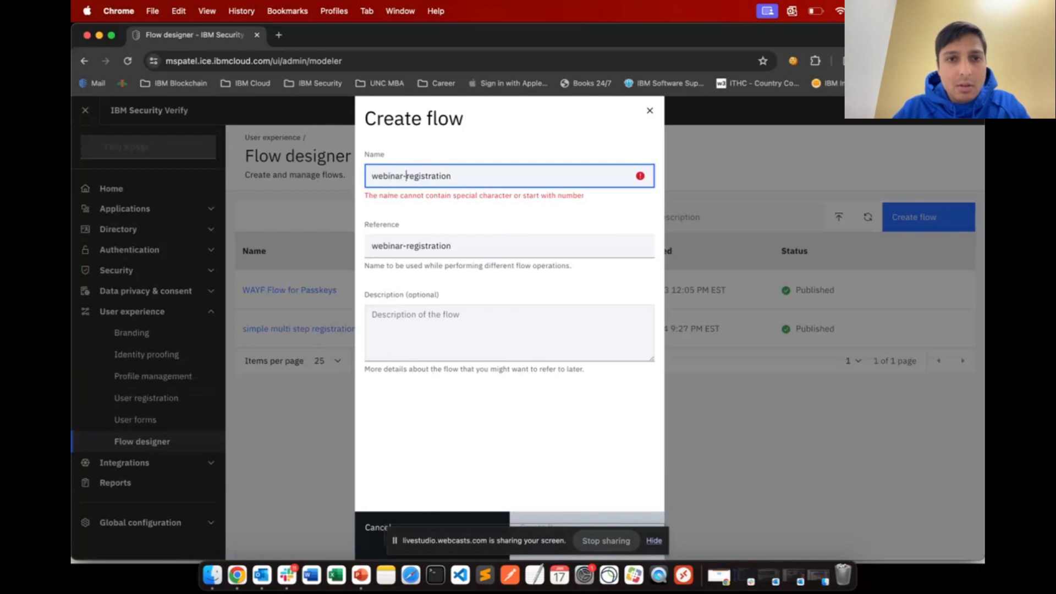
key("BackSpace")
left_click(449, 224)
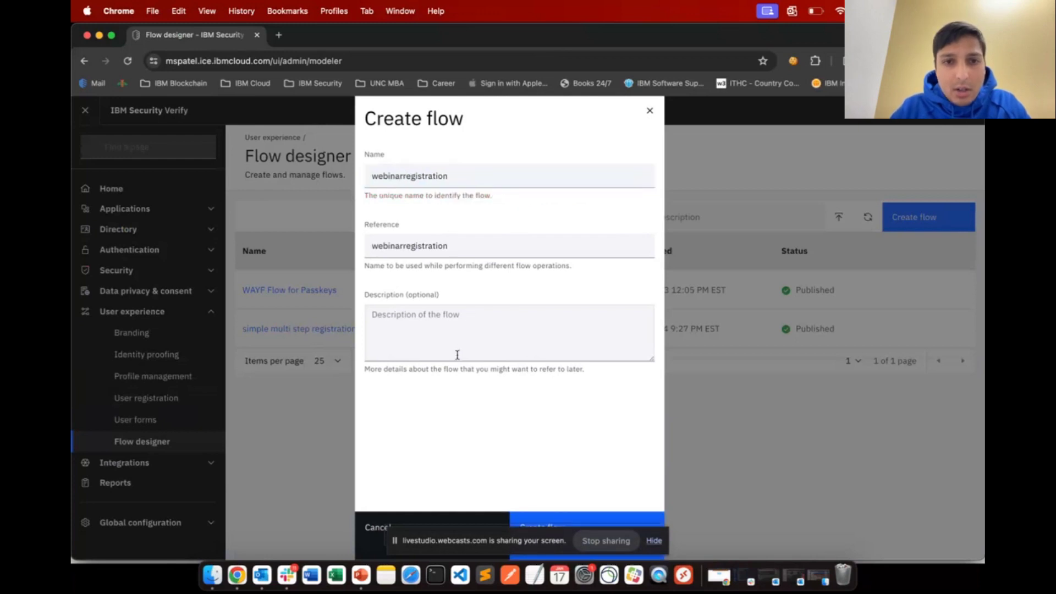
left_click(583, 519)
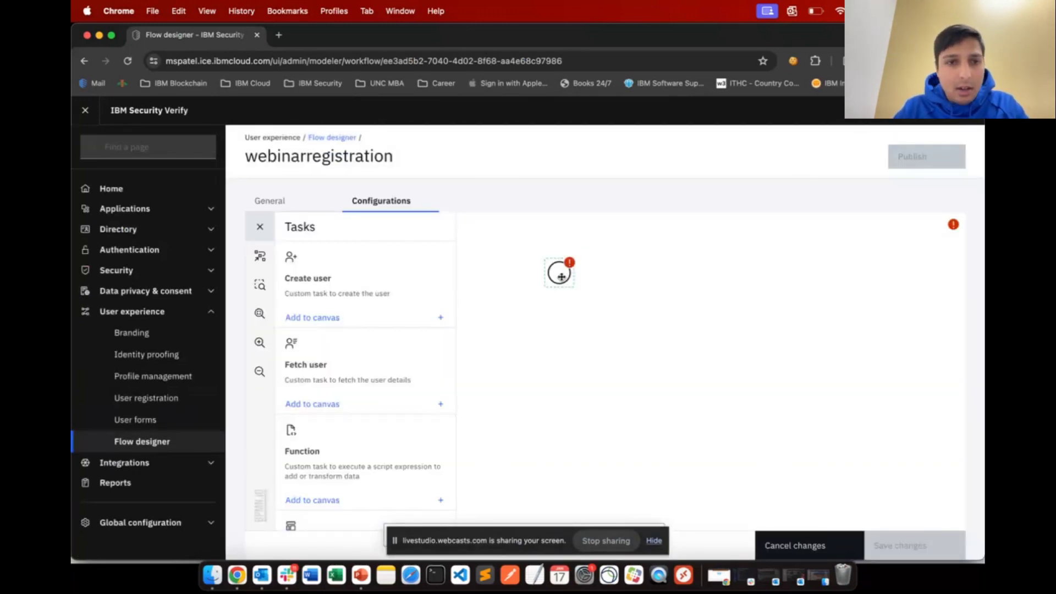
Step: Add a User form task below the start node and name it 'Email collect'
scroll(360, 379, "down", 5)
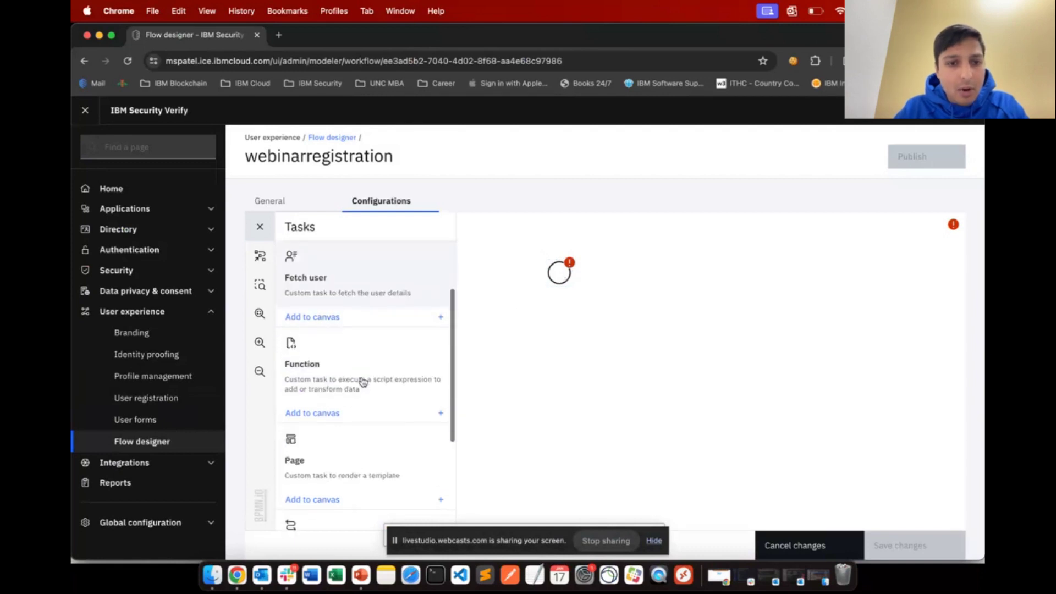
scroll(362, 382, "down", 3)
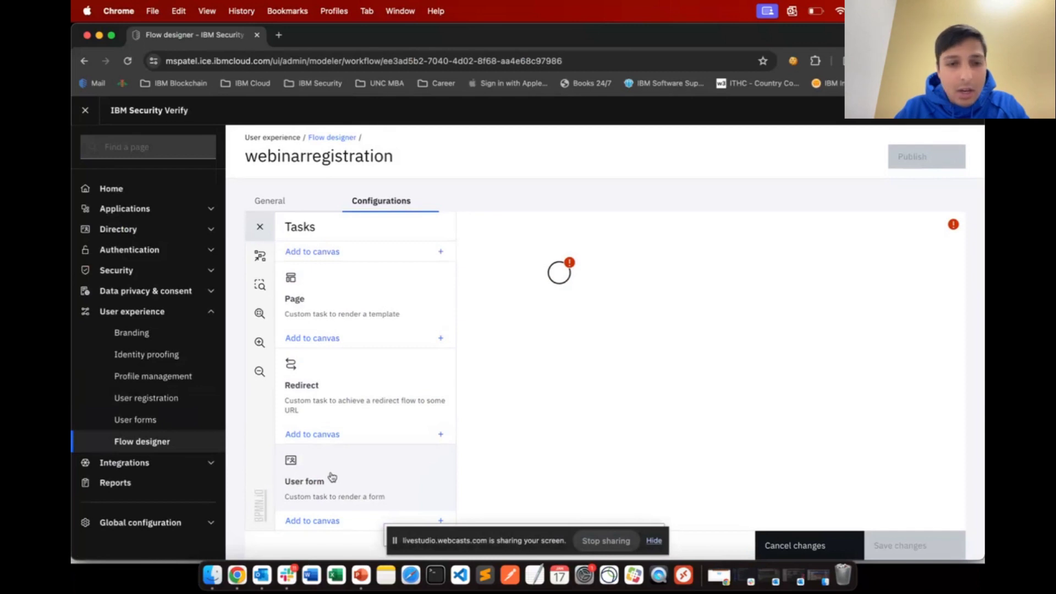
left_click_drag(359, 474, 586, 309)
double_click(598, 326)
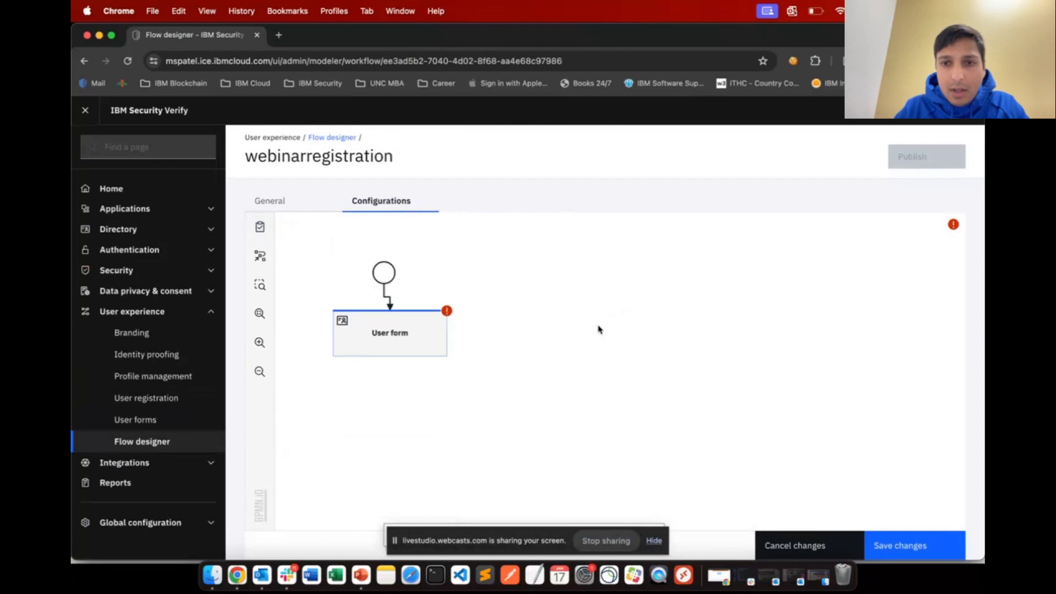
double_click(400, 348)
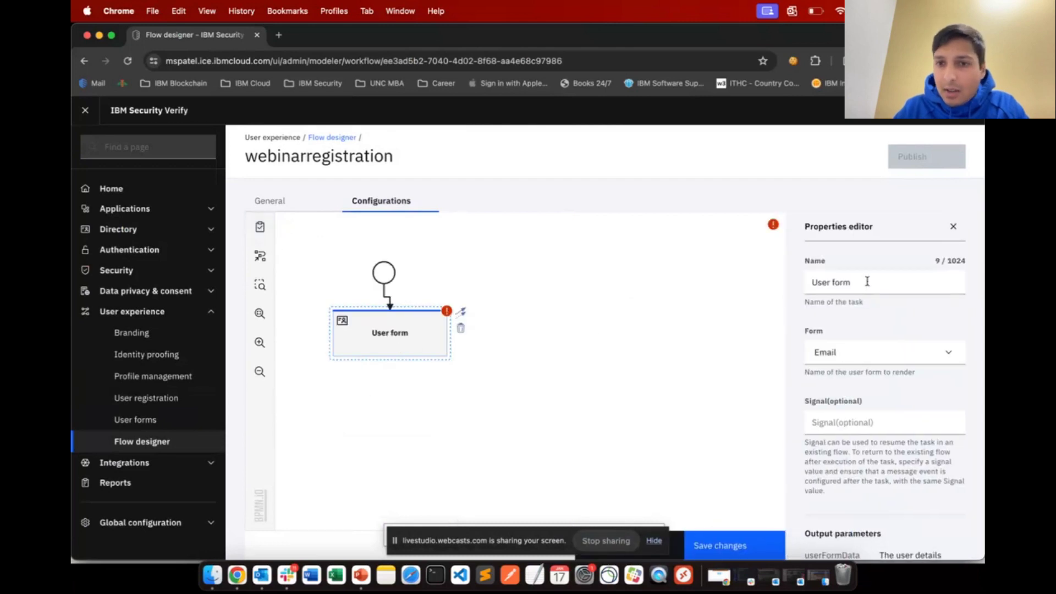
left_click_drag(867, 281, 730, 284)
type("Email collect")
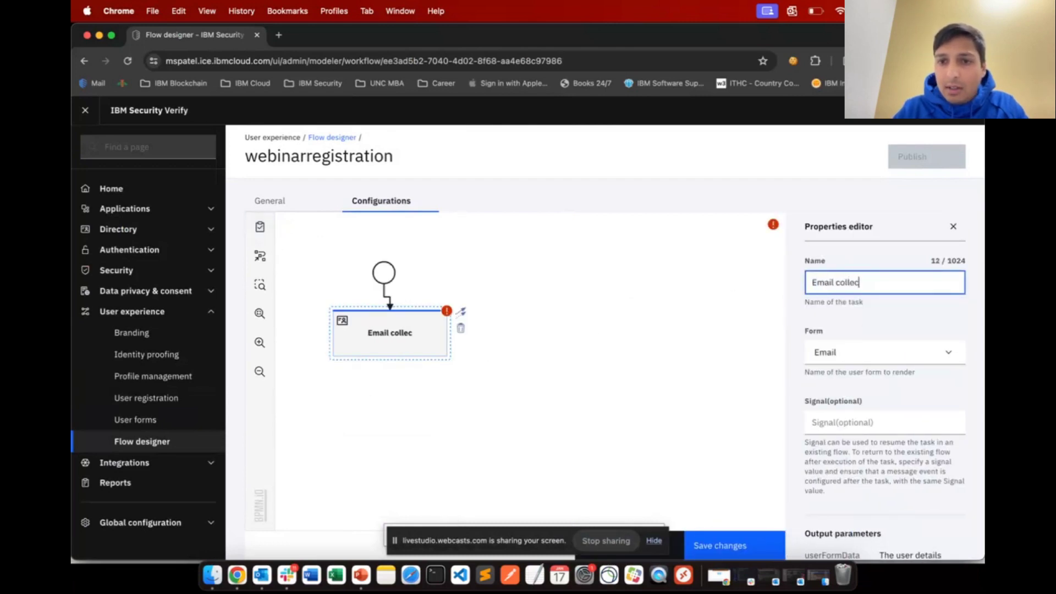
Step: Give Email collect the Email-webinar form and the signal form1
left_click(885, 356)
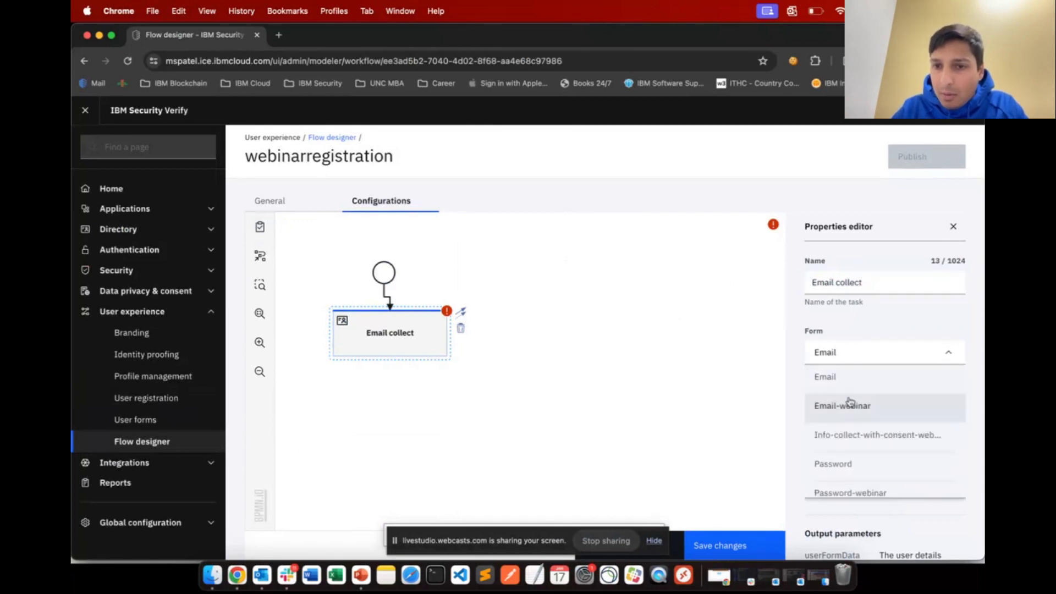
left_click(832, 414)
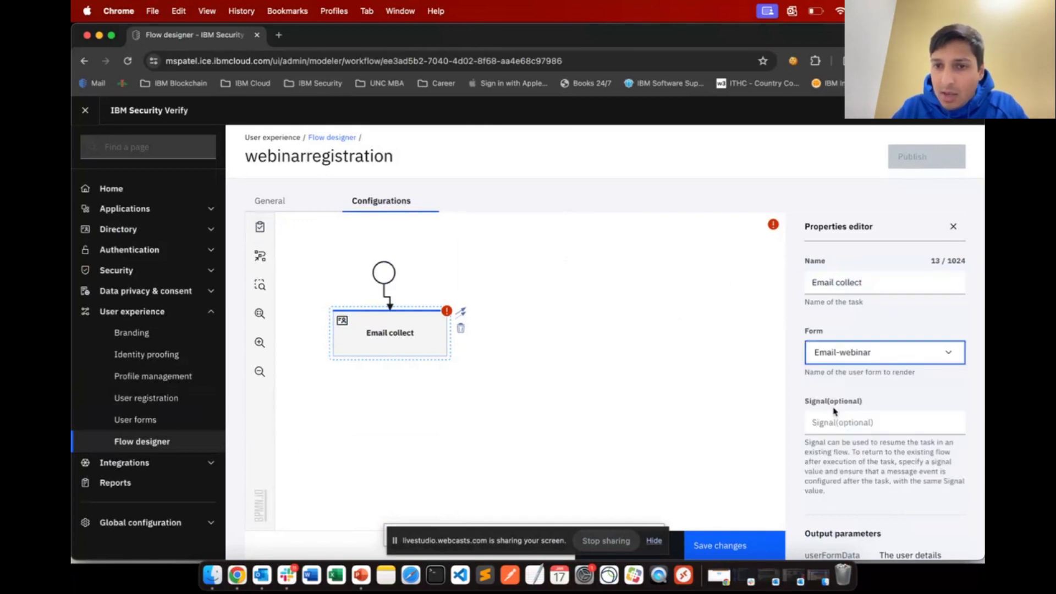
left_click(871, 418)
type("form1")
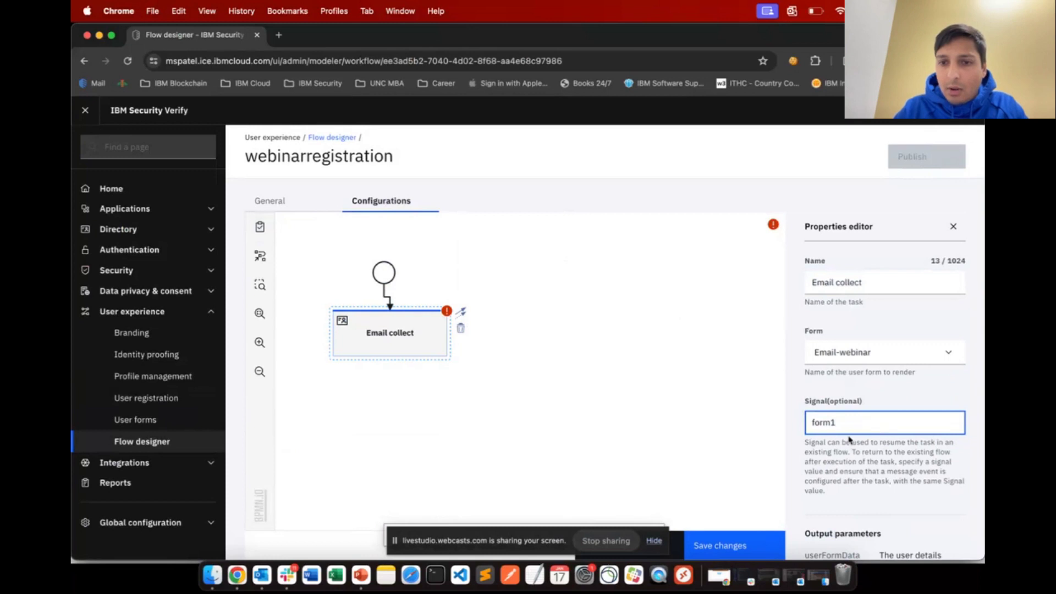
double_click(830, 422)
left_click(831, 422)
scroll(820, 421, "down", 2)
scroll(820, 421, "up", 2)
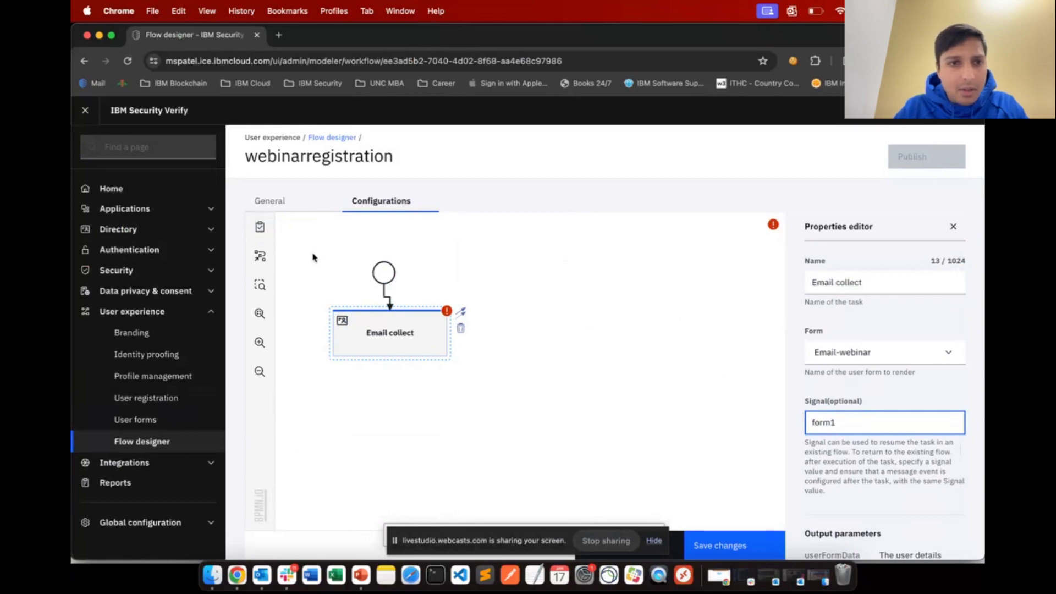
left_click(259, 227)
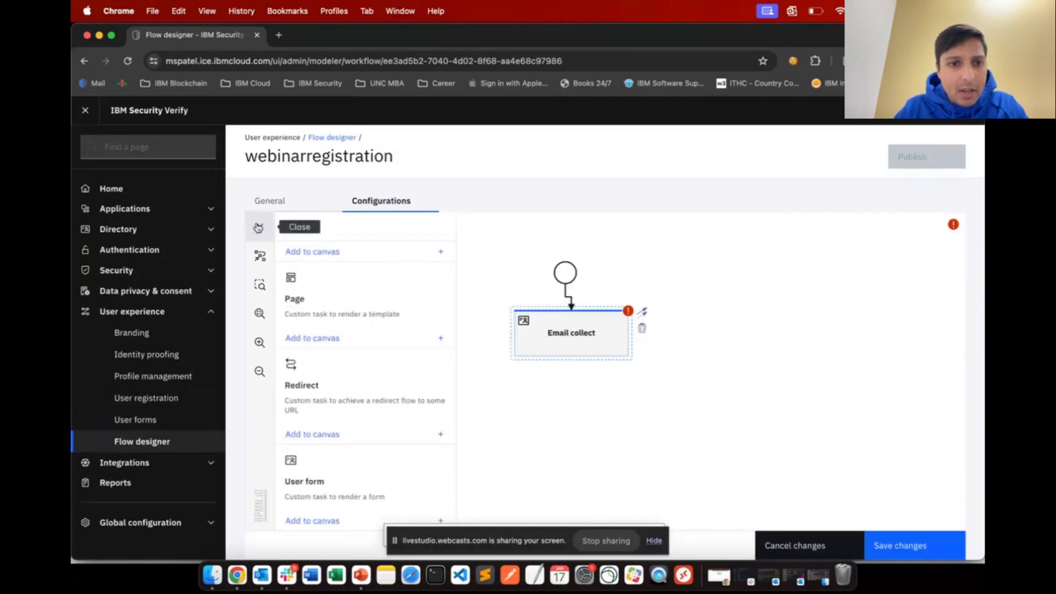
Step: Place a message event below Email collect and connect the two
left_click(260, 255)
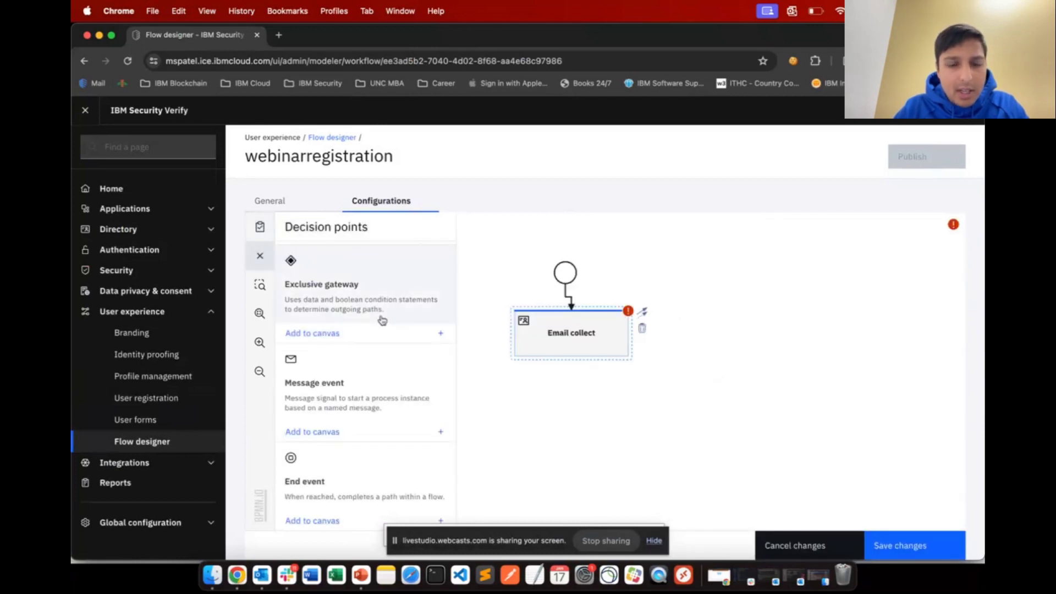
left_click_drag(382, 378, 581, 386)
left_click(614, 352)
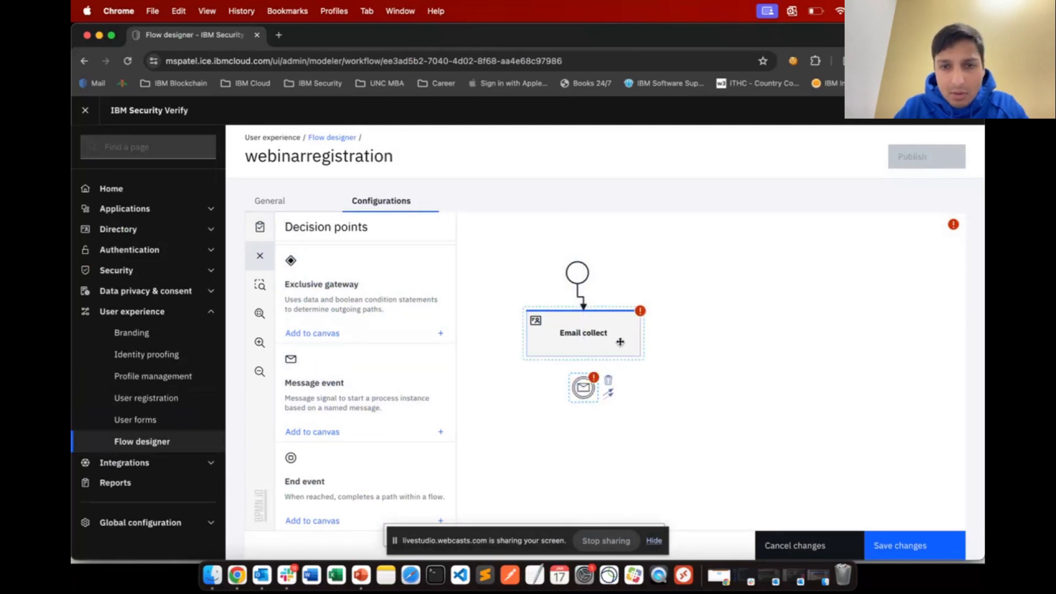
left_click(472, 312)
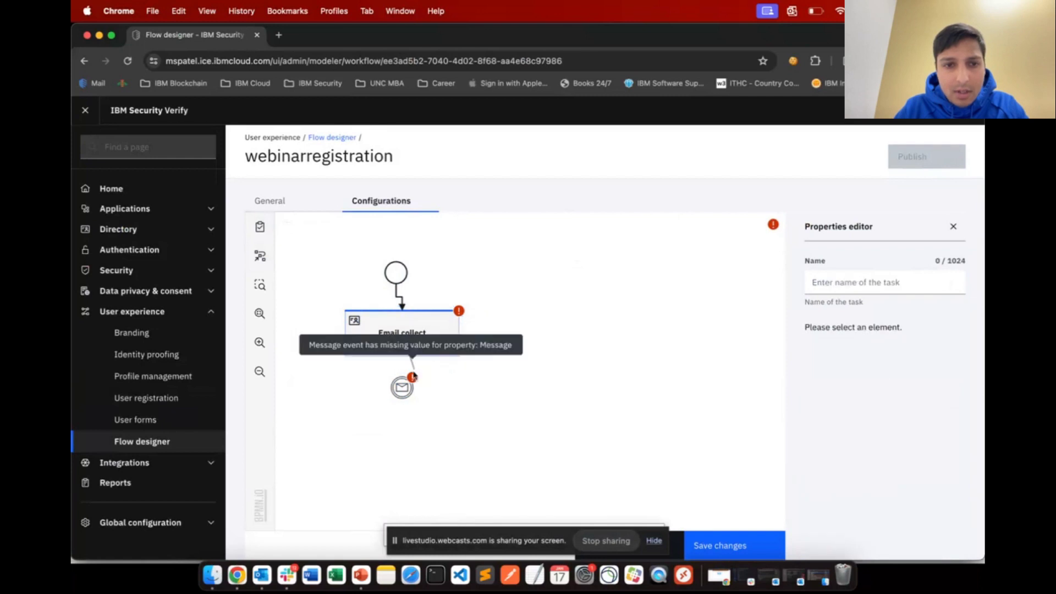
left_click(401, 389)
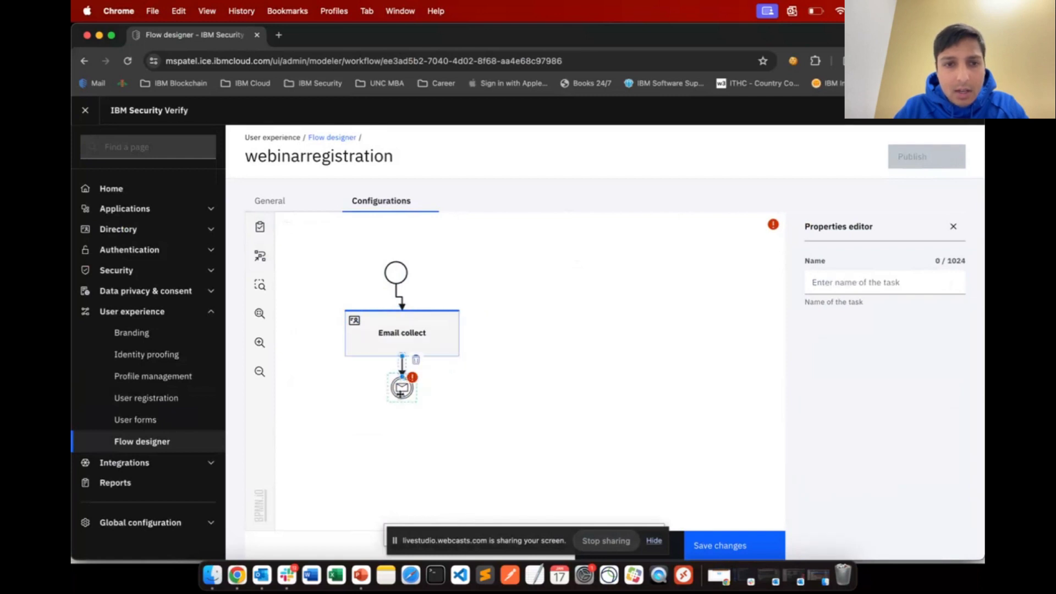
Step: Change Email collect's signal from form1 to message1
left_click(423, 343)
left_click_drag(864, 431, 784, 429)
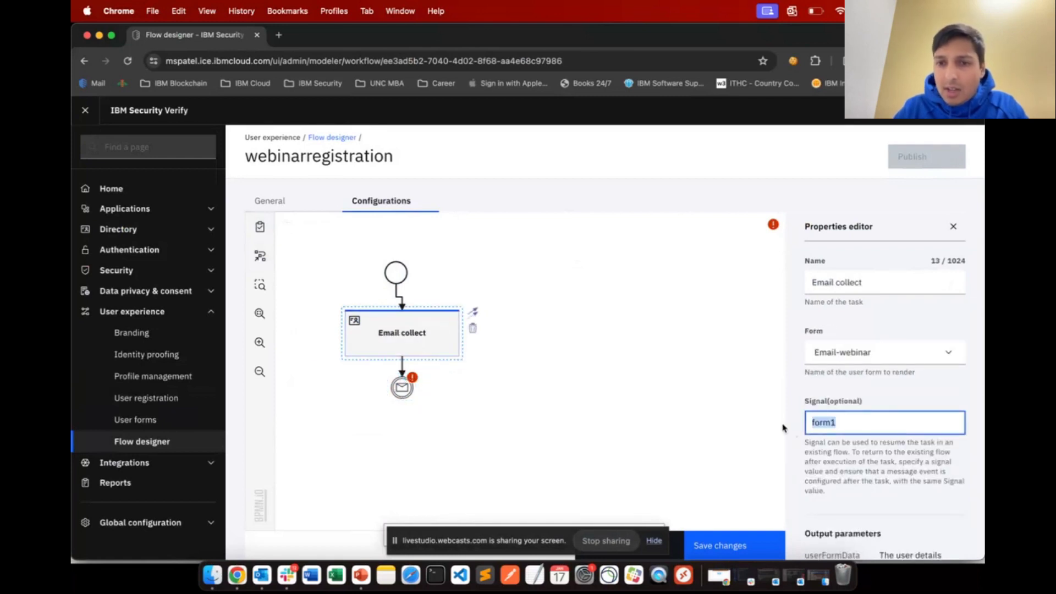
left_click(859, 415)
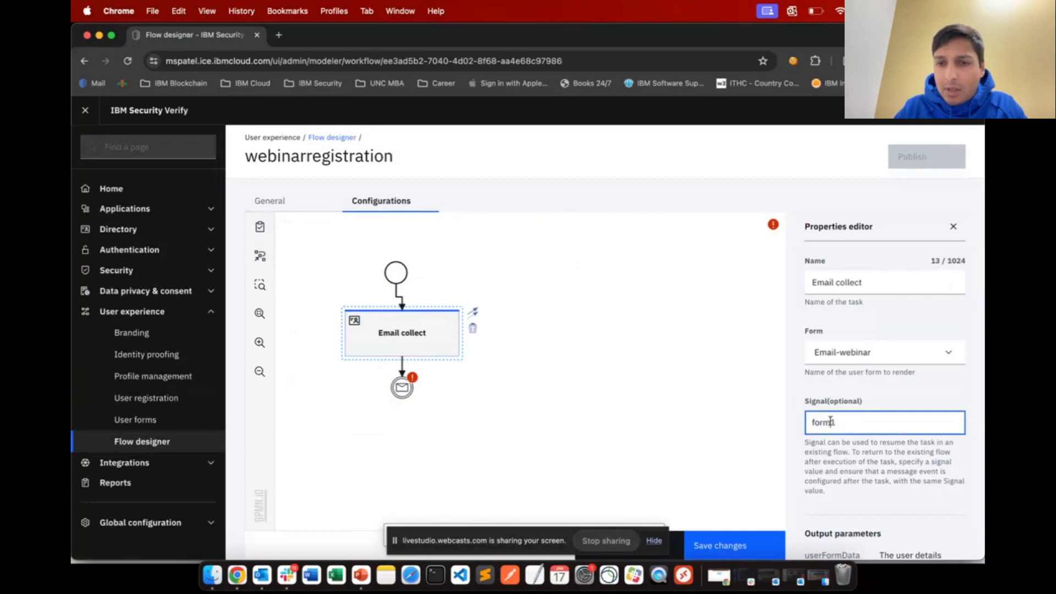
left_click(831, 421, "shift")
type("message1")
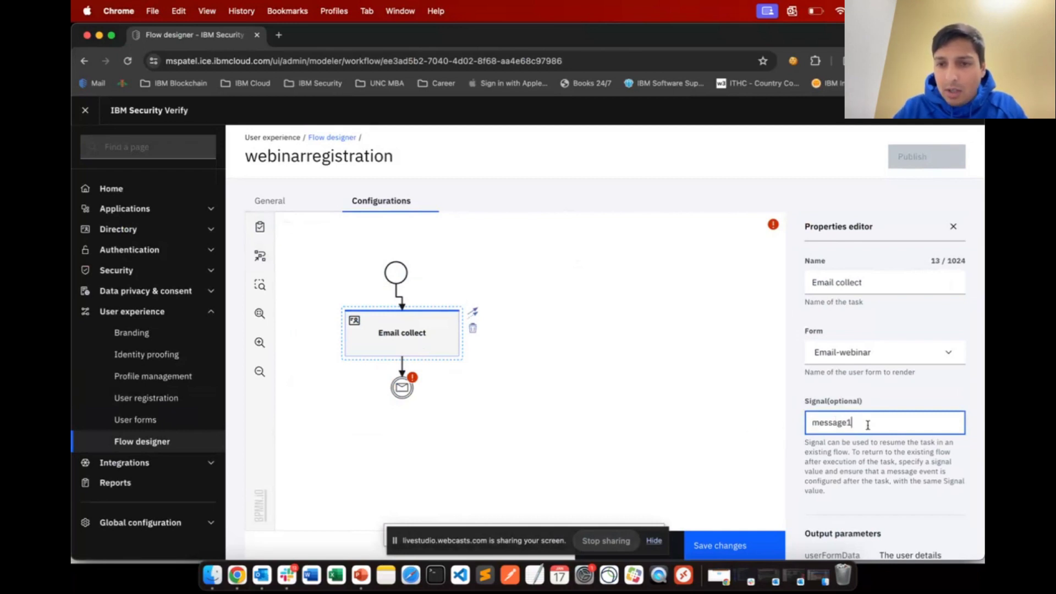
left_click_drag(867, 425, 775, 423)
key("super+c")
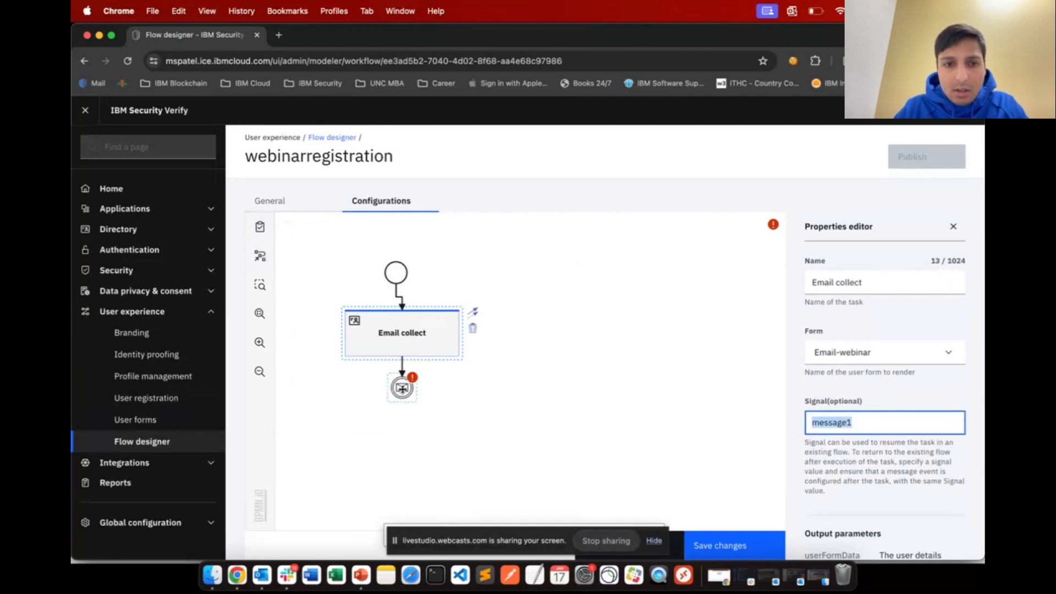
Step: Set the message event's Message and Name both to message1
left_click(412, 387)
left_click(826, 356)
key("super+v")
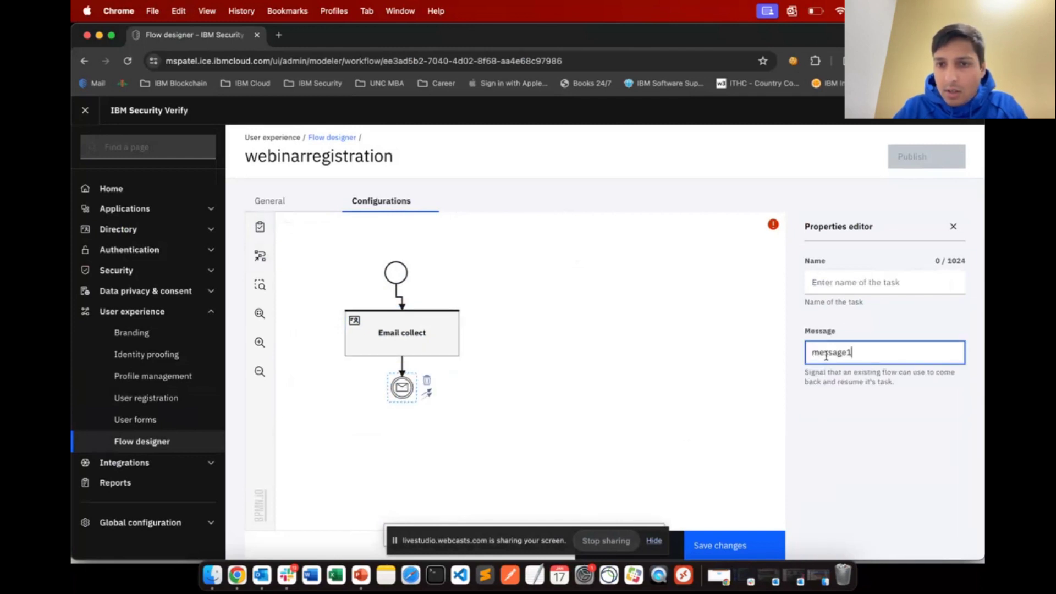
left_click(841, 285)
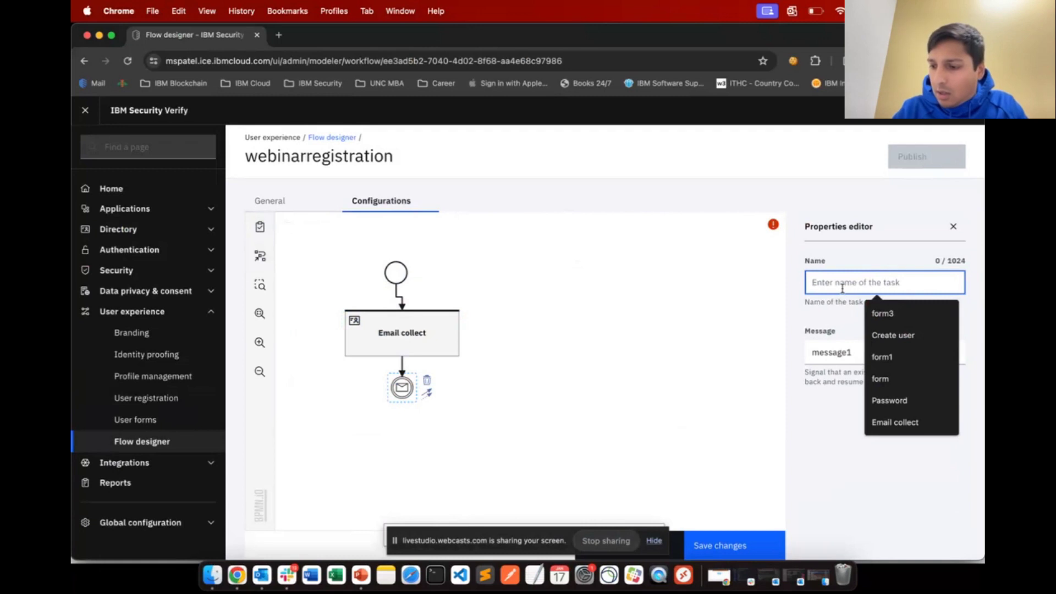
type("message1")
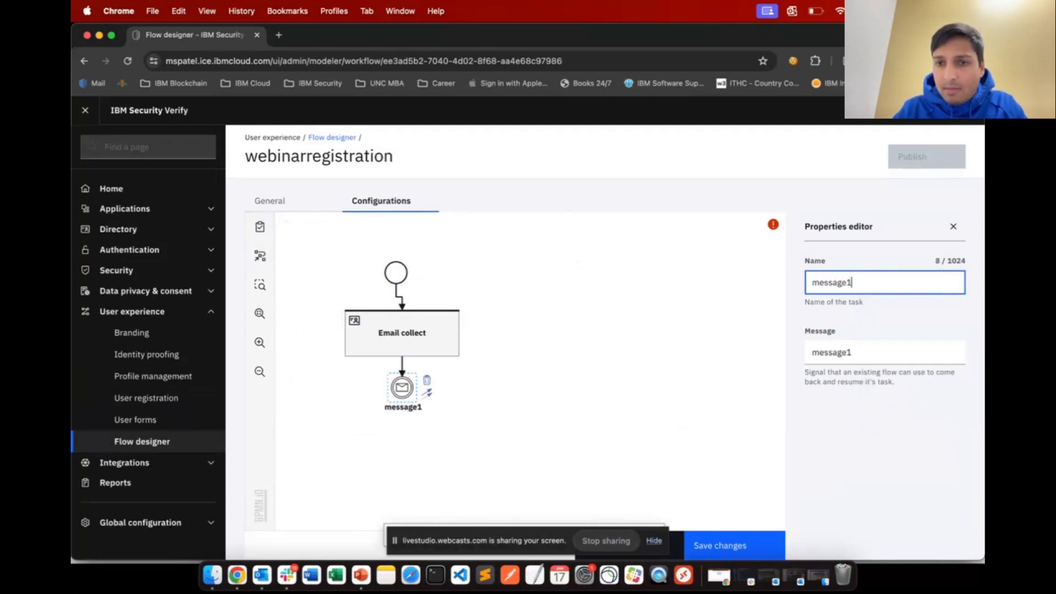
left_click(685, 331)
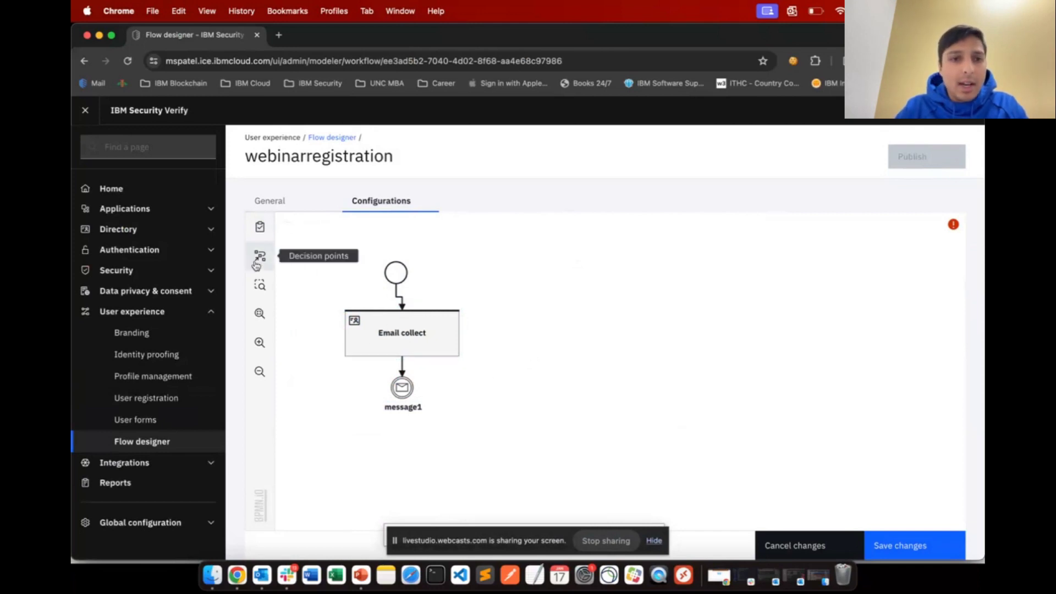
Step: Add a User form task below message1 and connect message1 to it
left_click(259, 228)
scroll(367, 311, "down", 5)
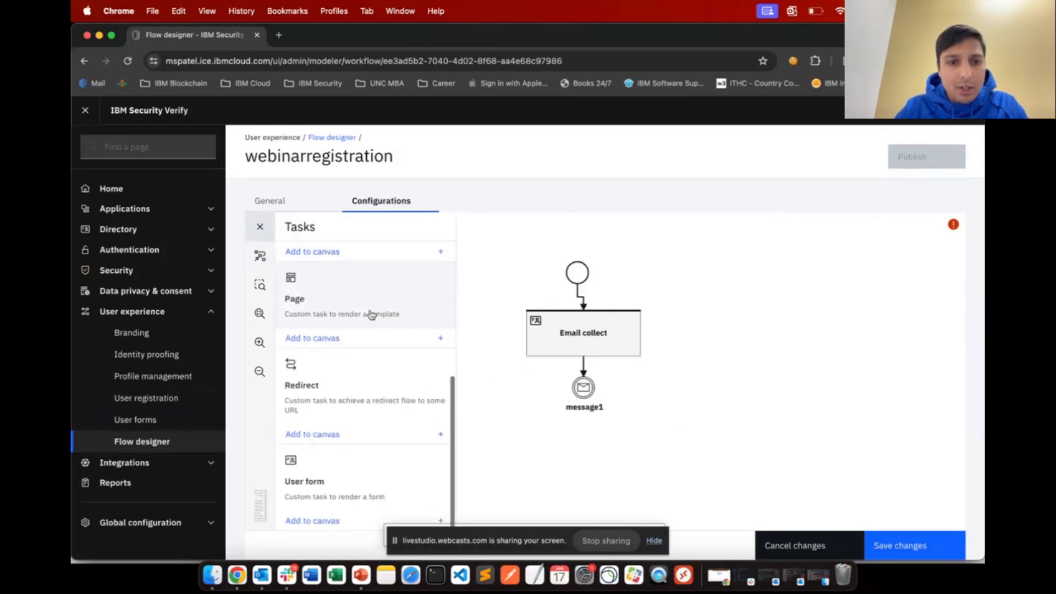
left_click_drag(333, 475, 587, 446)
left_click(584, 387)
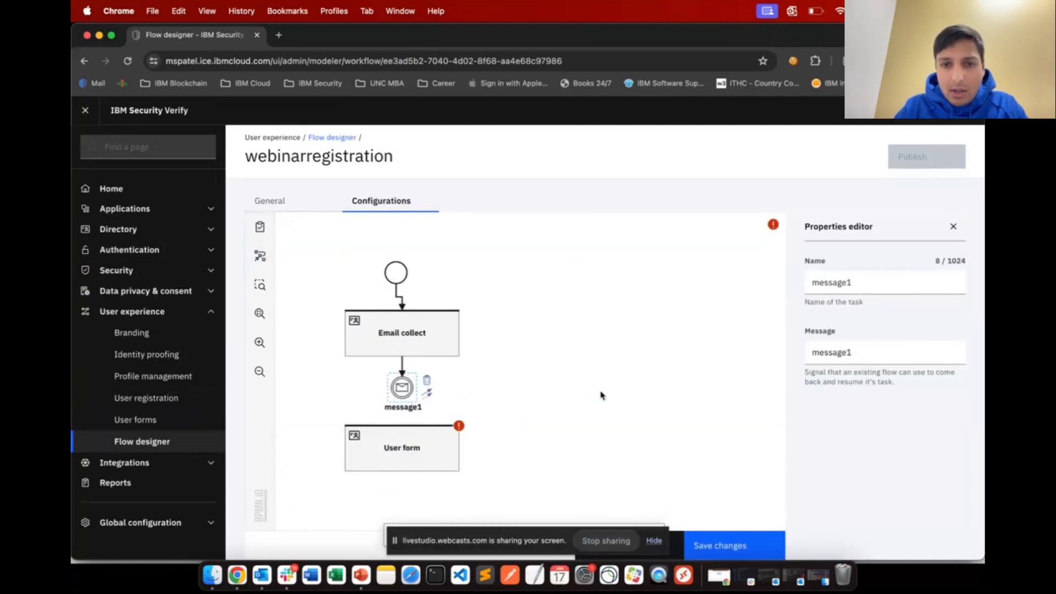
left_click(411, 458)
Step: Name the task Info collection, with the Info-collect-with-consent-webinar form and signal message2
triple_click(849, 282)
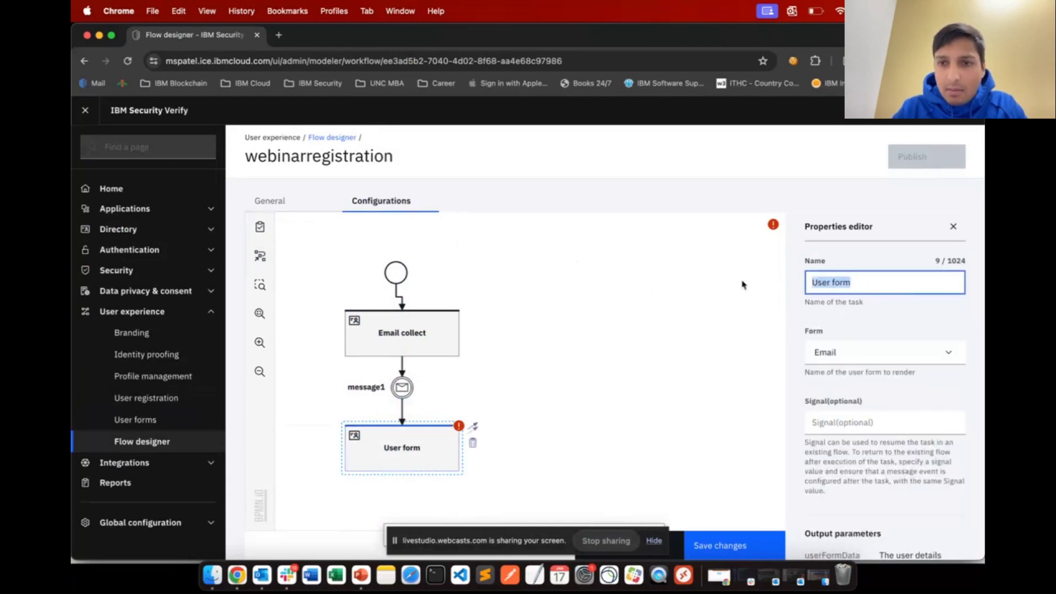
type("Info con")
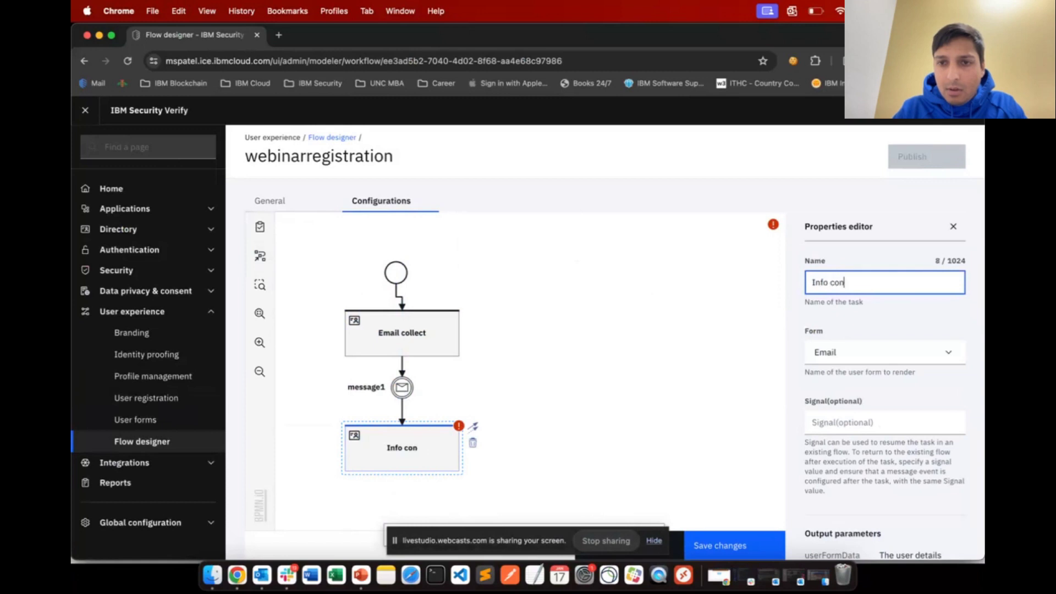
key("BackSpace")
type("llection")
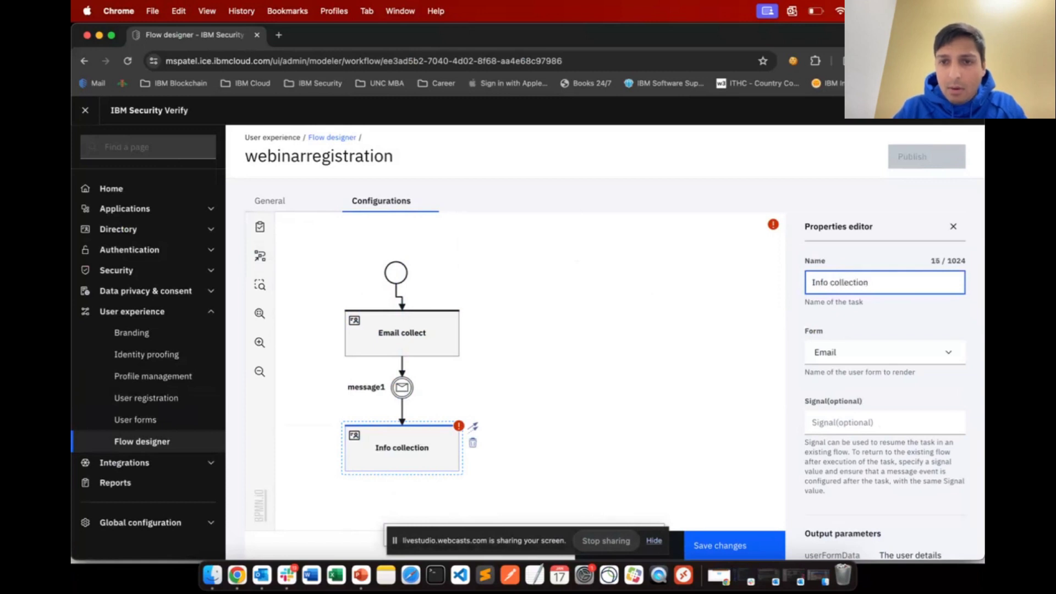
left_click(890, 356)
scroll(876, 396, "down", 2)
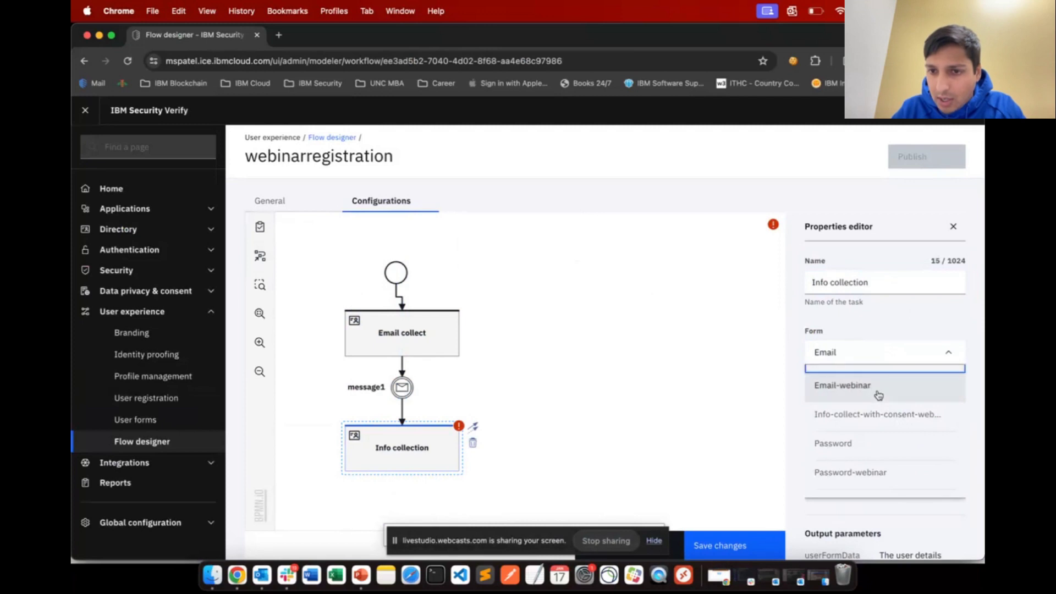
left_click(871, 416)
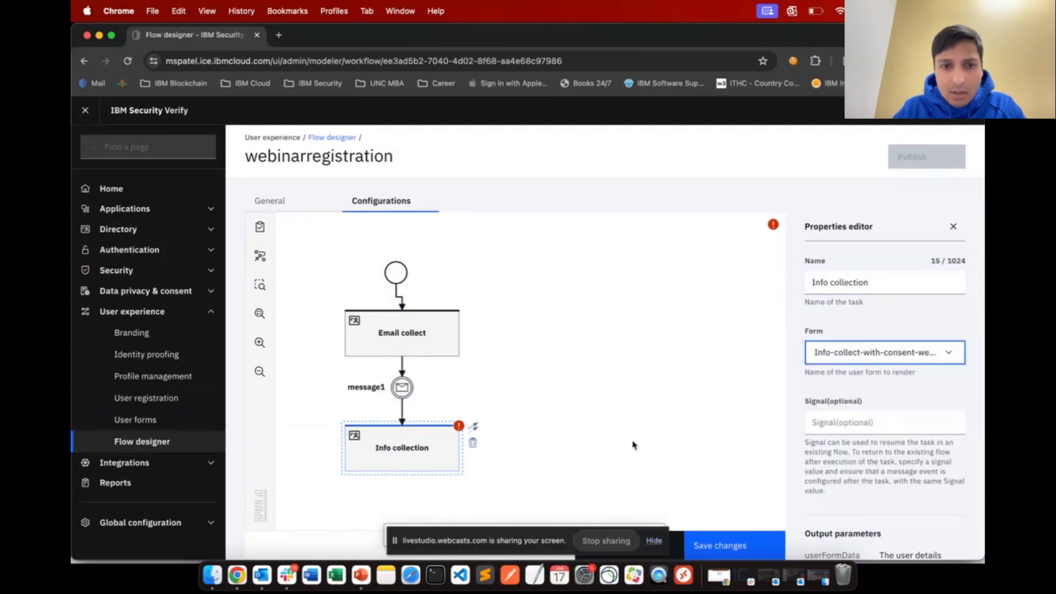
scroll(634, 445, "down", 1)
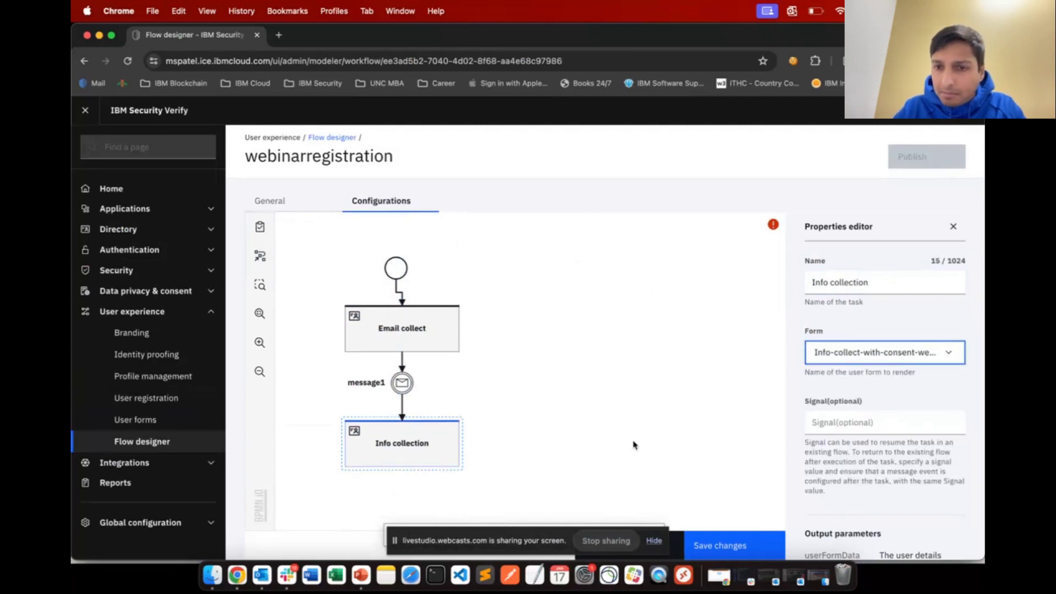
left_click(853, 426)
type("message2")
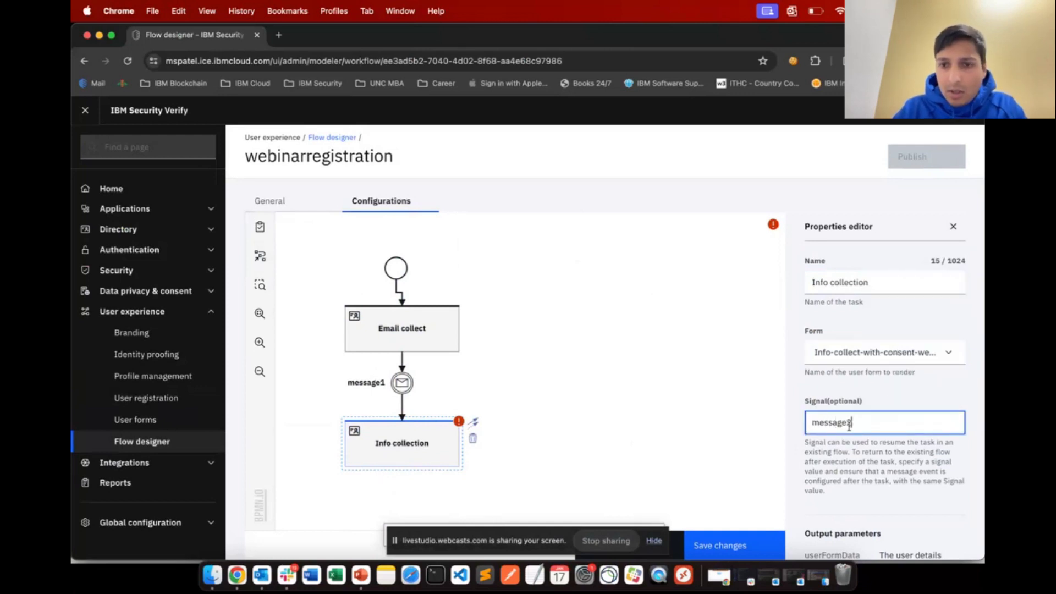
left_click(662, 406)
scroll(515, 342, "down", 3)
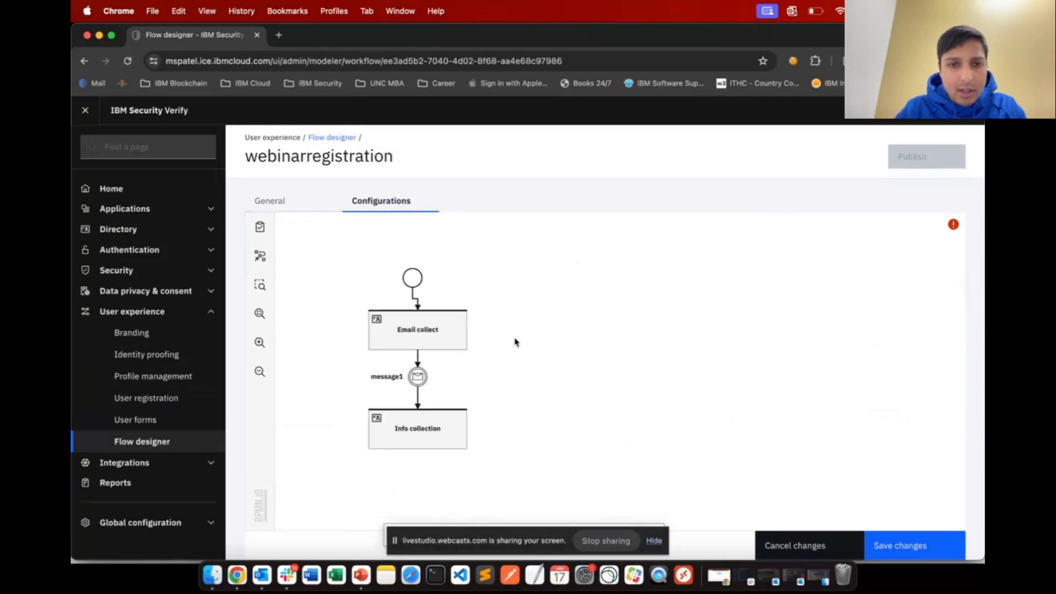
Step: Place a message event below Info collection and connect the two
left_click_drag(528, 372, 479, 325)
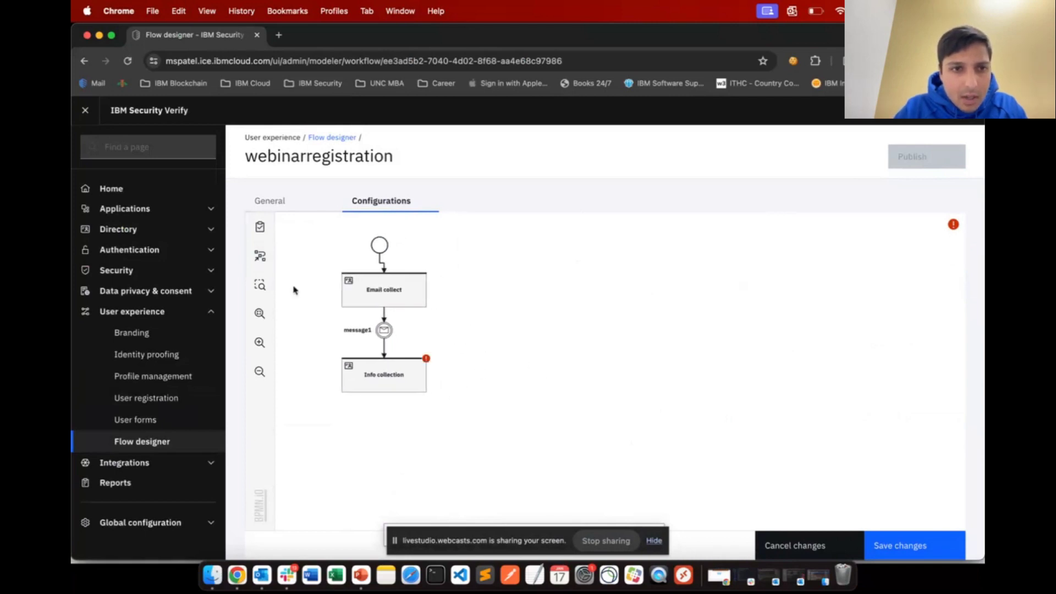
left_click(260, 227)
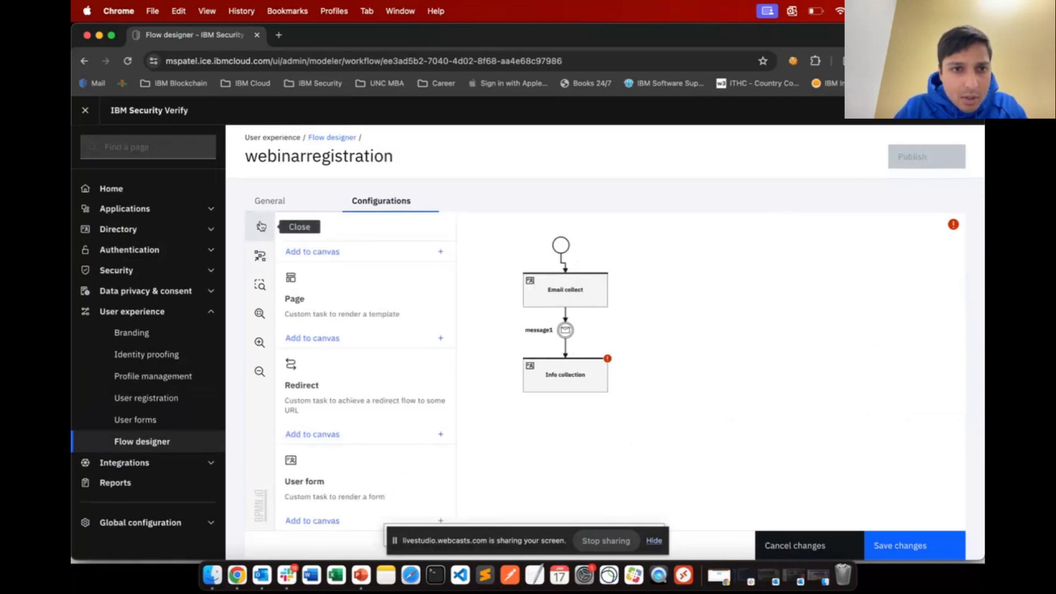
left_click(261, 255)
left_click_drag(361, 358, 563, 415)
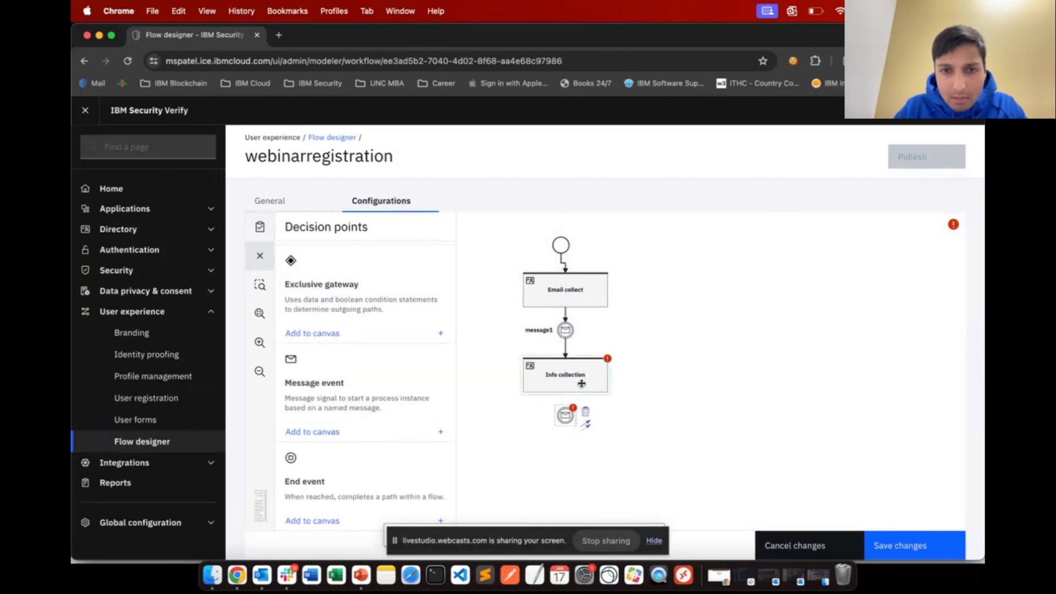
left_click(582, 383)
left_click(438, 361)
left_click(384, 415)
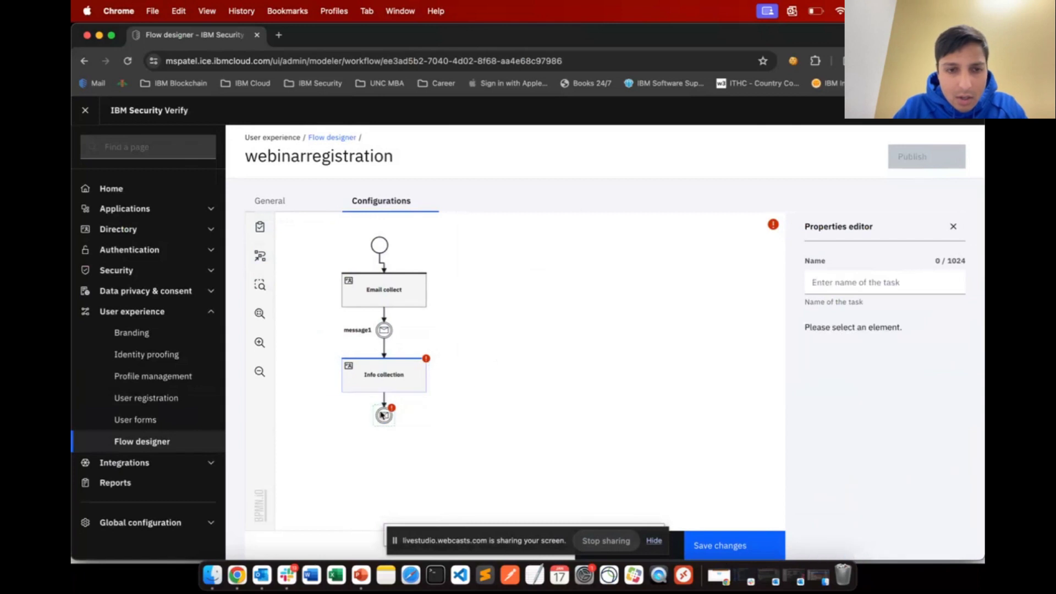
Step: Name the message event message2 and set its message signal to message2
left_click(390, 420)
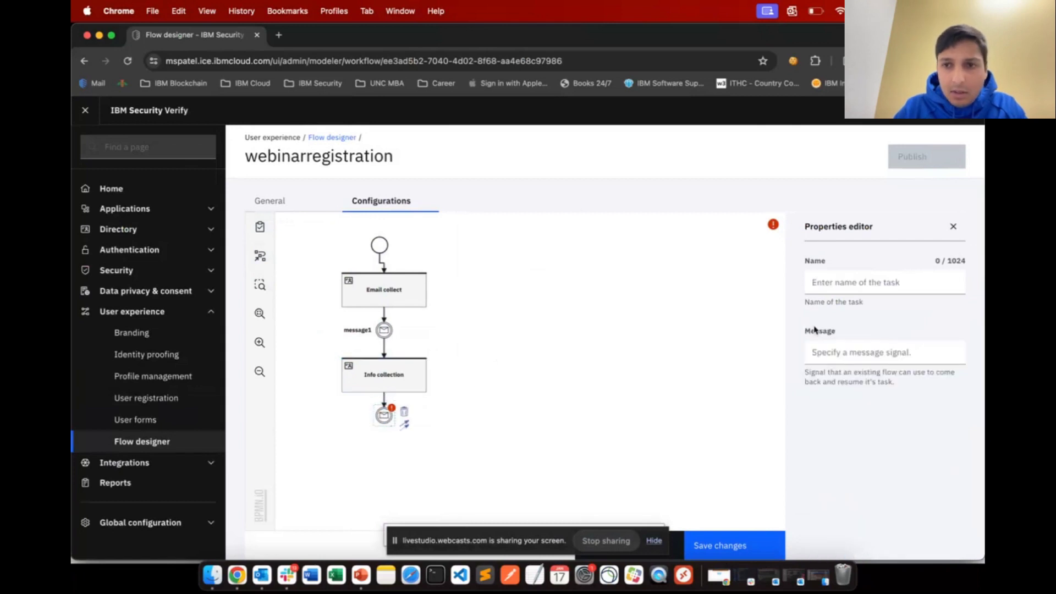
left_click(879, 280)
type("m")
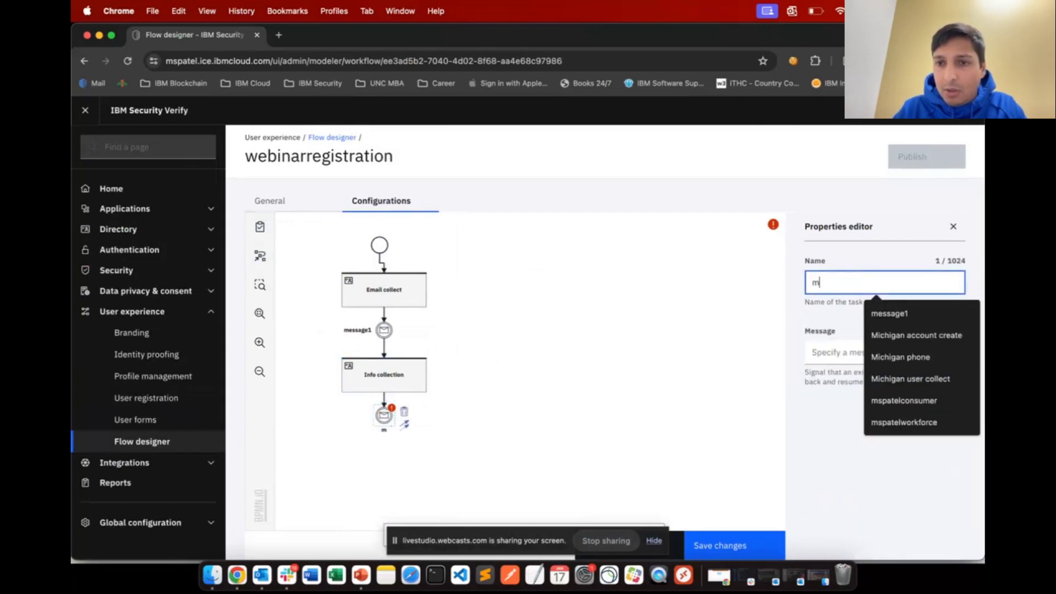
left_click(889, 313)
key("BackSpace")
type("2")
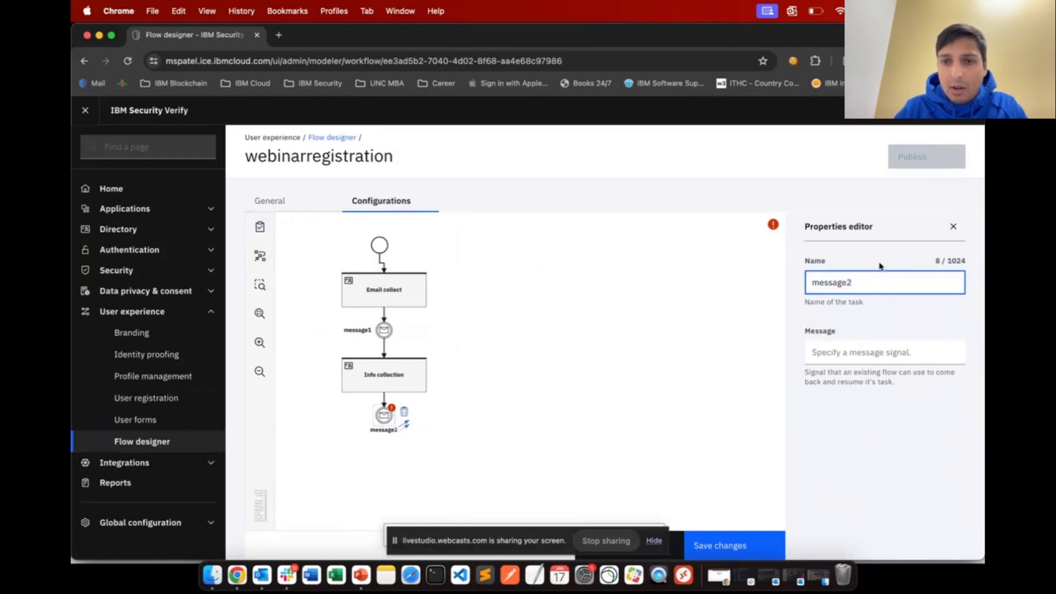
double_click(857, 286)
key("super+c")
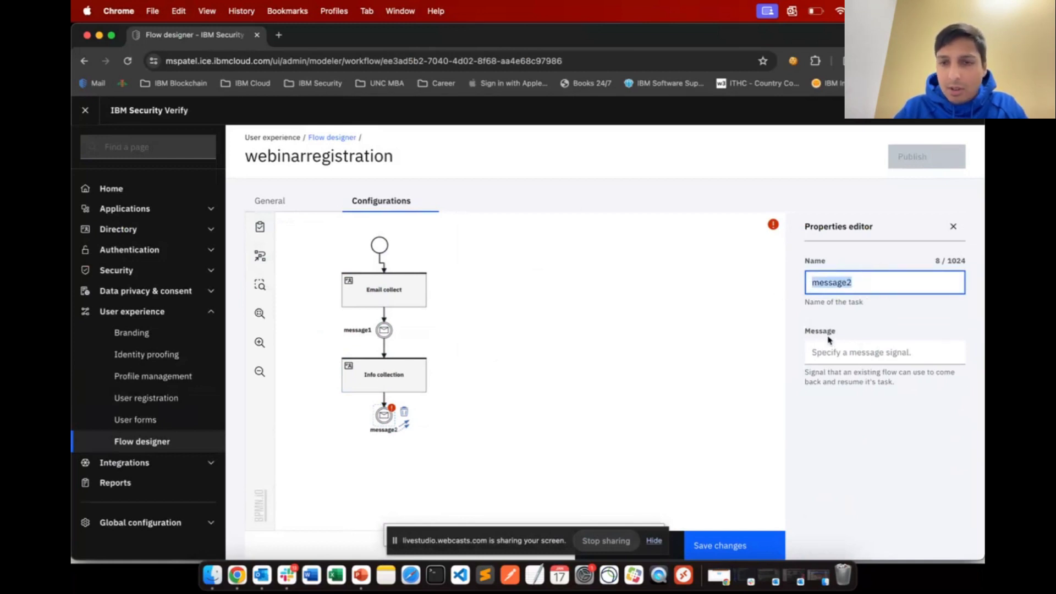
left_click(832, 350)
key("super+v")
left_click(676, 374)
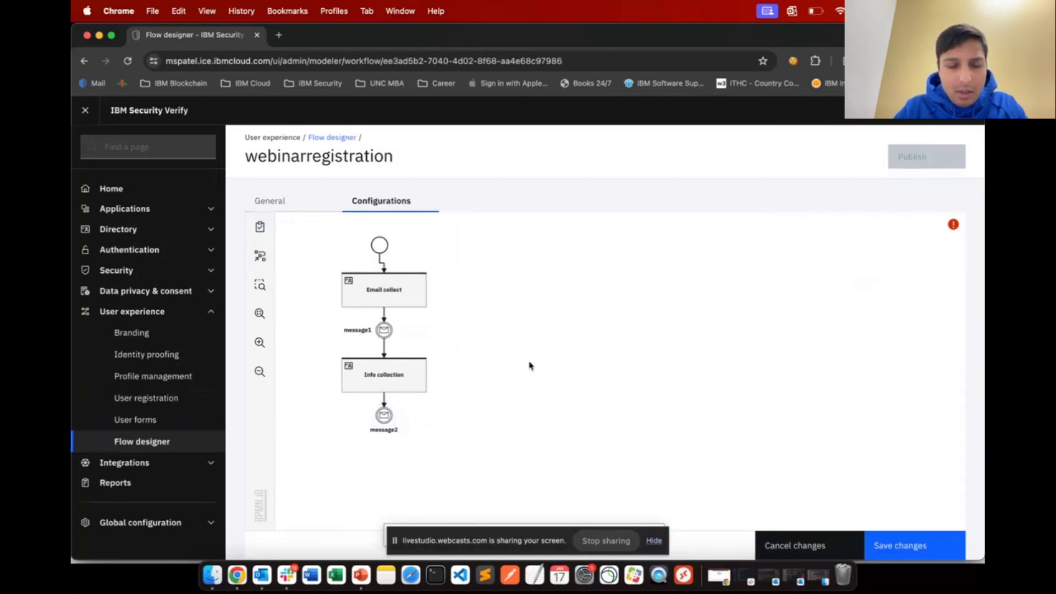
left_click(260, 226)
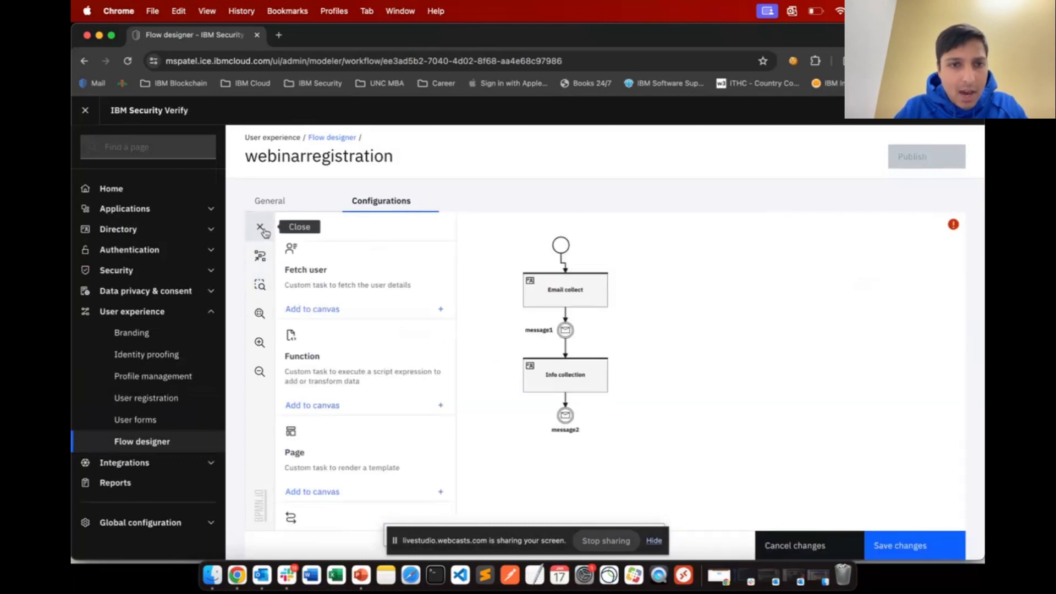
Step: Add a User form task below message2 and connect message2 to it
scroll(360, 274, "down", 3)
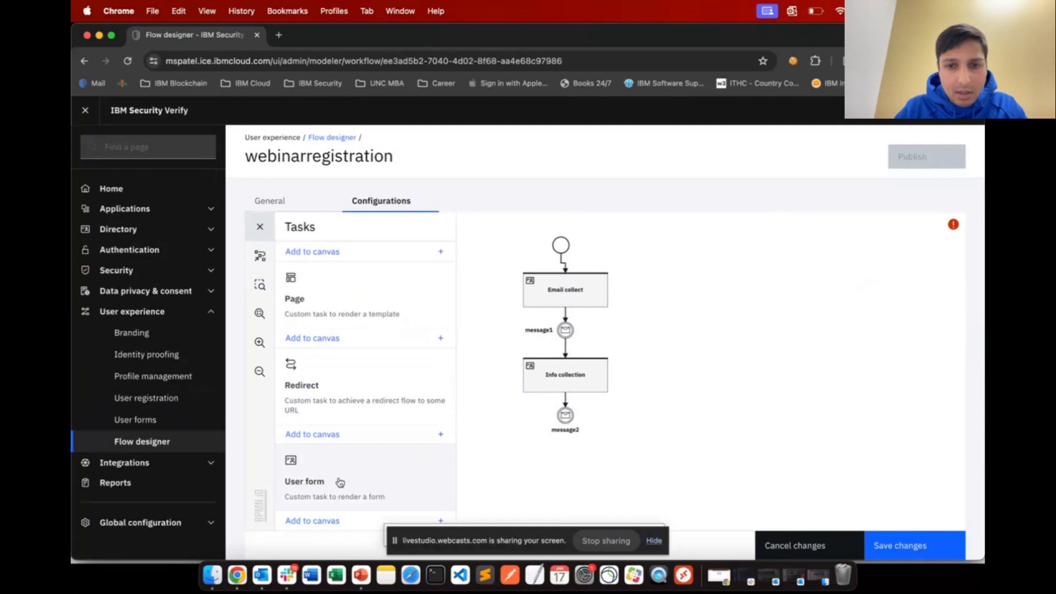
left_click_drag(343, 480, 580, 466)
left_click(575, 388)
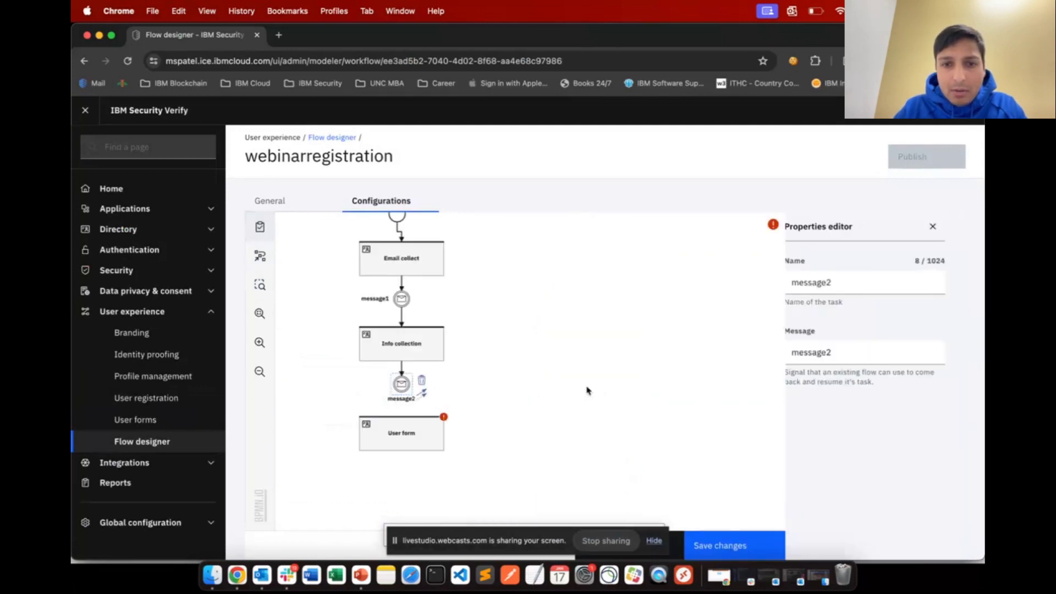
left_click_drag(427, 397, 401, 431)
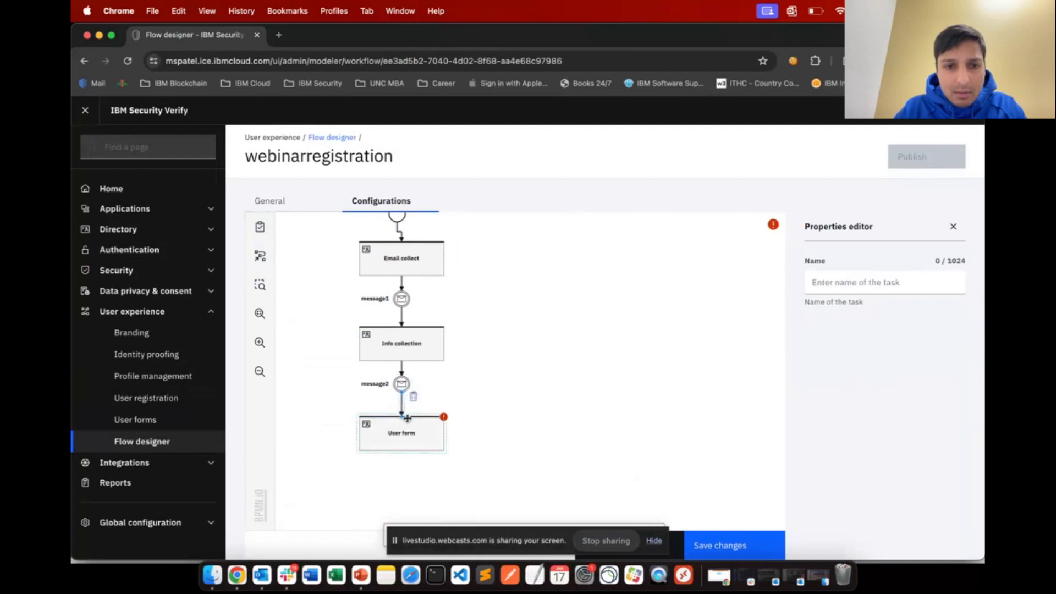
left_click(425, 434)
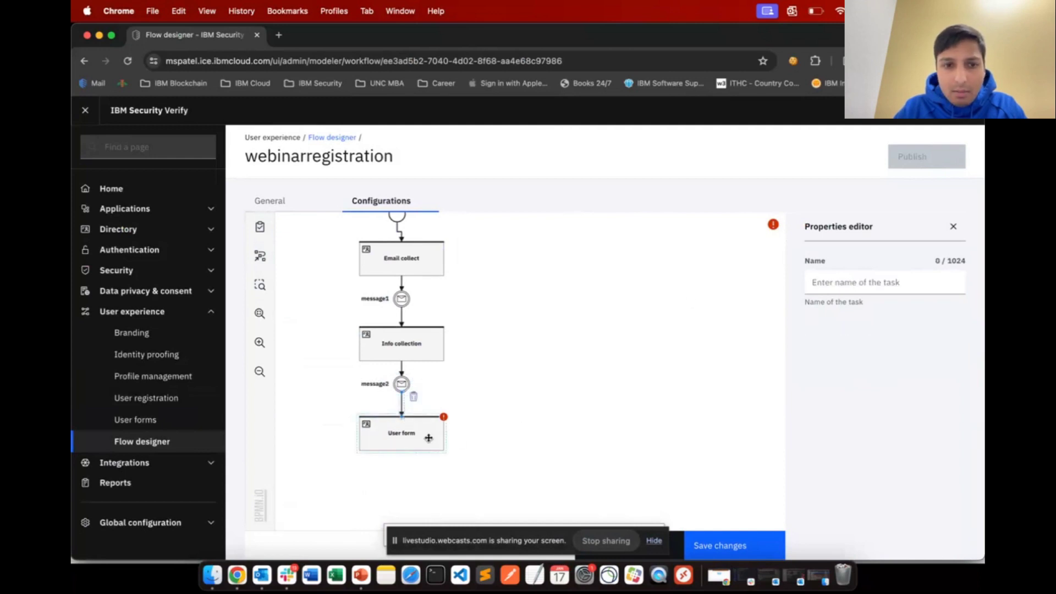
Step: Name the task Phone validation, with the Phone-webinar form and signal message3
triple_click(858, 284)
type("Pho")
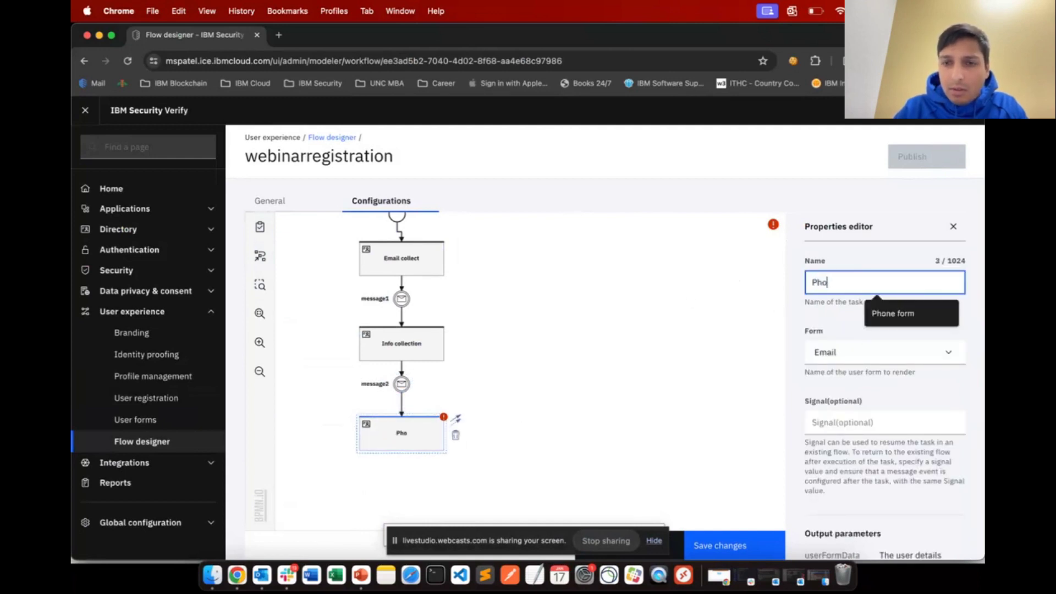
type("ne validation")
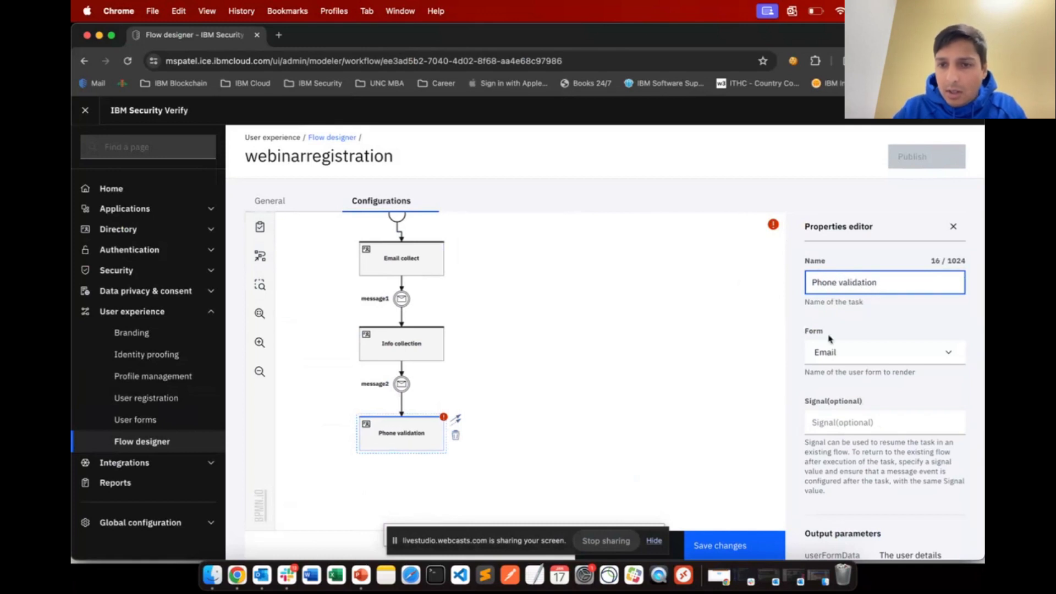
left_click(839, 361)
scroll(855, 403, "down", 4)
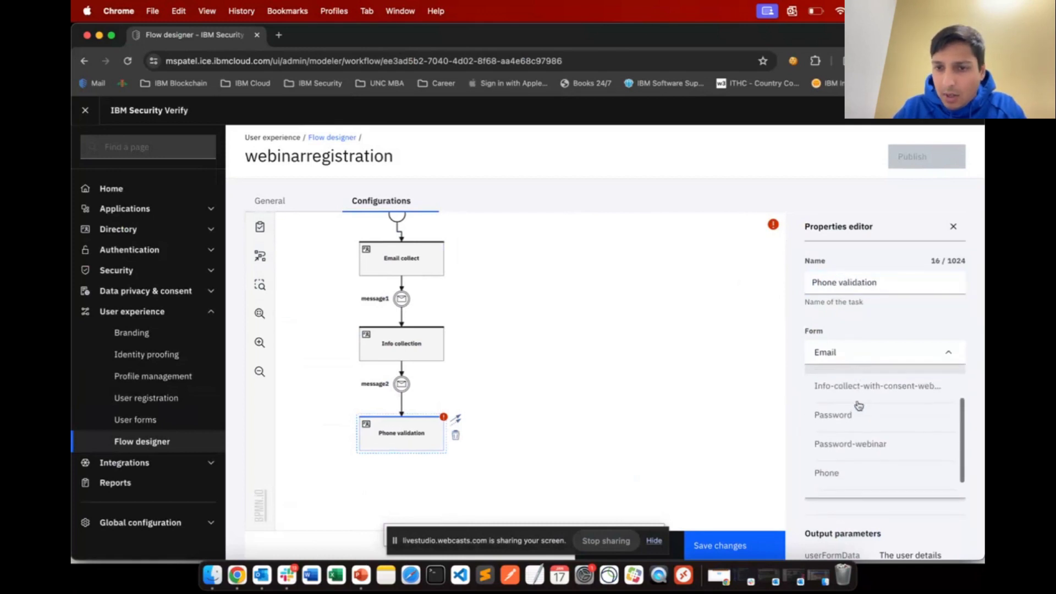
left_click(834, 482)
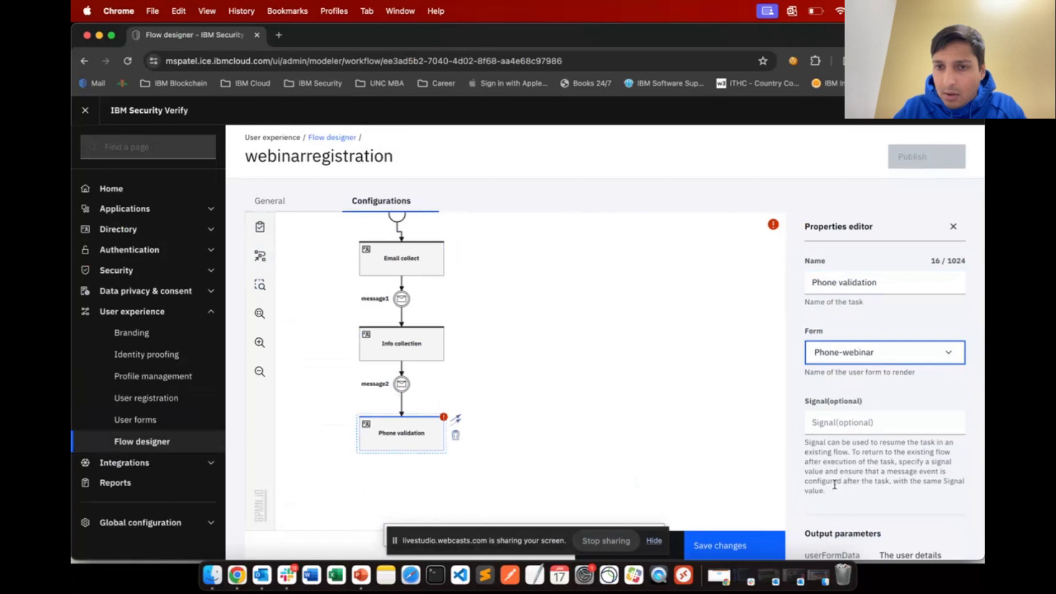
left_click(830, 422)
type("message3")
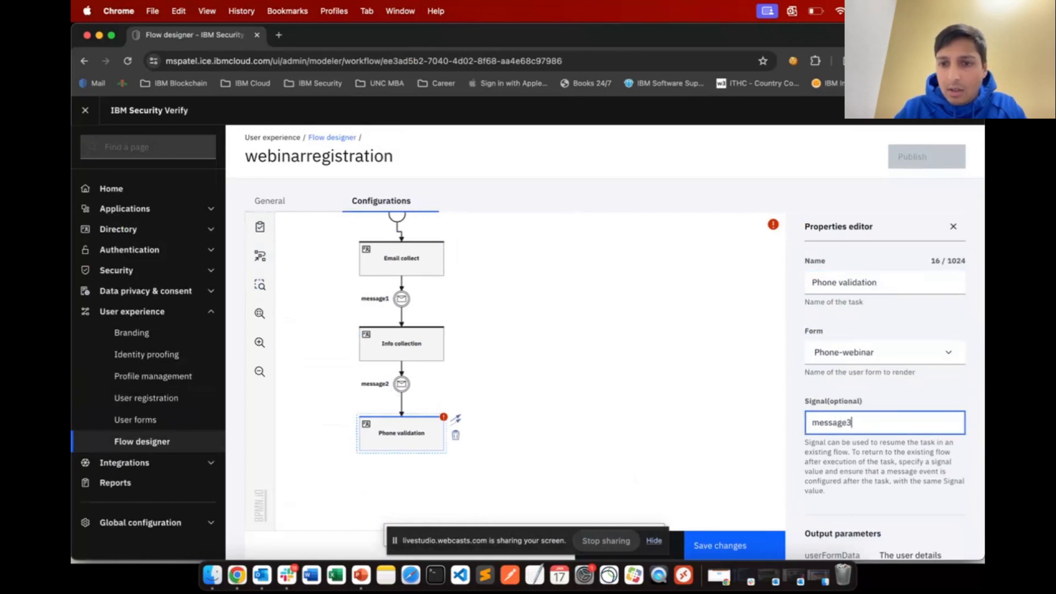
left_click(654, 429)
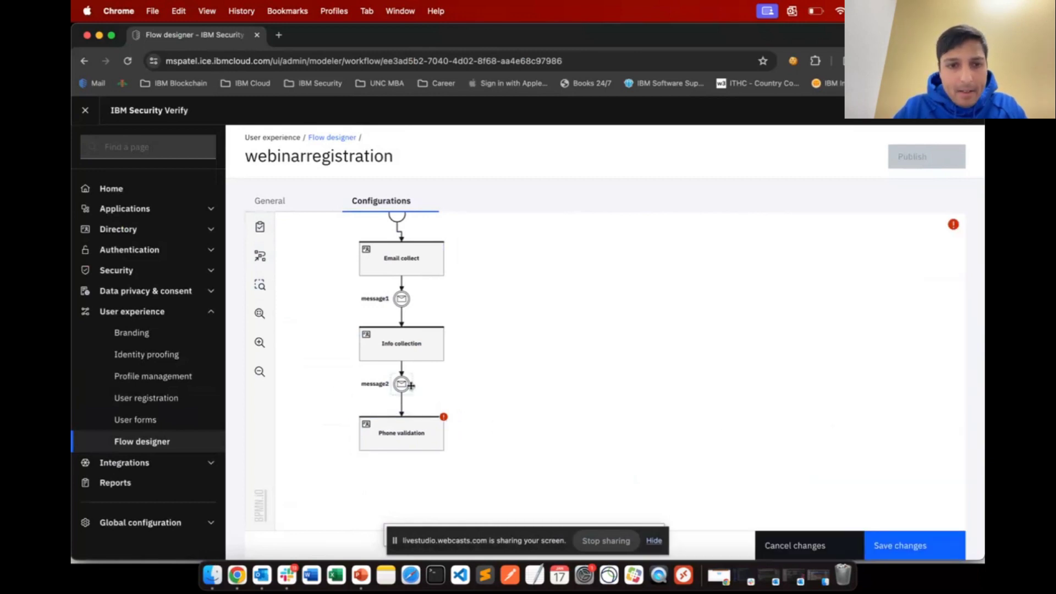
left_click(397, 431)
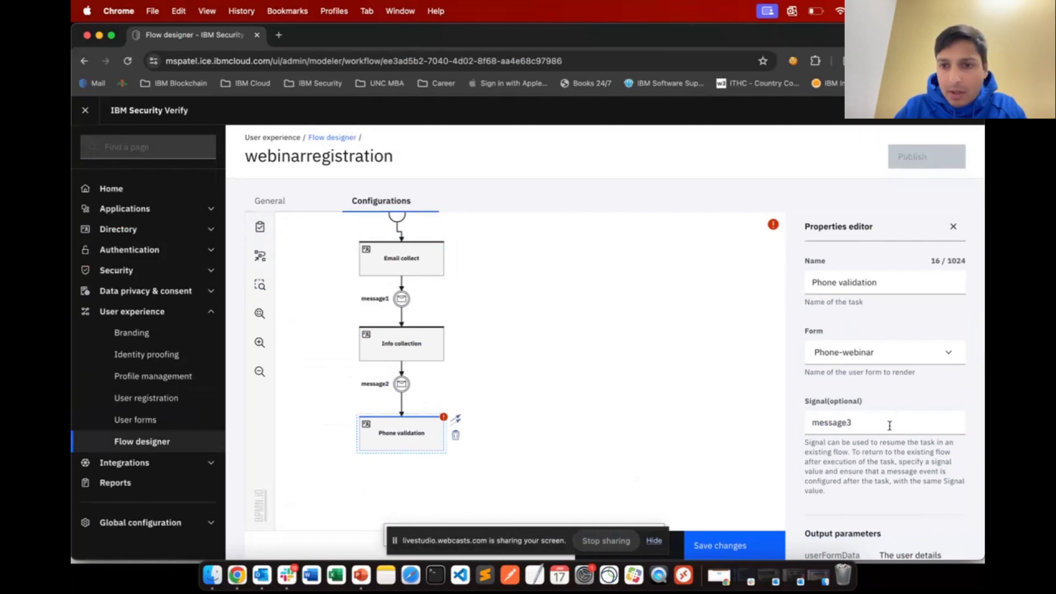
left_click_drag(889, 425, 768, 428)
key("super+c")
Step: Place a message event below Phone validation and connect the two
left_click(259, 227)
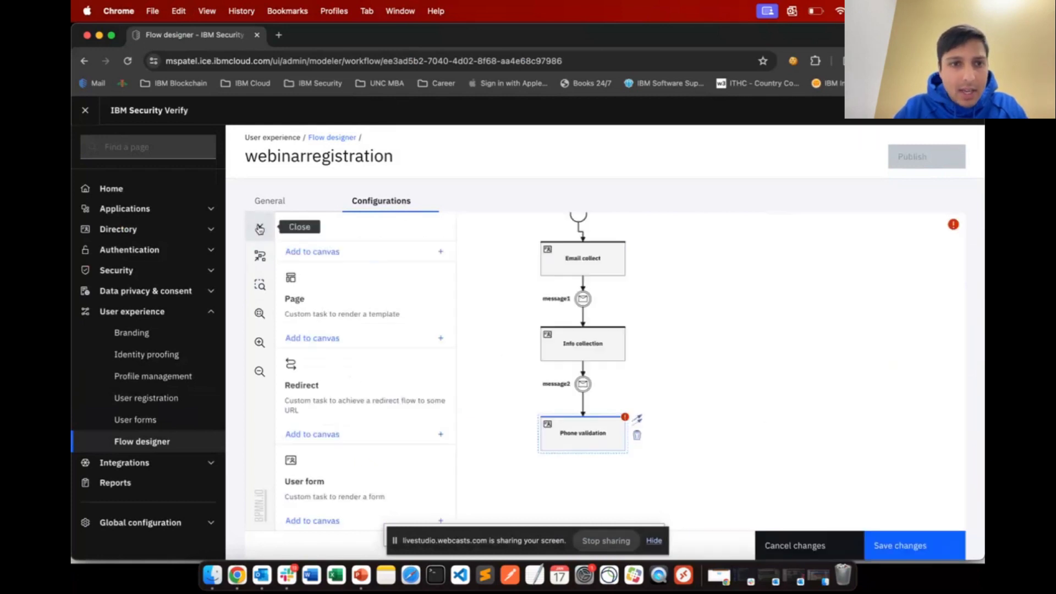
left_click(259, 256)
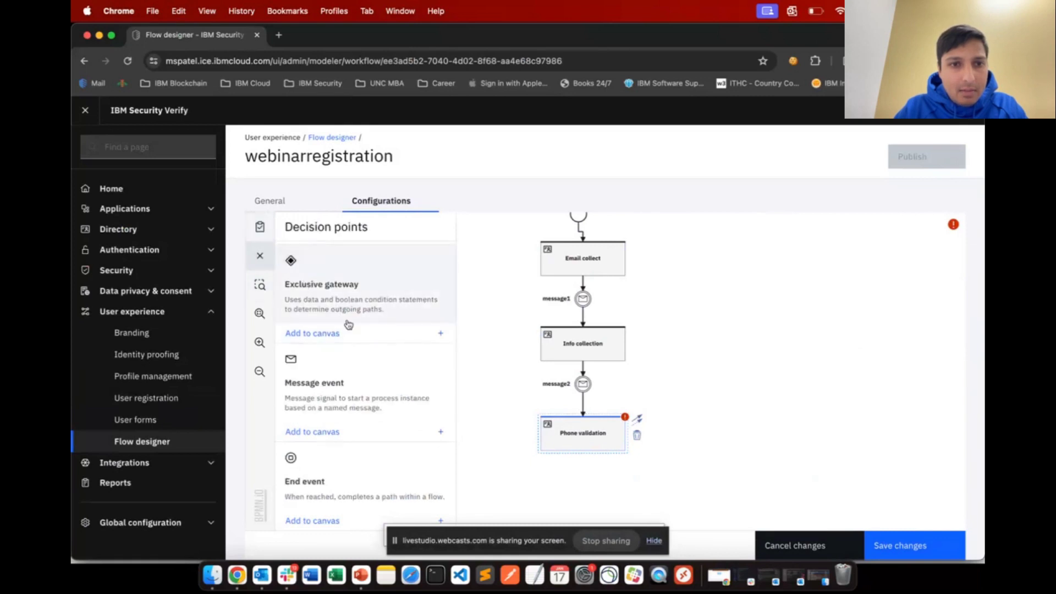
left_click_drag(360, 372, 595, 473)
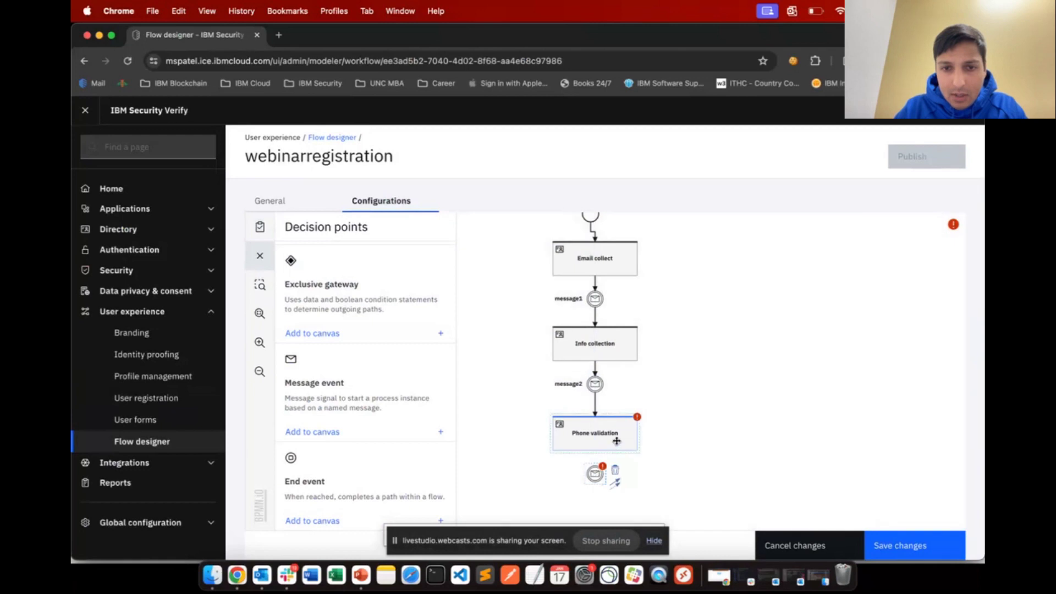
left_click(615, 440)
left_click(469, 421)
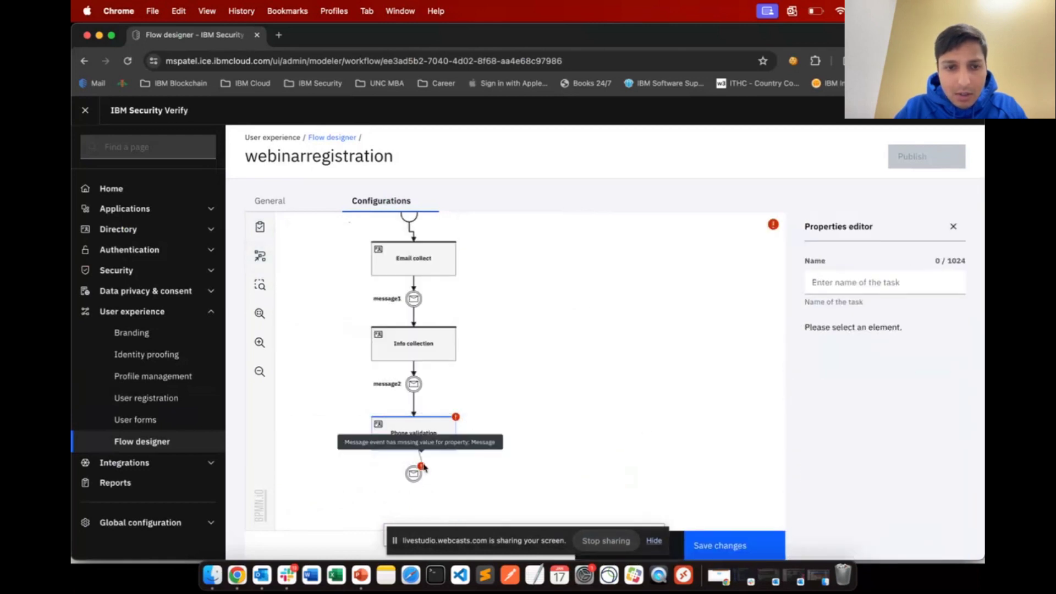
left_click(416, 470)
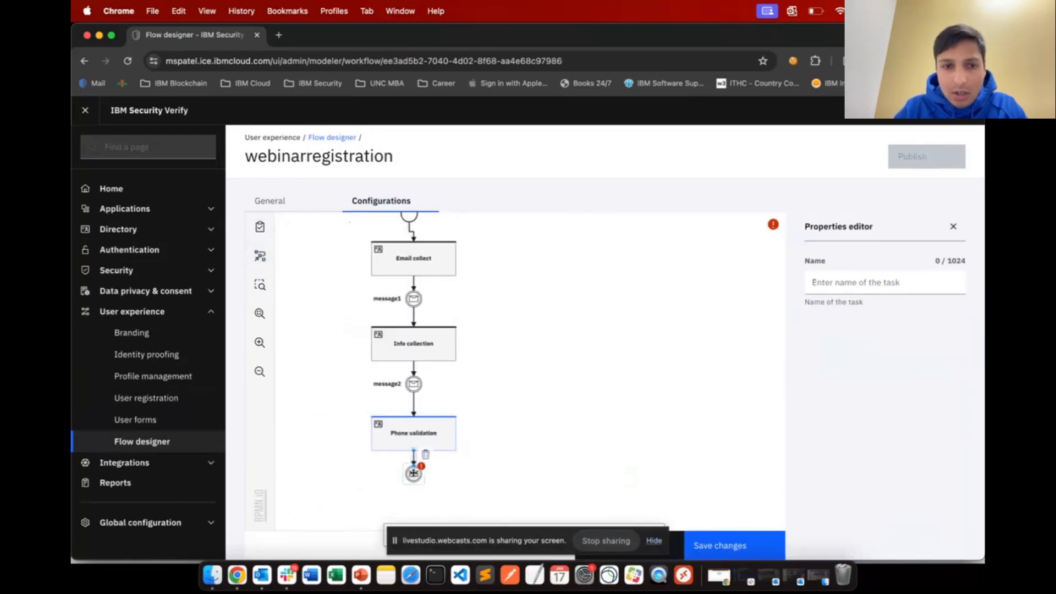
left_click(414, 473)
Step: Set the message event's Name and Message signal to message3
left_click(826, 283)
type("message3")
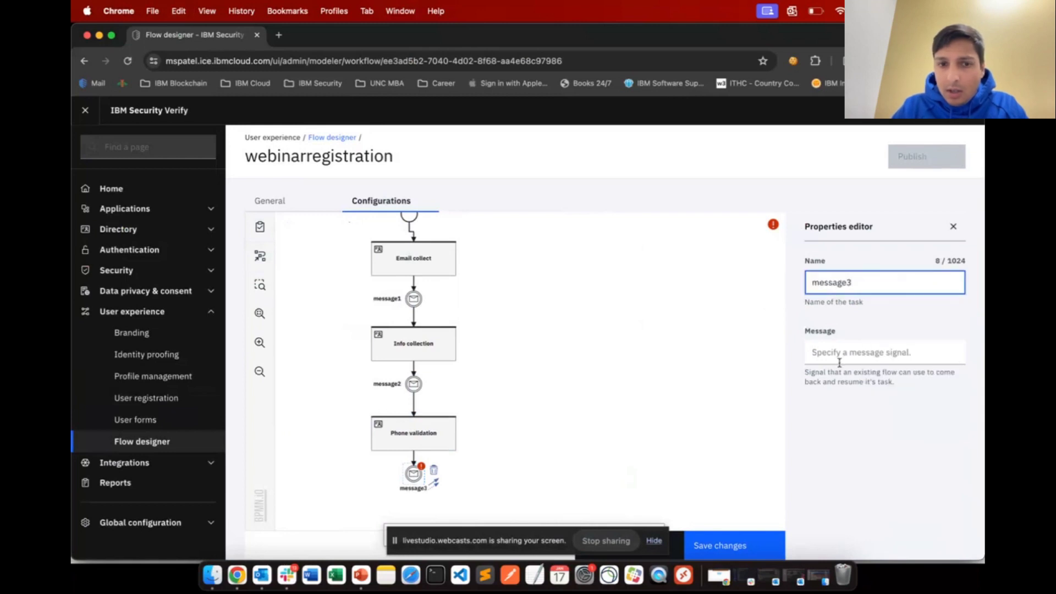
left_click(839, 360)
key("super+v")
left_click_drag(603, 400, 615, 356)
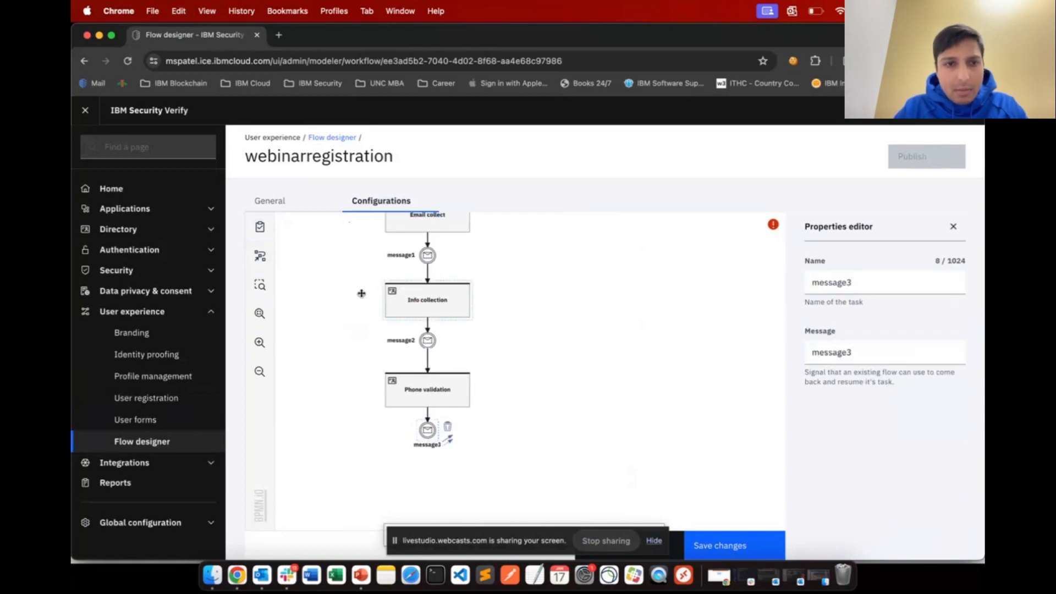
left_click(259, 226)
scroll(354, 379, "down", 5)
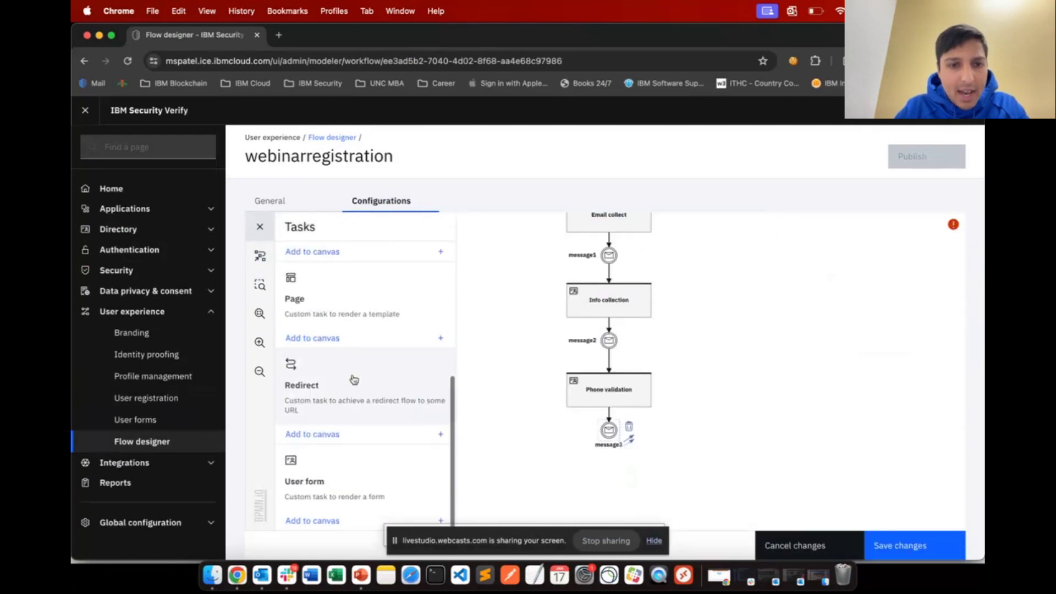
Step: Place a User form task below message3 and connect message3 to it
left_click_drag(325, 488, 608, 483)
left_click(609, 429)
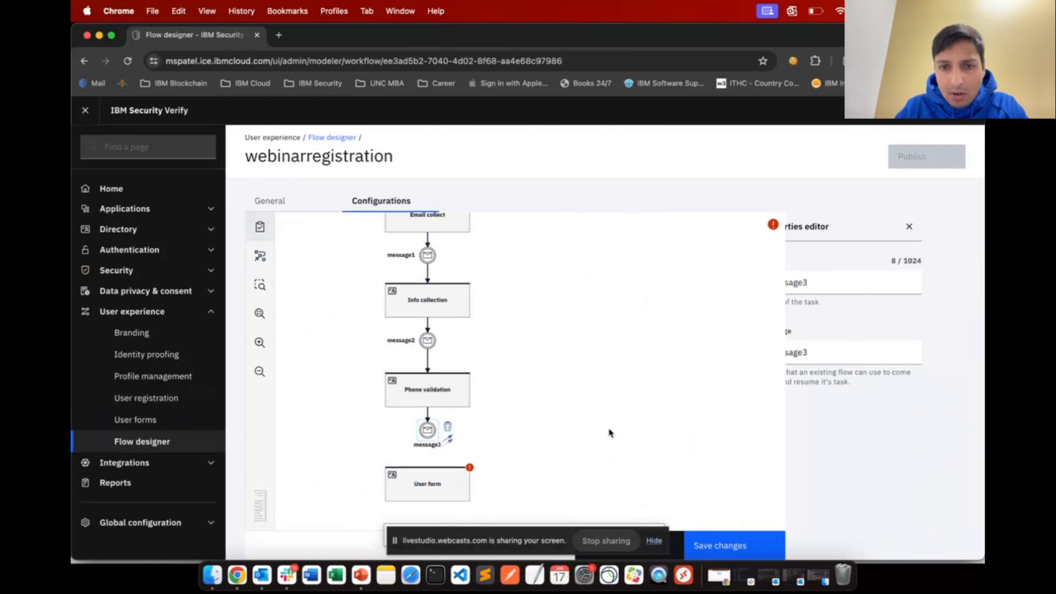
left_click(449, 440)
left_click(436, 475)
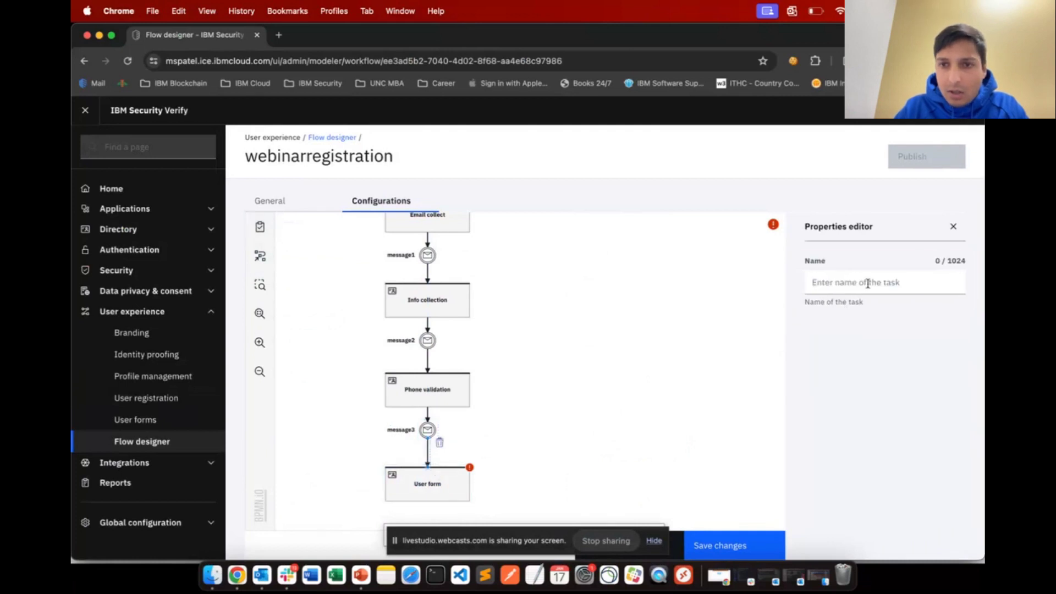
left_click(457, 472)
Step: Rename the task 'Password create', render the Password-webinar form, and set its signal to message4
left_click_drag(865, 281, 776, 287)
type("Pass")
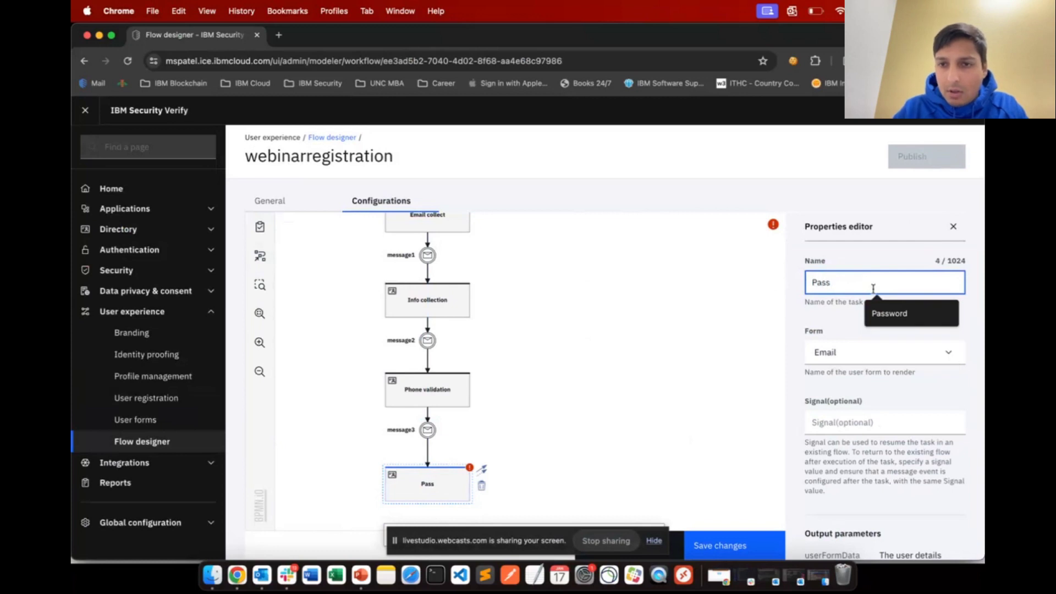
type("word create")
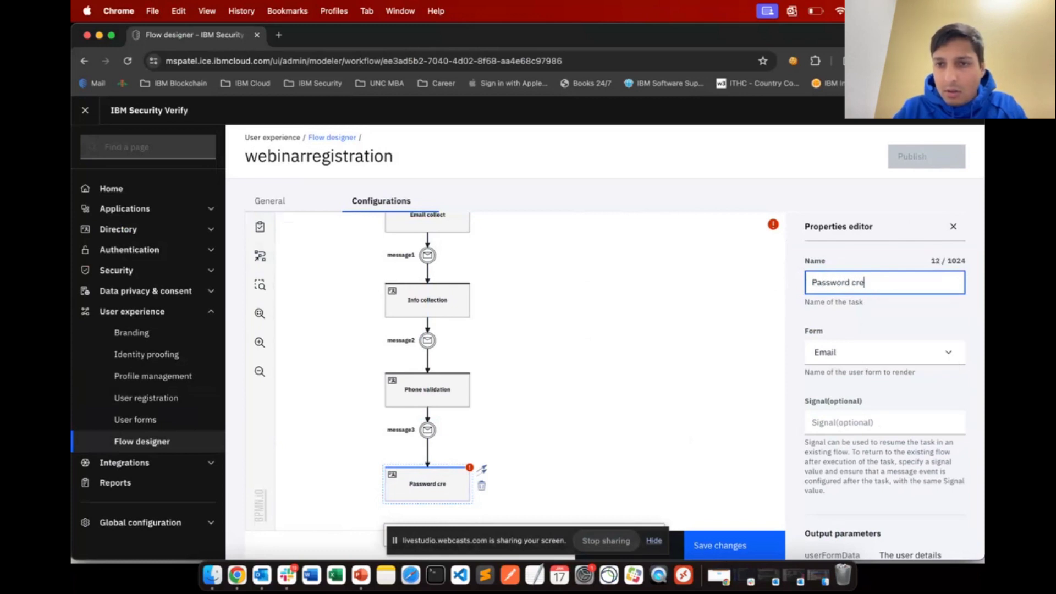
left_click(878, 350)
scroll(863, 396, "down", 3)
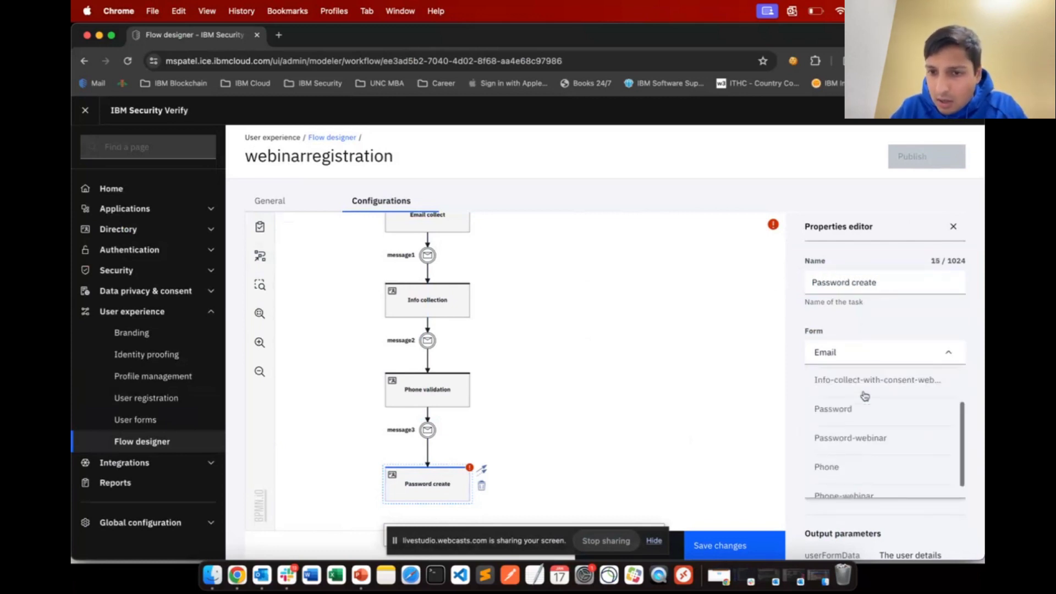
left_click(857, 436)
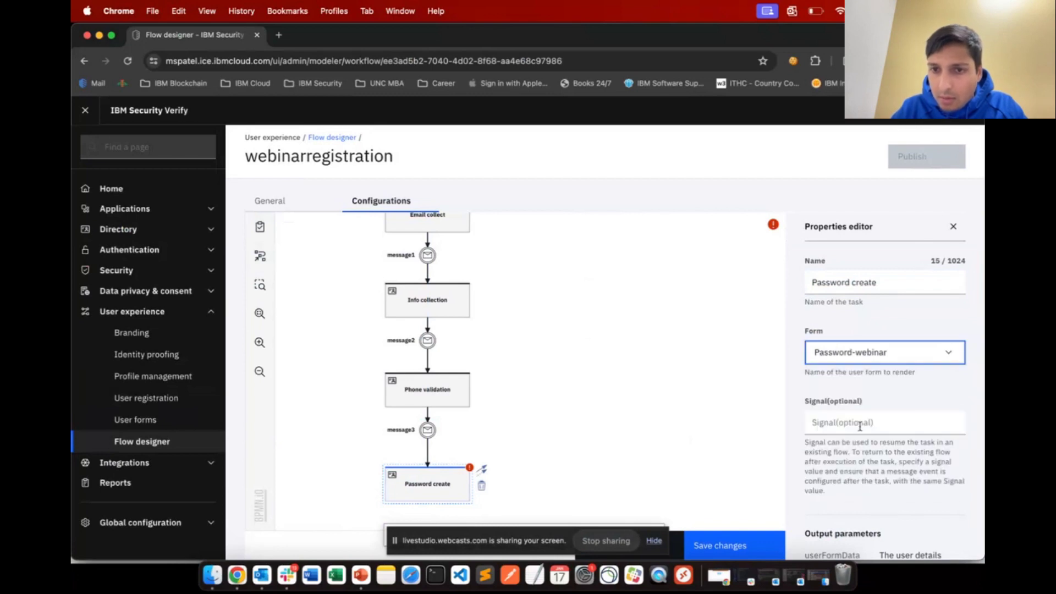
scroll(866, 393, "down", 2)
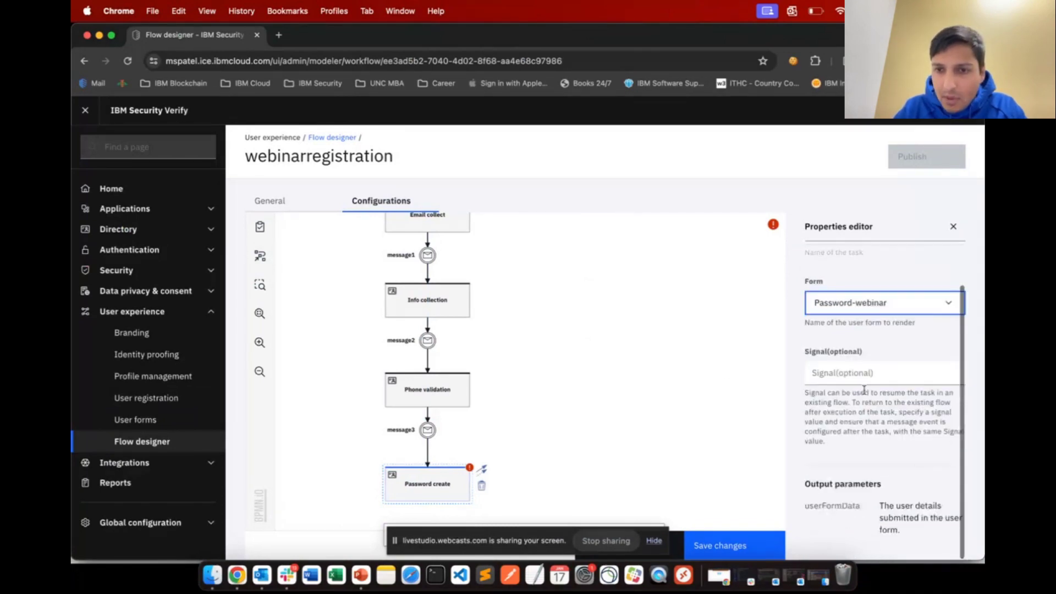
left_click(881, 370)
type("message4")
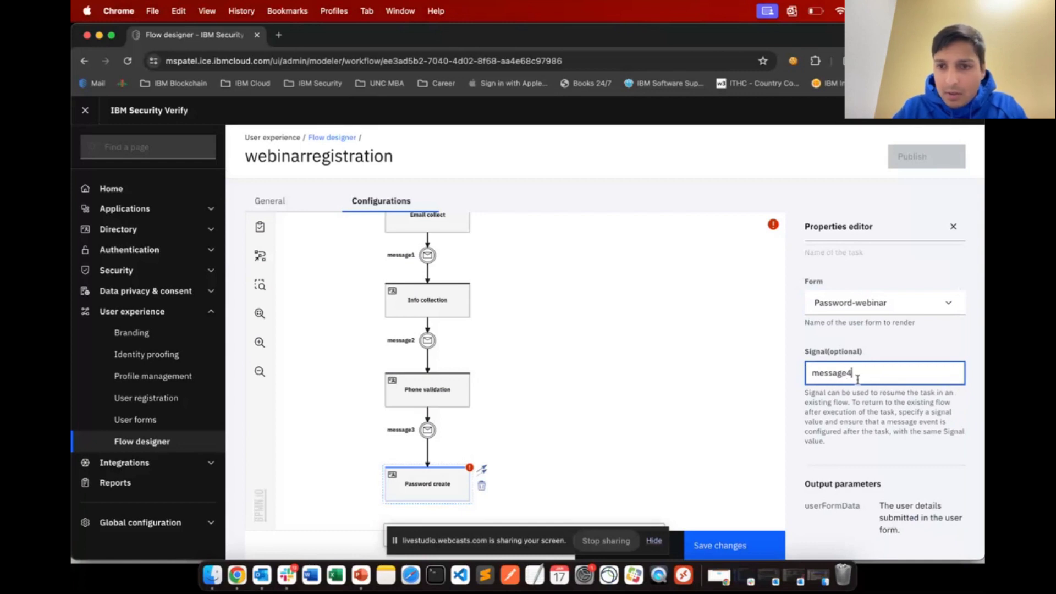
left_click_drag(857, 379, 794, 378)
key("super+c")
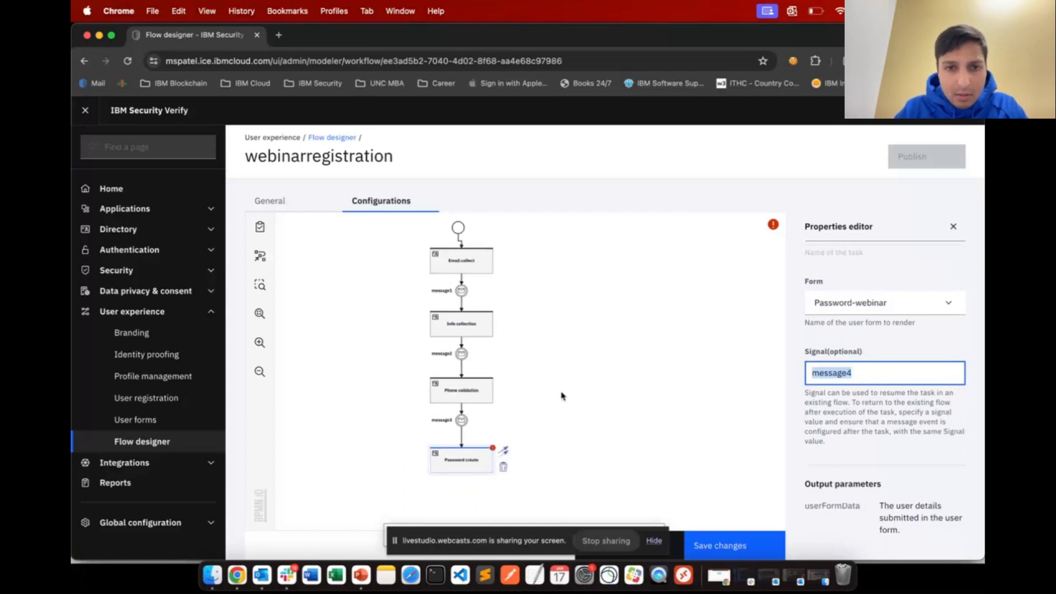
left_click_drag(560, 393, 524, 391)
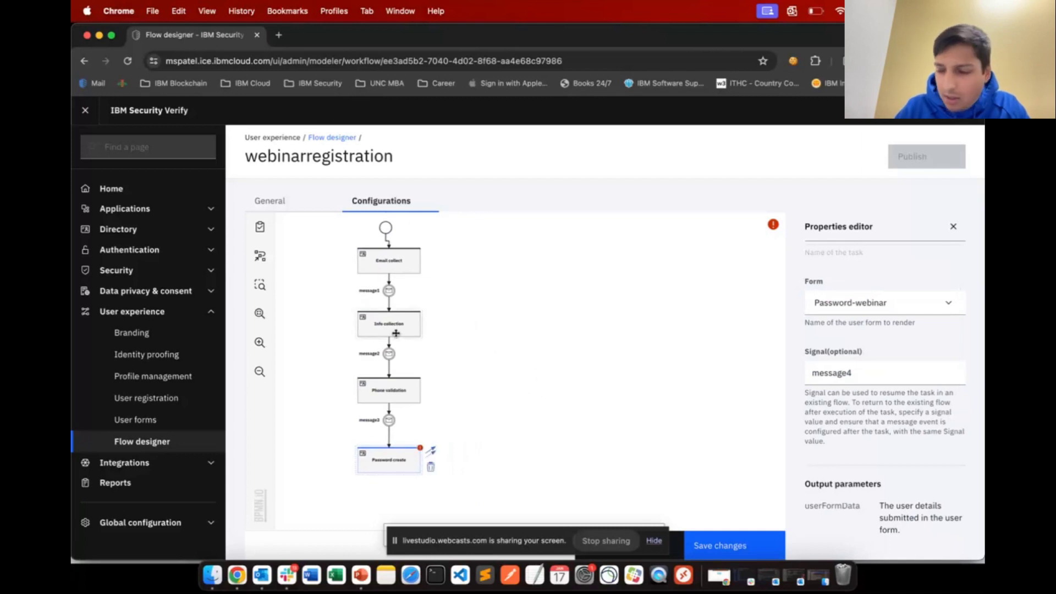
left_click(259, 227)
Step: Drop a Message event from Decision points below the Password create task
left_click(259, 254)
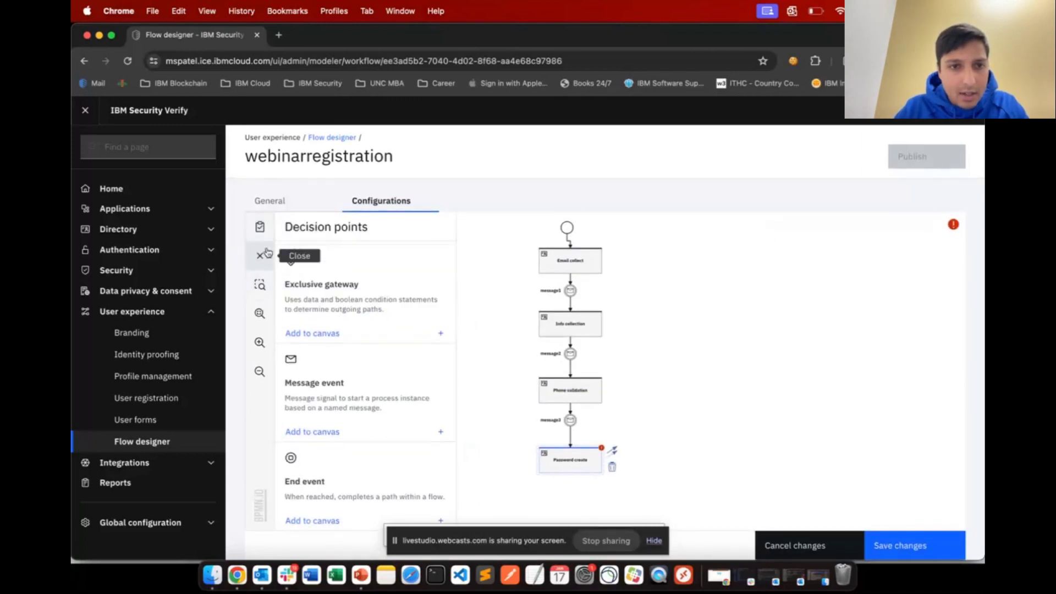
left_click_drag(349, 398, 577, 490)
left_click(576, 460)
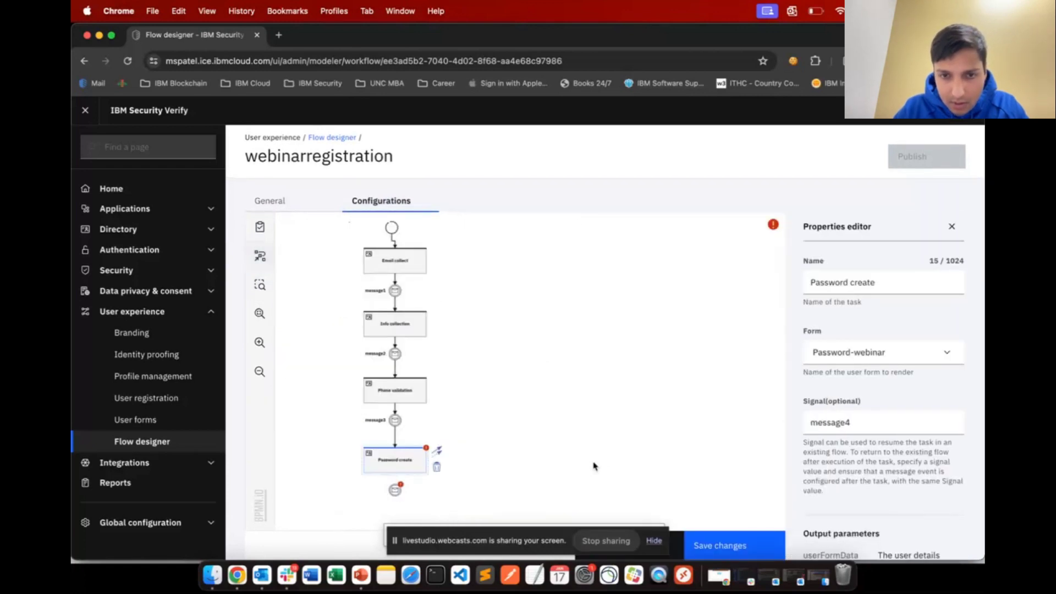
left_click(395, 490)
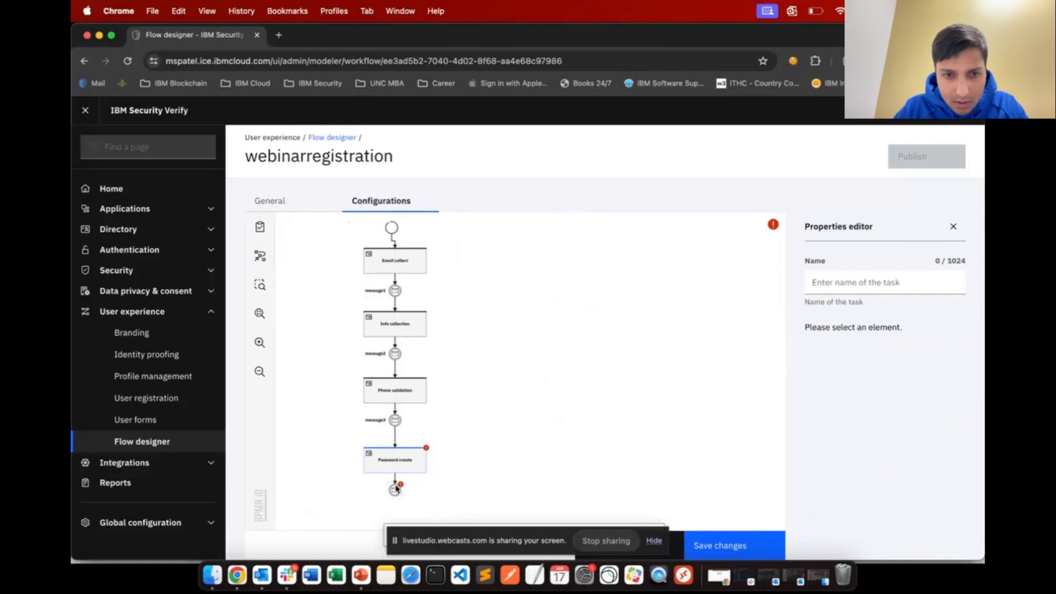
Step: Set the message event's Name and Message both to message4
left_click(896, 281)
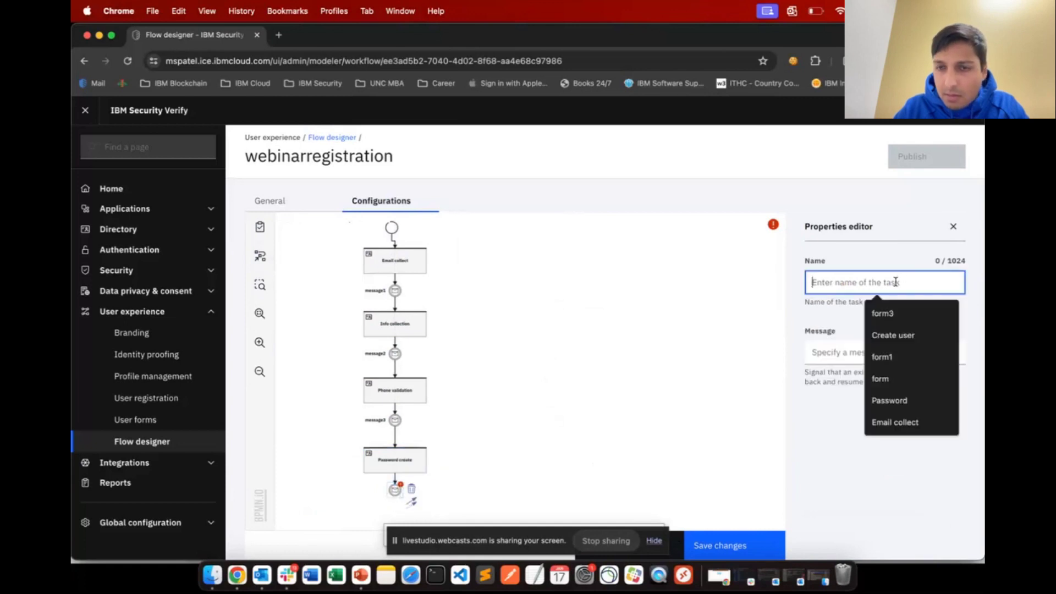
type("message4")
left_click(849, 348)
key("super+v")
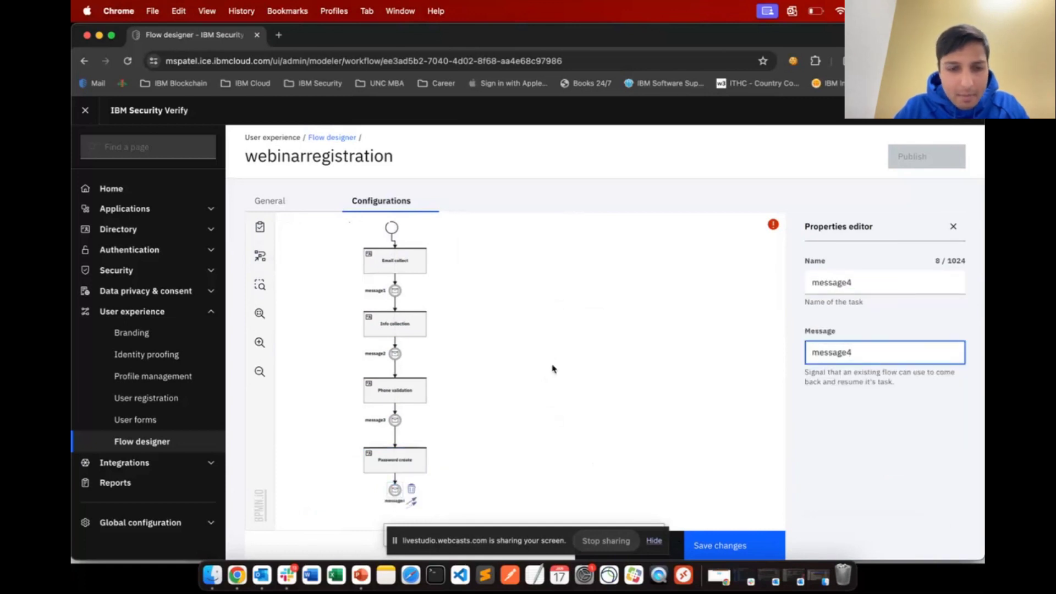
left_click(552, 372)
left_click_drag(528, 407, 561, 407)
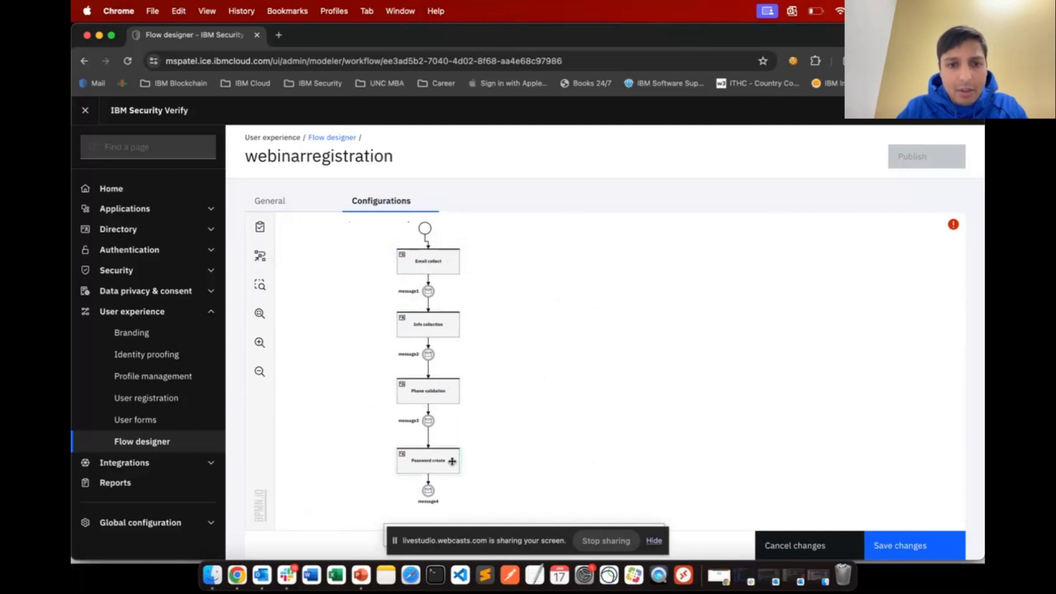
Step: Drop a Create user task below the message4 event and link message4 to it
scroll(516, 443, "down", 2)
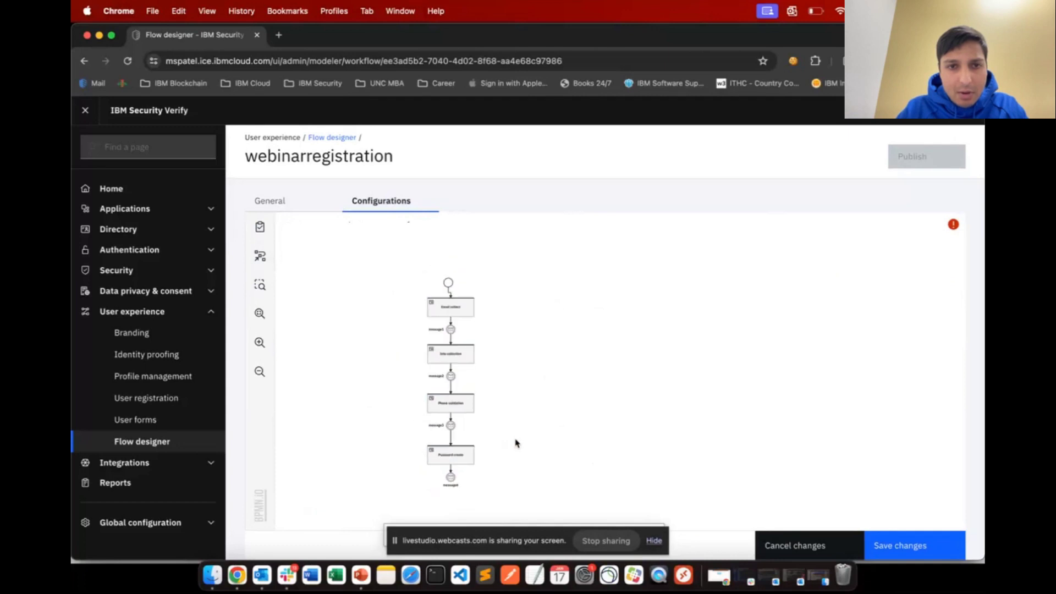
left_click_drag(559, 442, 486, 402)
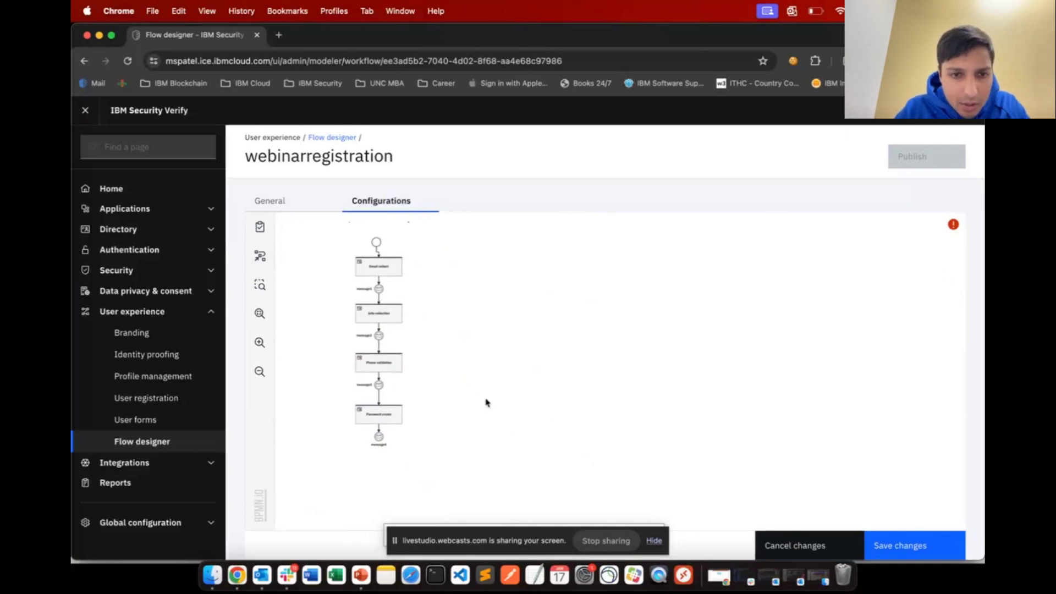
left_click(259, 226)
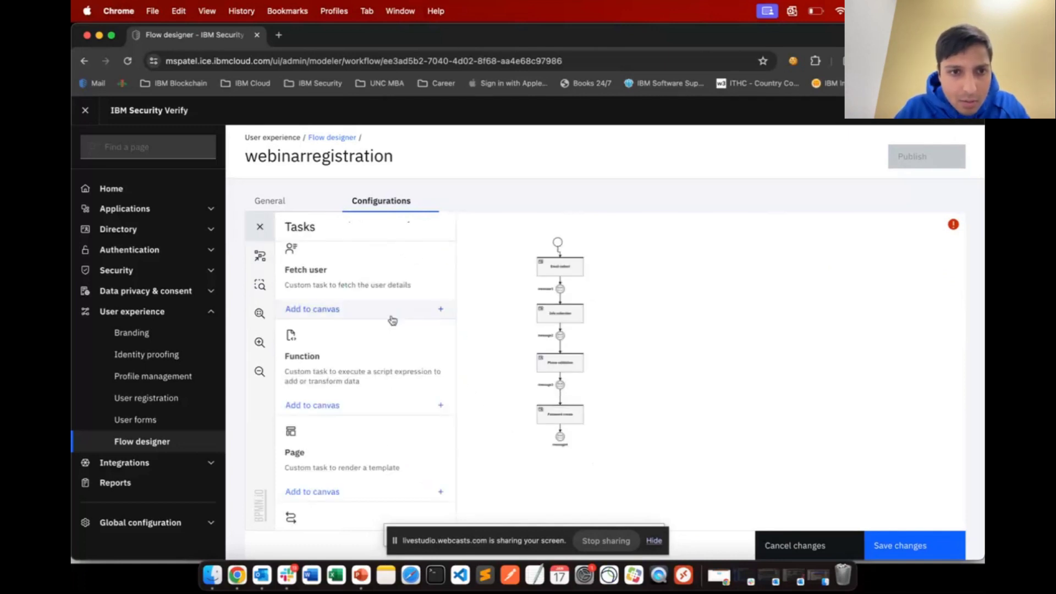
scroll(393, 319, "down", 3)
scroll(391, 316, "up", 3)
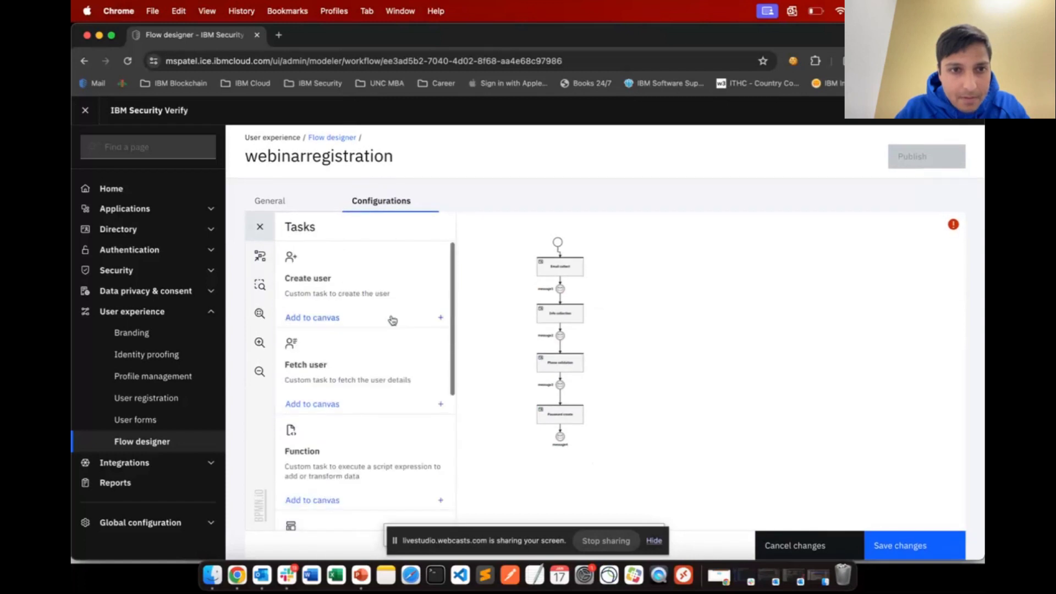
left_click_drag(360, 276, 561, 466)
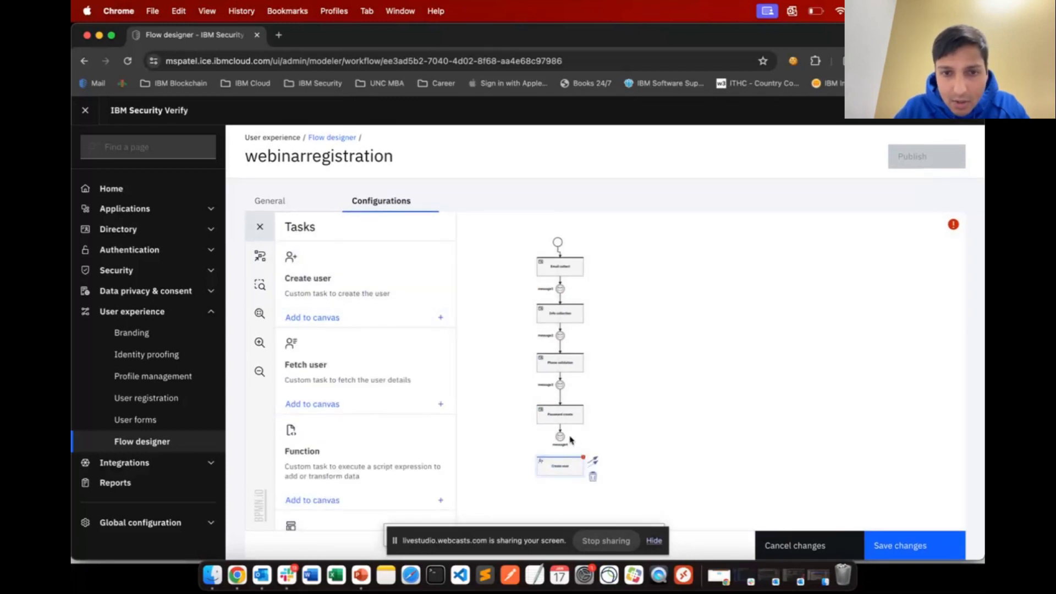
left_click(562, 436)
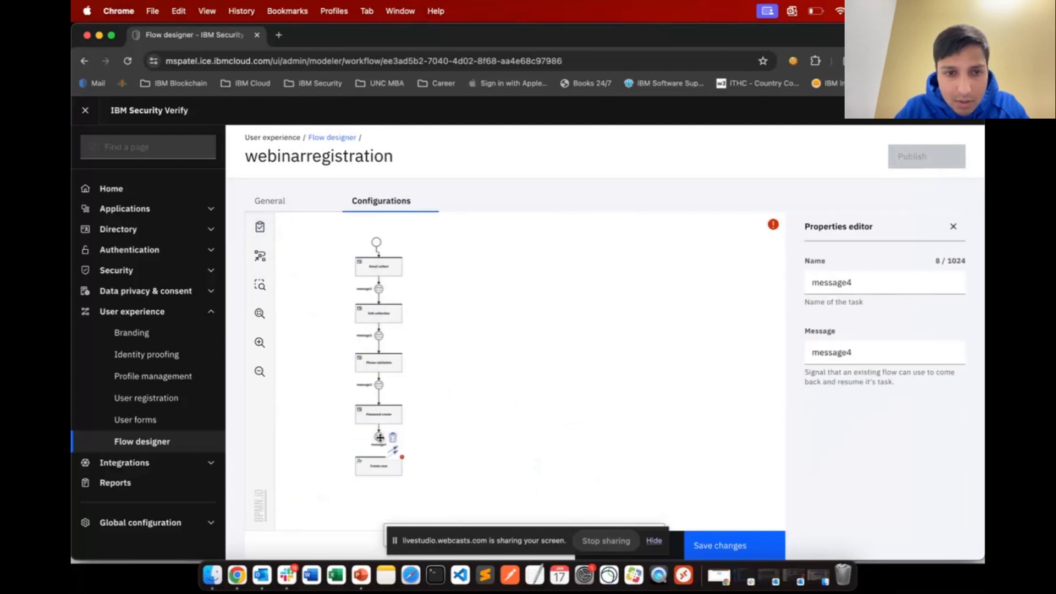
left_click(399, 442)
left_click(376, 437)
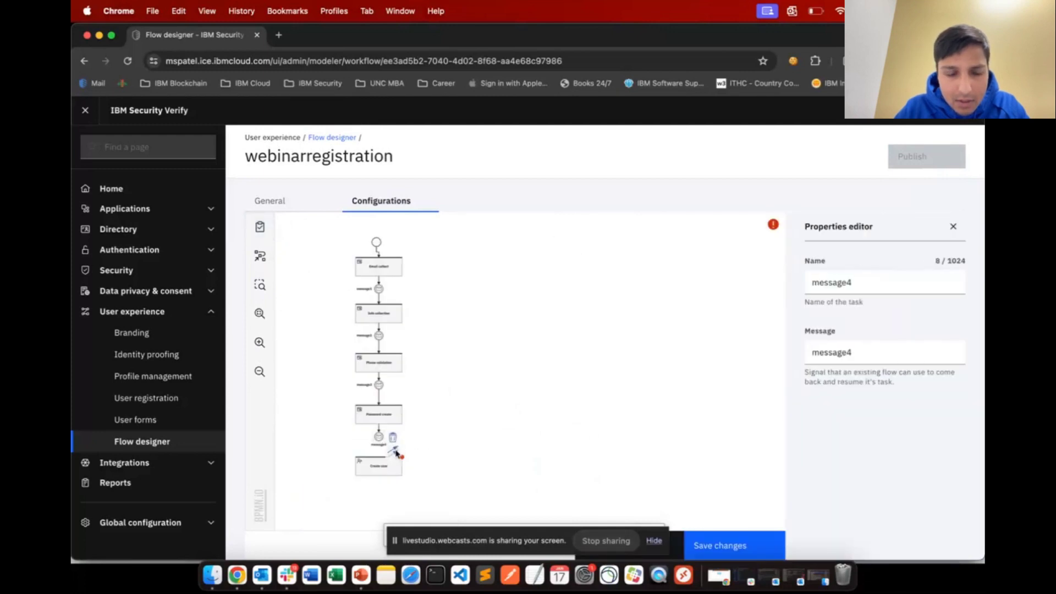
left_click_drag(377, 474, 377, 487)
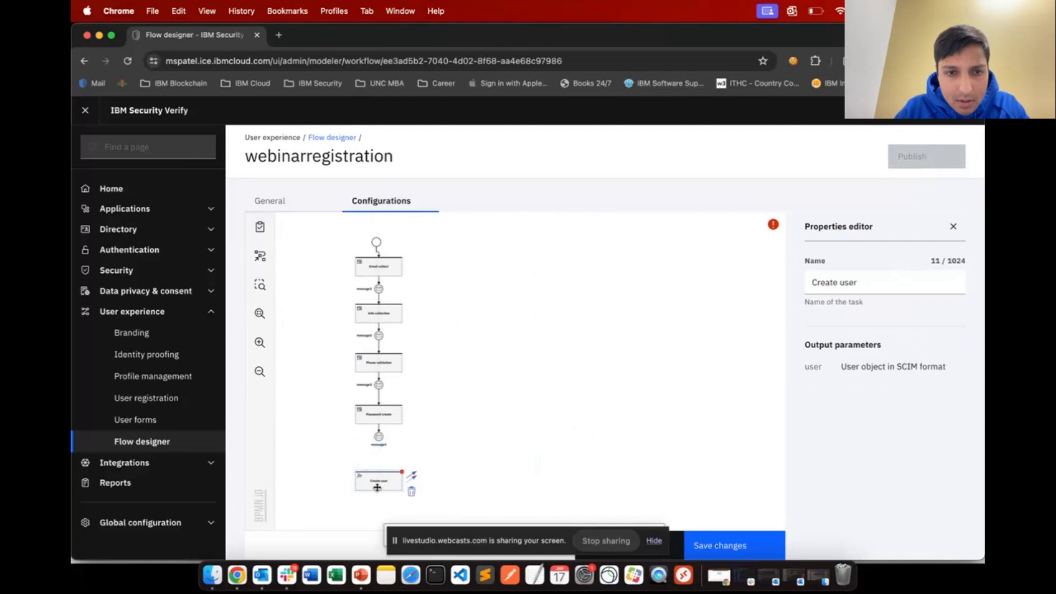
left_click(379, 439)
mouse_move(397, 452)
left_mouse_down()
mouse_move(379, 477)
mouse_move(380, 460)
left_mouse_up()
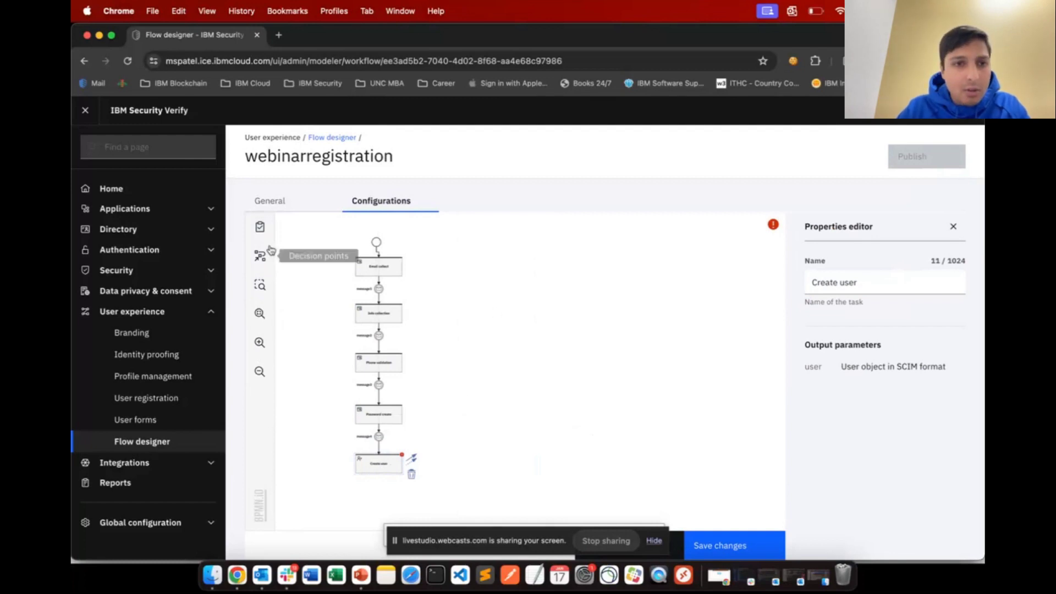
Step: Add a Redirect task below Create user and connect Create user to it
left_click(259, 226)
scroll(333, 347, "down", 3)
scroll(333, 347, "down", 2)
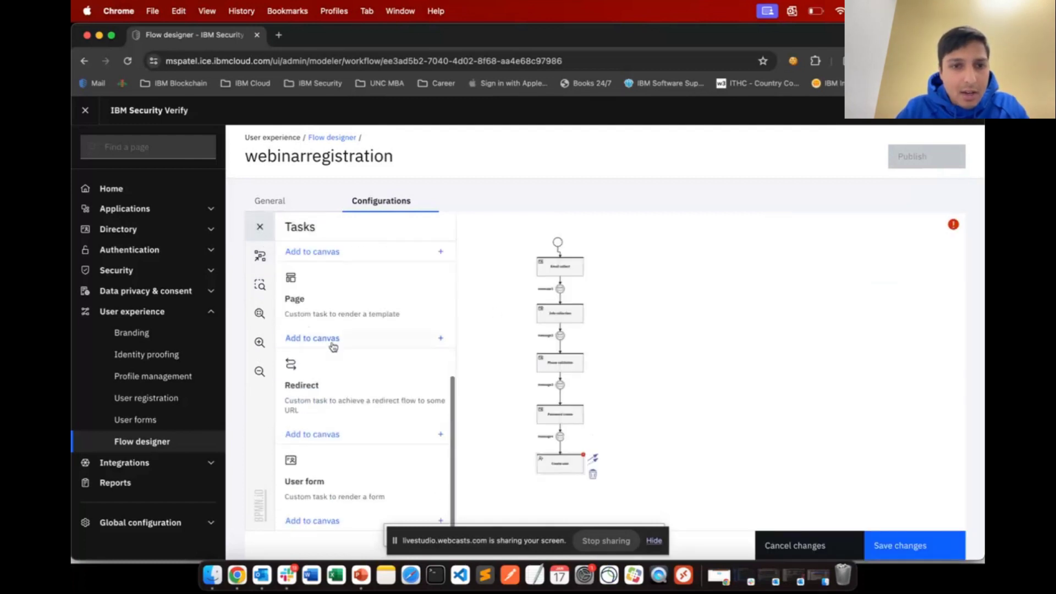
left_click_drag(332, 386, 561, 495)
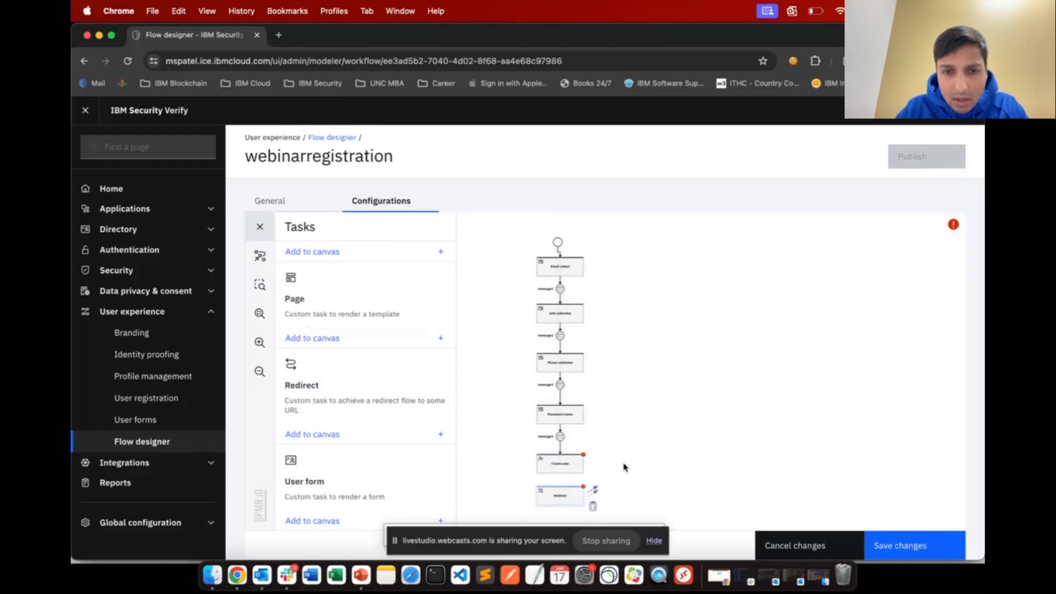
left_click(577, 462)
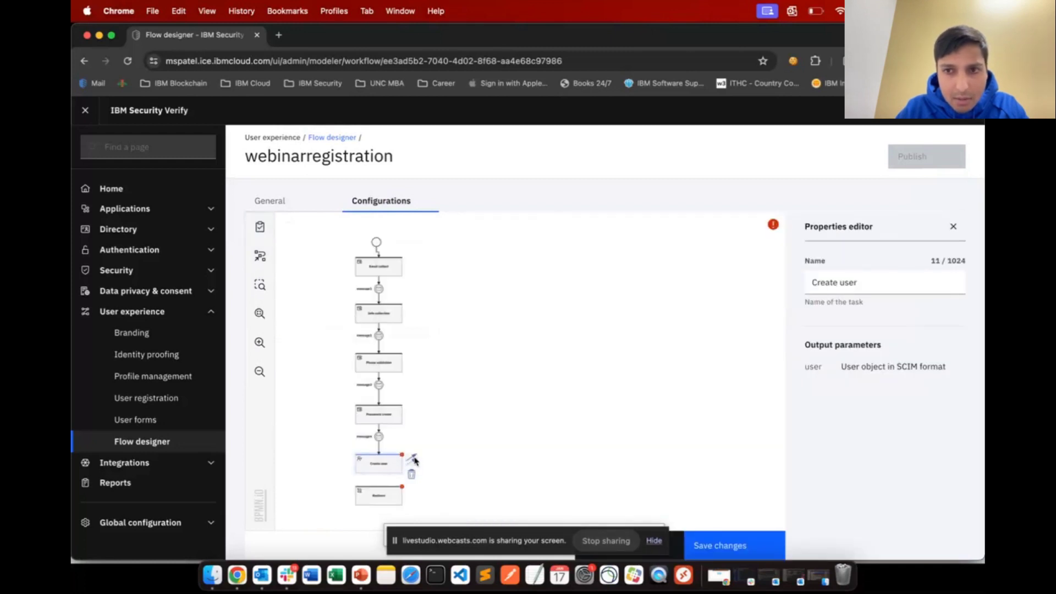
left_click_drag(413, 460, 382, 496)
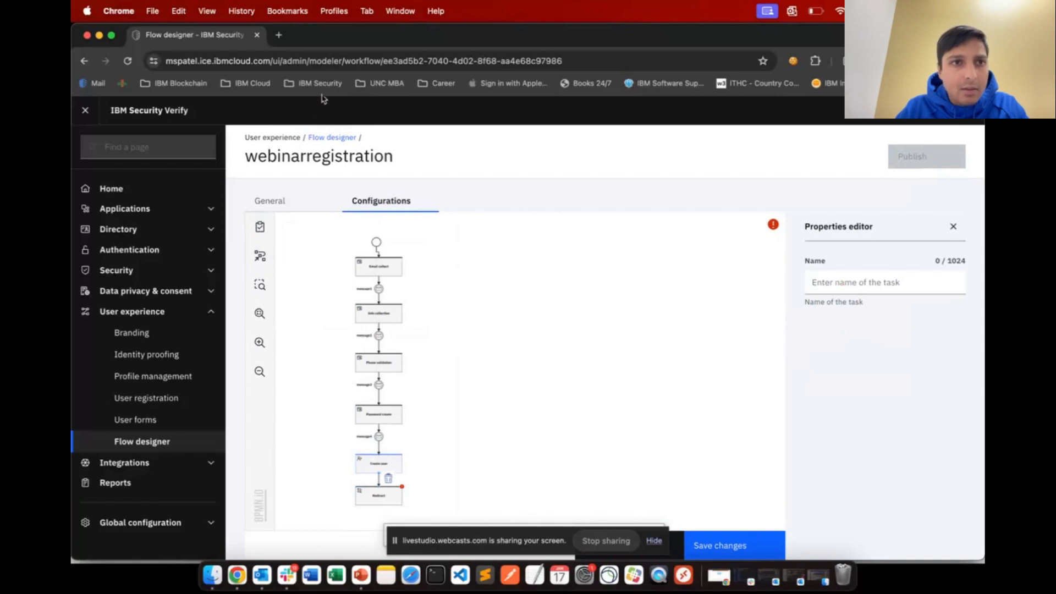
Step: Set the Redirect URL to the copied tenant address followed by 'usc'
left_click_drag(165, 60, 269, 61)
key("super+c")
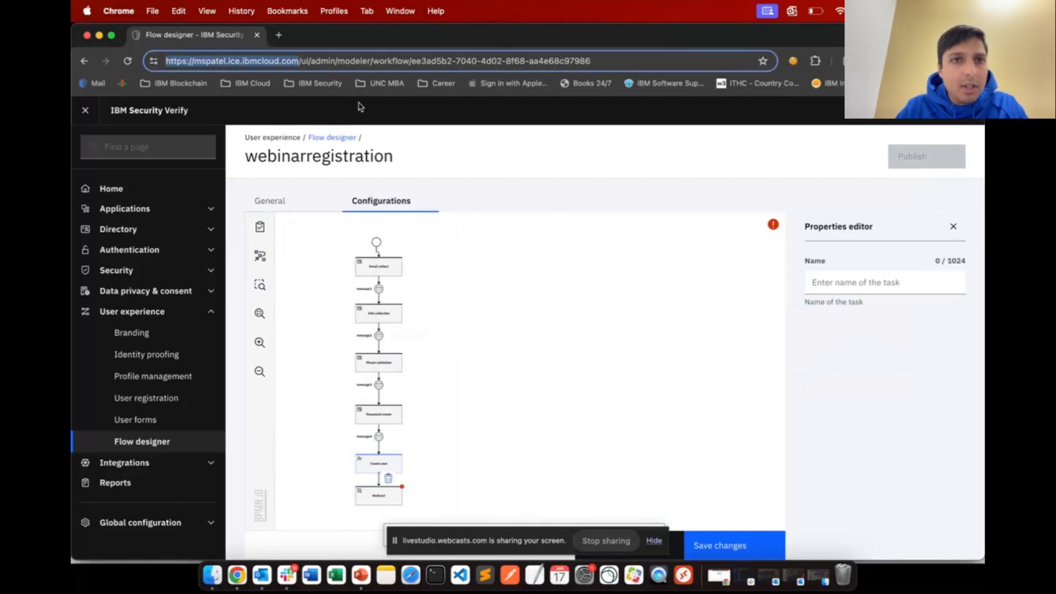
left_click(372, 495)
left_click(836, 353)
key("super+v")
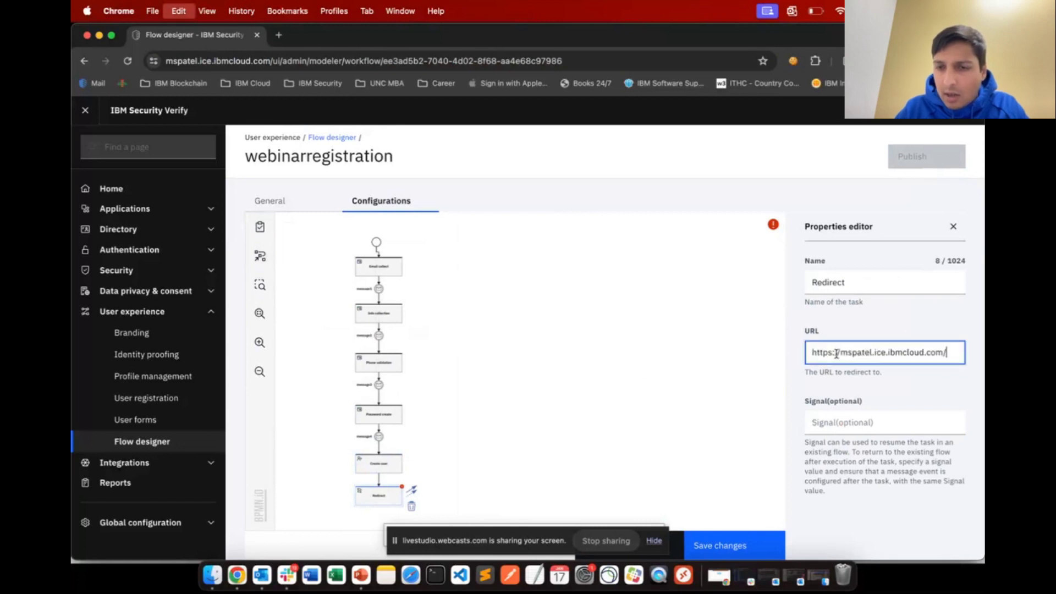
type("usc")
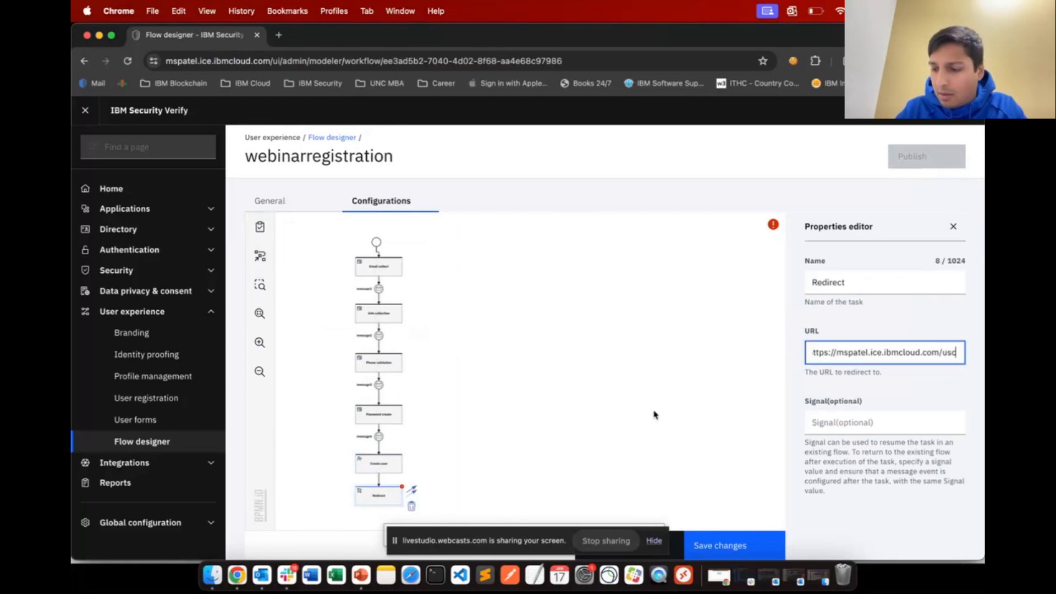
left_click(260, 226)
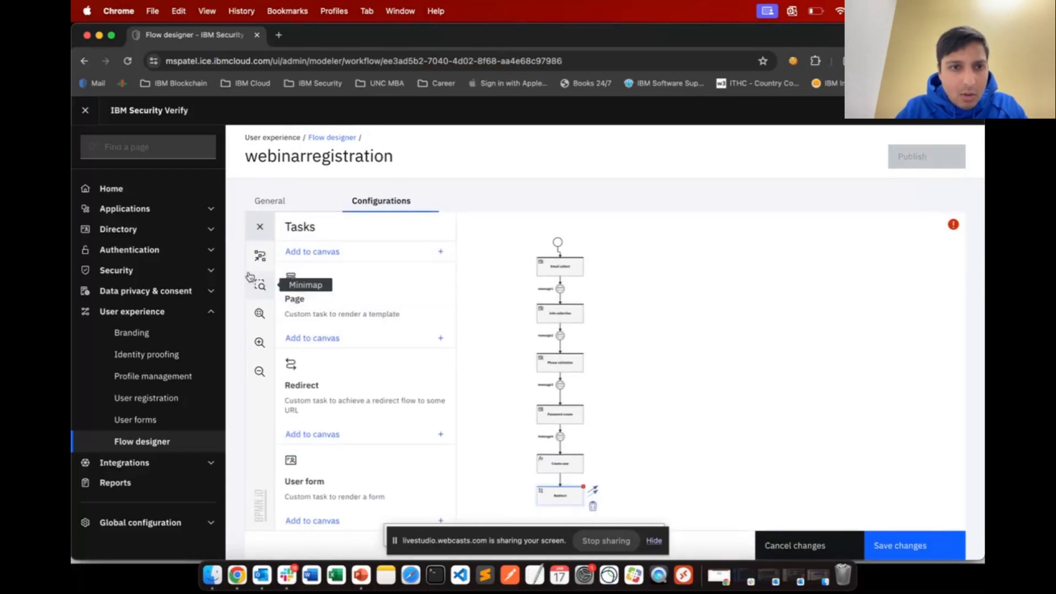
Step: Add an end event after the Redirect task and connect Redirect to it
left_click(260, 255)
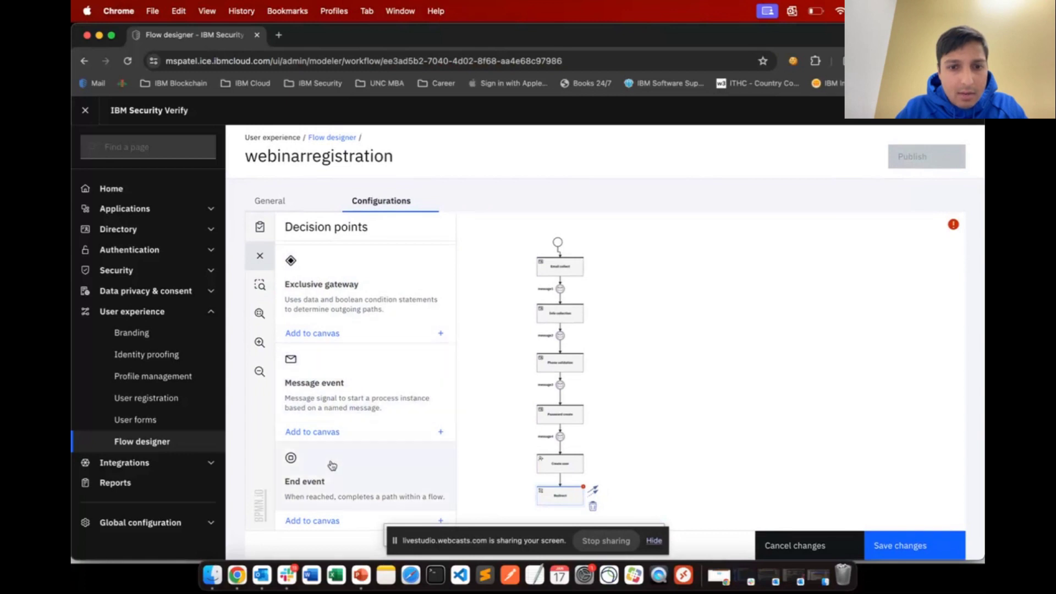
left_click_drag(333, 465, 560, 369)
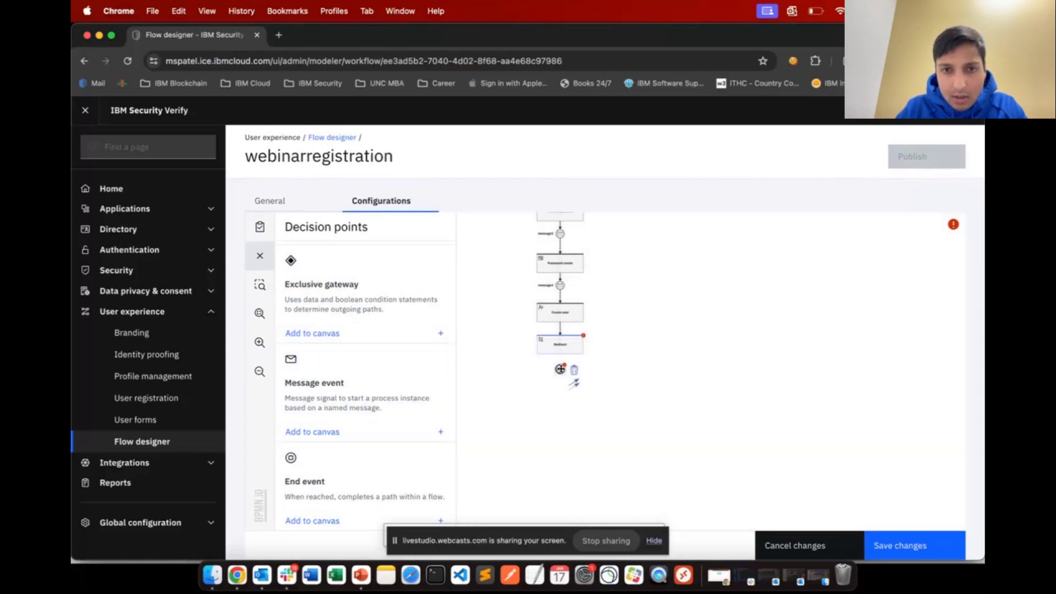
left_click(570, 342)
left_click_drag(417, 339, 378, 369)
left_click(495, 376)
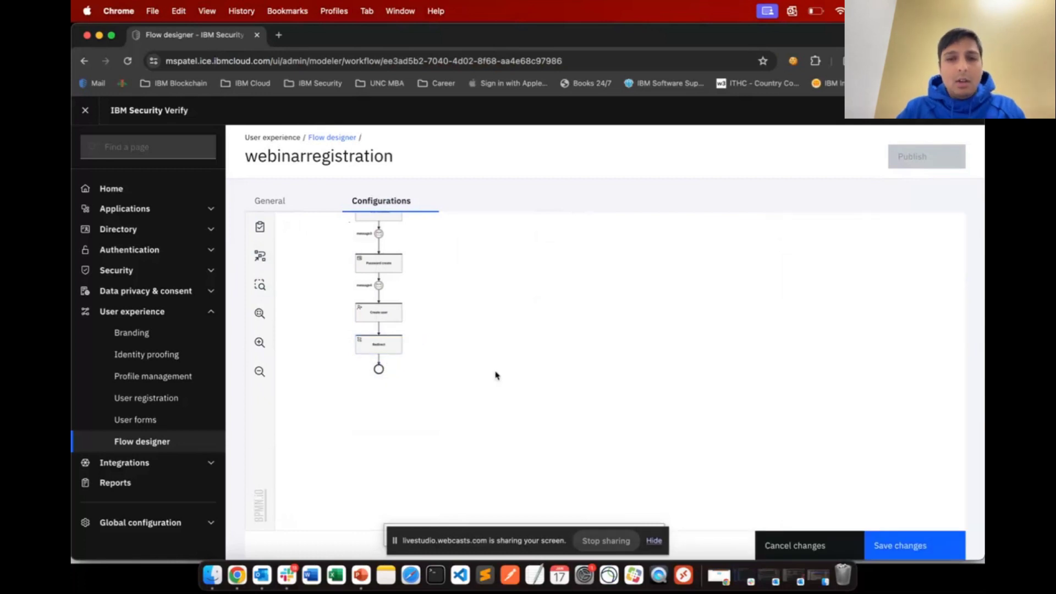
scroll(498, 372, "up", 5)
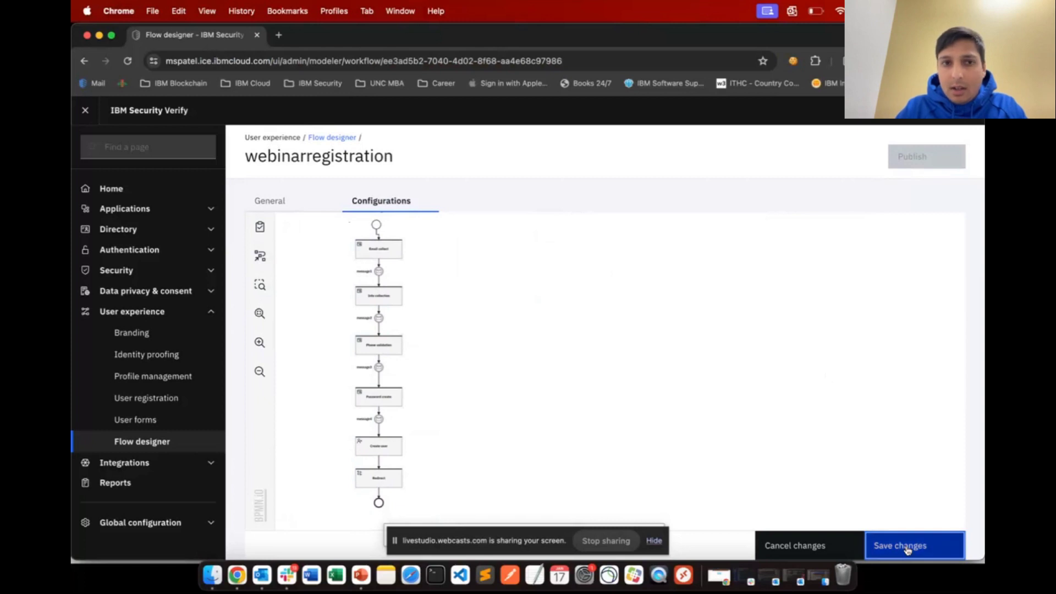
Step: Save the flow changes and view the webinarregistration flow's General details
left_click(880, 544)
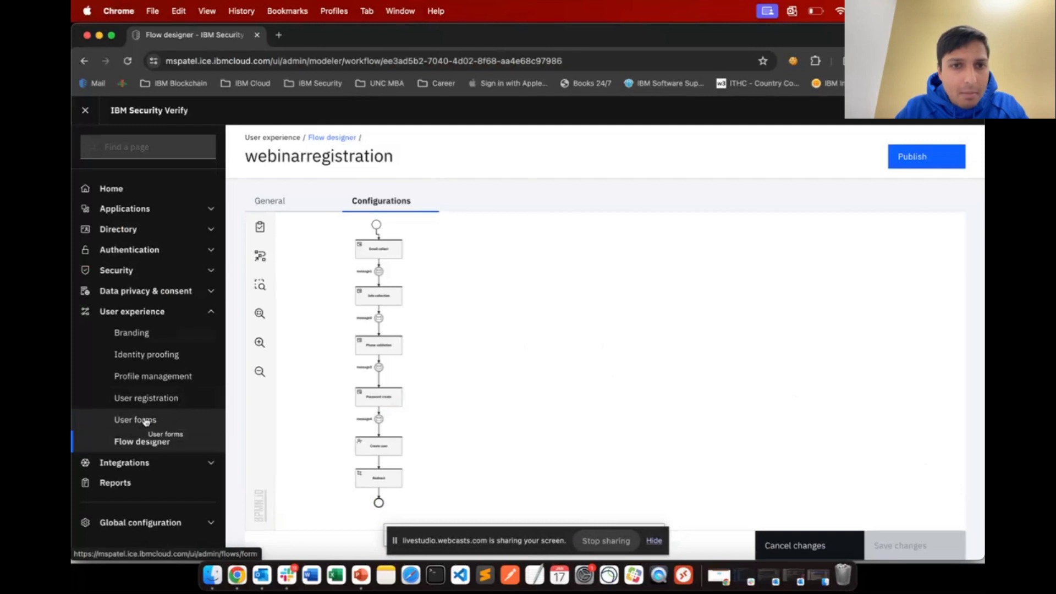
left_click(264, 208)
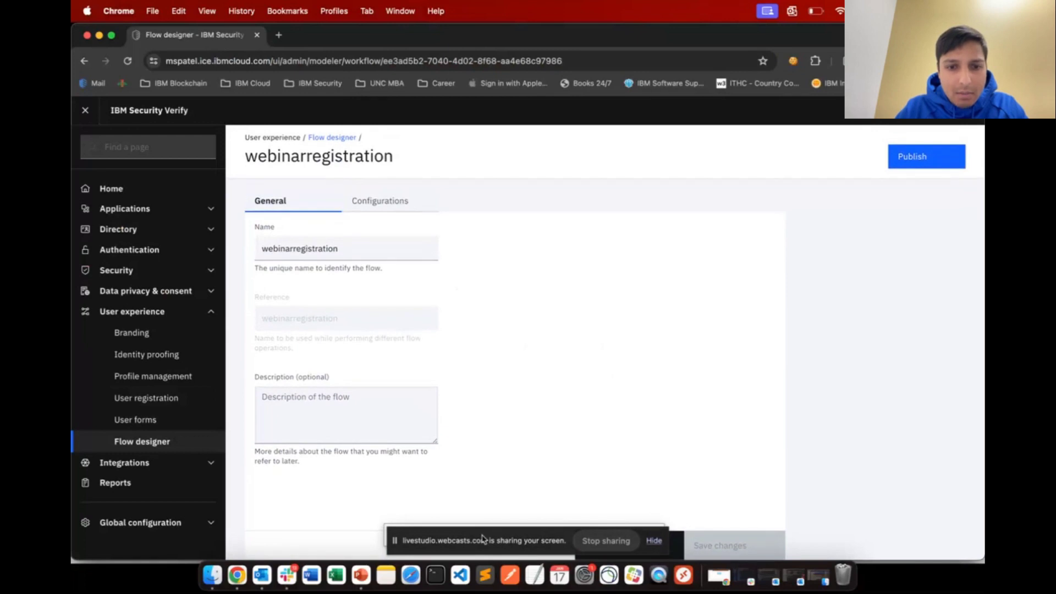
Step: Reopen webinarregistration from the Flow designer list and show its diagram with the Tasks palette
left_click_drag(482, 538, 665, 428)
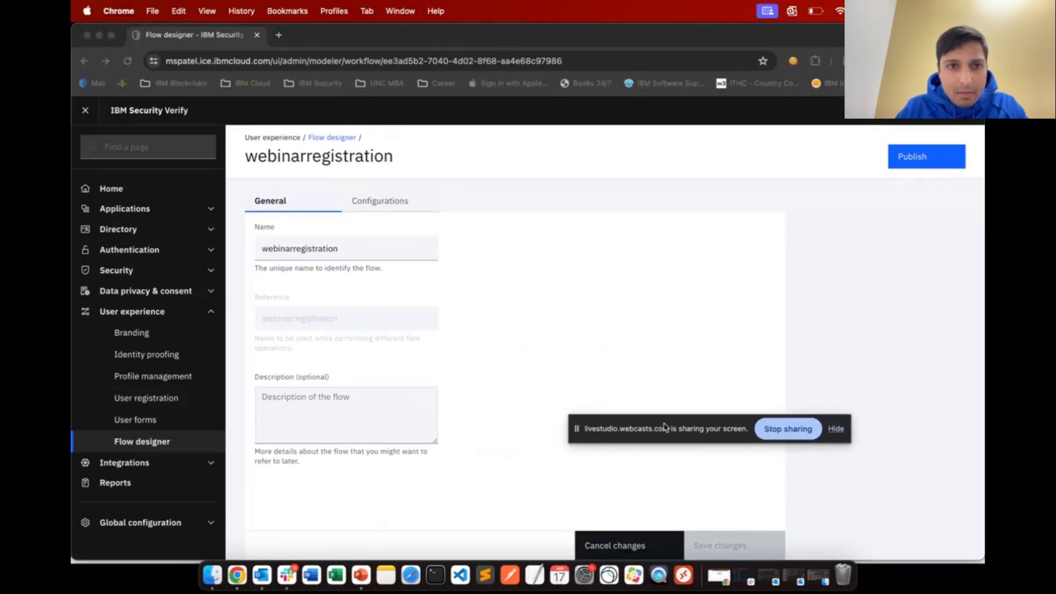
left_click(372, 202)
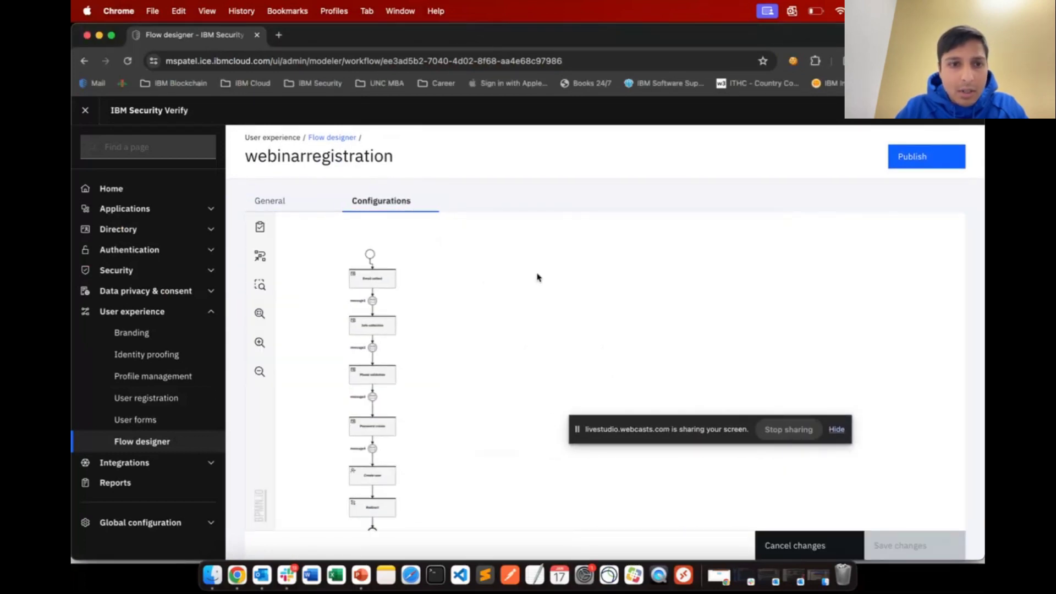
left_click(260, 227)
left_click(267, 200)
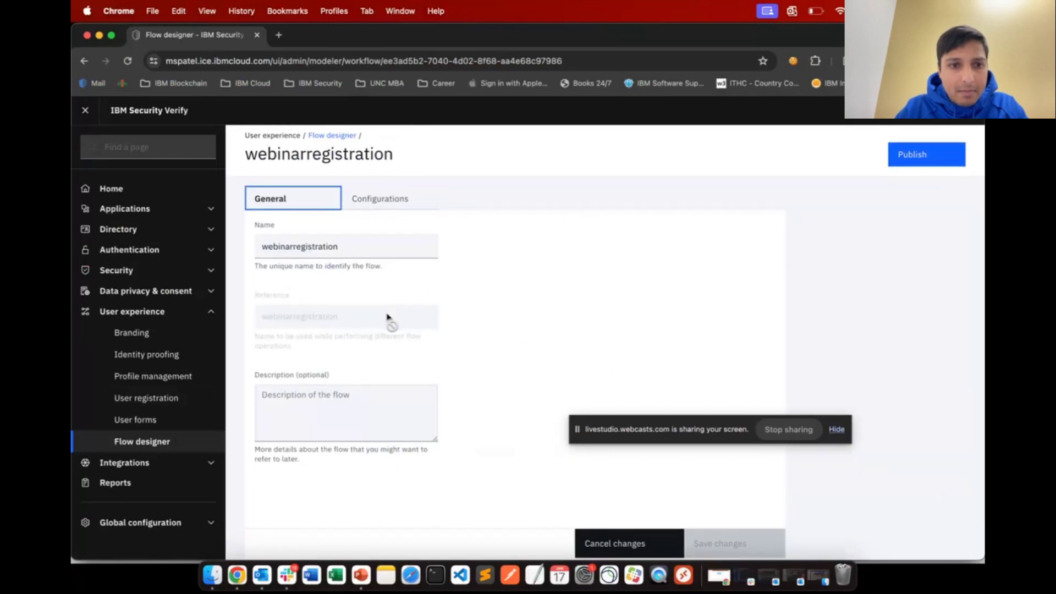
left_click(146, 419)
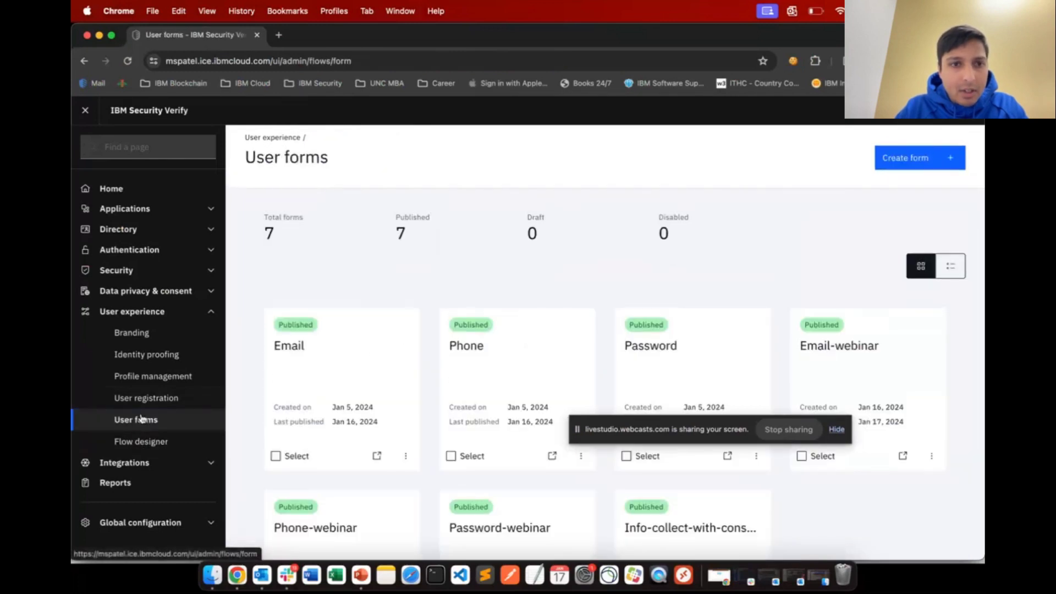
left_click(168, 442)
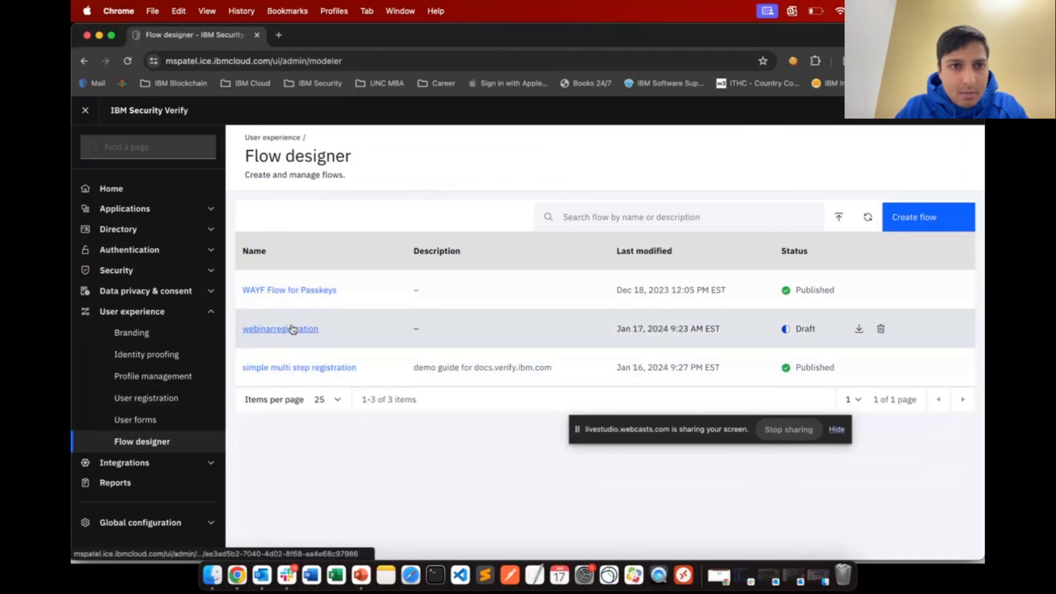
left_click(293, 329)
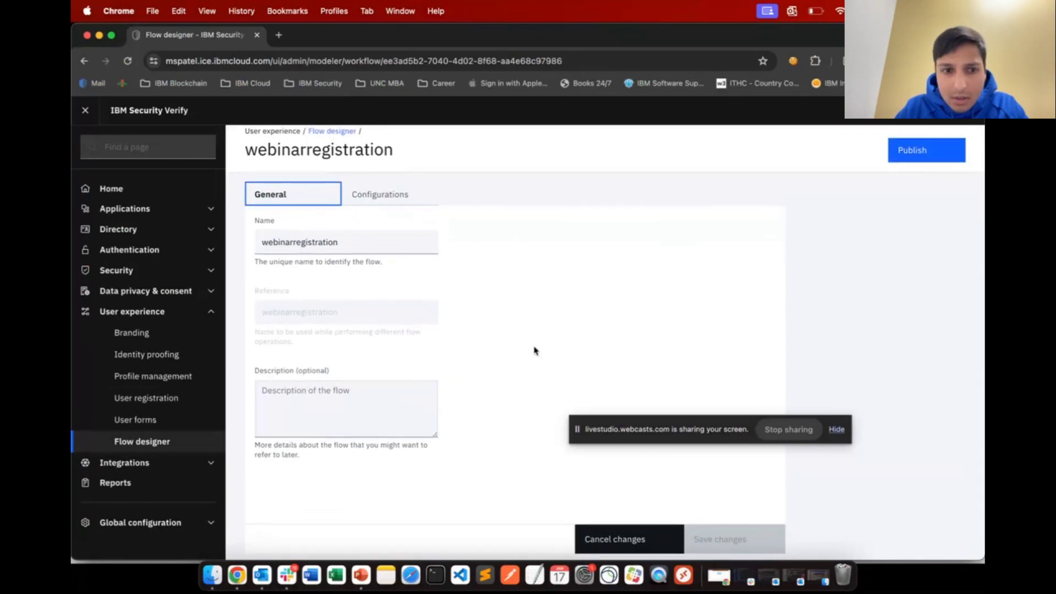
left_click(391, 201)
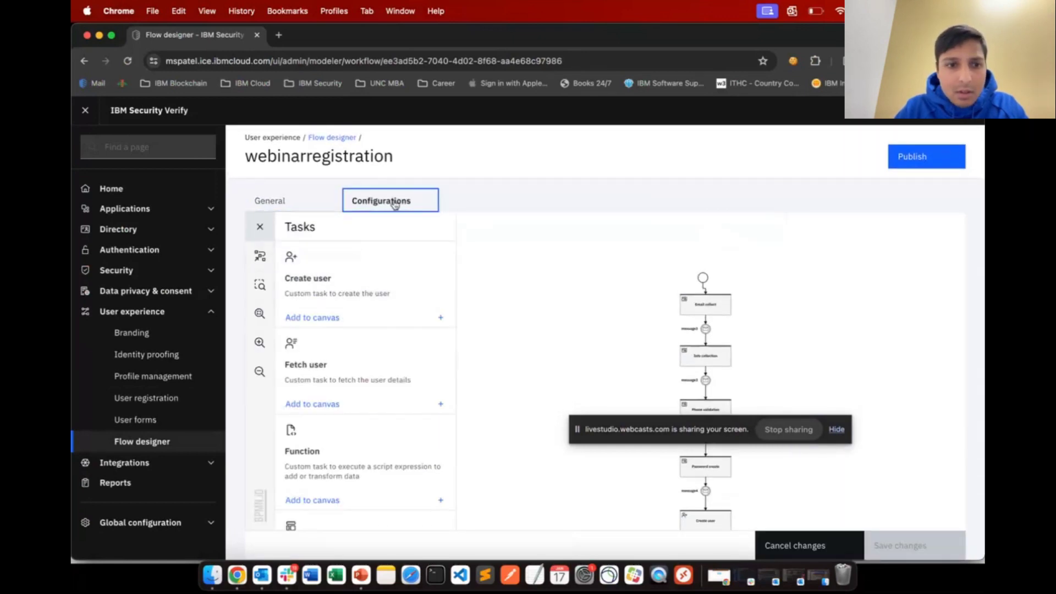
scroll(401, 390, "down", 5)
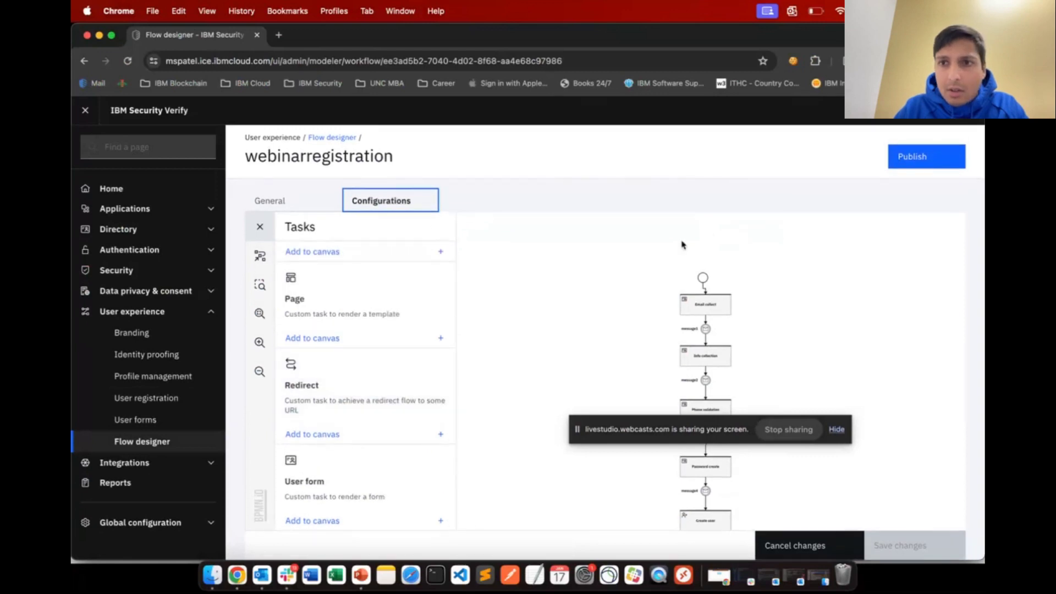
Step: Publish the webinarregistration flow and dismiss the published notification
left_click(907, 160)
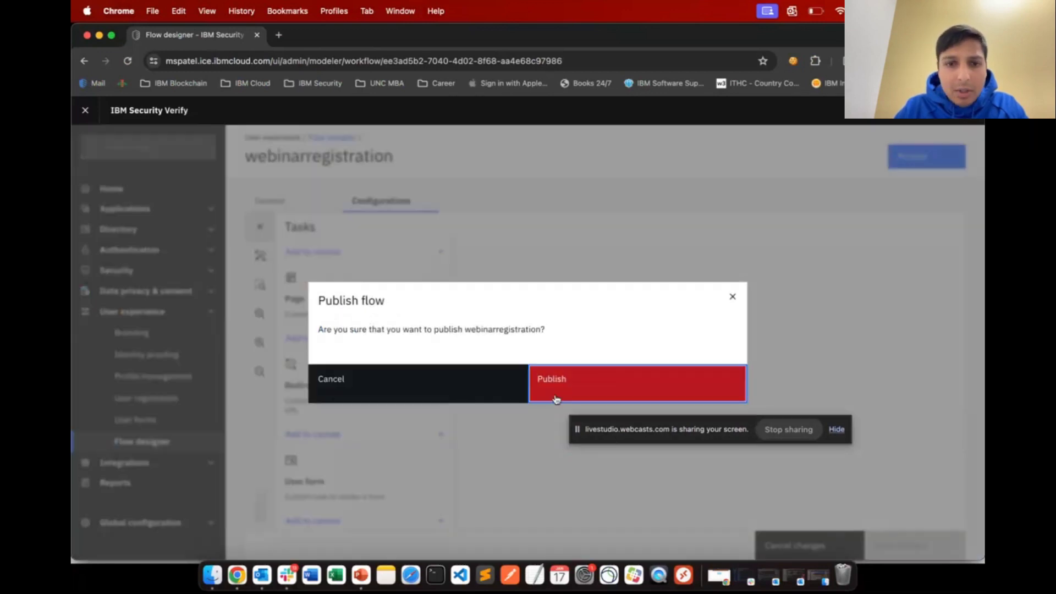
left_click(560, 394)
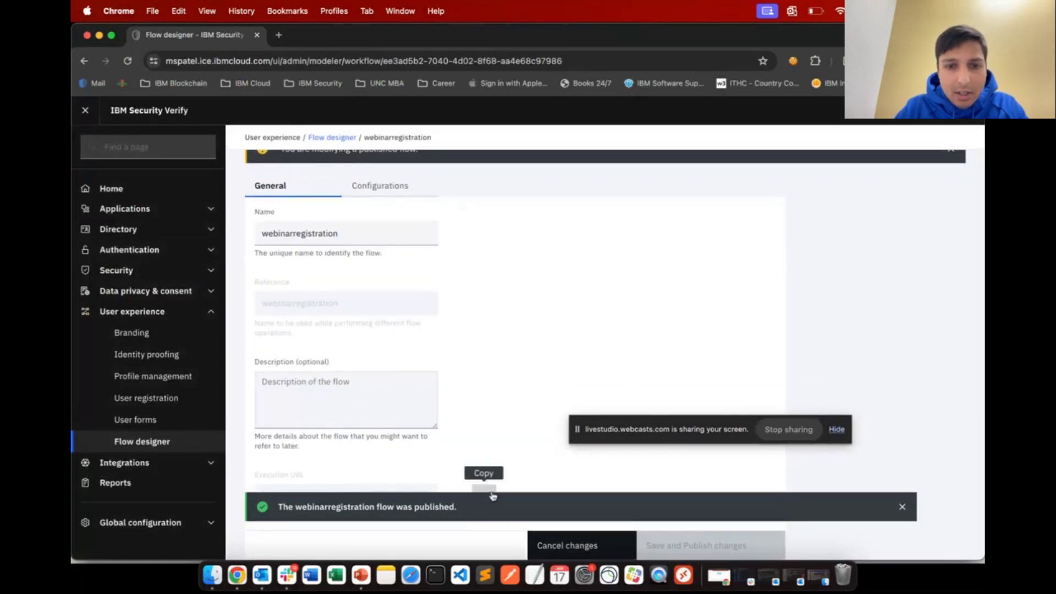
left_click(902, 508)
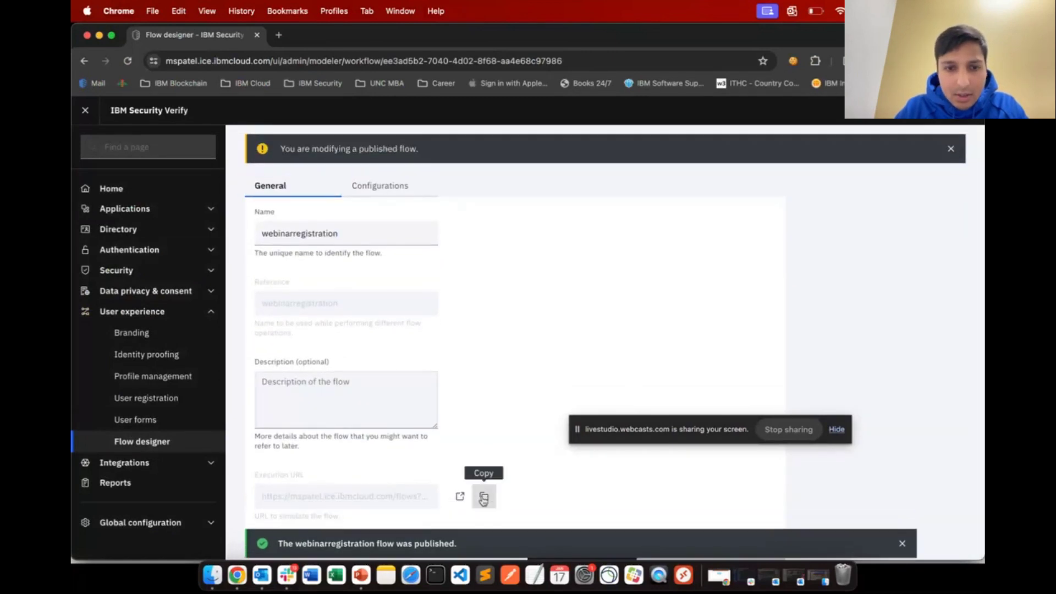
Step: Fit the flow diagram to screen beside Decision points, then go to Directory > Users & groups
left_click(400, 183)
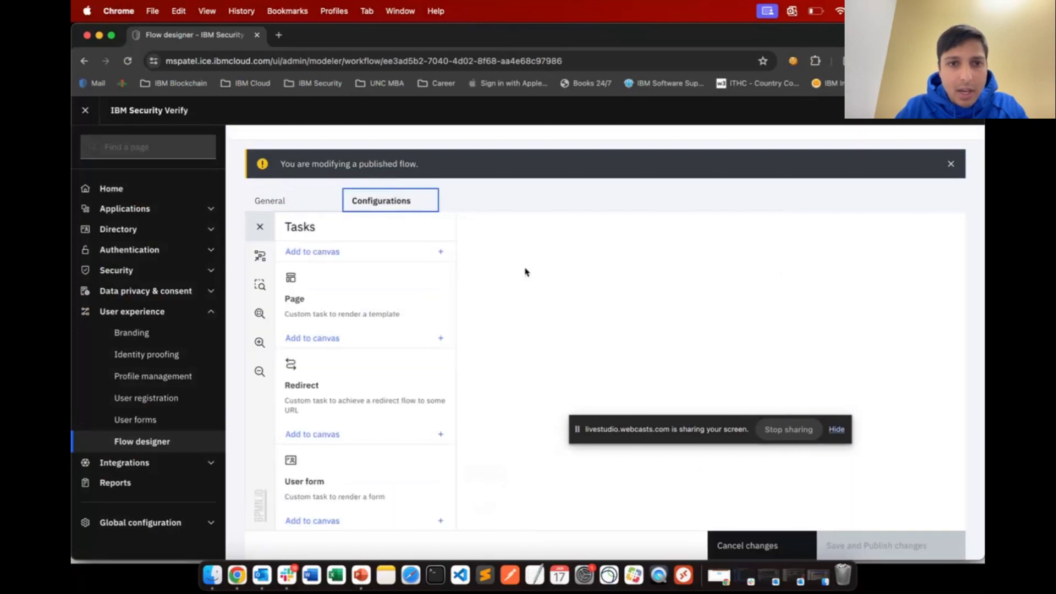
left_click(260, 256)
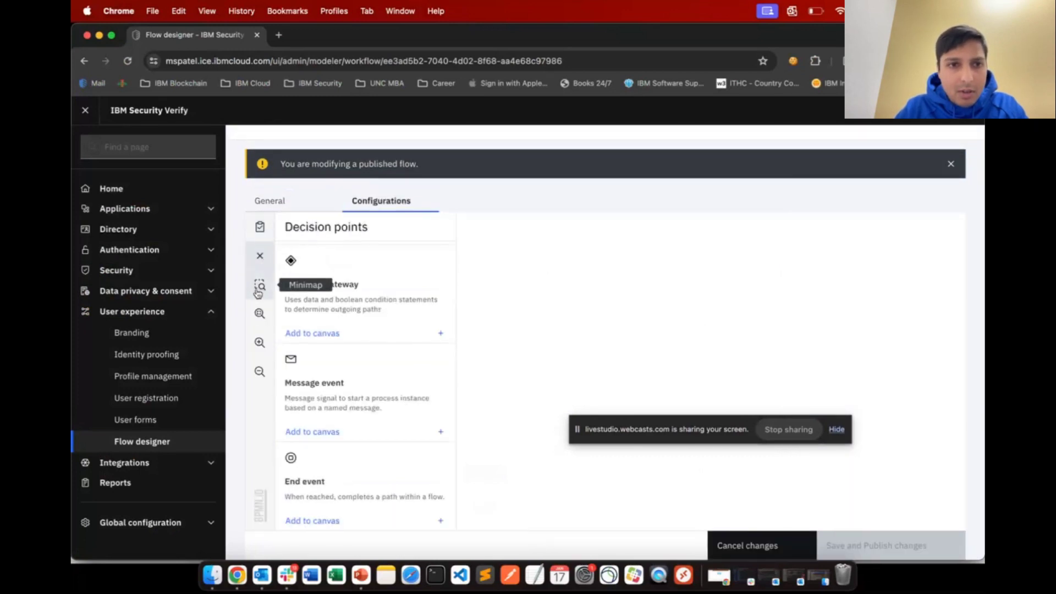
left_click(260, 314)
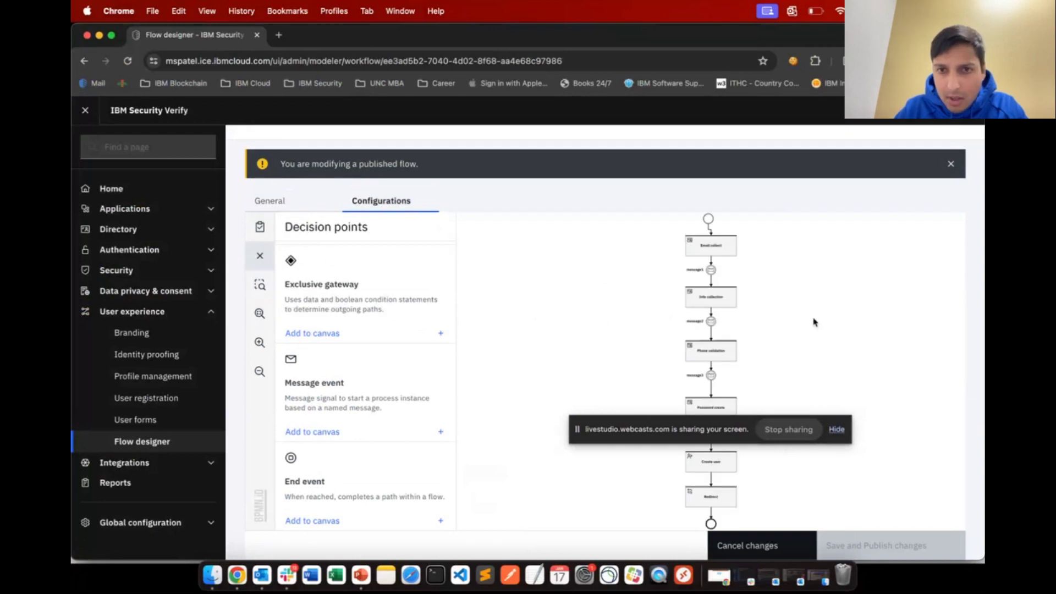
left_click(119, 229)
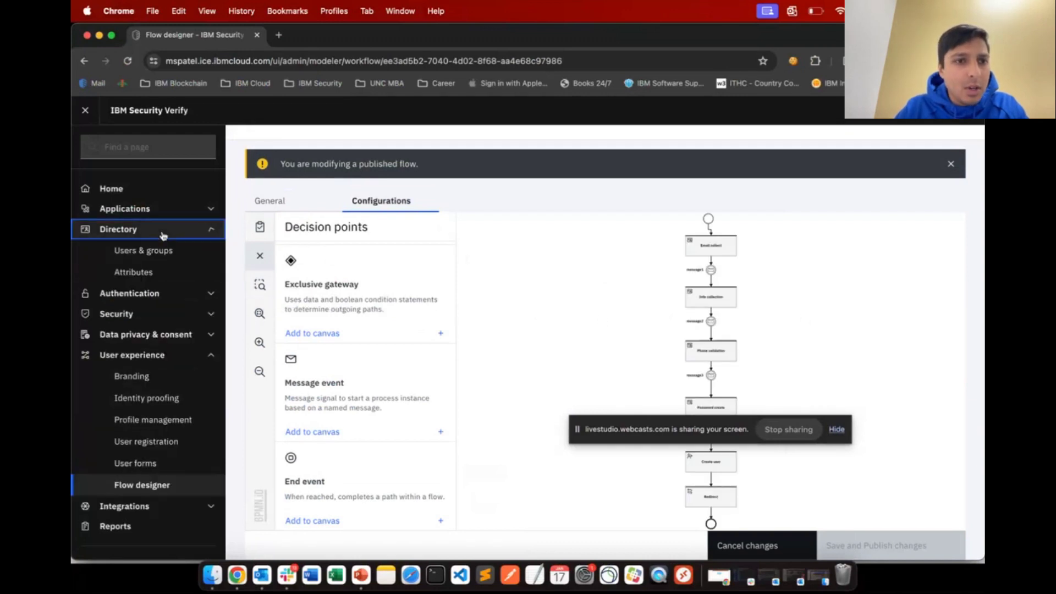
left_click(144, 250)
Step: Search the user list for the demo user's e-mail address, then return to Home
left_click(374, 420)
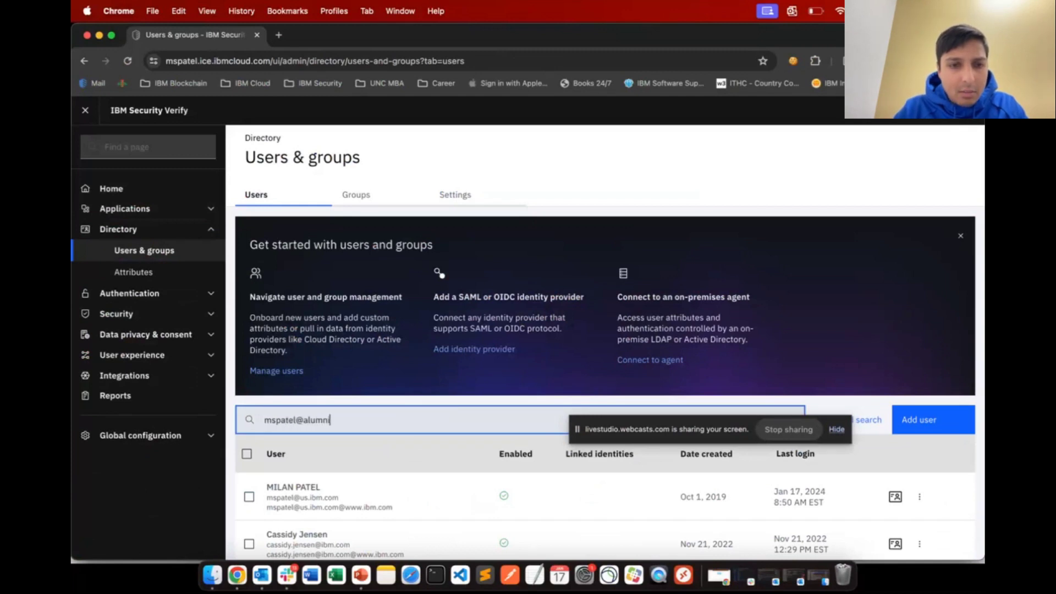
key("Return")
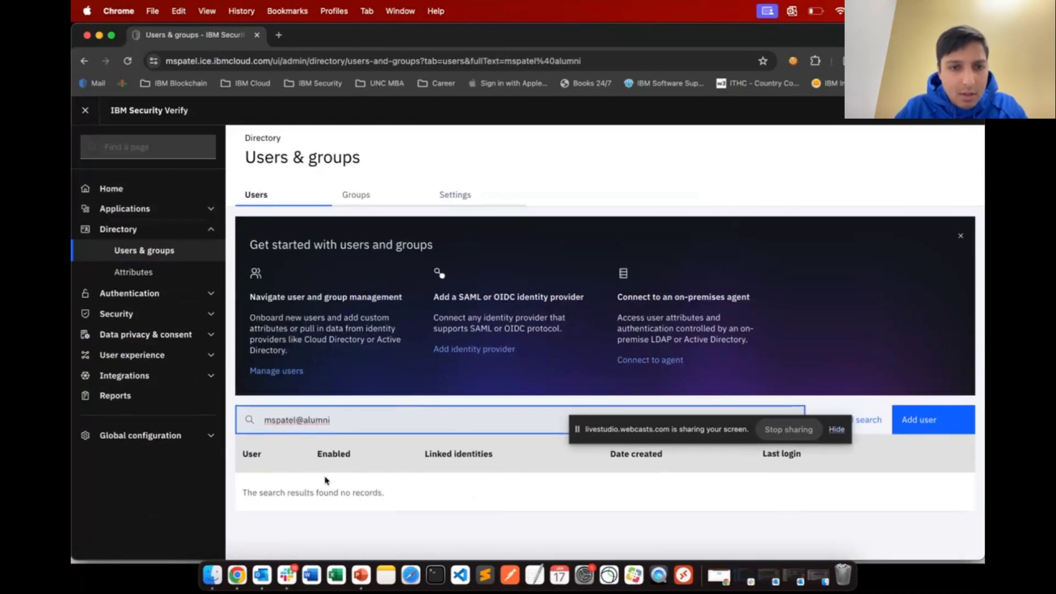
left_click(121, 193)
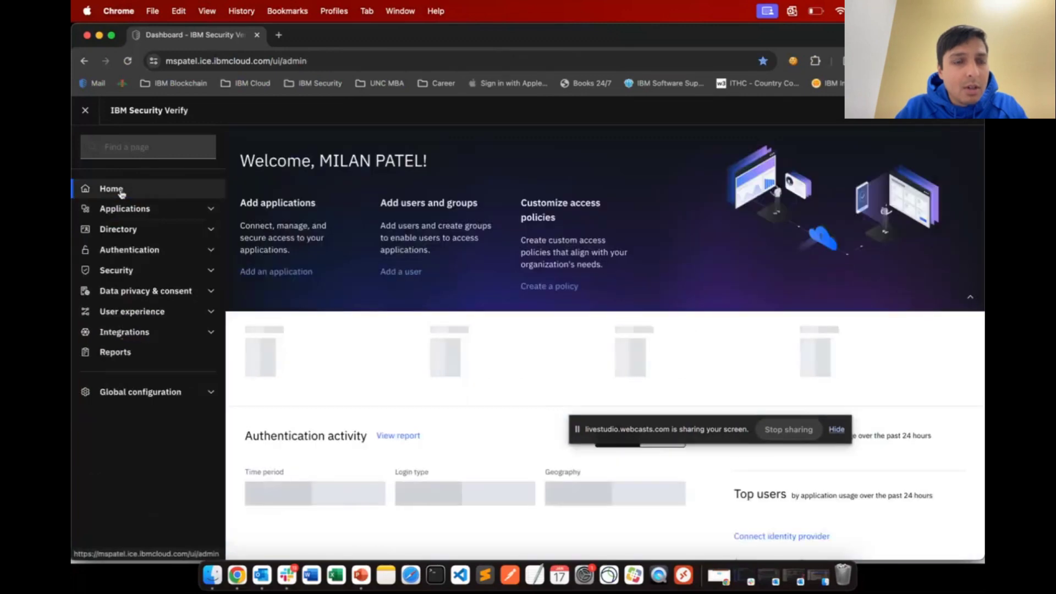
Step: Open a new incognito window and paste the webinarregistration flow link
left_click(152, 11)
left_click(187, 59)
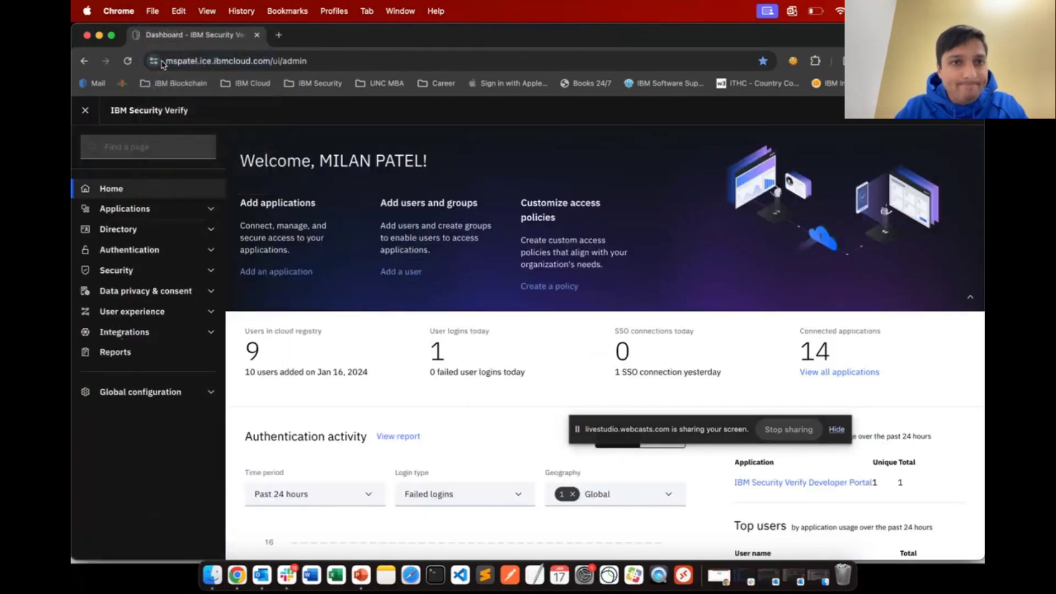
type("https://mspatel.ice.ibmcloud.com/flows?reference=webinarregistration")
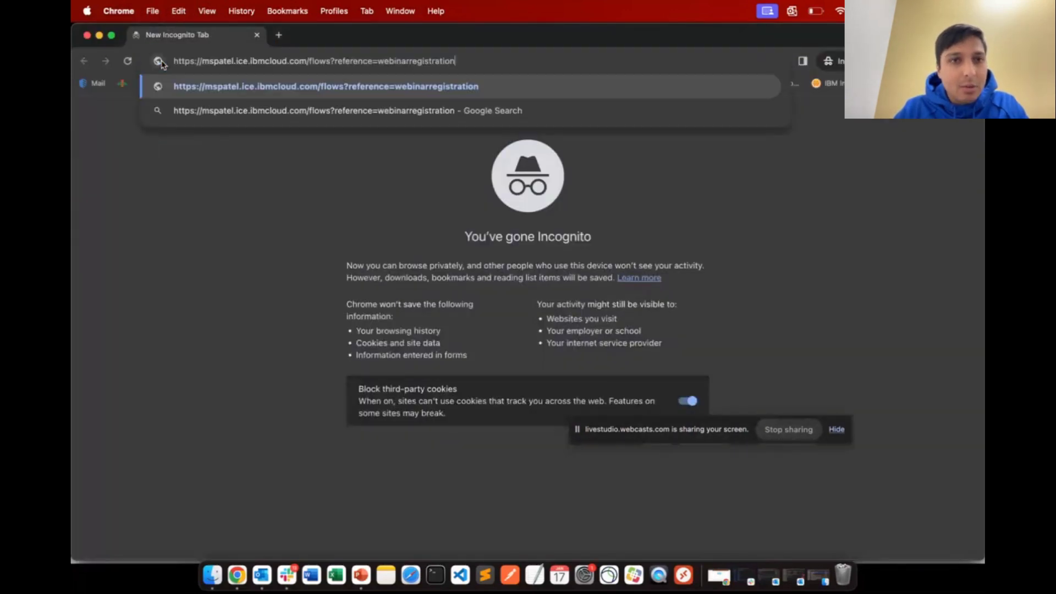
Step: Load the webinarregistration link in incognito, then show all open windows side by side
key("Return")
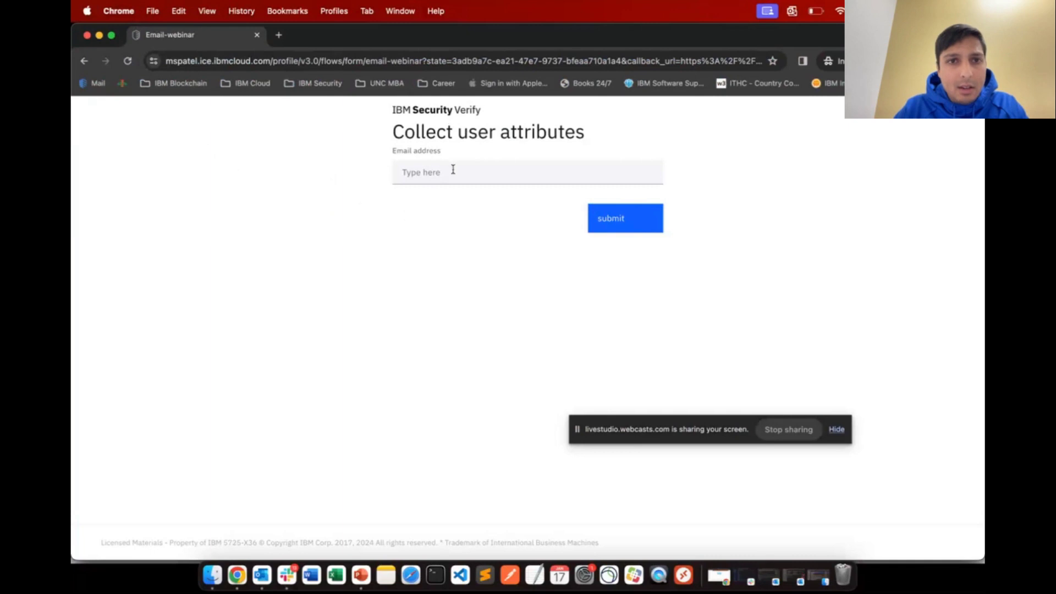
key("ctrl+Up")
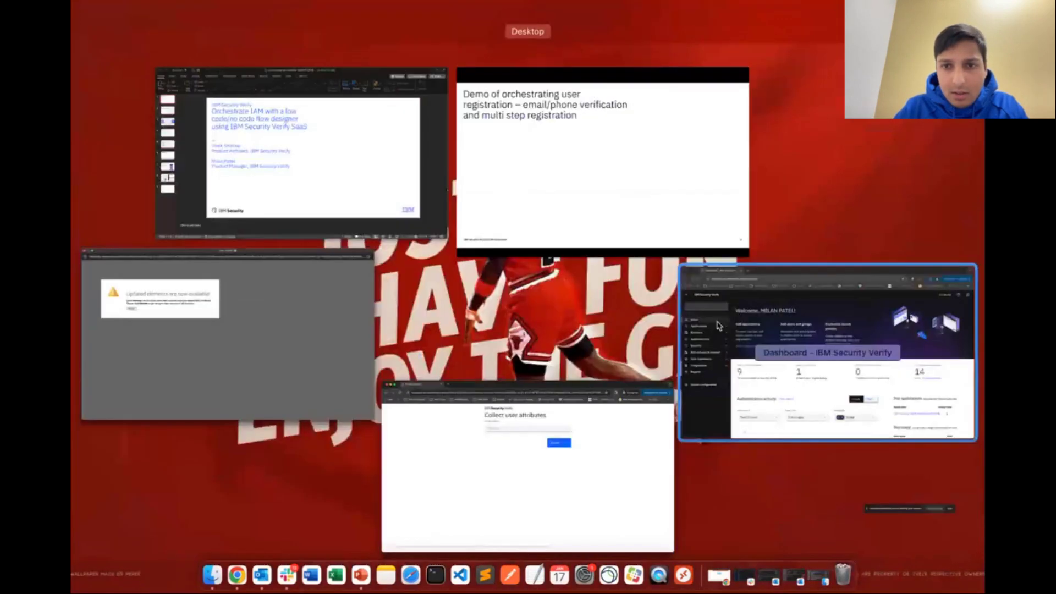
Step: Go to the user forms list under User experience branding in the admin dashboard
left_click(723, 326)
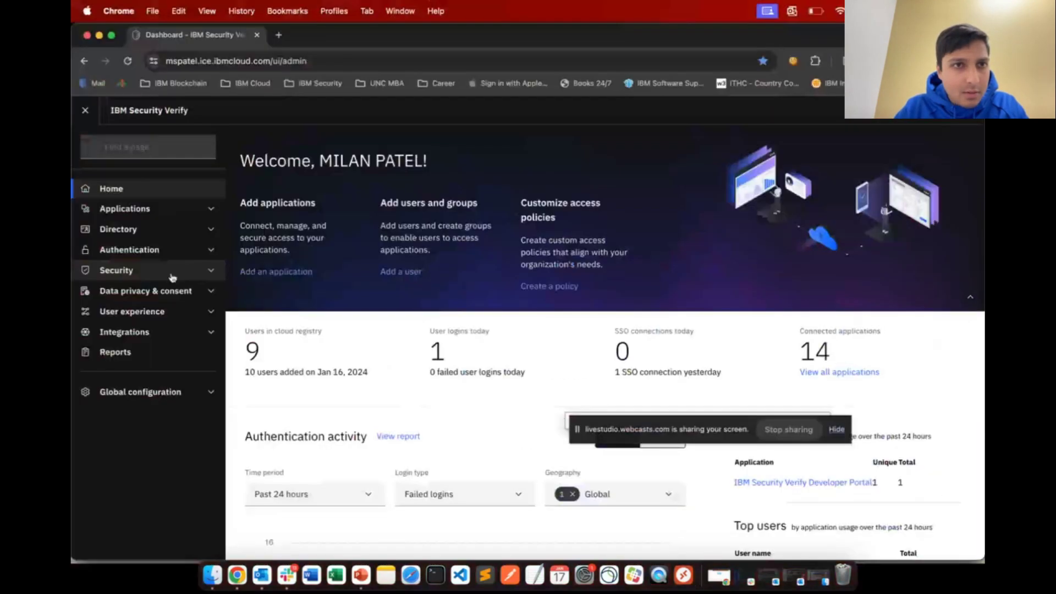
left_click(155, 311)
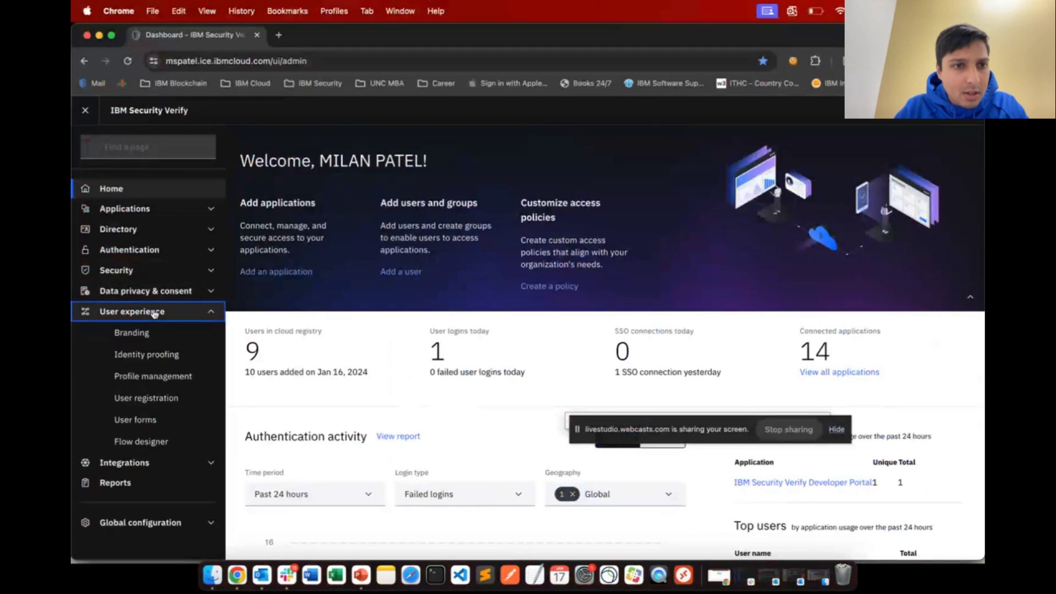
left_click(146, 332)
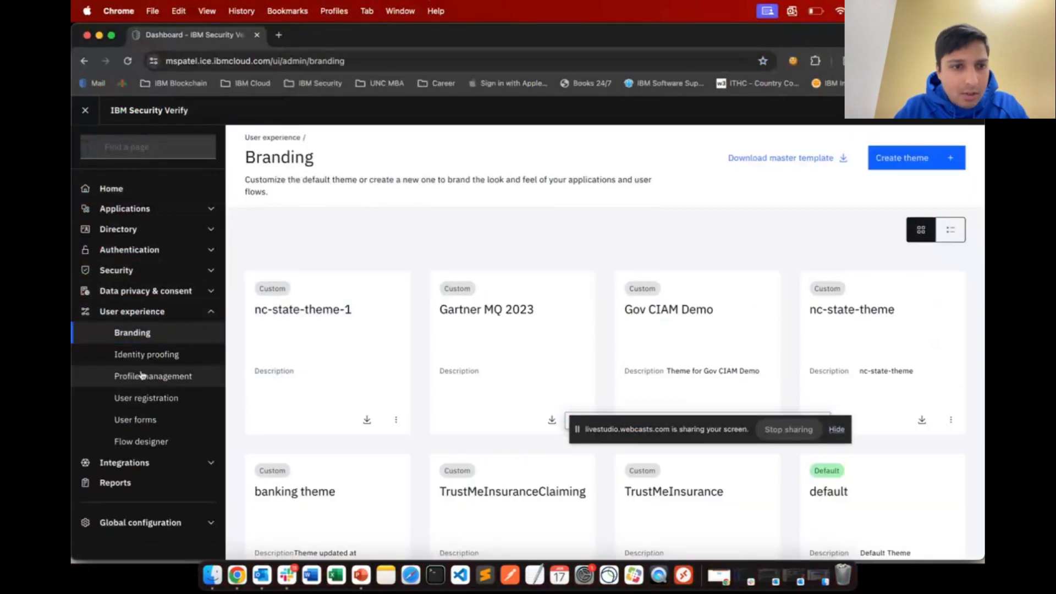
left_click(135, 419)
scroll(415, 358, "down", 3)
Step: Set the Email-webinar form's theme to TrustMeInsurance
left_click(858, 251)
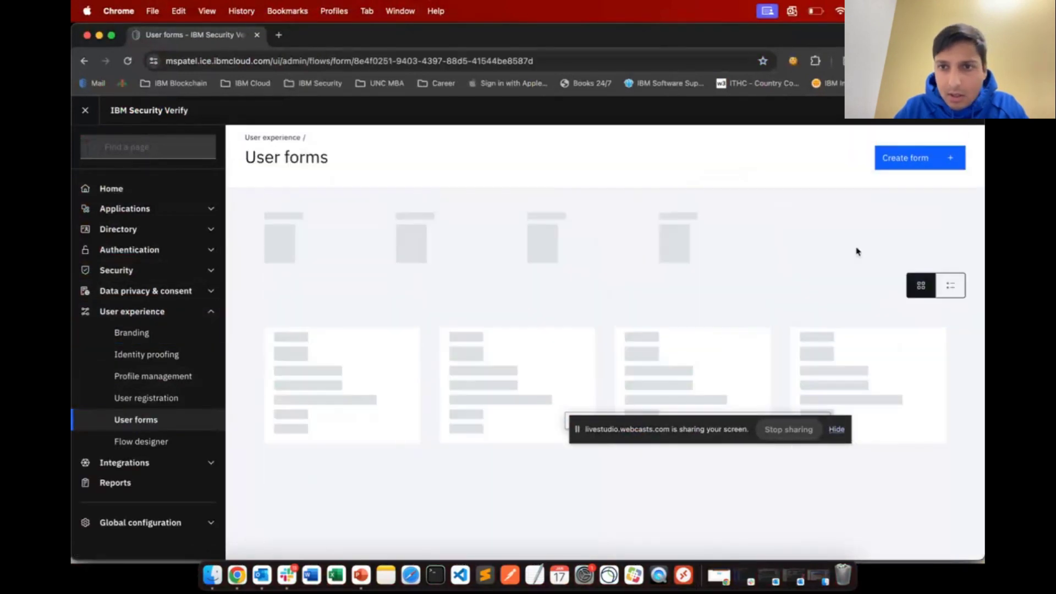
left_click(400, 243)
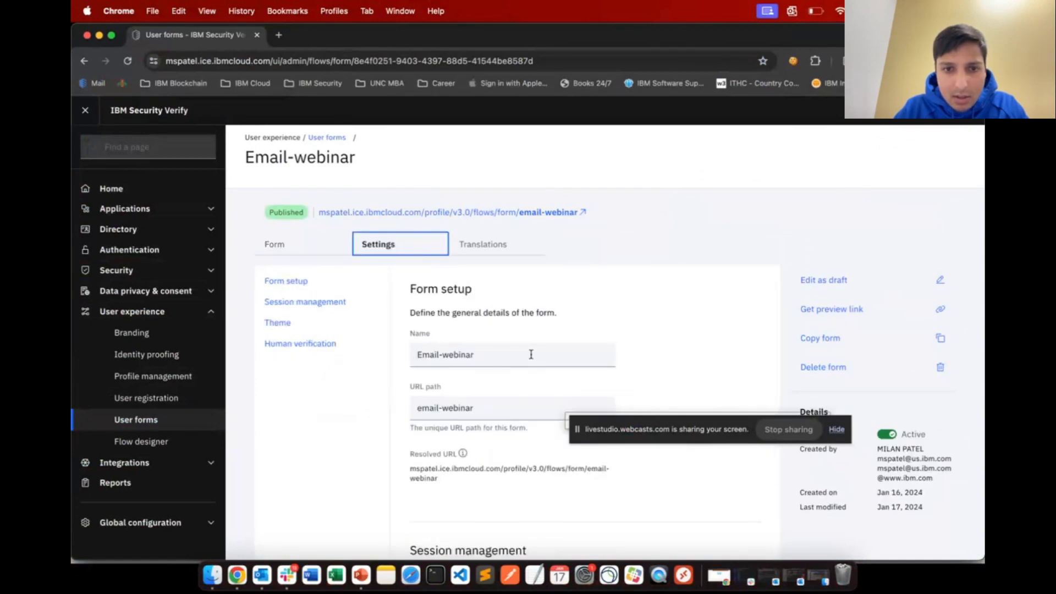
scroll(531, 354, "down", 5)
left_click(596, 335)
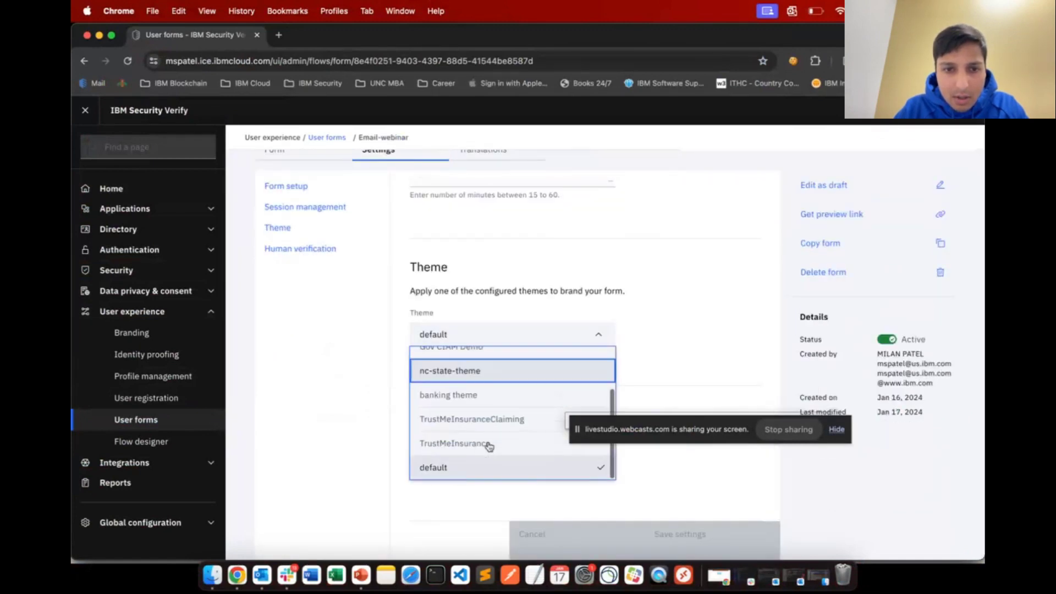
left_click(489, 444)
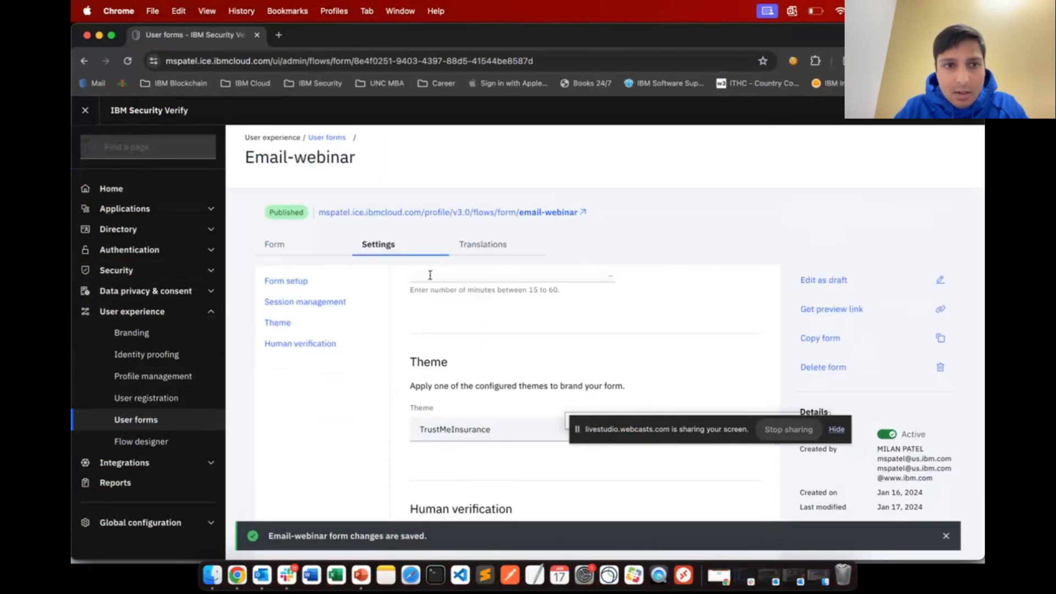
Step: Give the Info-collect-with-consent-webinar form the TrustMeInsurance theme and save it
left_click(330, 138)
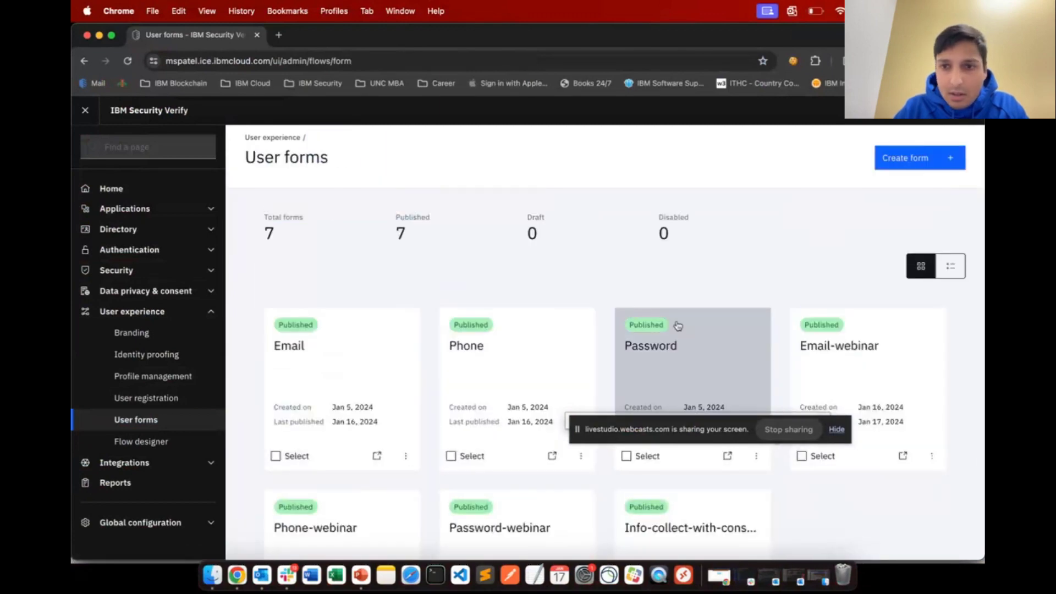
scroll(500, 383, "down", 2)
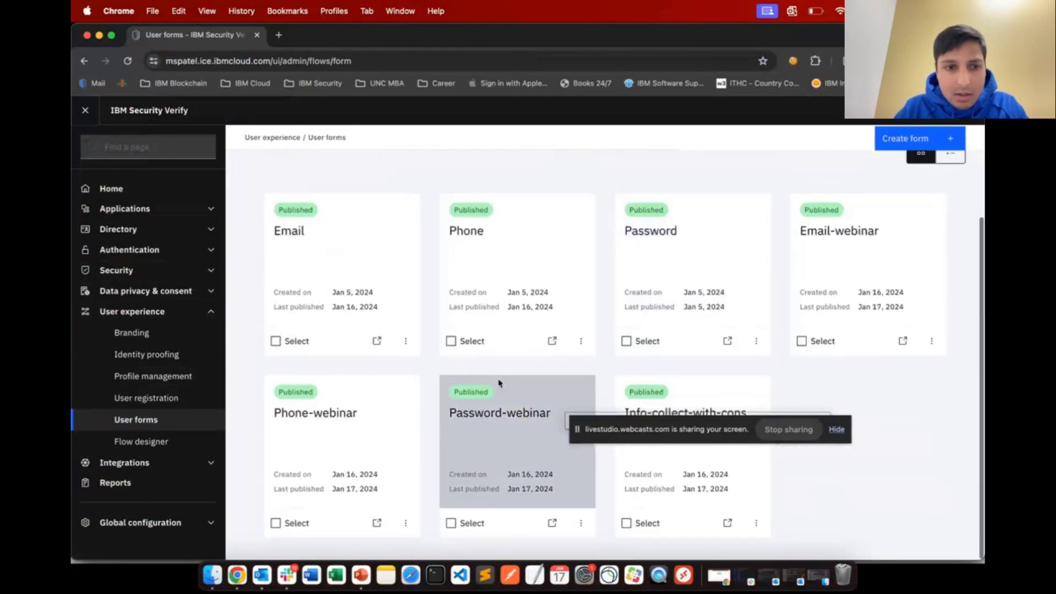
left_click(623, 460)
left_click(406, 249)
scroll(479, 369, "down", 5)
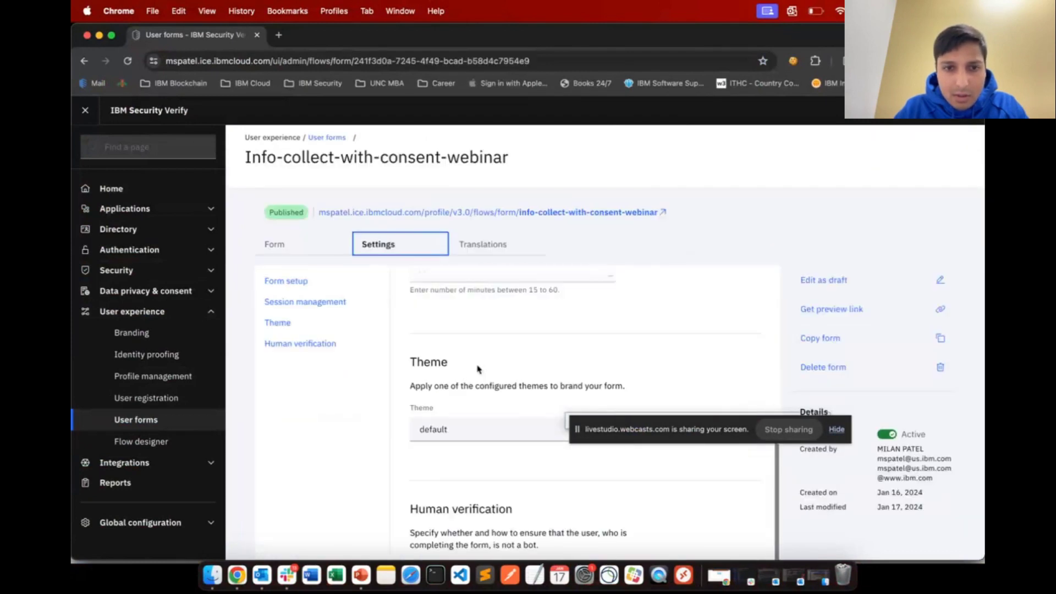
left_click(480, 402)
scroll(468, 405, "down", 5)
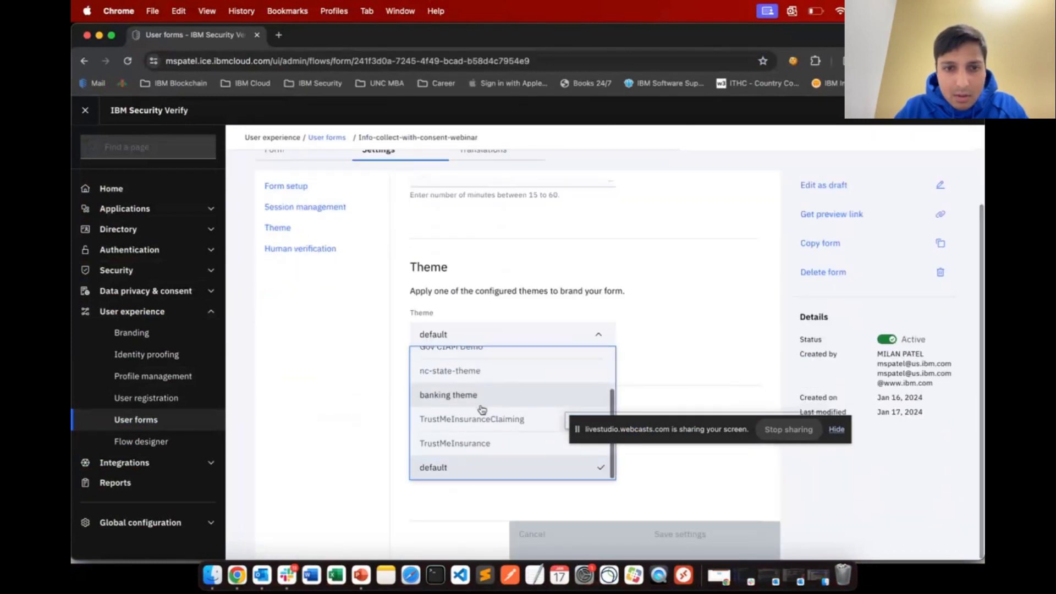
left_click(474, 451)
left_click(691, 540)
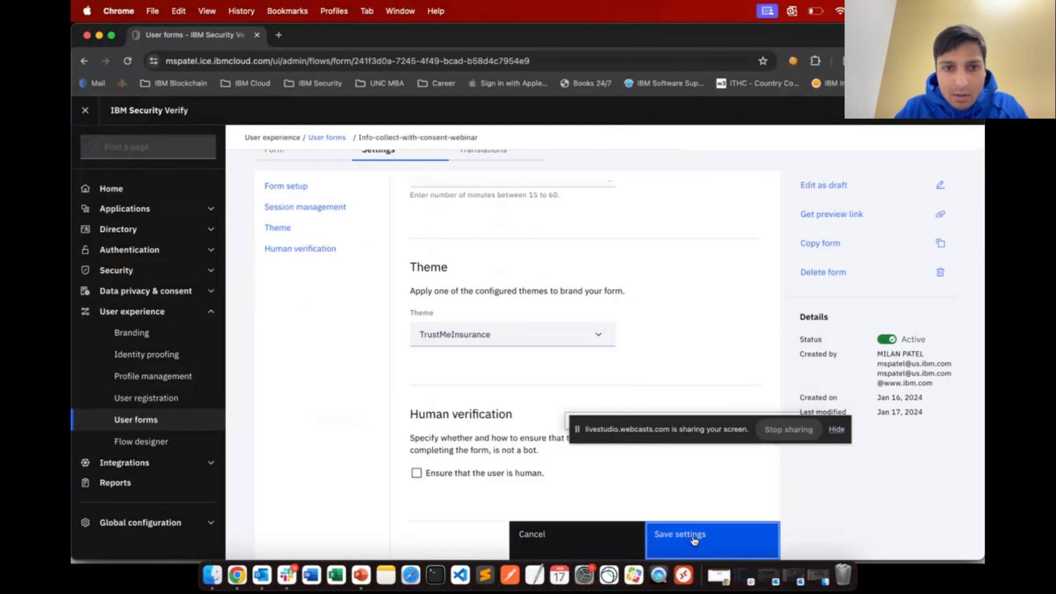
Step: Check the Phone-webinar form's theme setting
left_click(326, 137)
scroll(407, 352, "down", 1)
left_click(358, 438)
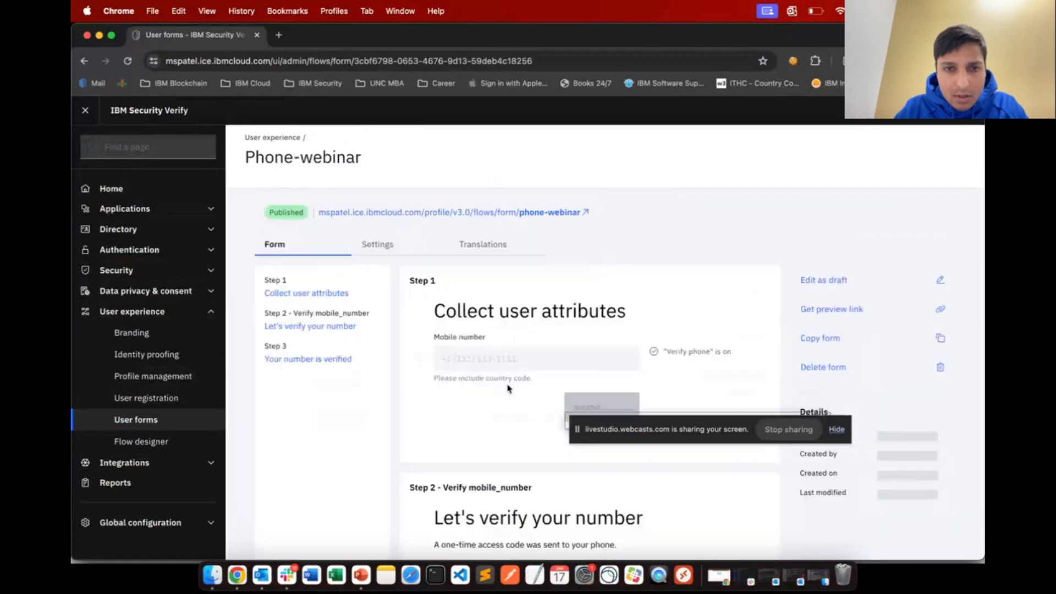
left_click(381, 248)
scroll(471, 361, "down", 10)
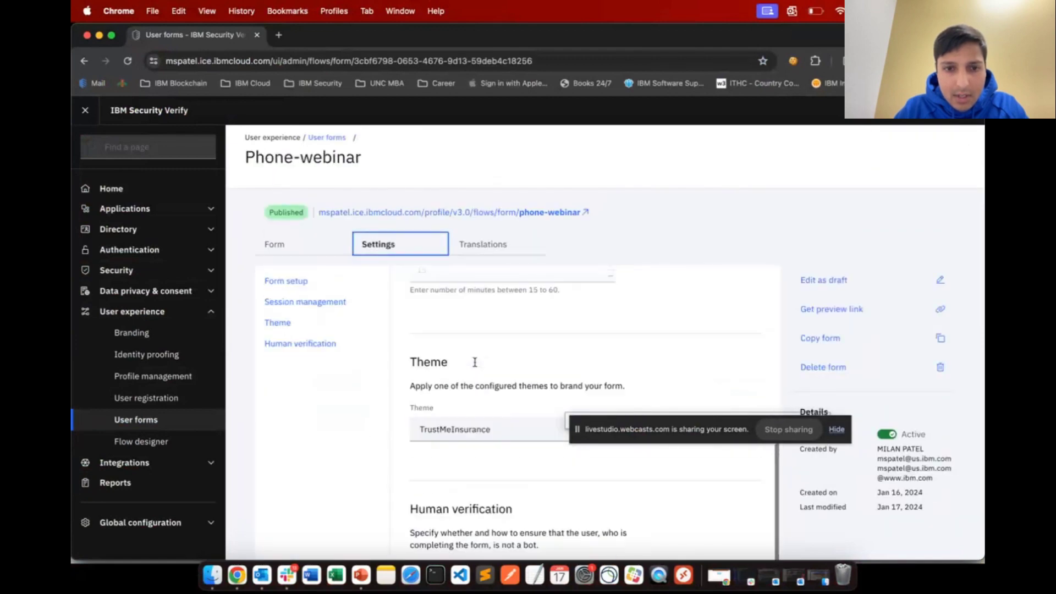
Step: Check the Password-webinar form's theme setting
left_click(343, 142)
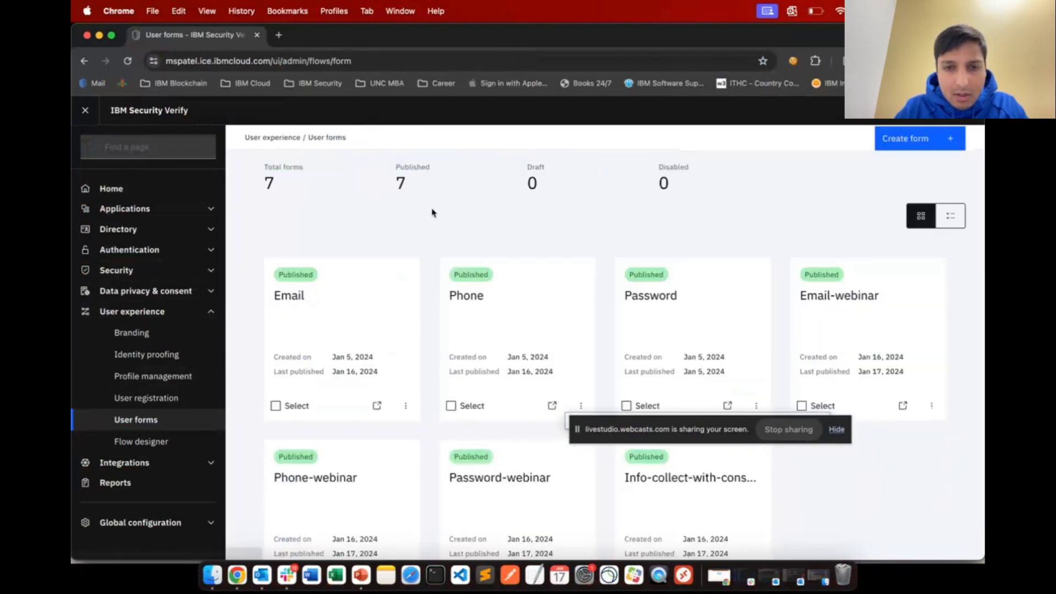
left_click(506, 428)
scroll(506, 427, "down", 2)
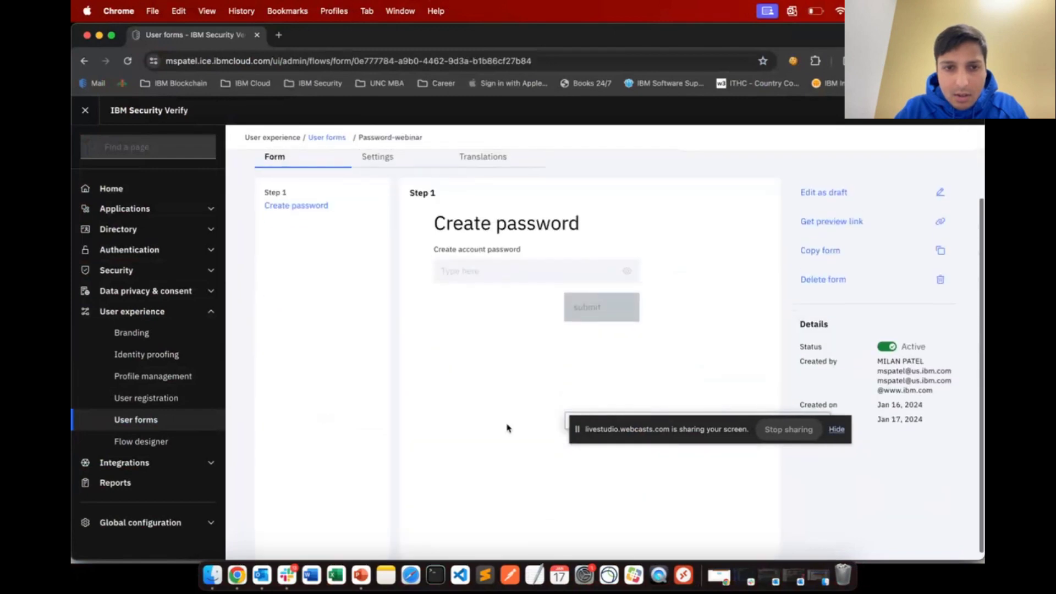
scroll(484, 358, "up", 2)
left_click(379, 245)
scroll(476, 417, "down", 10)
scroll(476, 416, "down", 2)
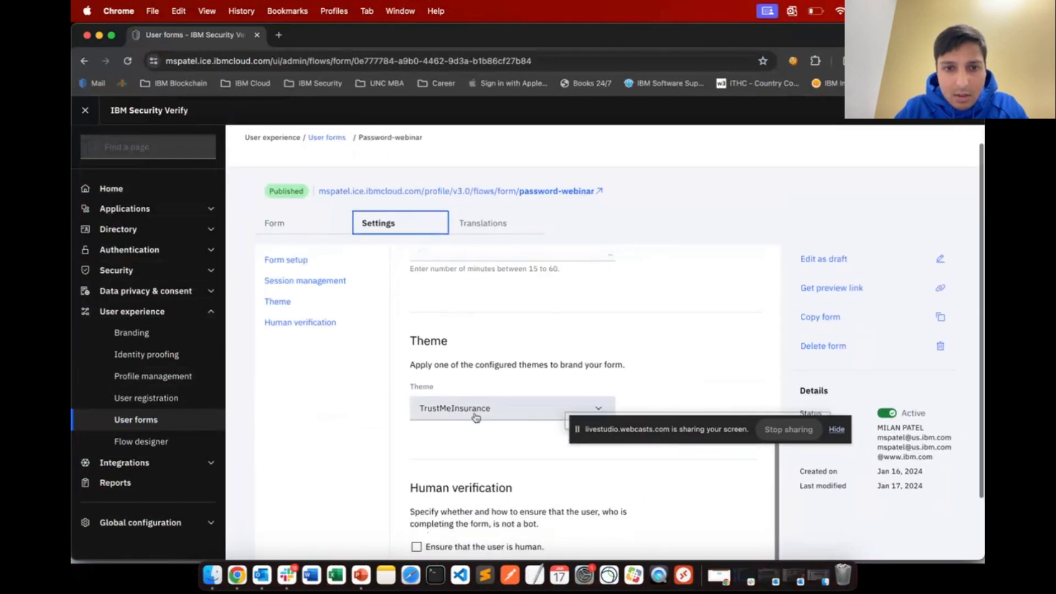
Step: Recheck that Email-webinar and Phone-webinar both use the TrustMeInsurance theme
left_click(327, 138)
left_click(823, 328)
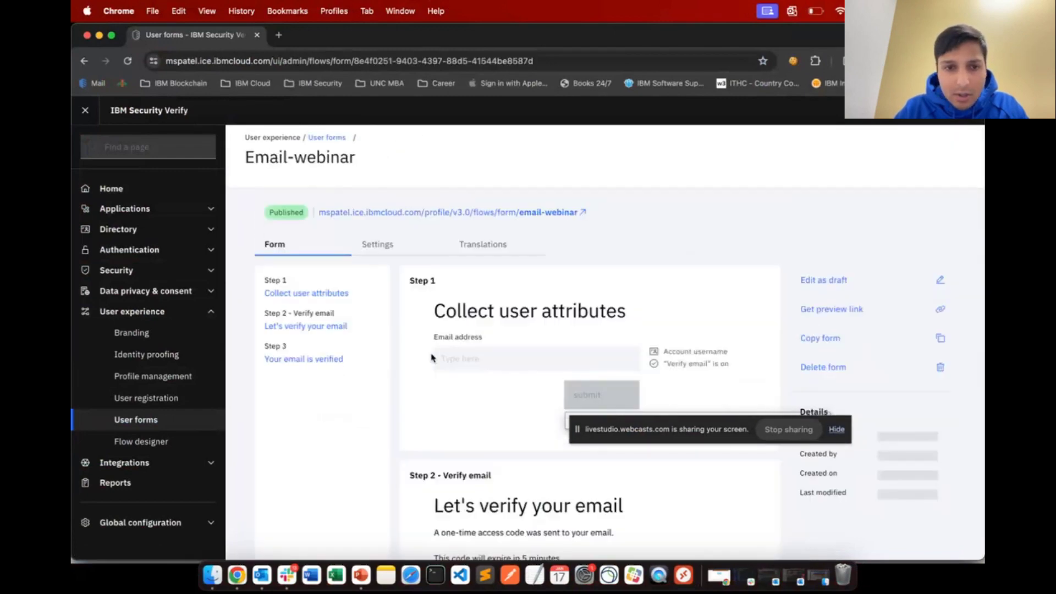
left_click(385, 244)
scroll(448, 405, "down", 5)
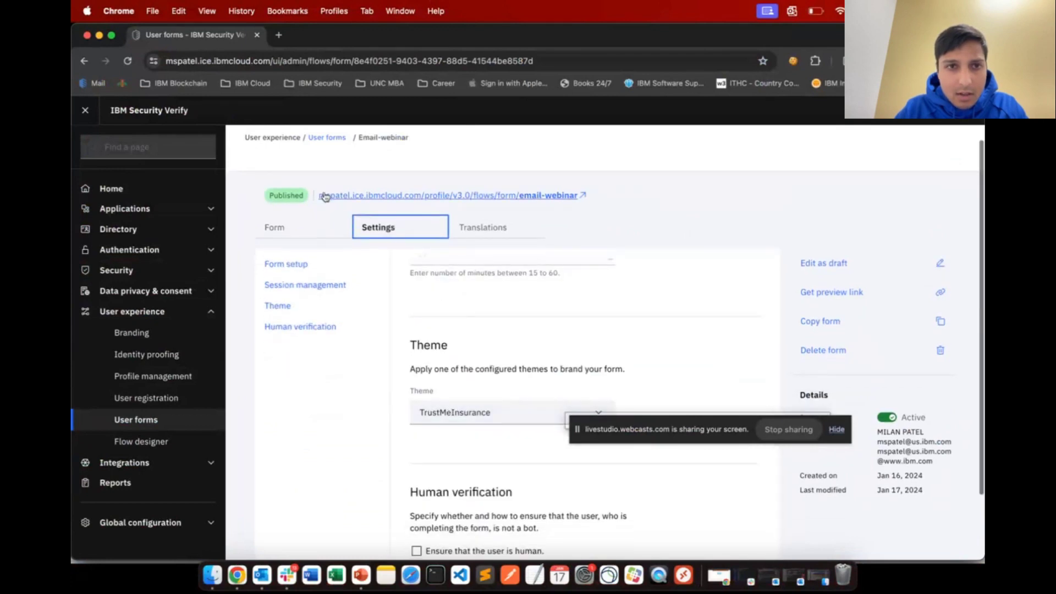
left_click(332, 135)
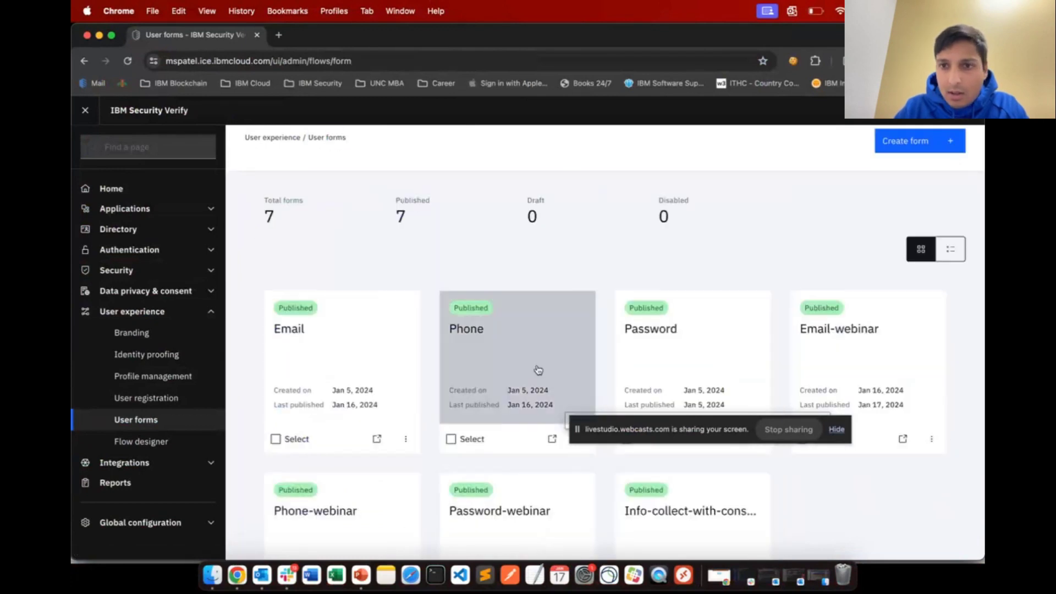
left_click(323, 523)
scroll(403, 365, "down", 6)
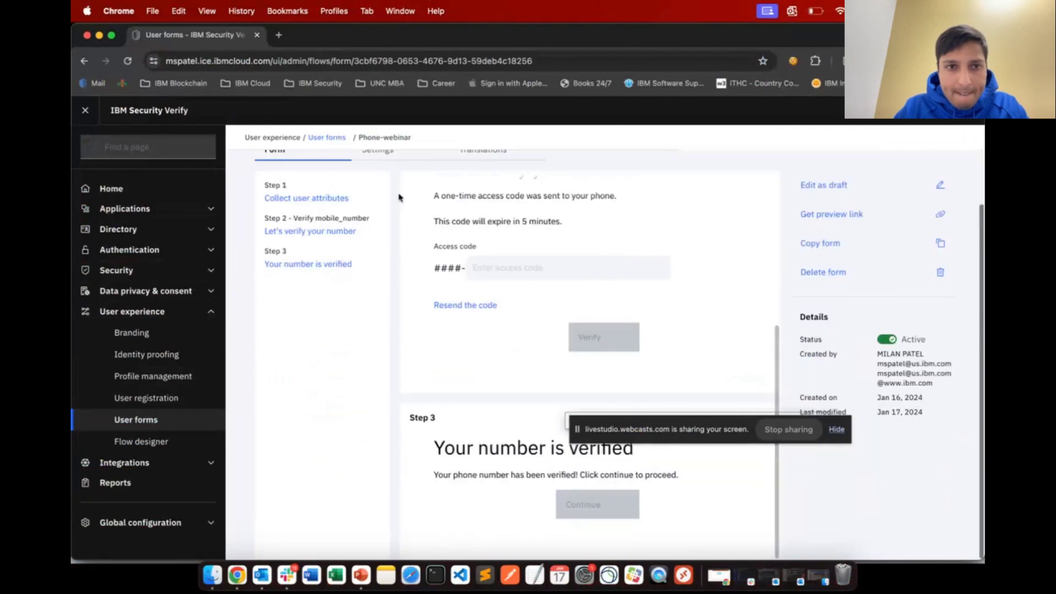
left_click(381, 158)
scroll(407, 370, "down", 3)
scroll(406, 370, "down", 3)
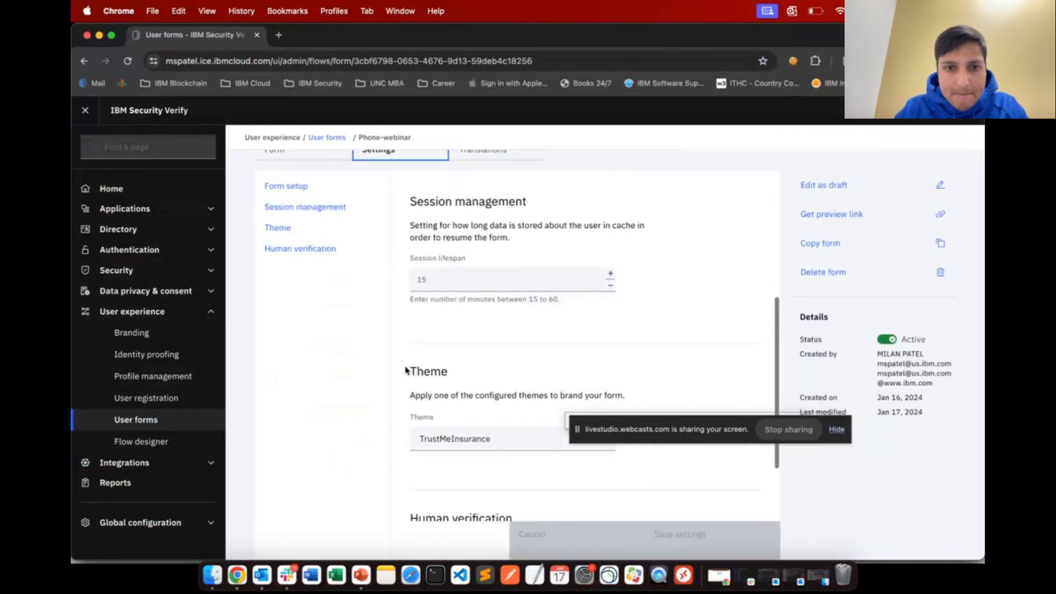
key("ctrl+Up")
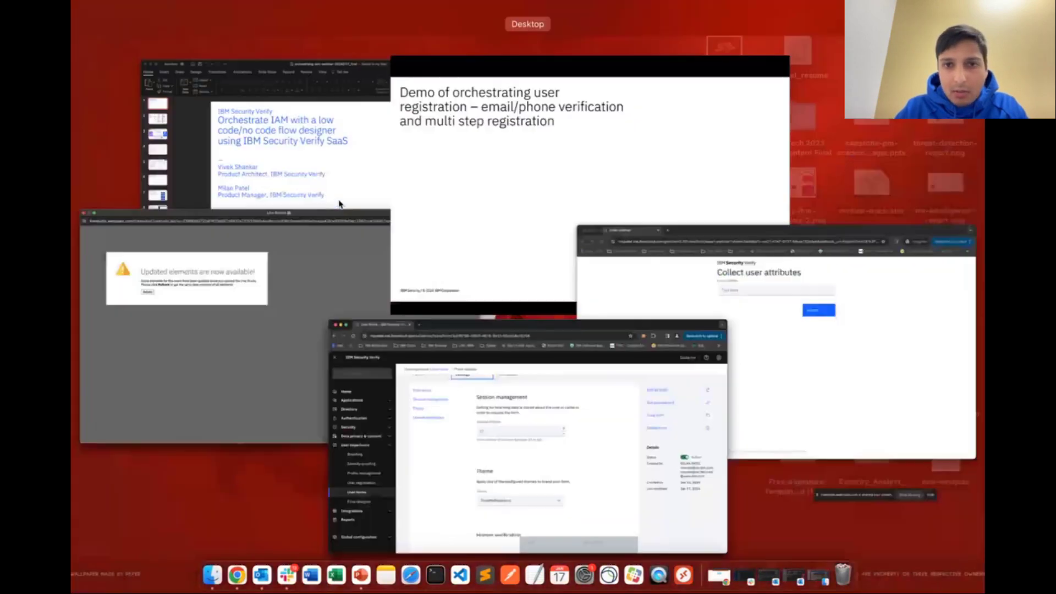
Step: Replace the old test window with an incognito window loading the Email-webinar registration URL
left_click(775, 316)
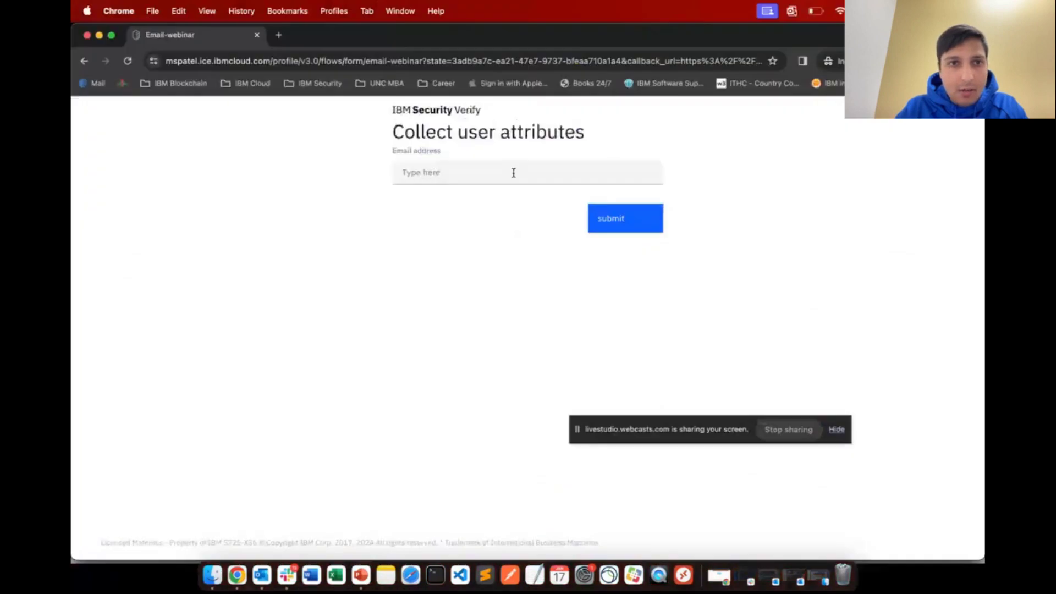
left_click(86, 35)
left_click(153, 11)
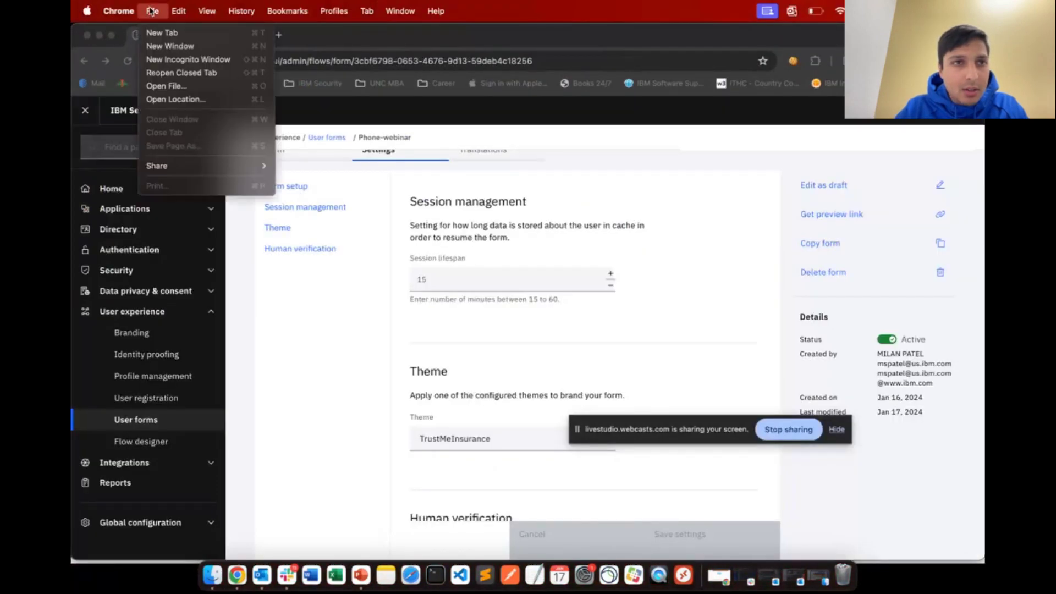
left_click(165, 51)
type("https://mspatel.ice.ibmcloud.com/flows/?reference=webinarregistration")
key("Return")
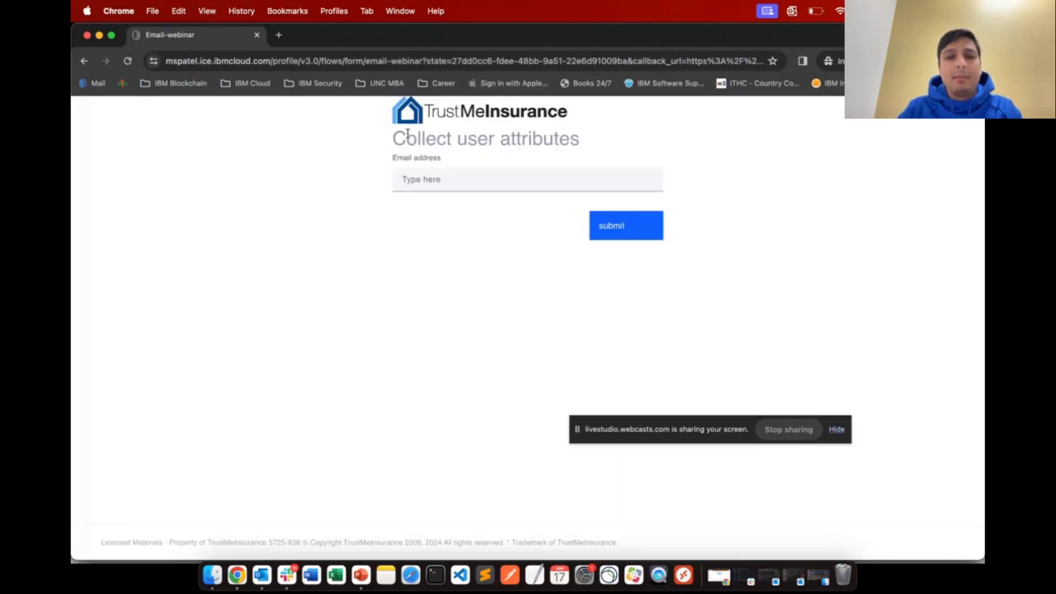
Step: Fill in a saved email address and submit it to request a verification code
left_click(450, 180)
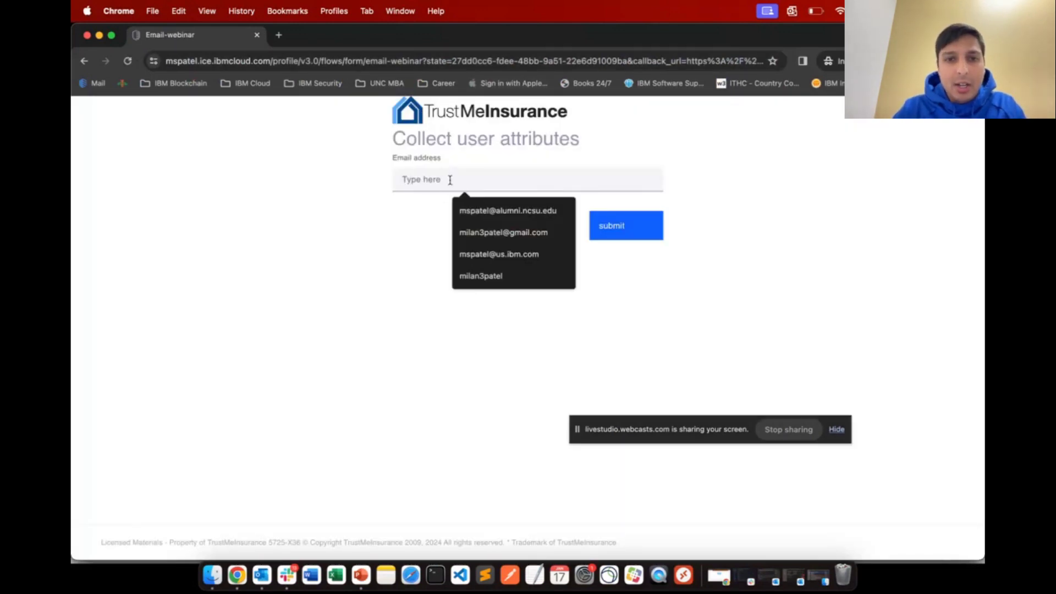
left_click(471, 210)
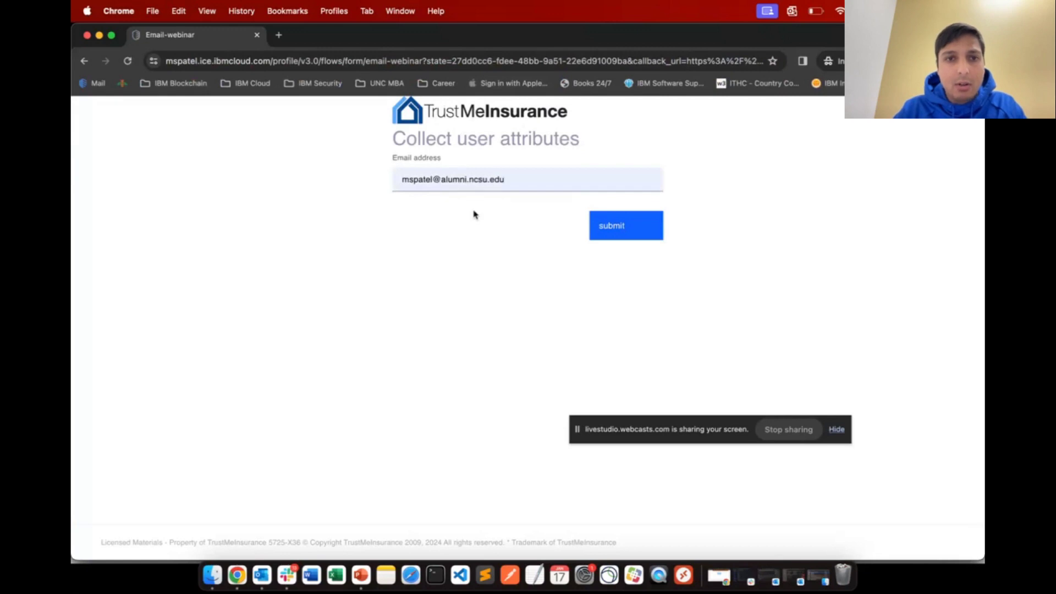
left_click(607, 223)
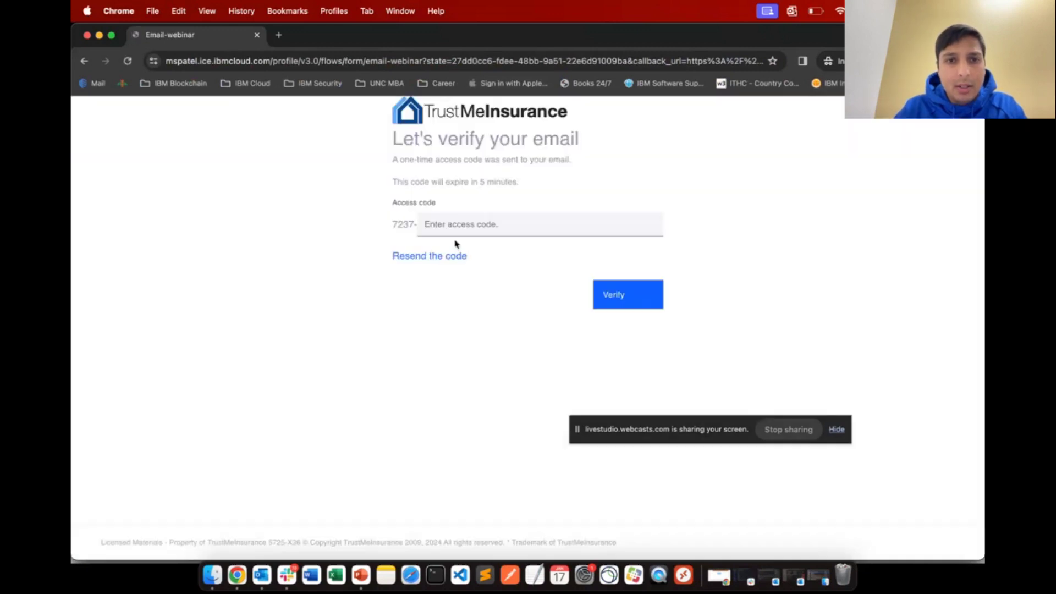
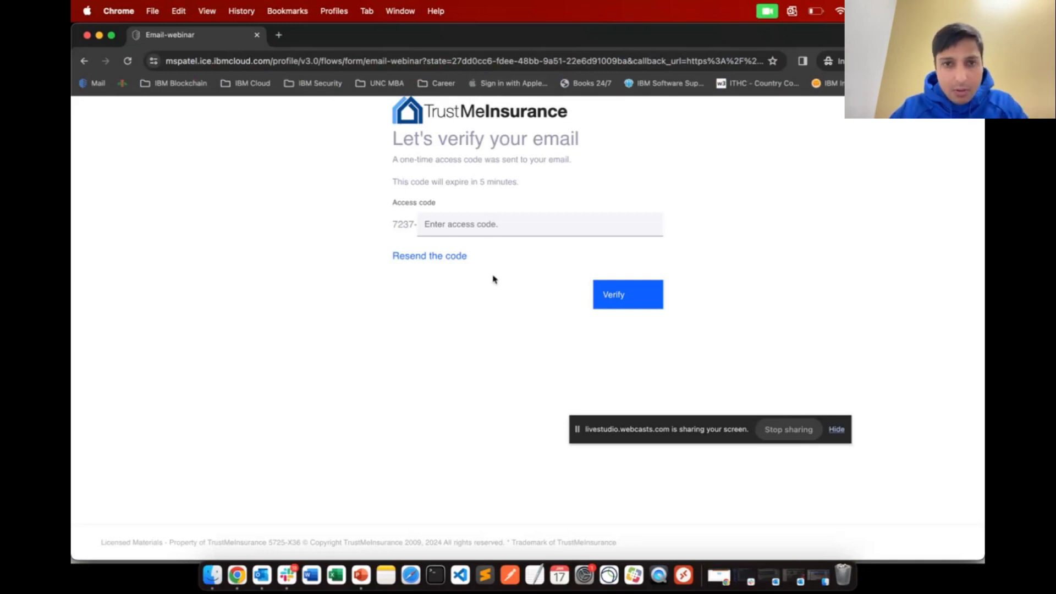
Step: Verify the email address by entering the emailed access code
left_click(486, 223)
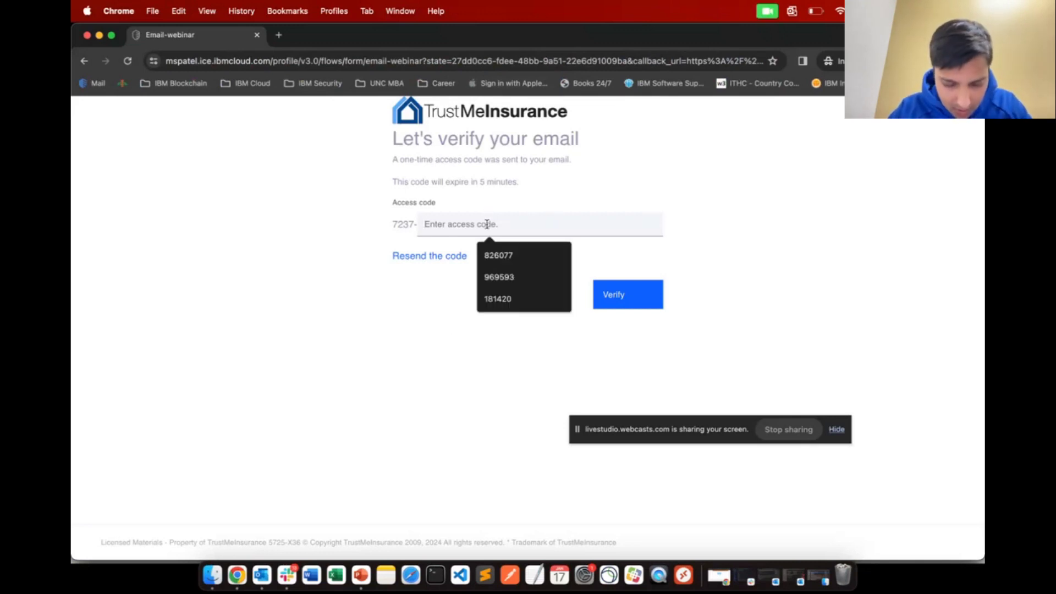
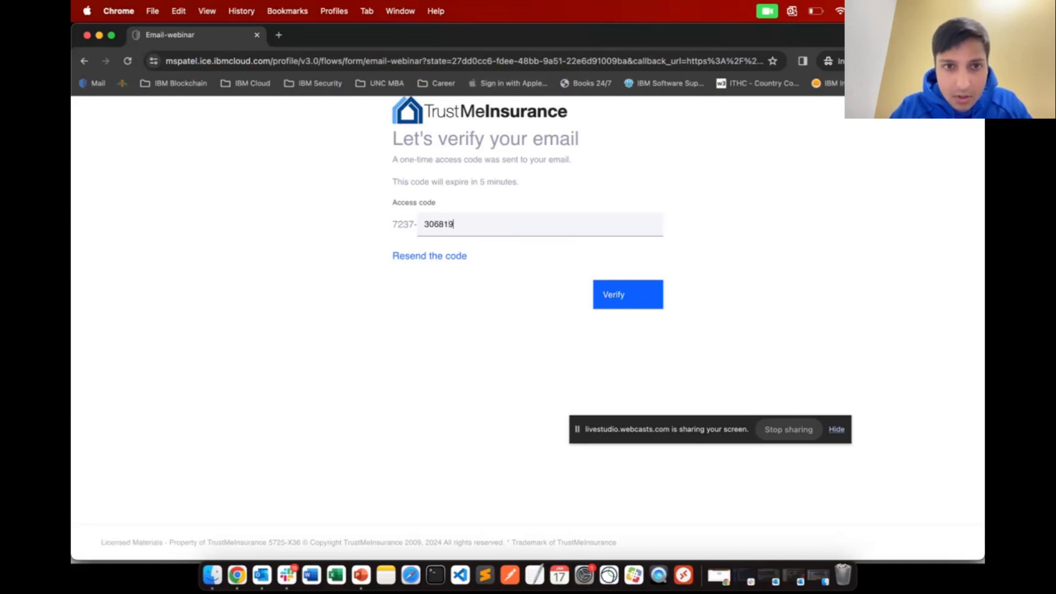
left_click(602, 288)
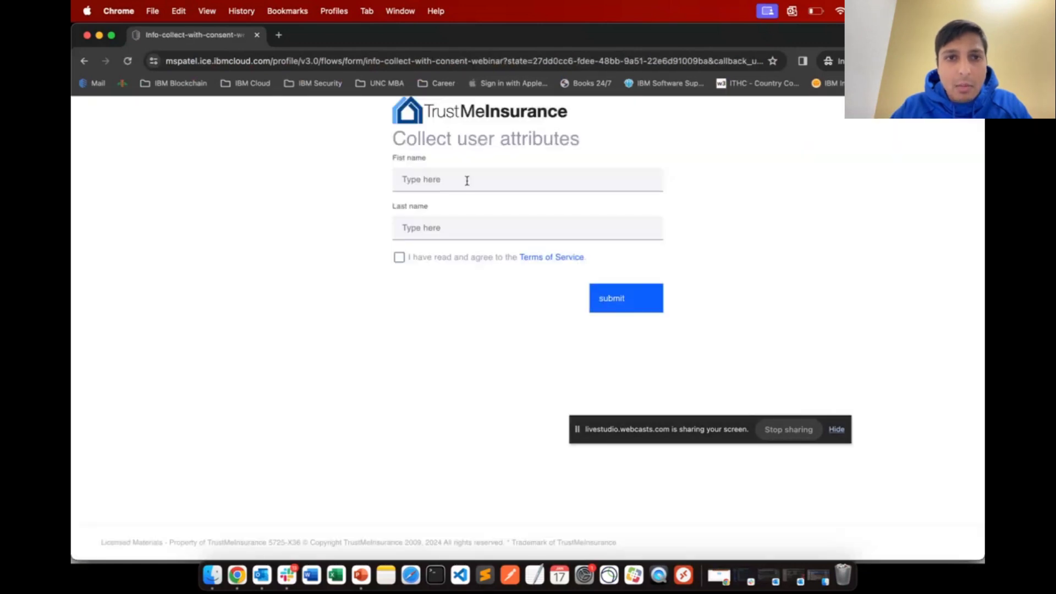
Step: Fill in the new user's first and last name on the registration form
left_click(466, 180)
type("Milan")
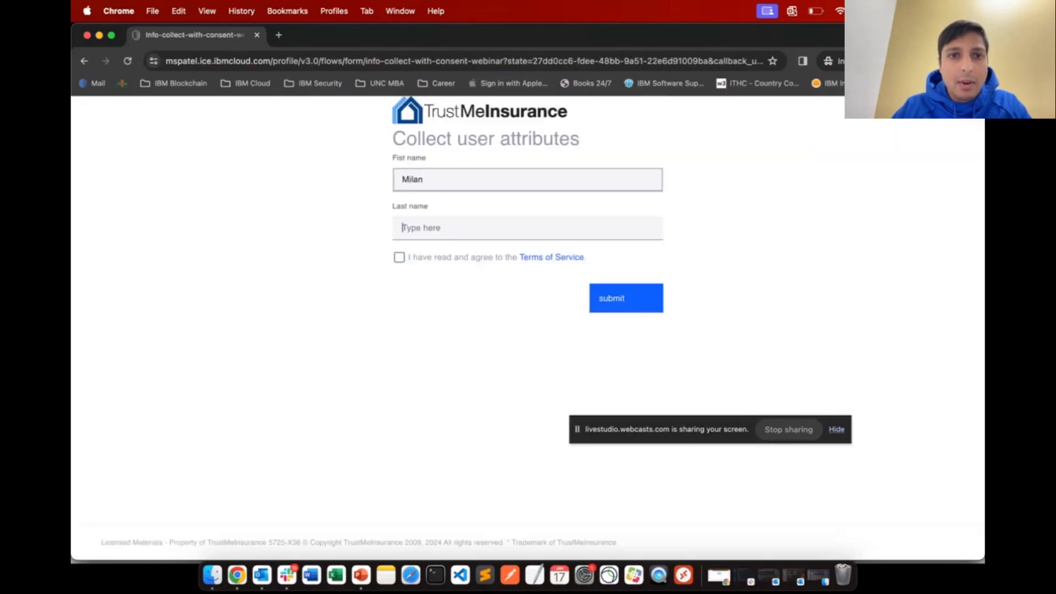
key("Tab")
type("pa")
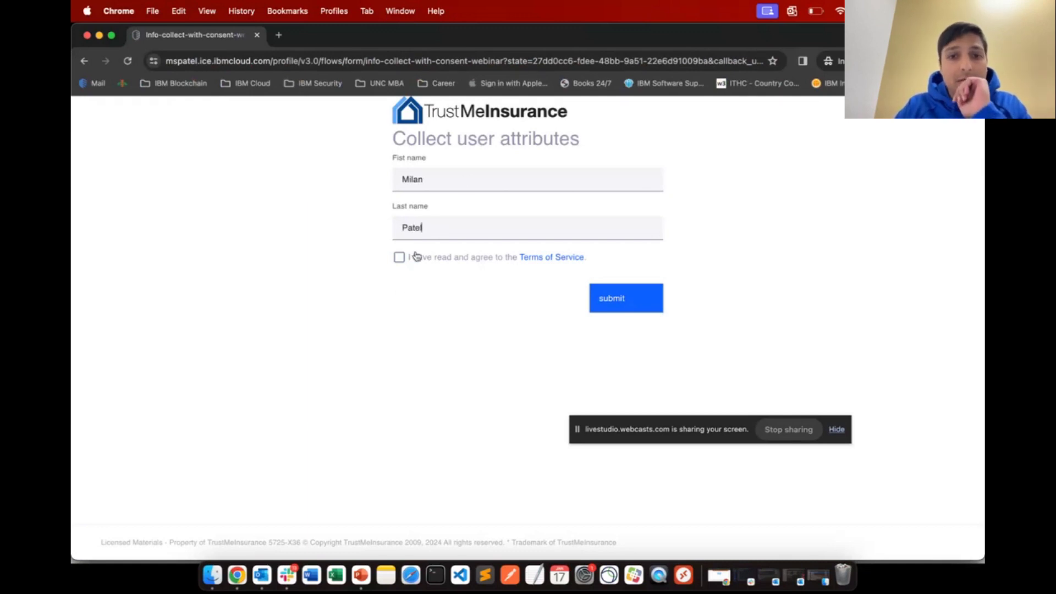
Step: Review the Terms of Service in a new tab, then return to the registration form
left_click(563, 262)
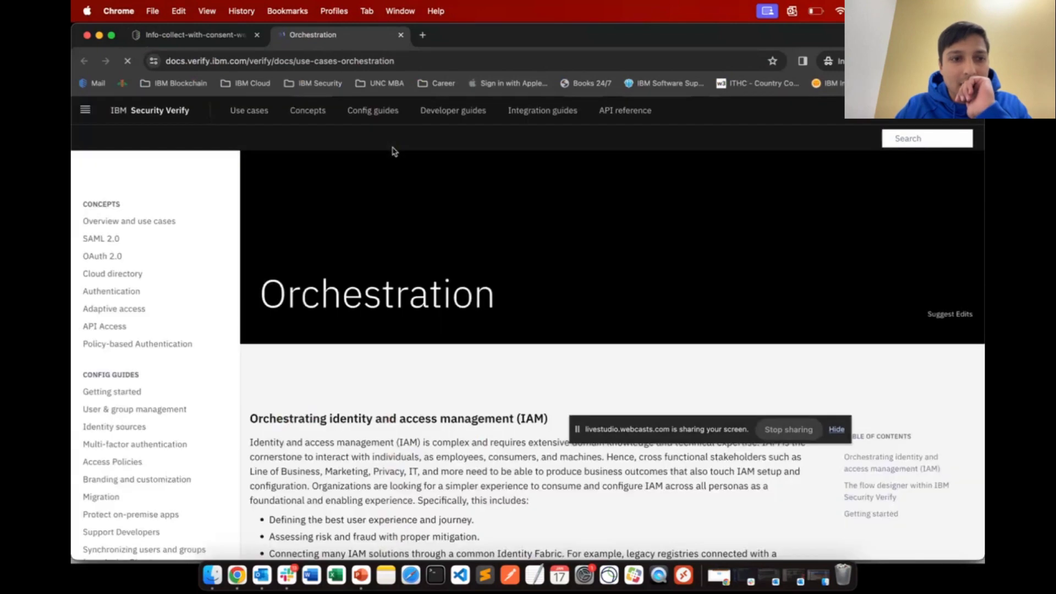
scroll(401, 278, "down", 10)
scroll(401, 279, "down", 10)
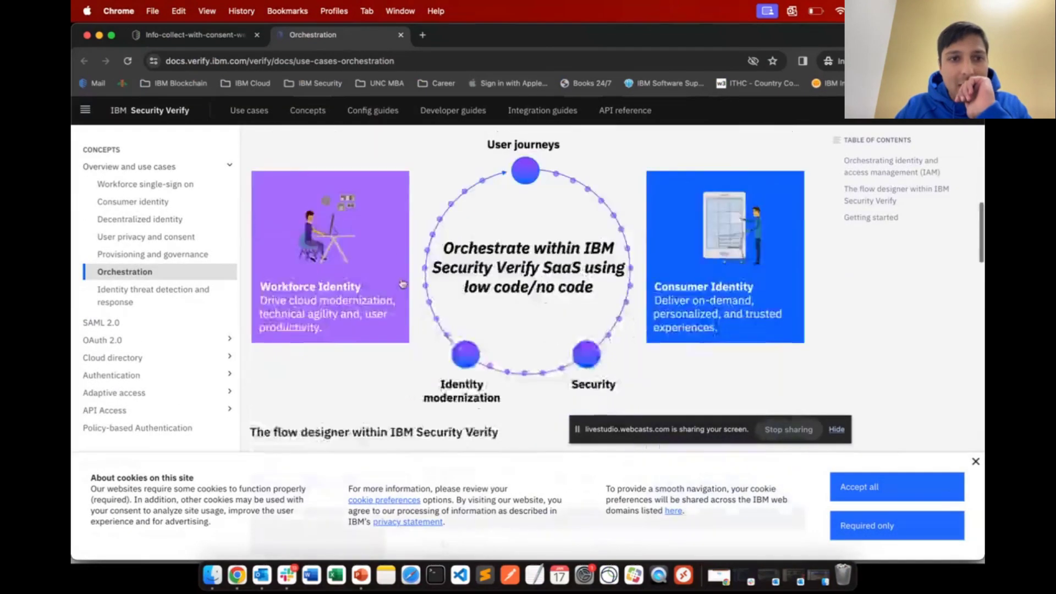
scroll(401, 278, "up", 9)
left_click(193, 35)
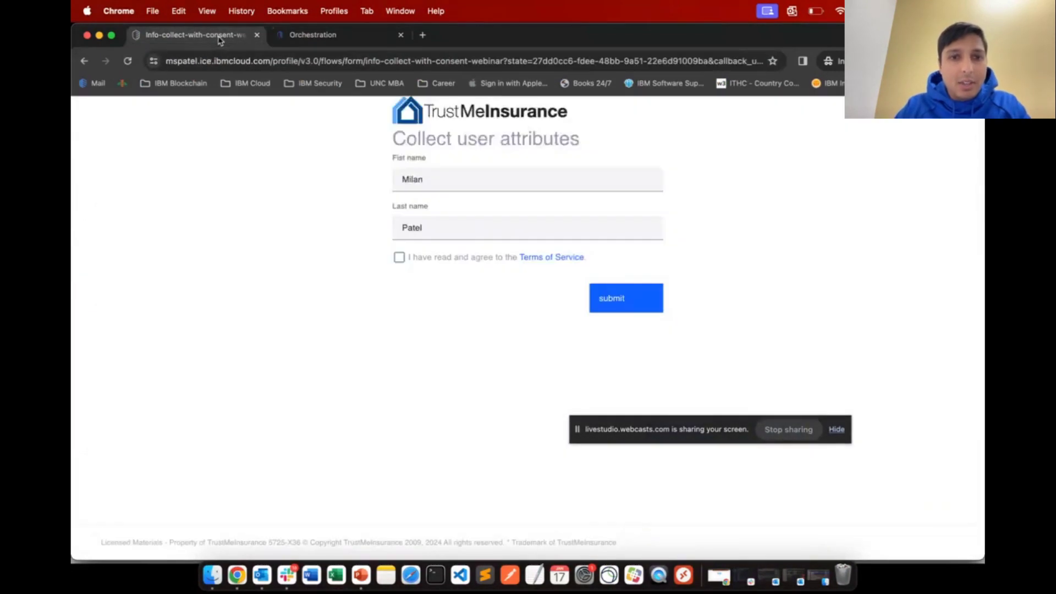
Step: Submit the name details and mobile number, then verify the phone with the SMS access code
left_click(619, 308)
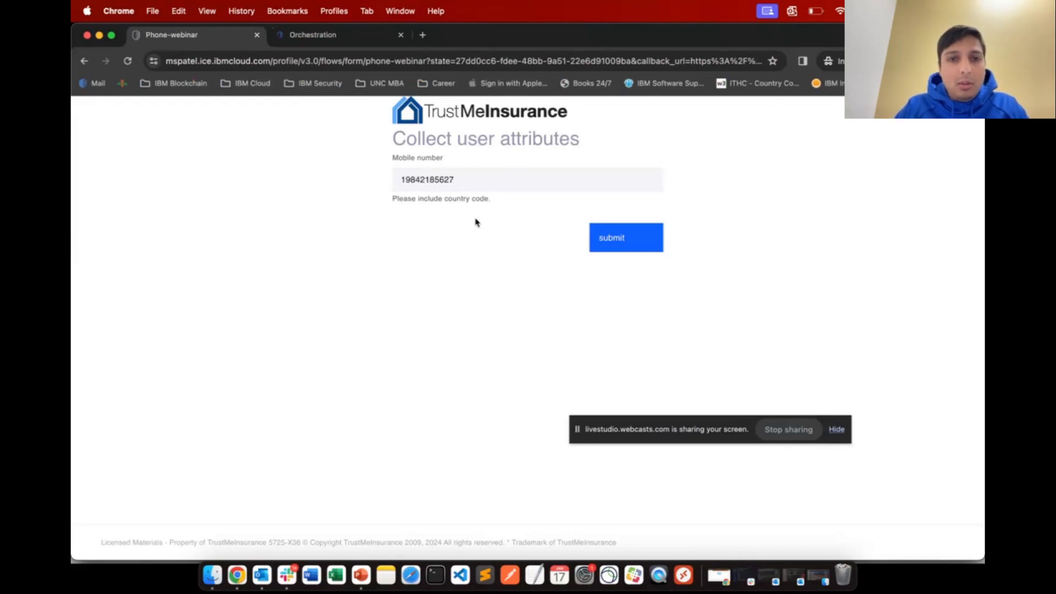
left_click(603, 239)
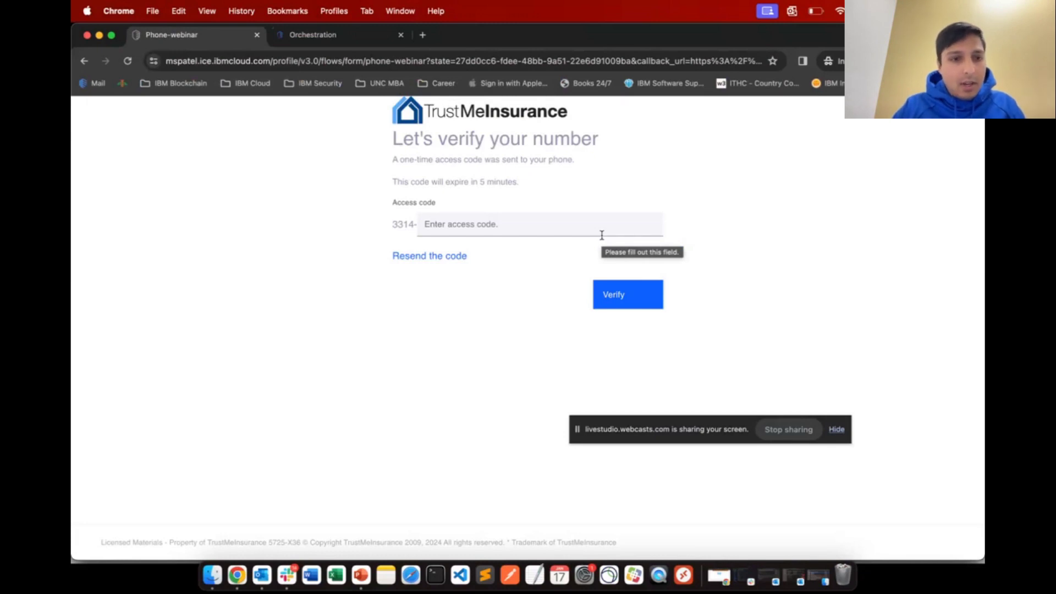
left_click(551, 227)
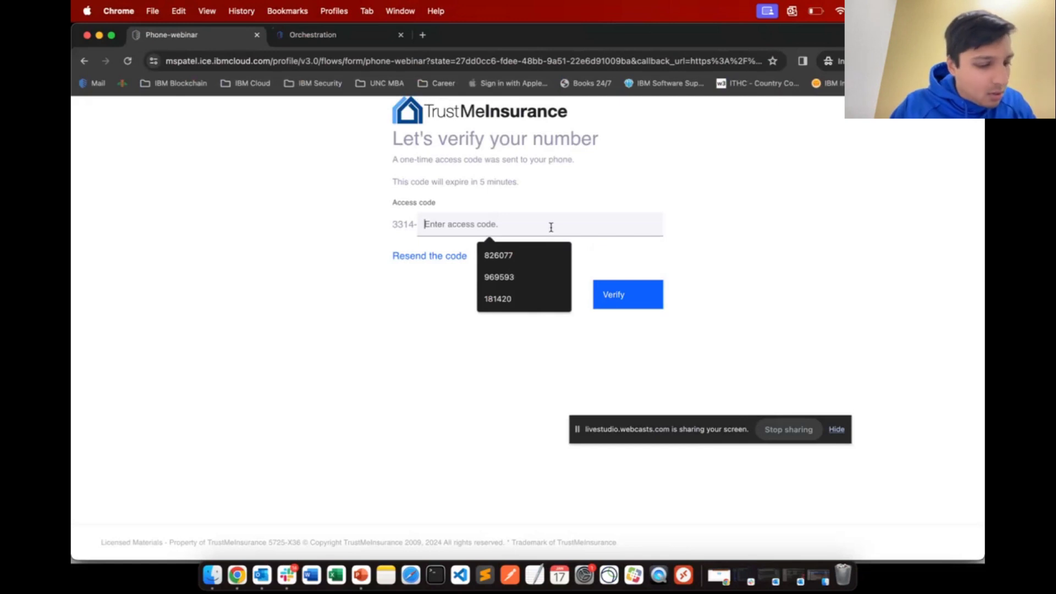
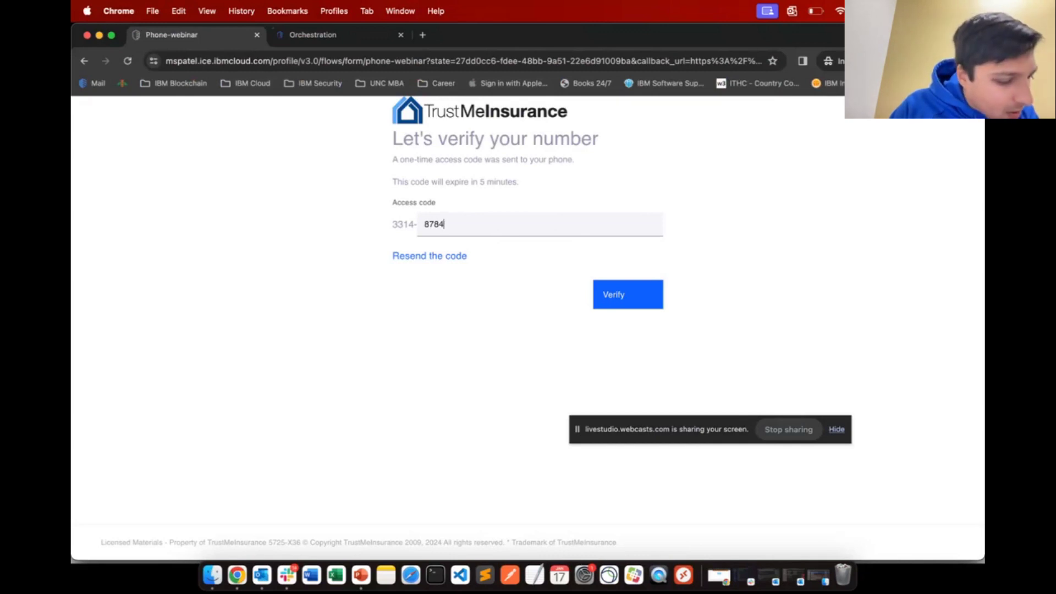
left_click(600, 299)
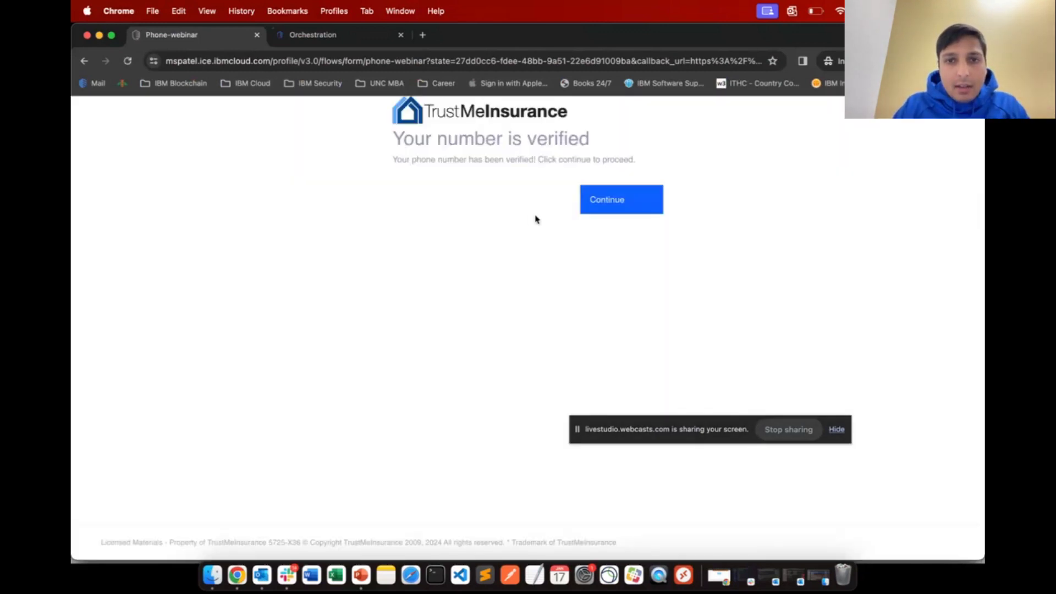
left_click(604, 201)
Step: Create and submit the new account password, clearing and re-entering it first
left_click(500, 184)
type("••")
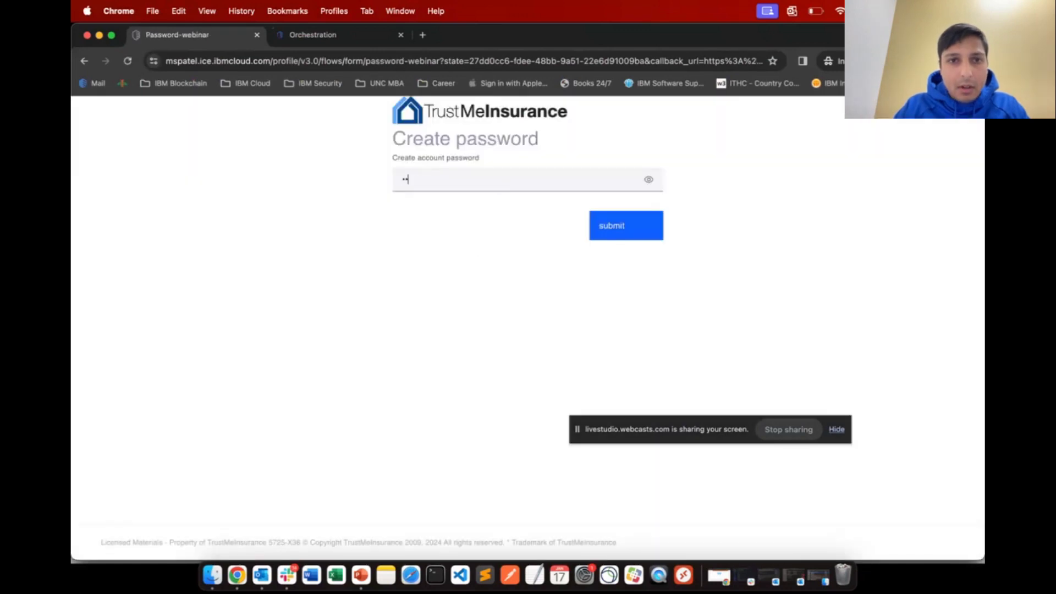
type("••••••")
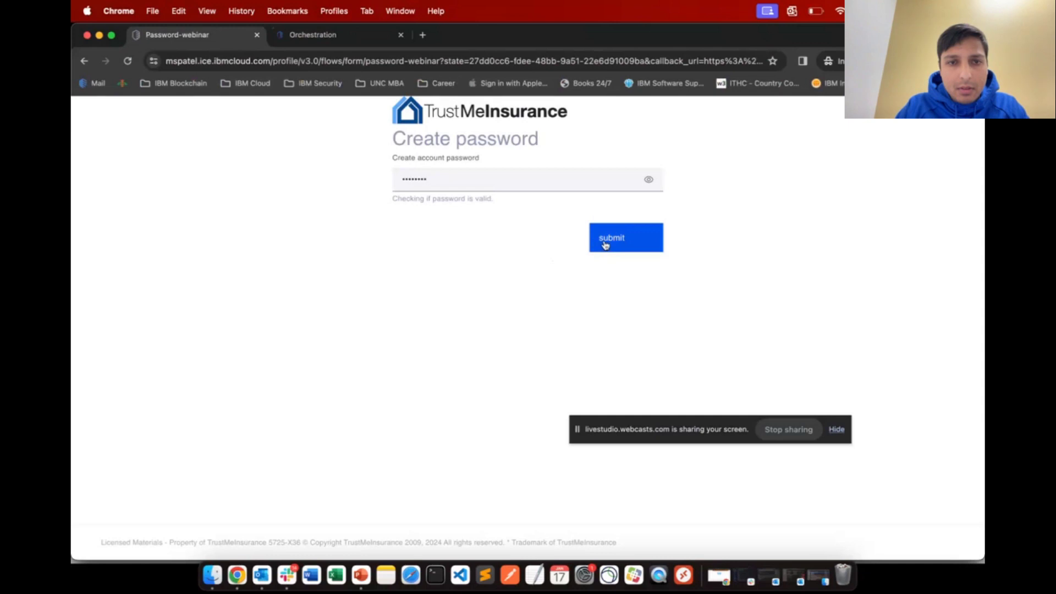
double_click(534, 179)
key("BackSpace")
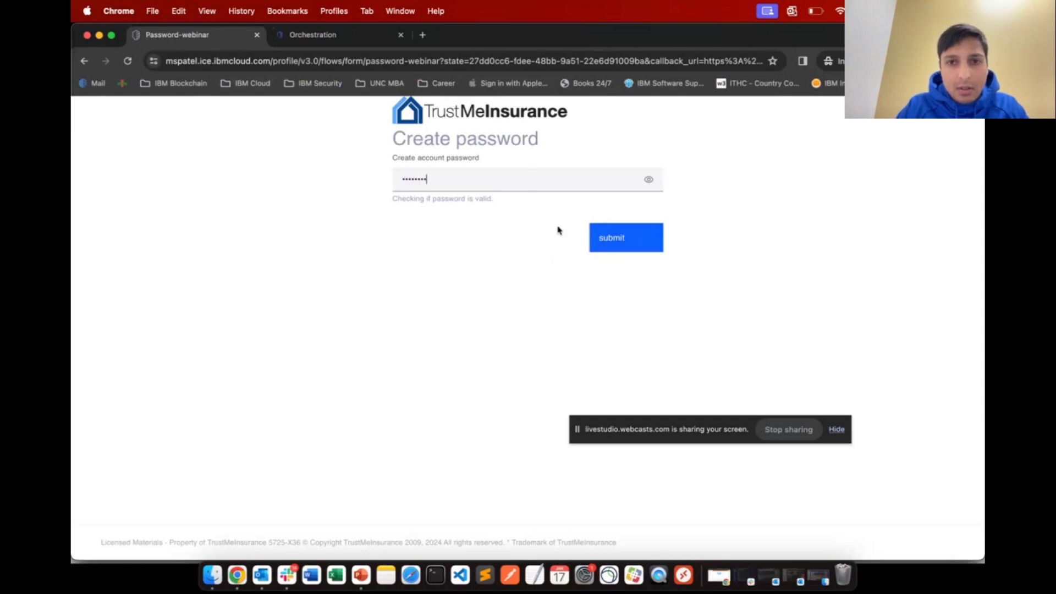
left_click(605, 243)
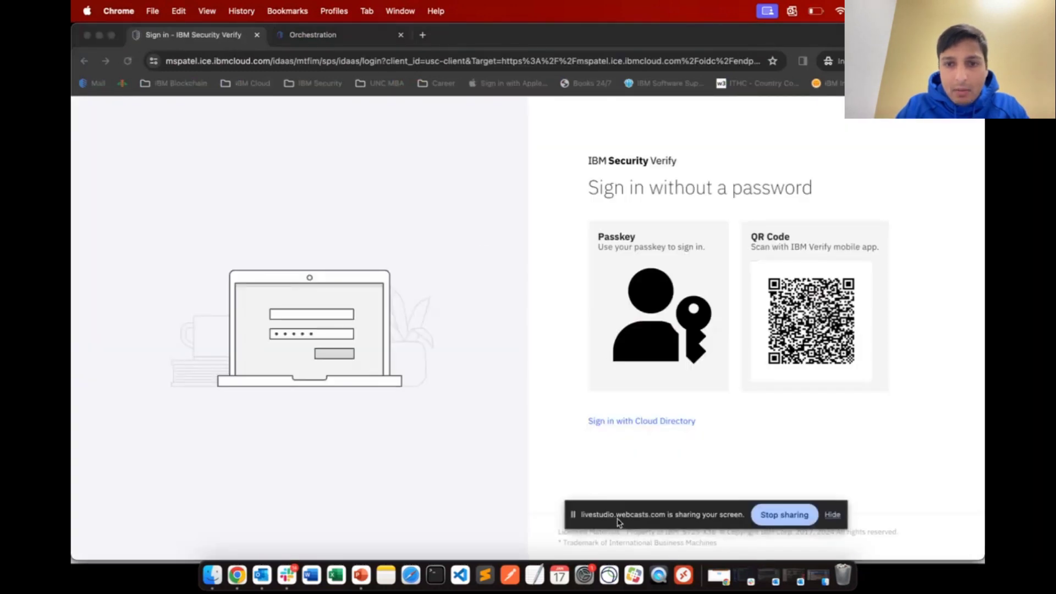
Step: Sign in with Cloud Directory using the new user's user name and password
left_click(657, 422)
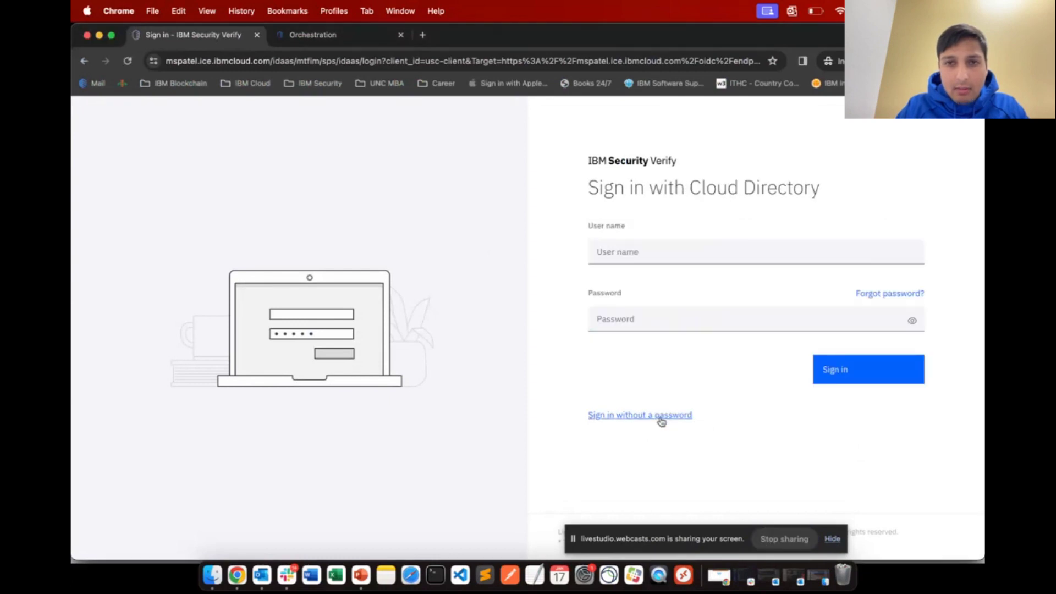
left_click(638, 242)
left_click(662, 304)
left_click(645, 321)
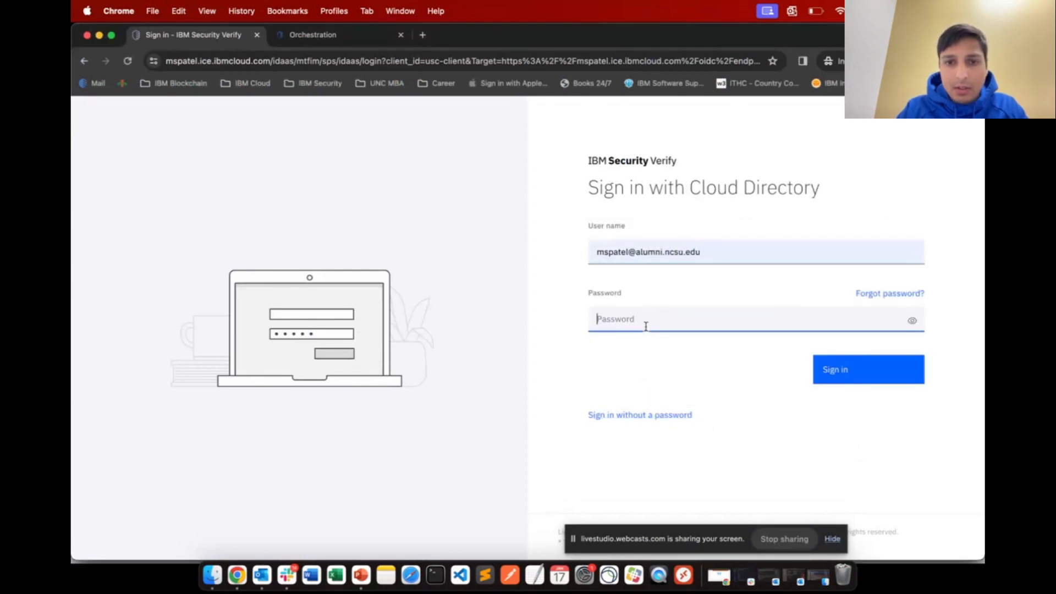
type("••••••••")
key("Return")
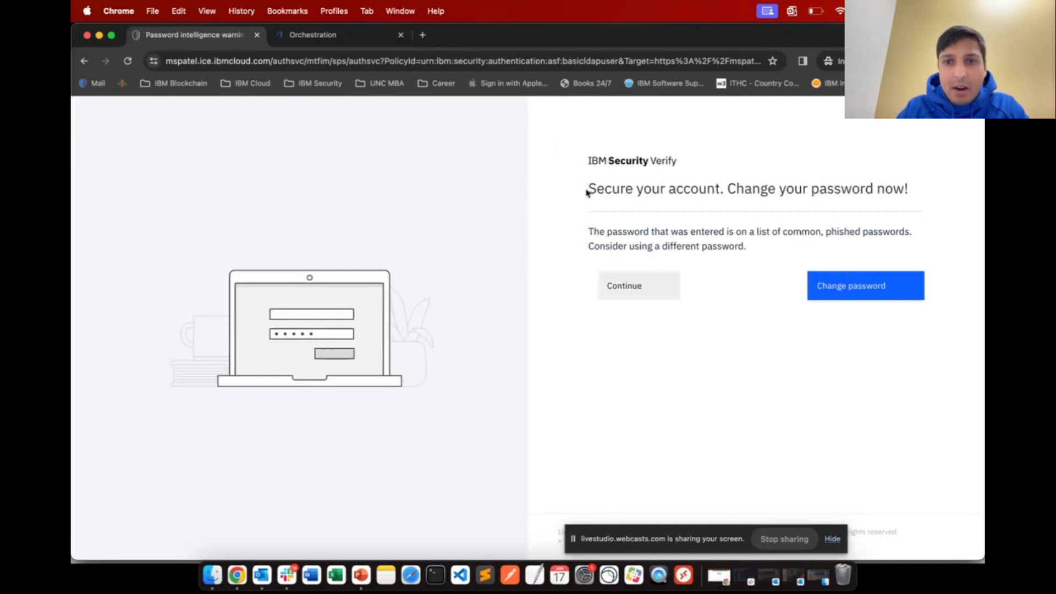
Step: Acknowledge the common-password warning and continue without changing the password
left_click_drag(587, 190, 877, 194)
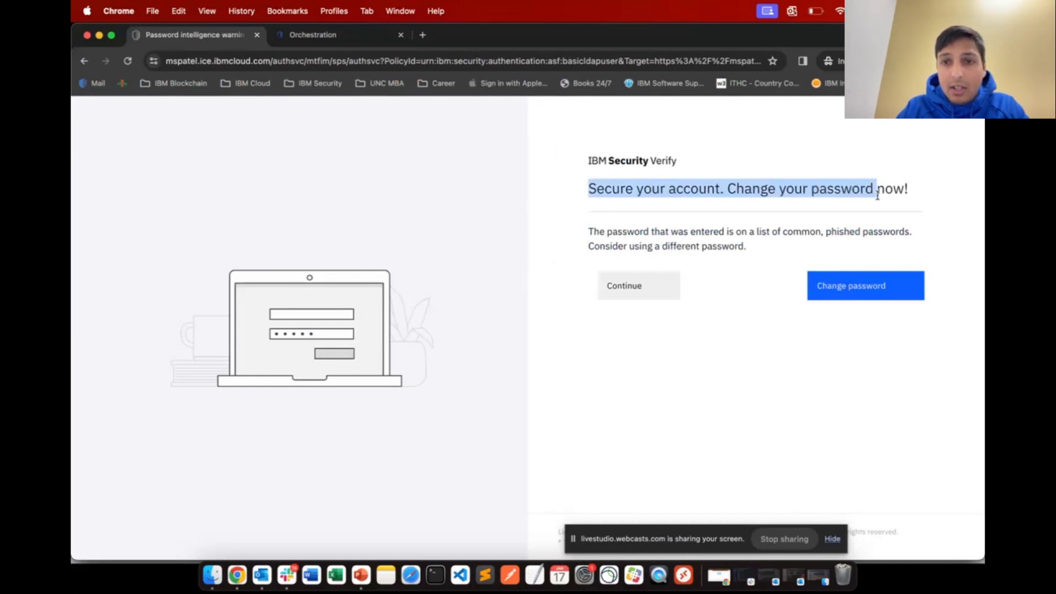
left_click(806, 228)
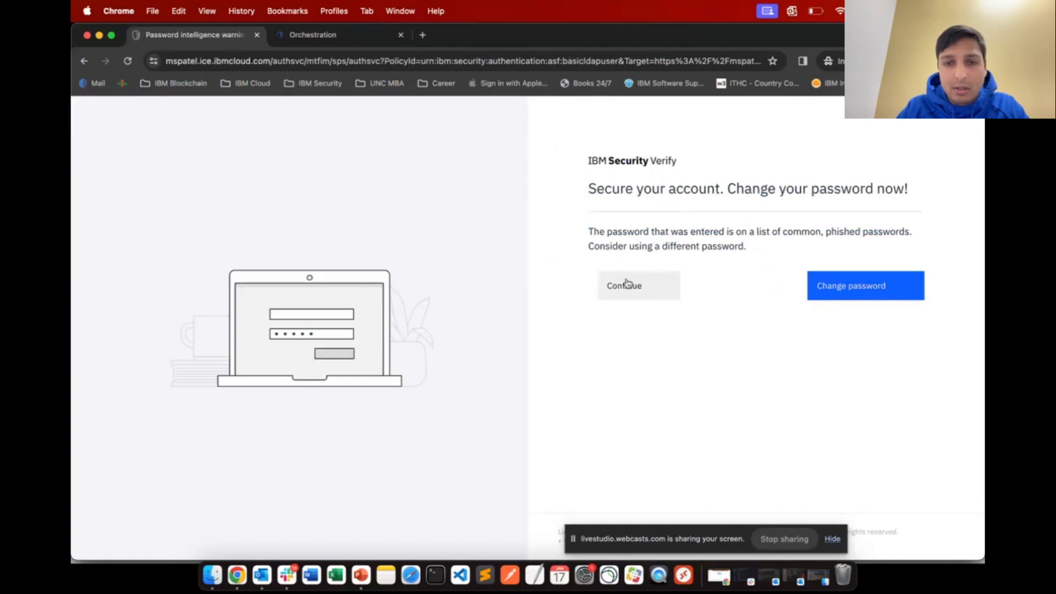
left_click(612, 295)
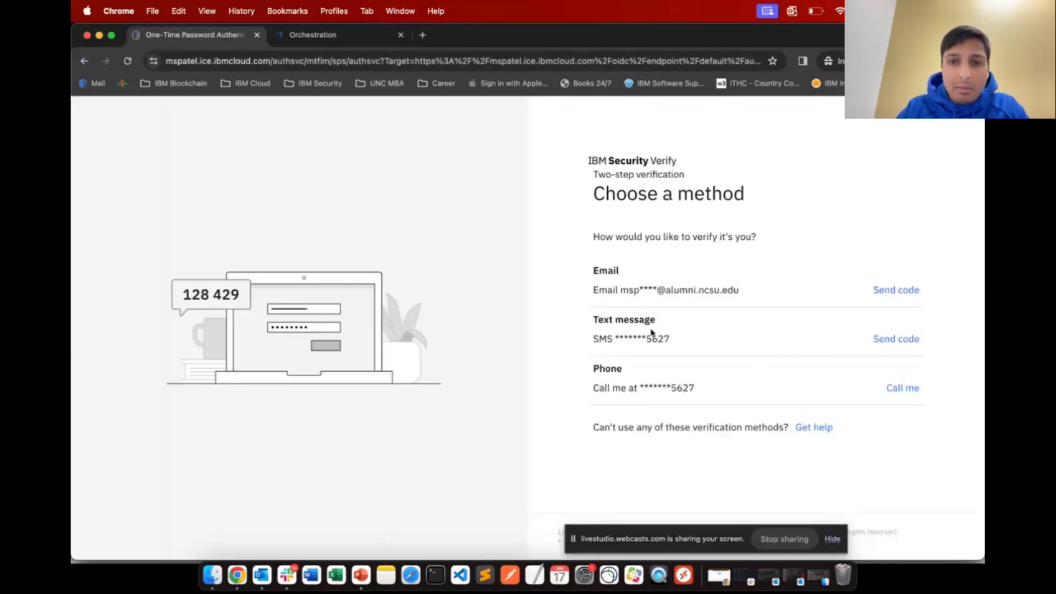
Step: Complete sign-in with the one-time passcode sent by SMS
left_click(886, 338)
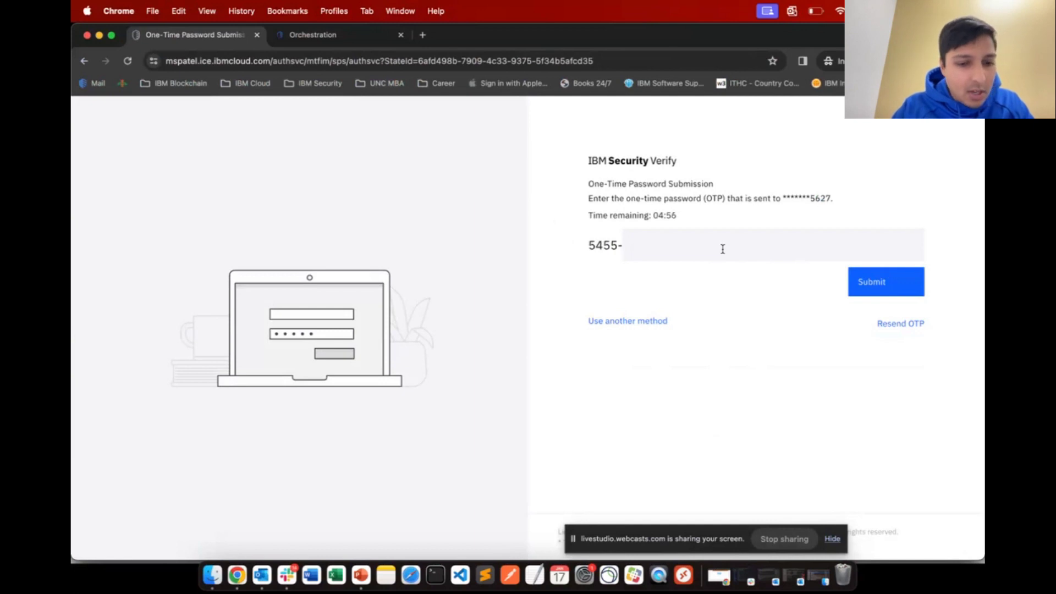
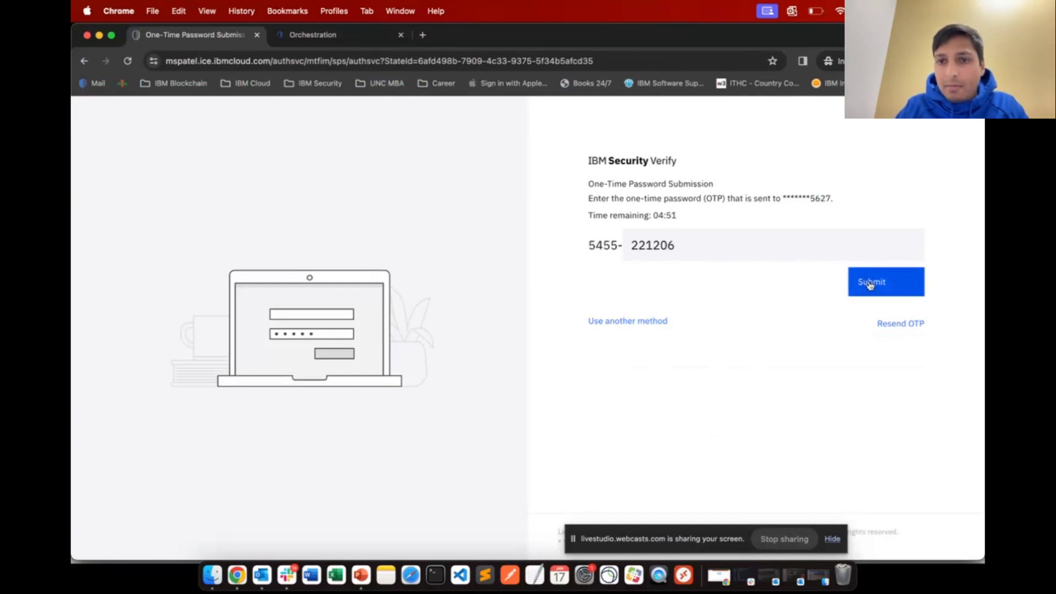
left_click(857, 278)
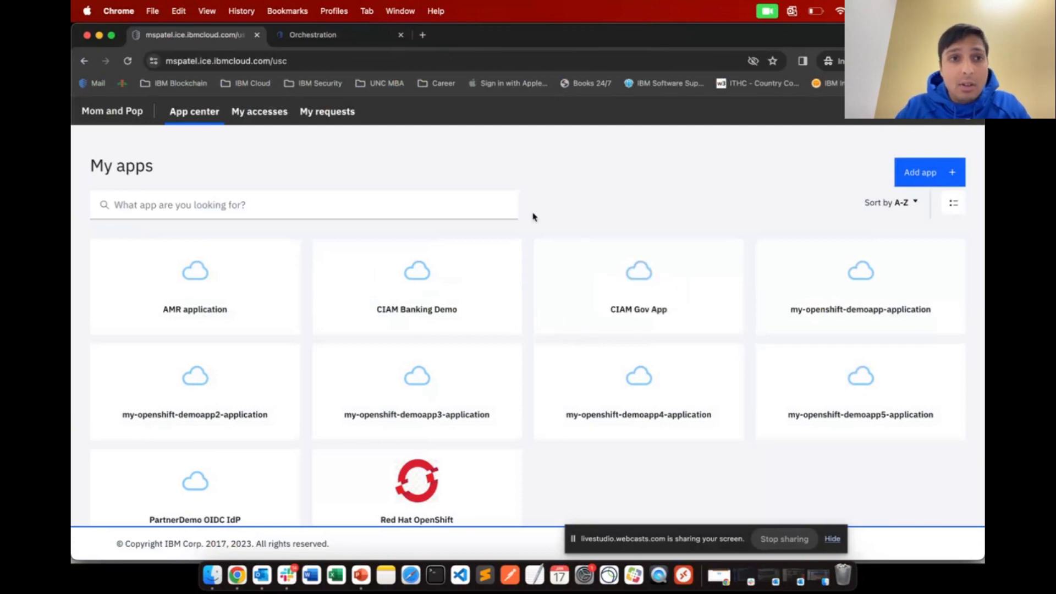
key("ctrl+Up")
Step: In the admin console, search Directory > Users & groups for the newly registered user
left_click(488, 316)
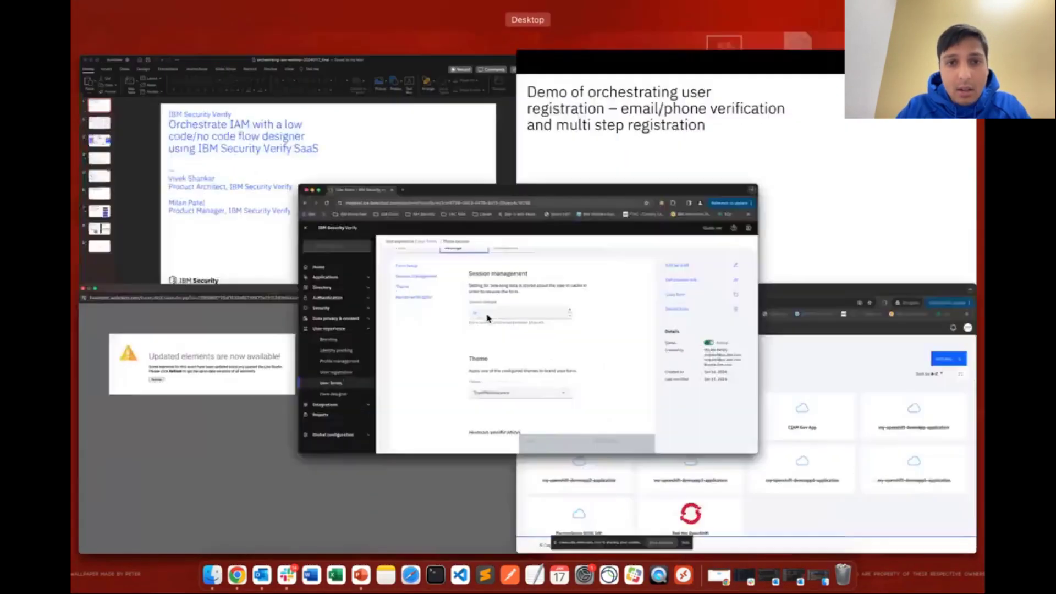
left_click(152, 238)
left_click(145, 249)
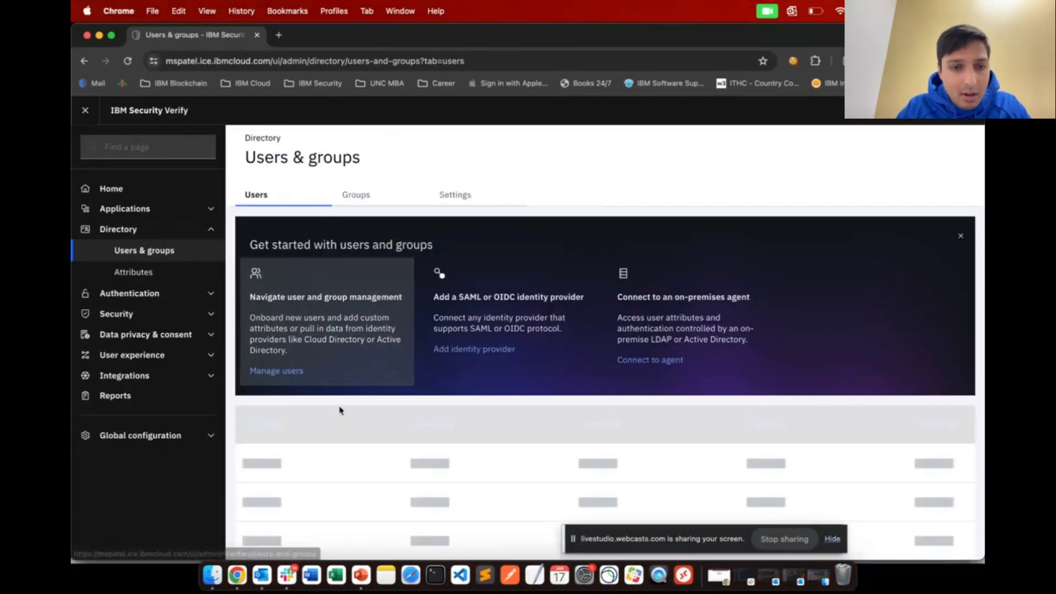
left_click(339, 371)
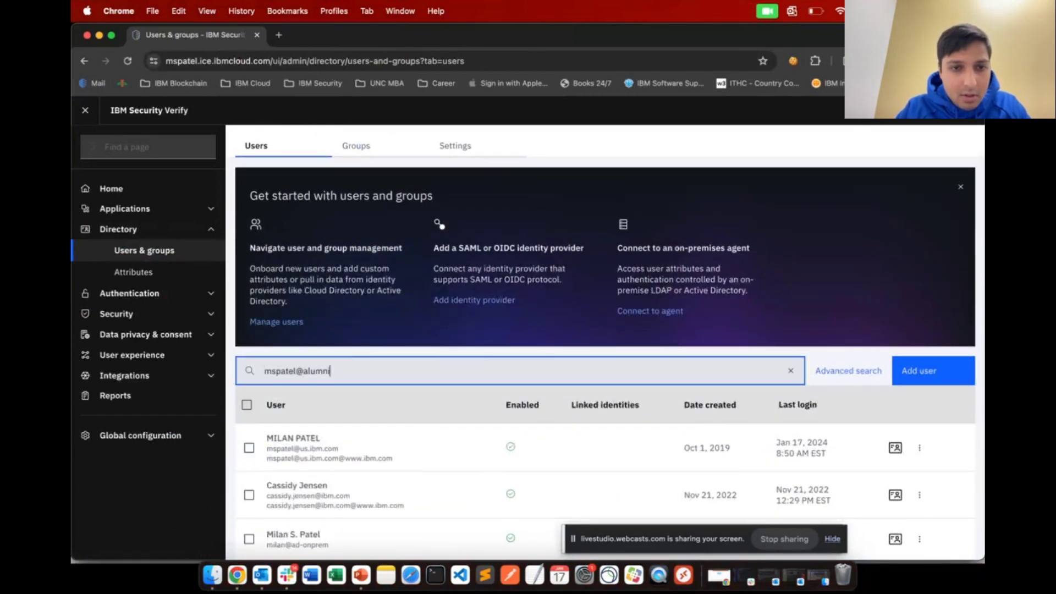
key("Return")
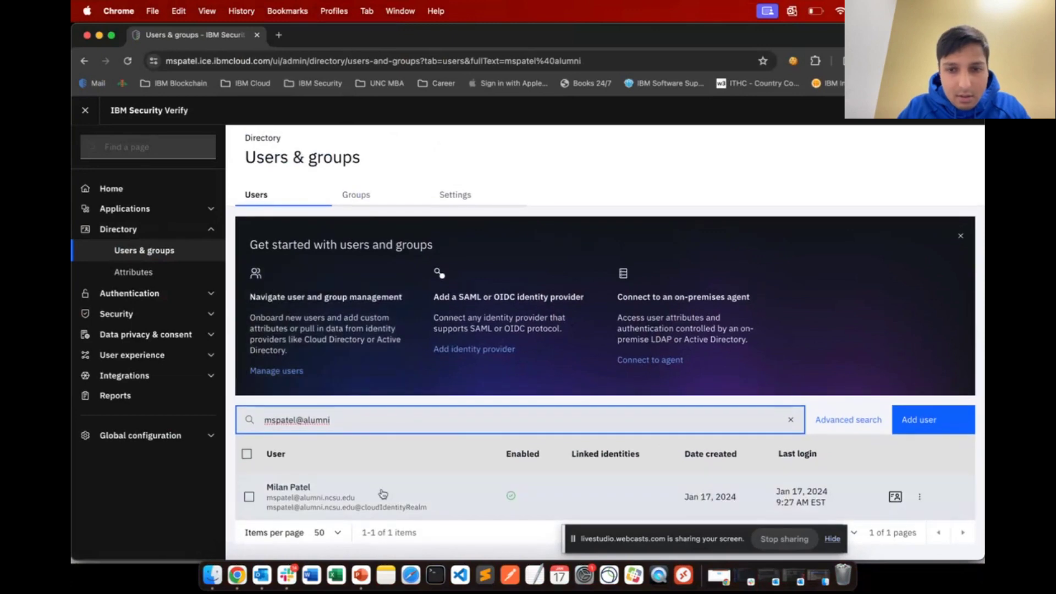
Step: Review the Adaptive access and Password intelligence reports, then stop sharing and return to the slides
left_click(168, 398)
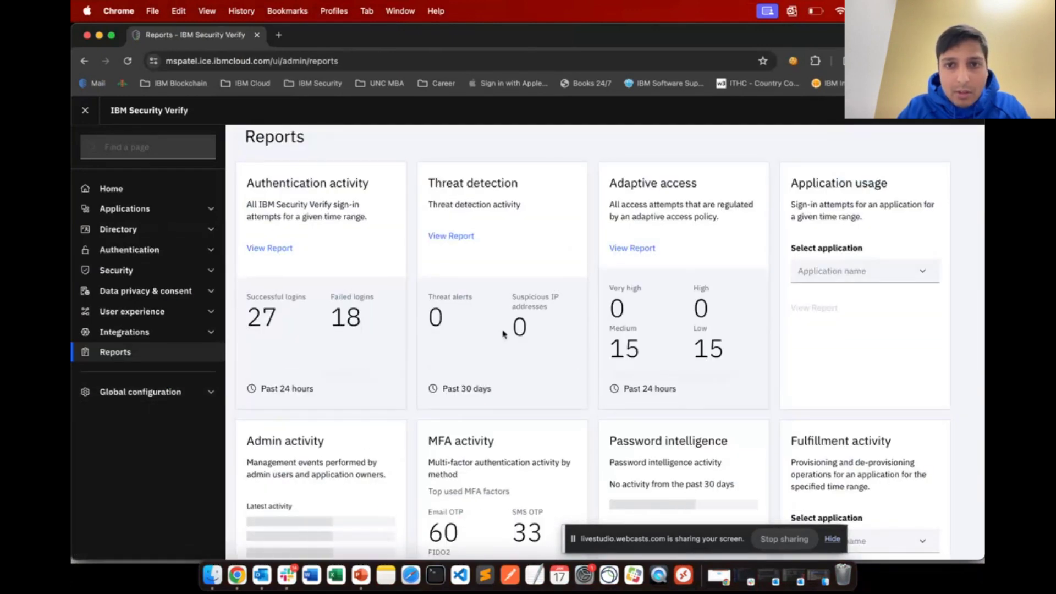
left_click(632, 243)
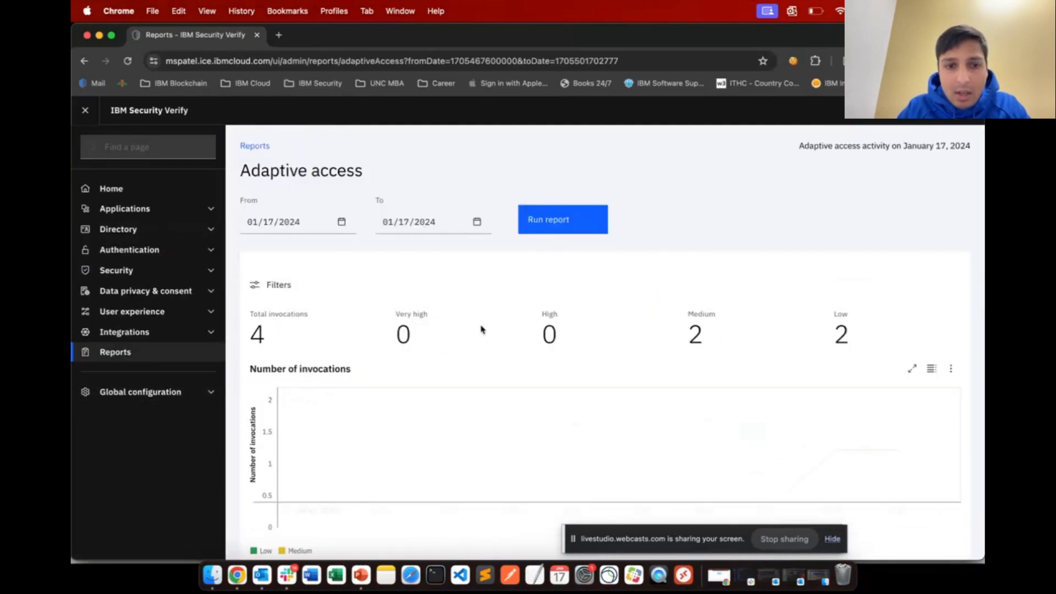
scroll(480, 328, "down", 4)
scroll(481, 328, "down", 2)
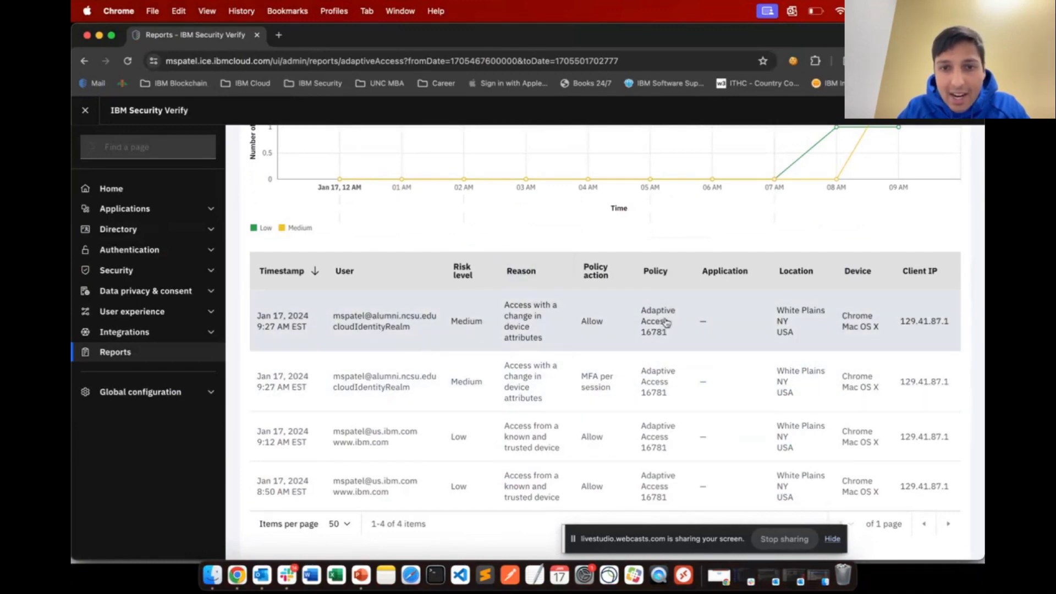
left_click(171, 355)
scroll(591, 327, "down", 5)
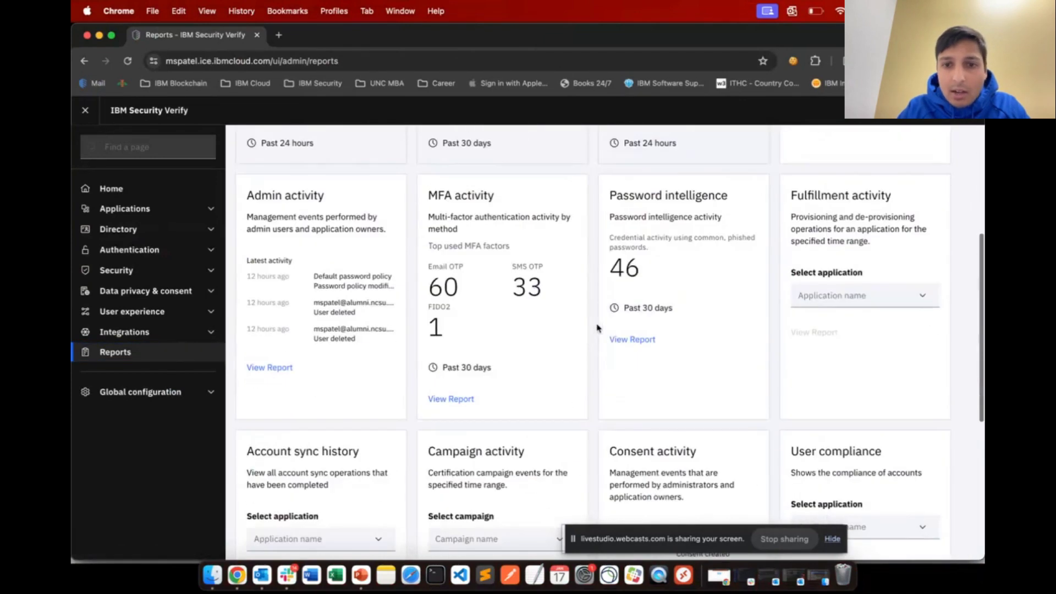
left_click(628, 338)
scroll(431, 365, "down", 5)
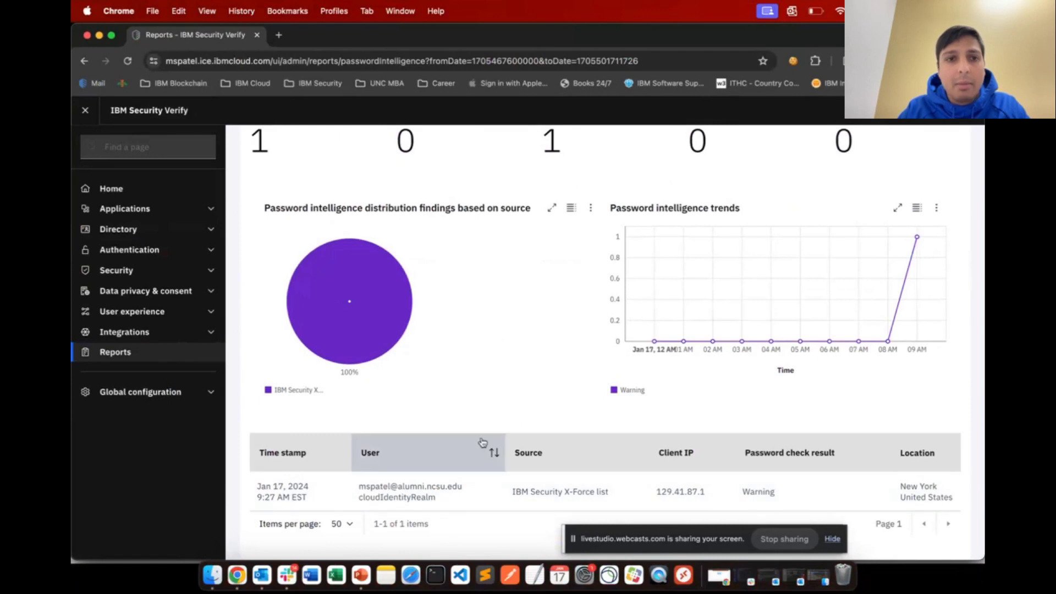
scroll(549, 267, "up", 2)
scroll(549, 267, "up", 4)
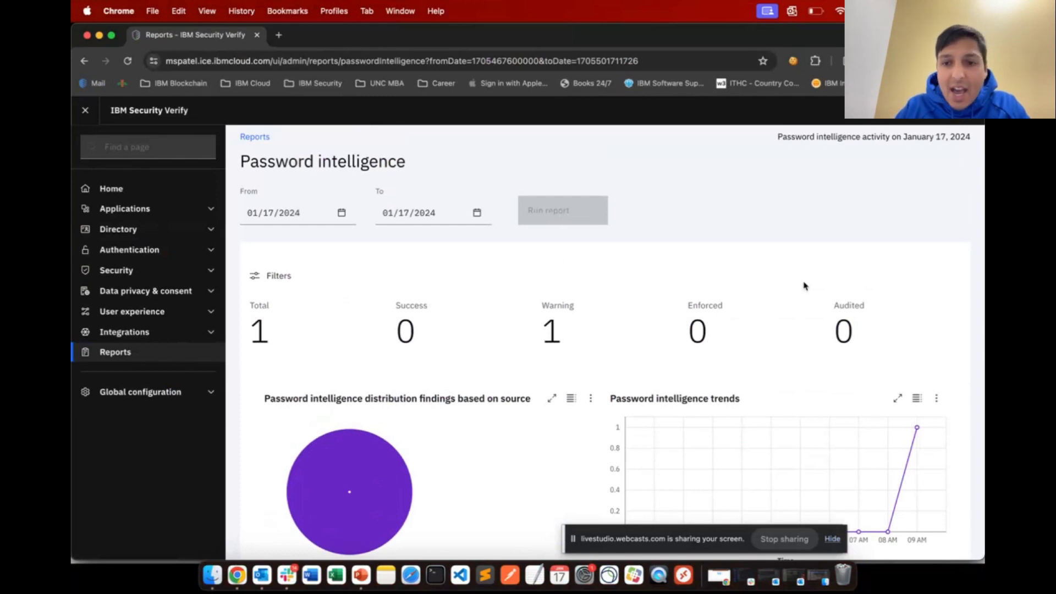
left_click(777, 540)
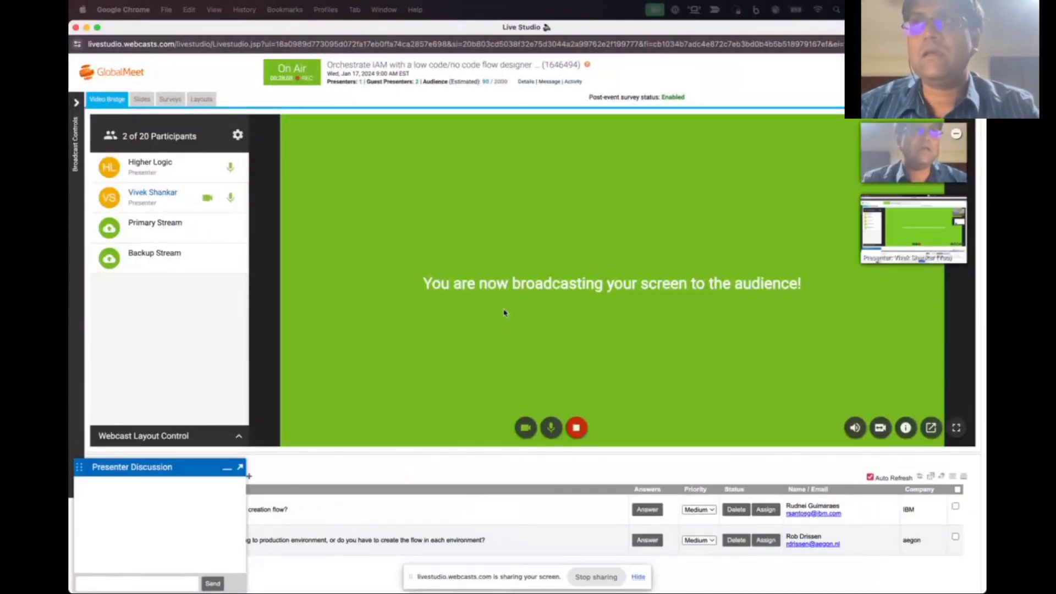
key("super+Tab")
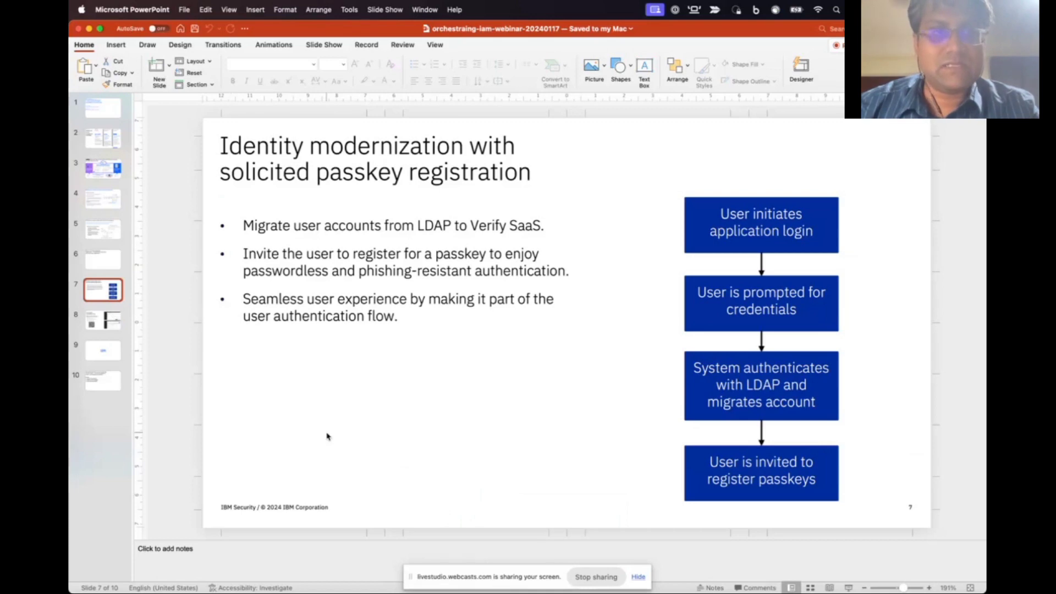
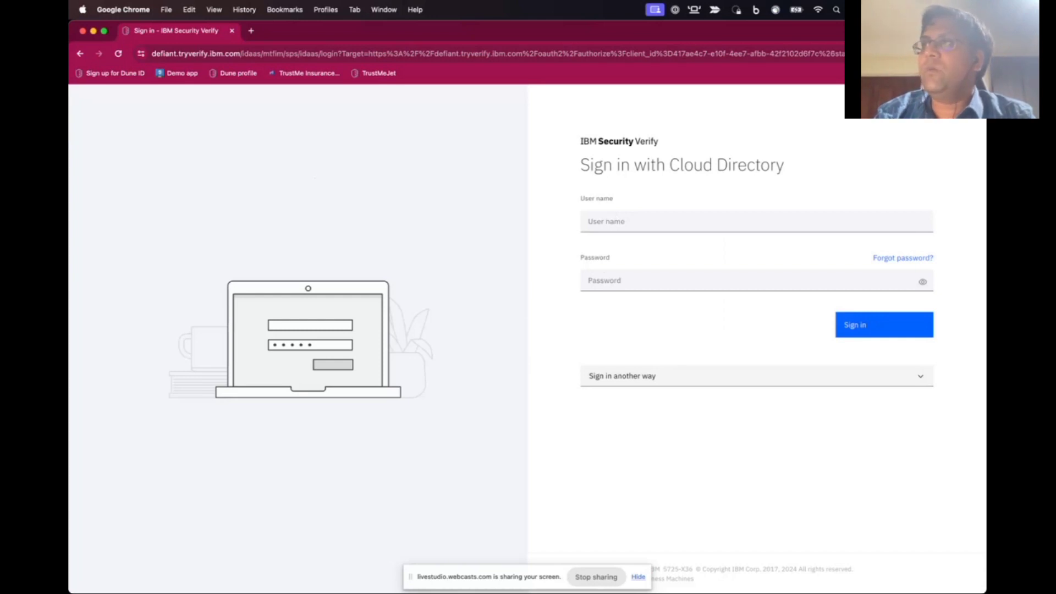
Step: Switch to the admin console and show the TrustMeJet application gateway's details
key("super+grave")
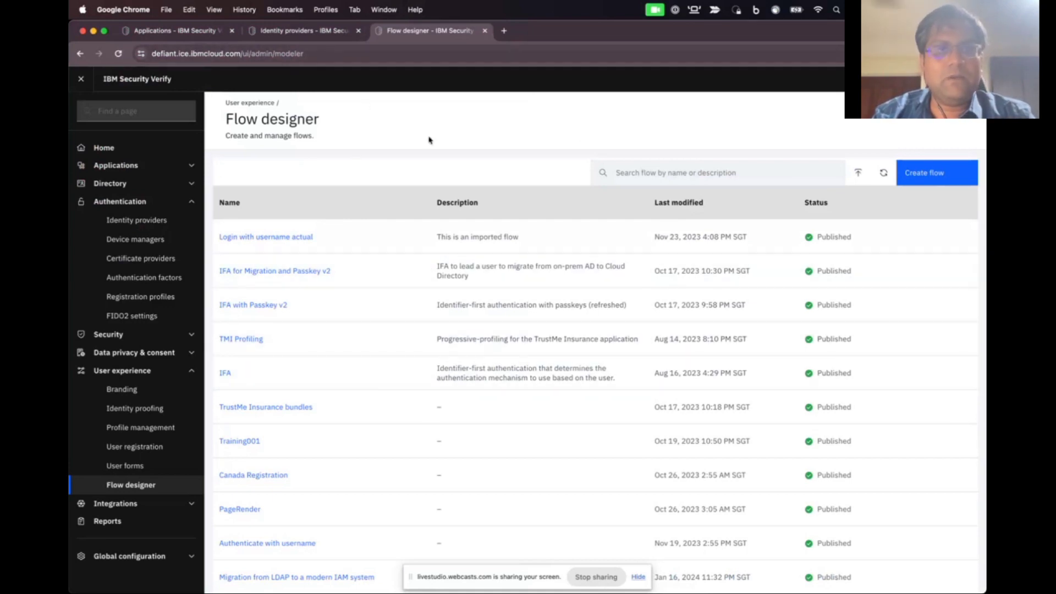
left_click(187, 35)
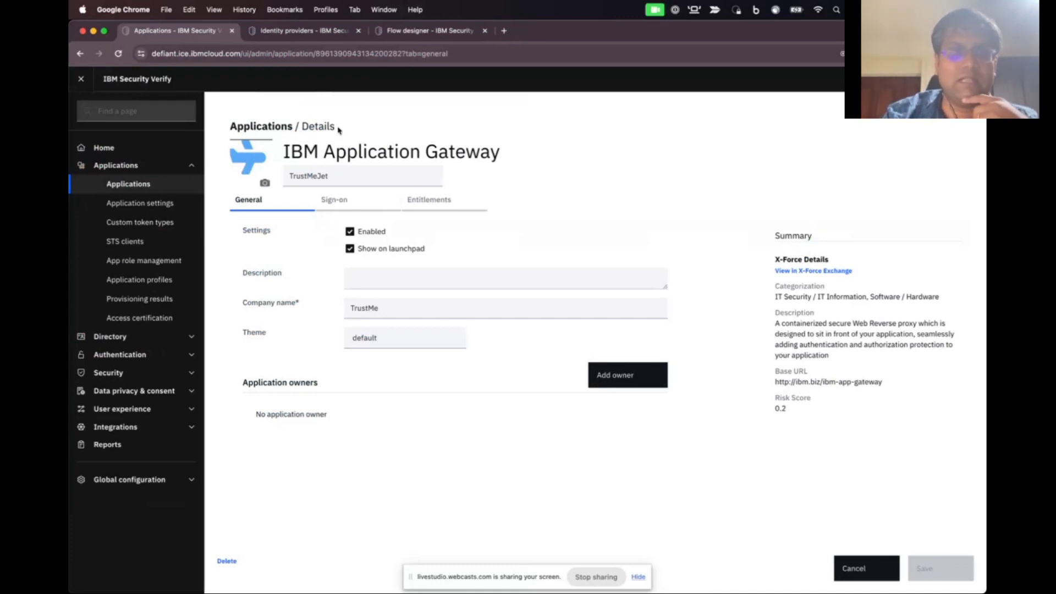
Step: Look through the Dune LDAP identity provider settings, then go back to the Flow designer list
left_click(318, 32)
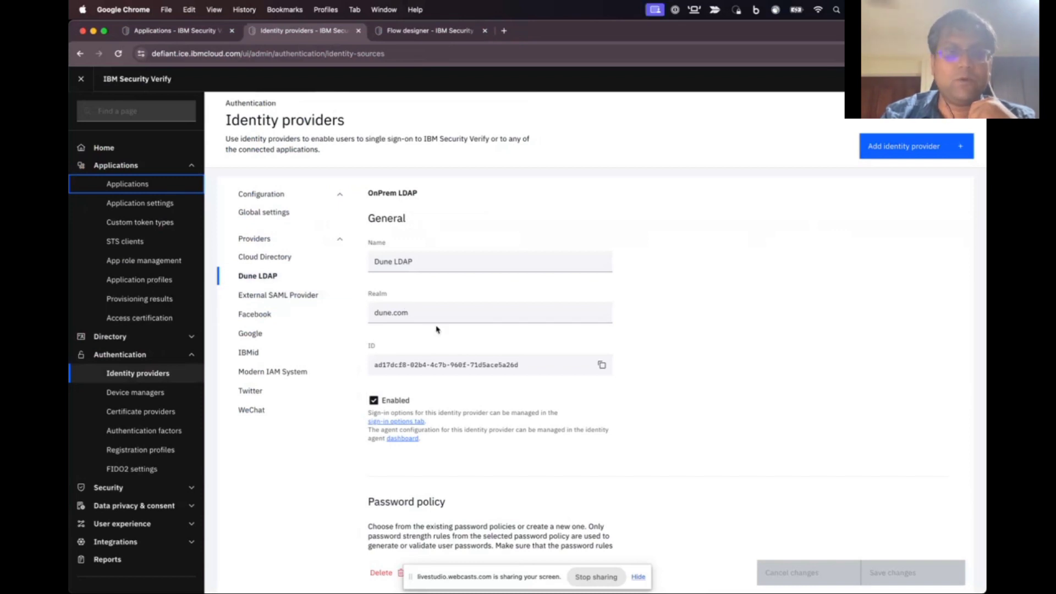
scroll(589, 233, "down", 5)
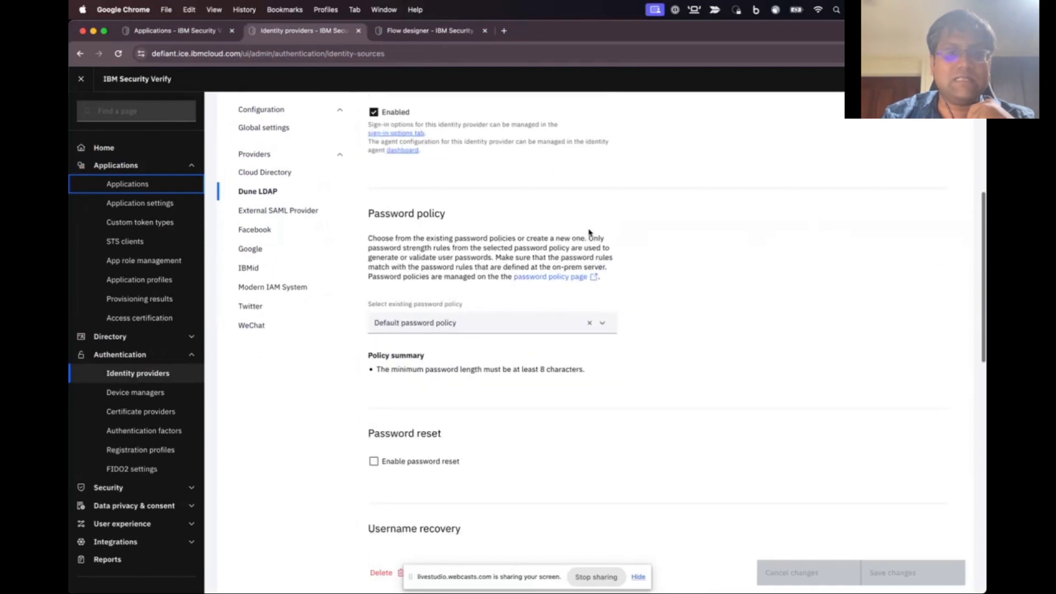
scroll(589, 233, "up", 5)
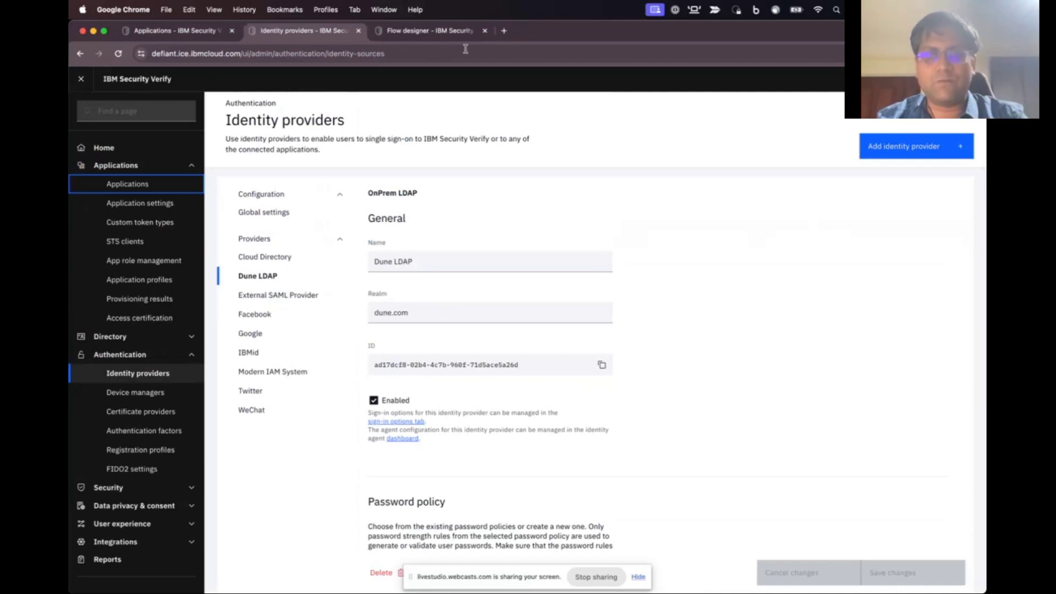
left_click(435, 30)
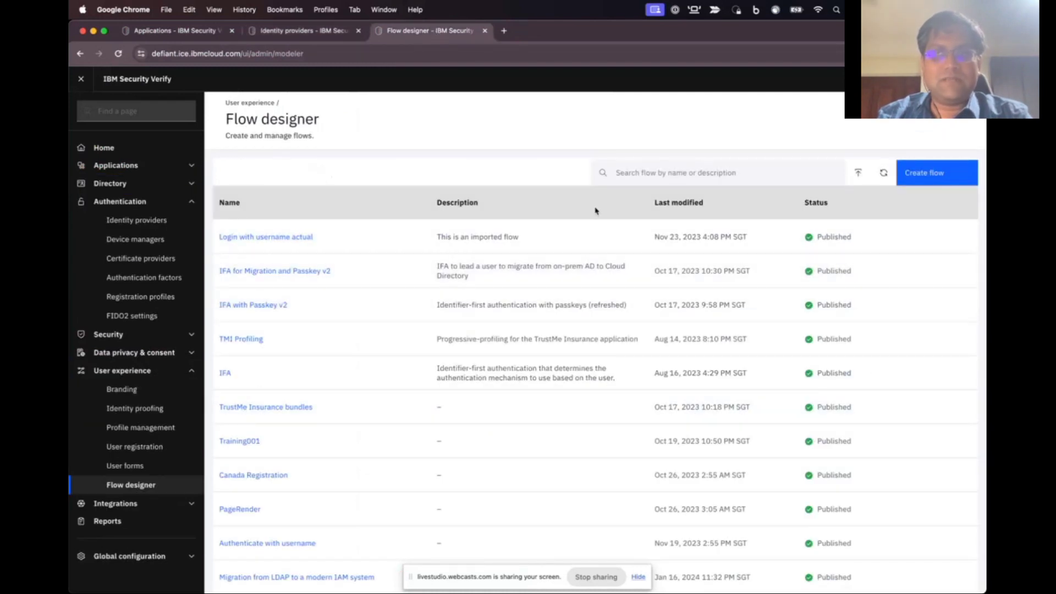
Step: Import Workflows/identity_modernization_v1-1.bpmn as a new flow named 'Identity modernization v1'
left_click(858, 175)
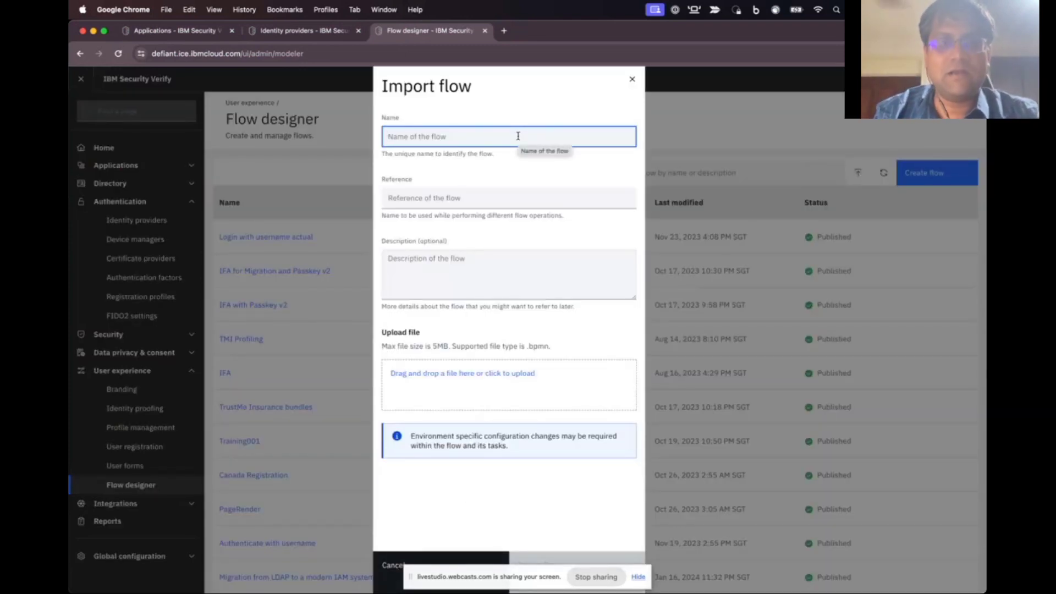
type("Identity modernization v1")
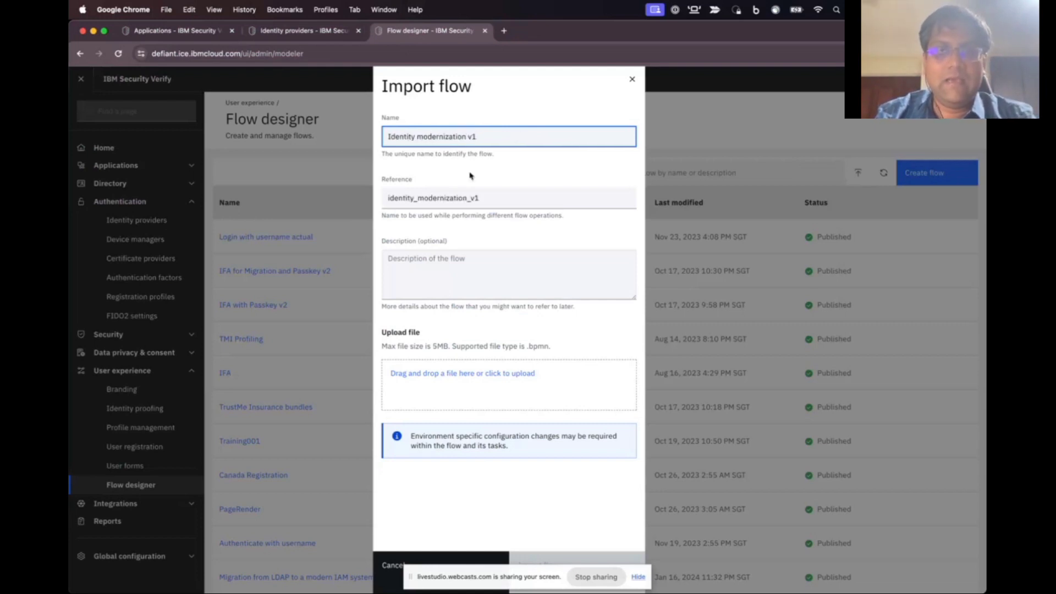
left_click(466, 385)
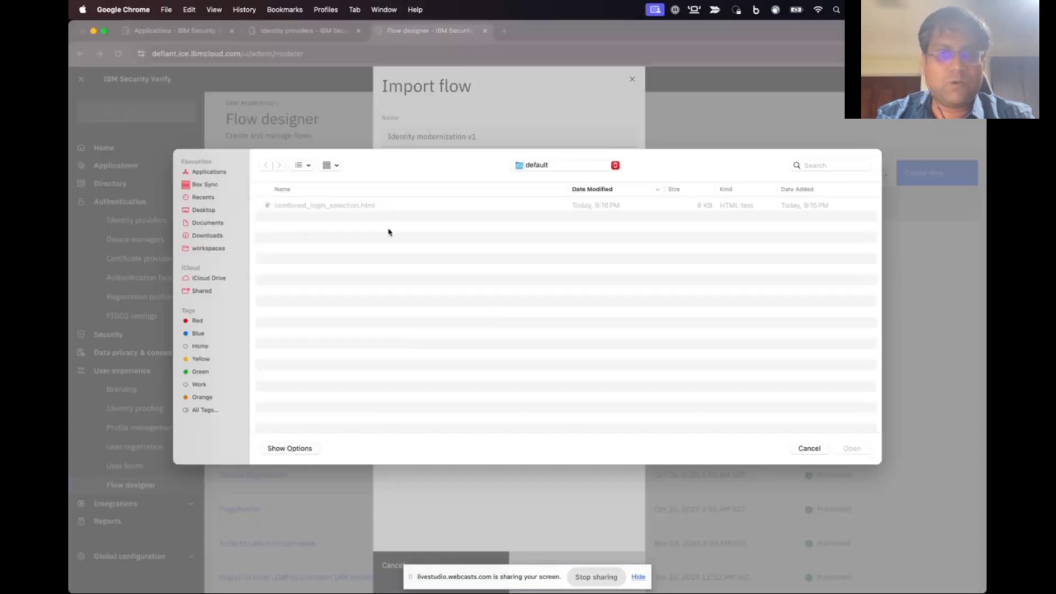
left_click(203, 248)
double_click(336, 206)
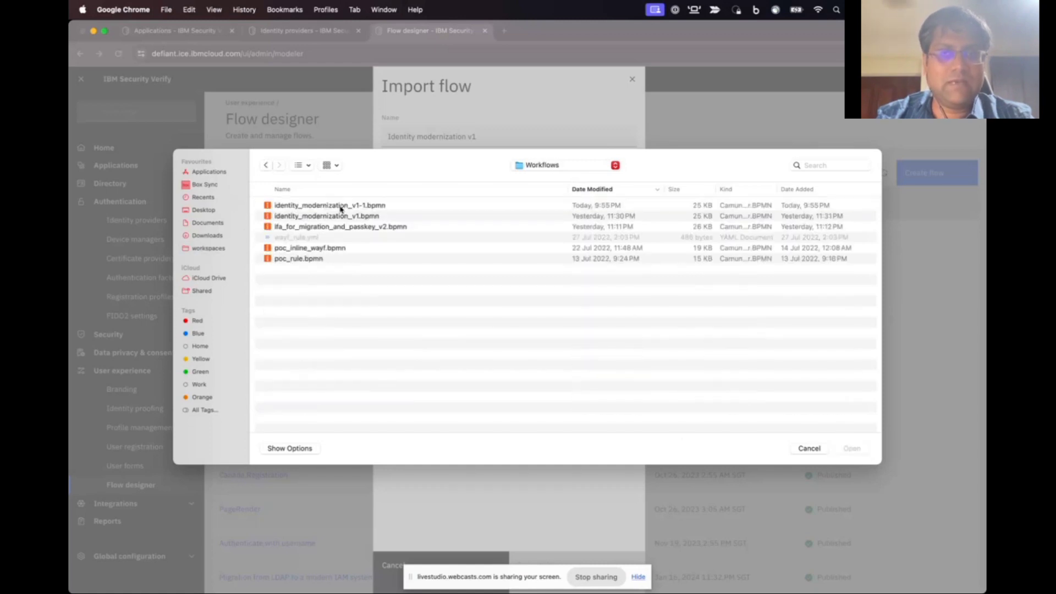
left_click(372, 207)
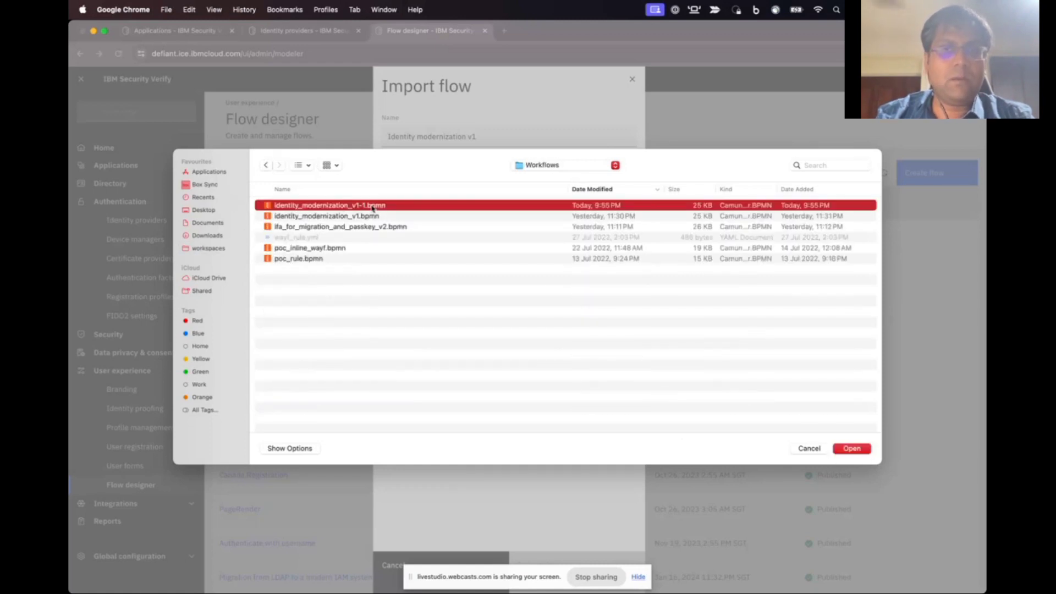
key("Return")
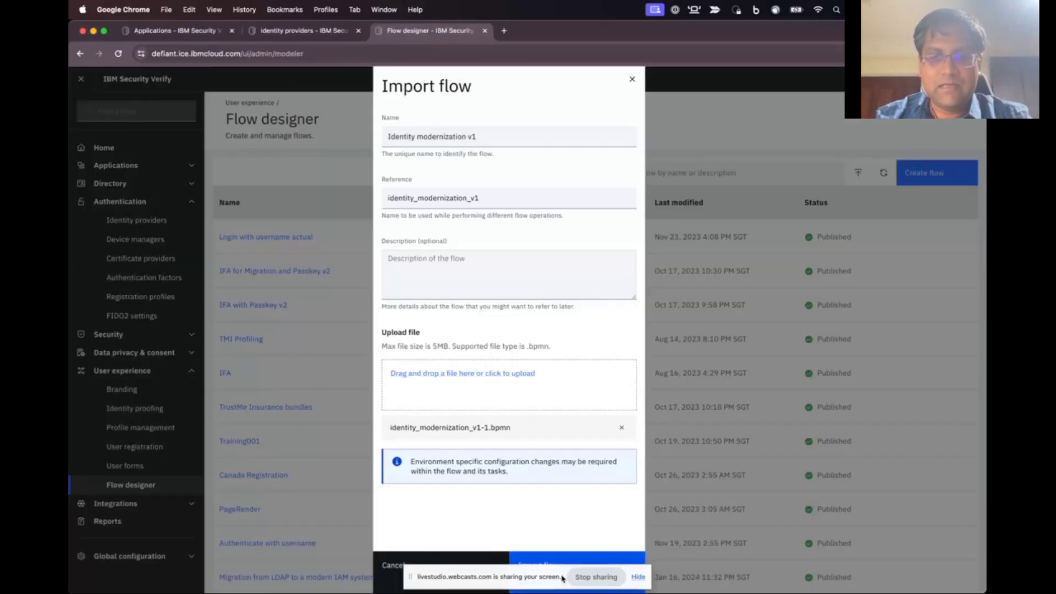
left_click(638, 577)
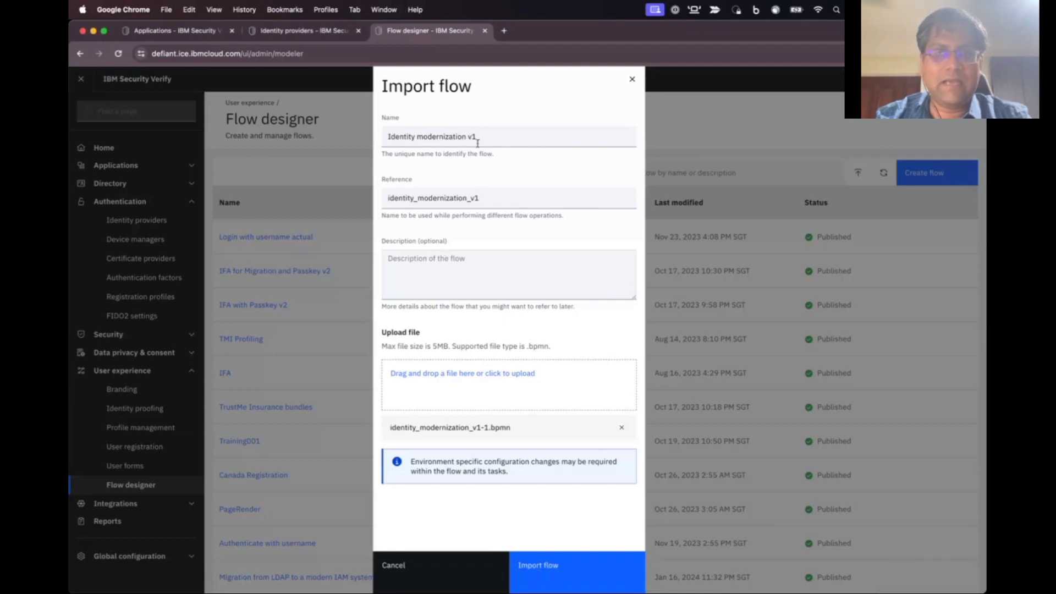
left_click(541, 570)
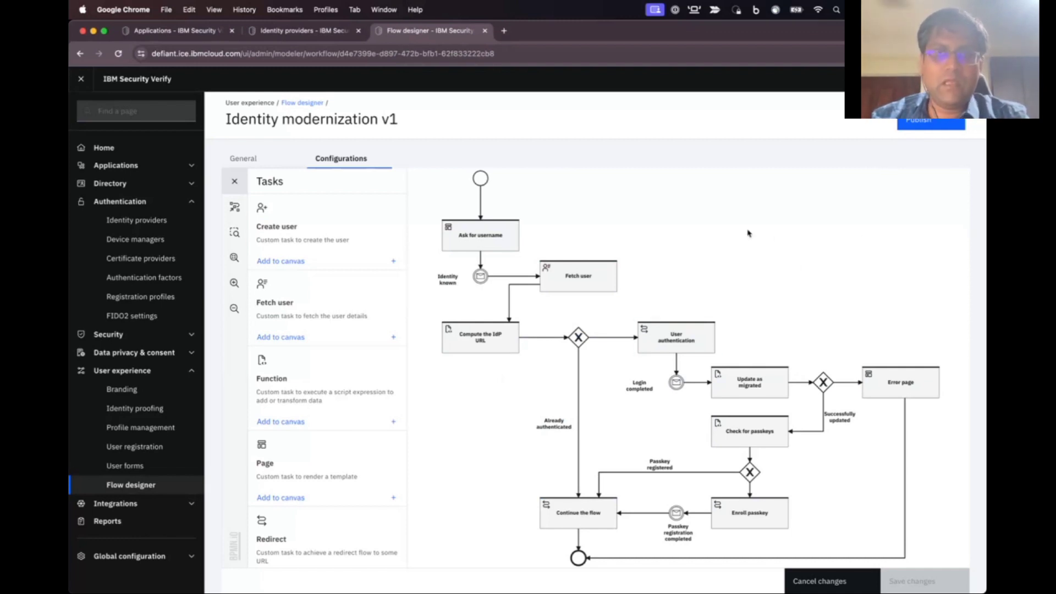
Step: Publish the Identity modernization v1 flow and dismiss the published notice
left_click(925, 126)
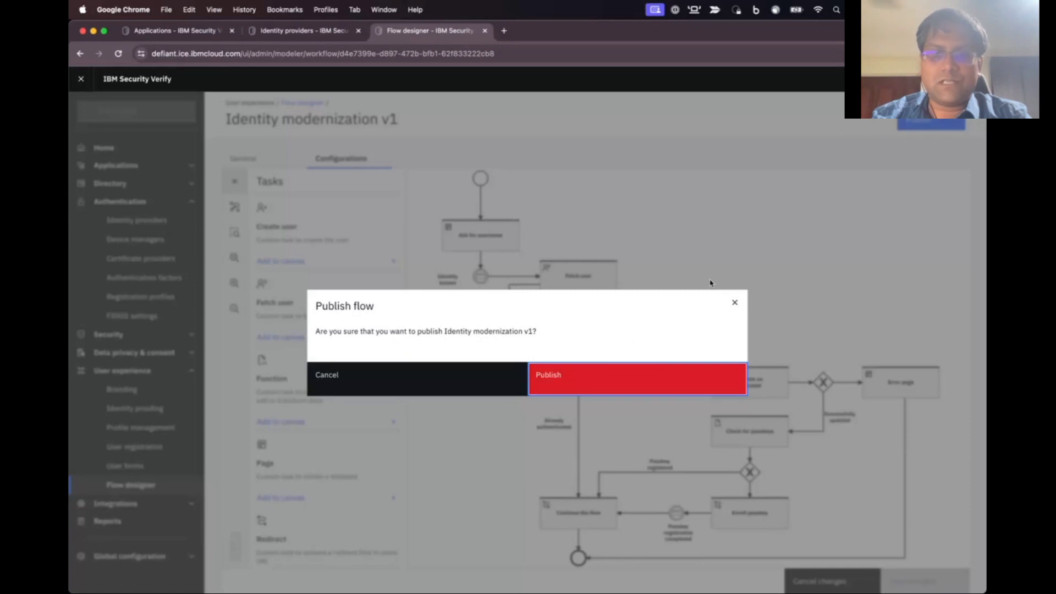
left_click(657, 376)
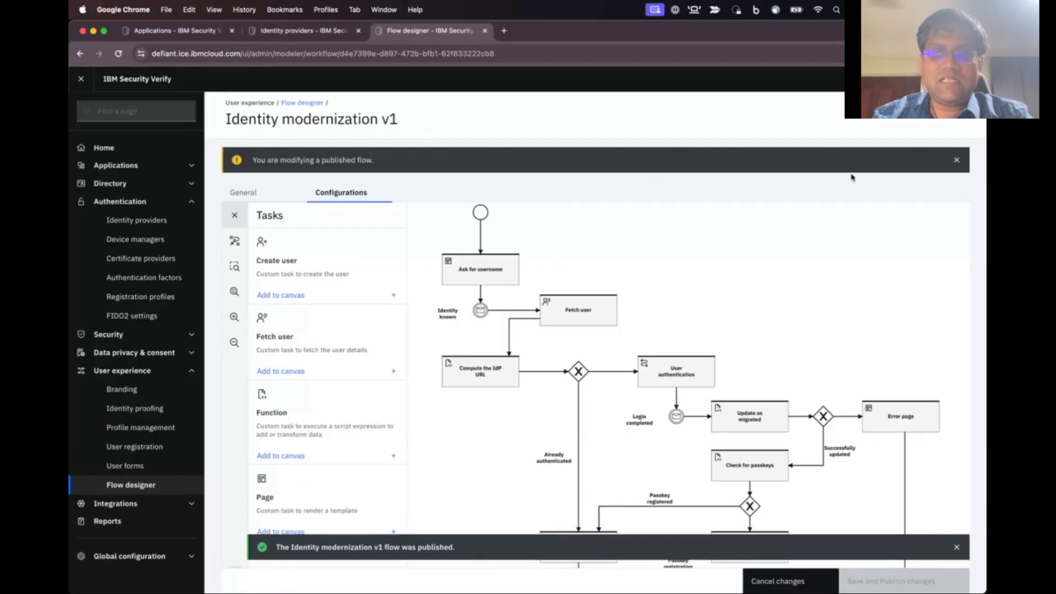
left_click(958, 165)
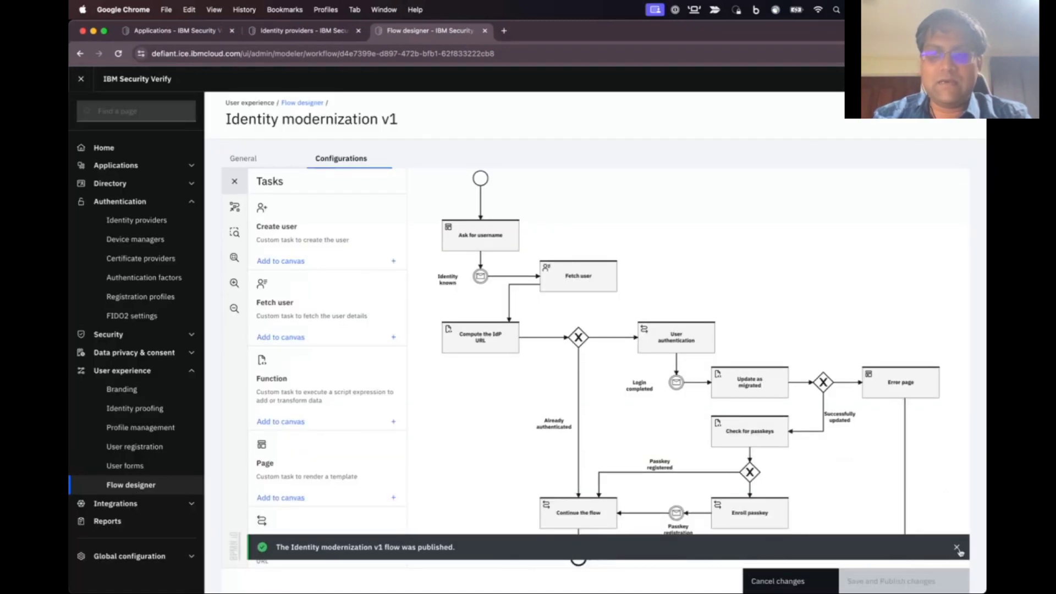
Step: Copy the flow's Execution URL from its General details, then return to TrustMeJet's application details
left_click(267, 159)
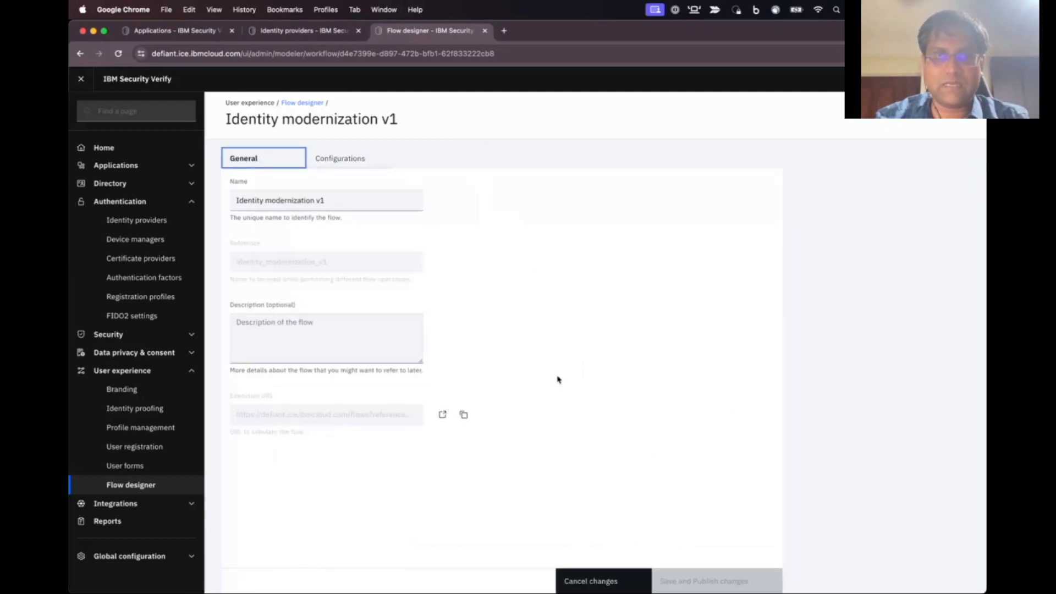
left_click(400, 416)
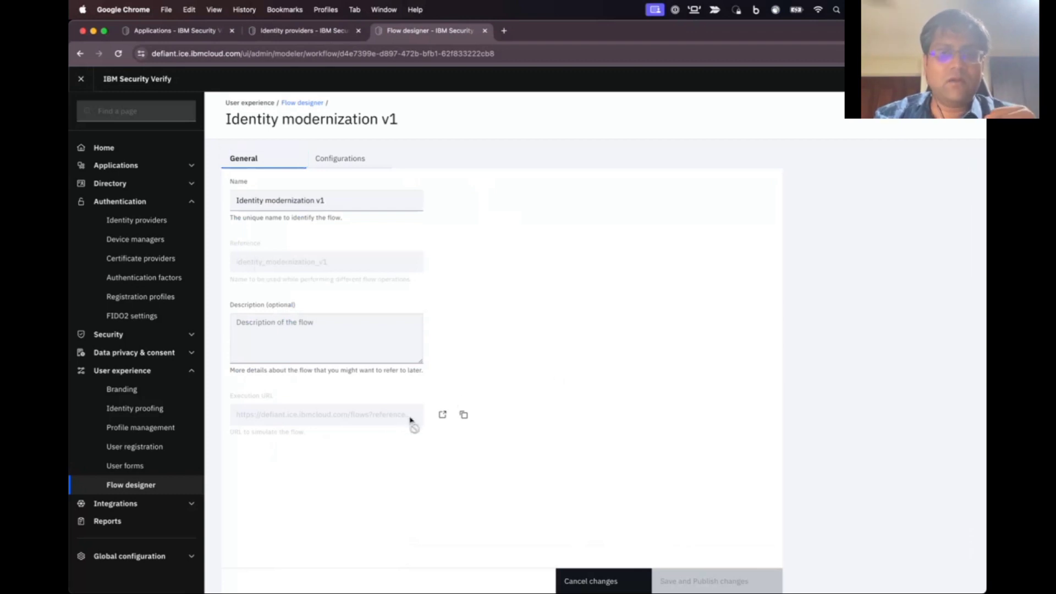
left_click(463, 416)
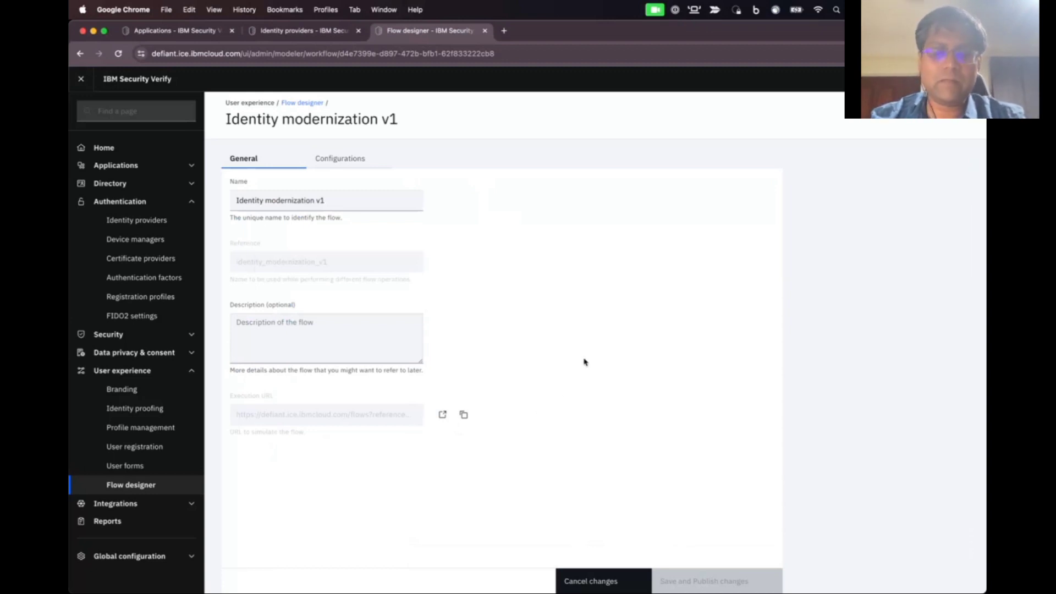
left_click(191, 32)
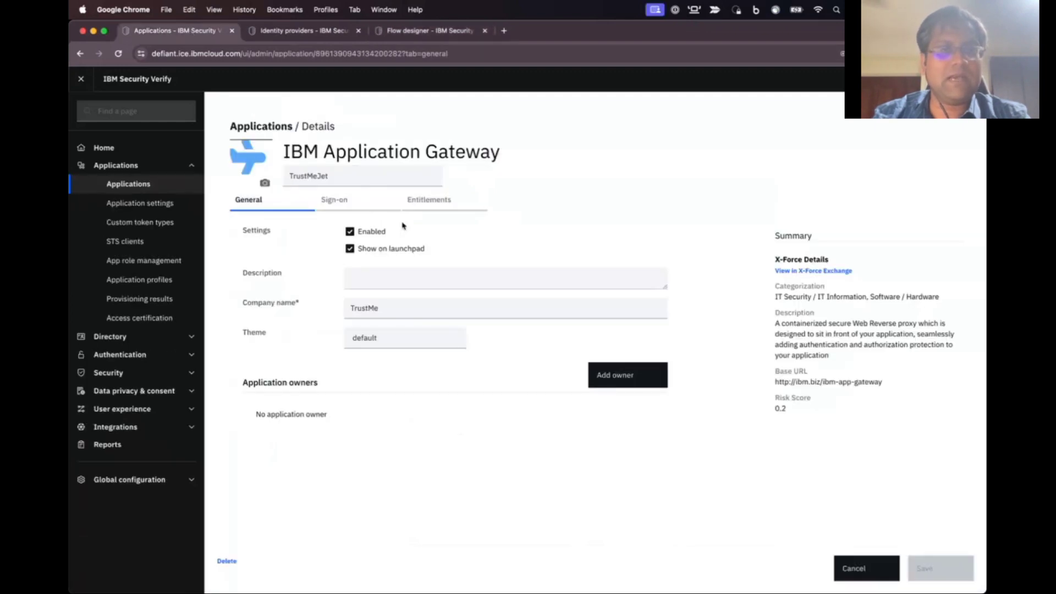
Step: Set the TrustMeJet application theme to 'TMI with IFA and Passkey' and save it
left_click(414, 341)
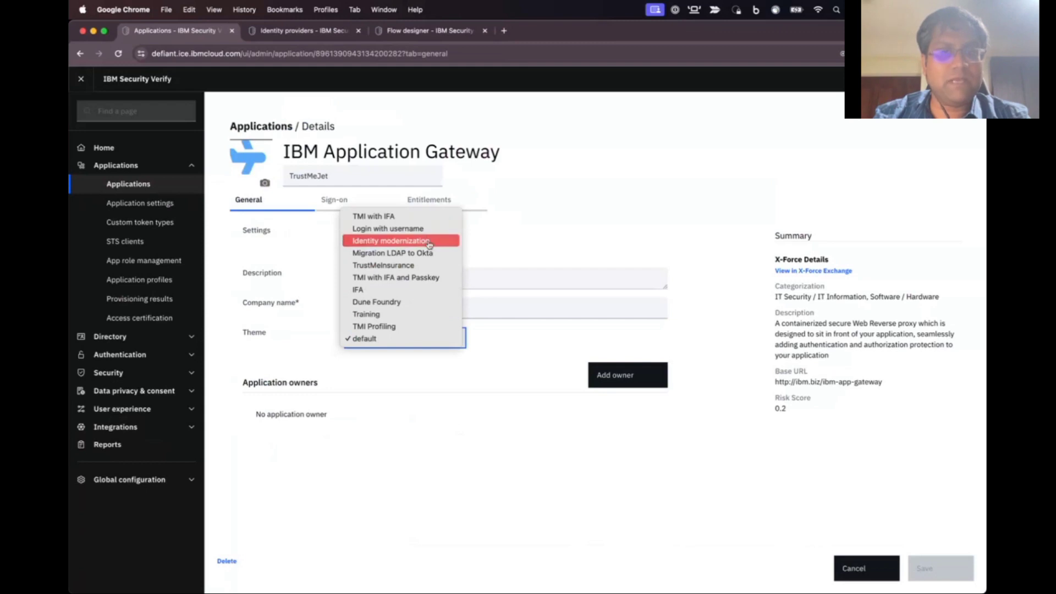
left_click(430, 279)
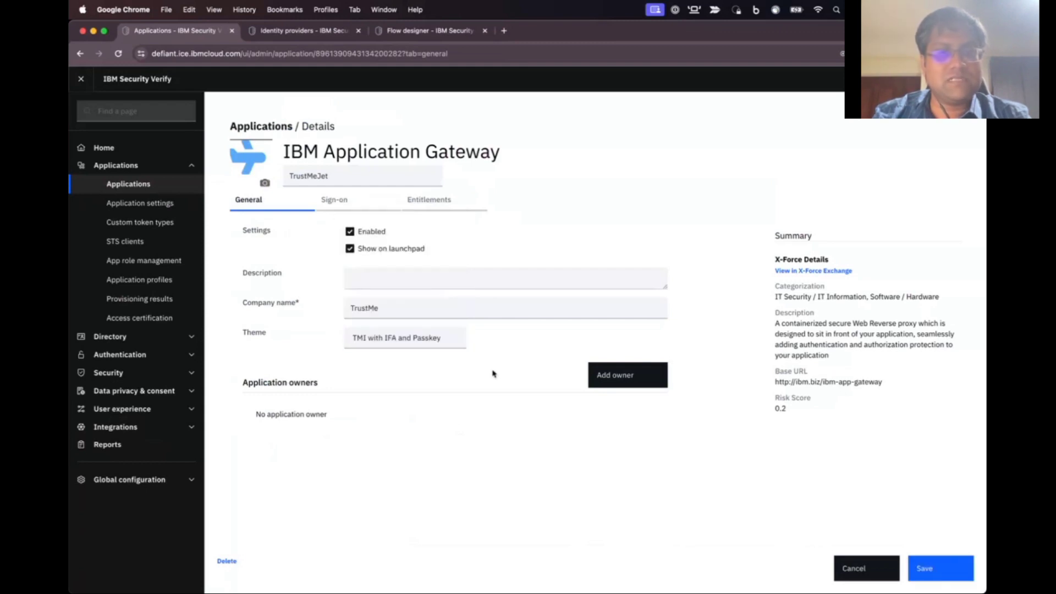
left_click(932, 566)
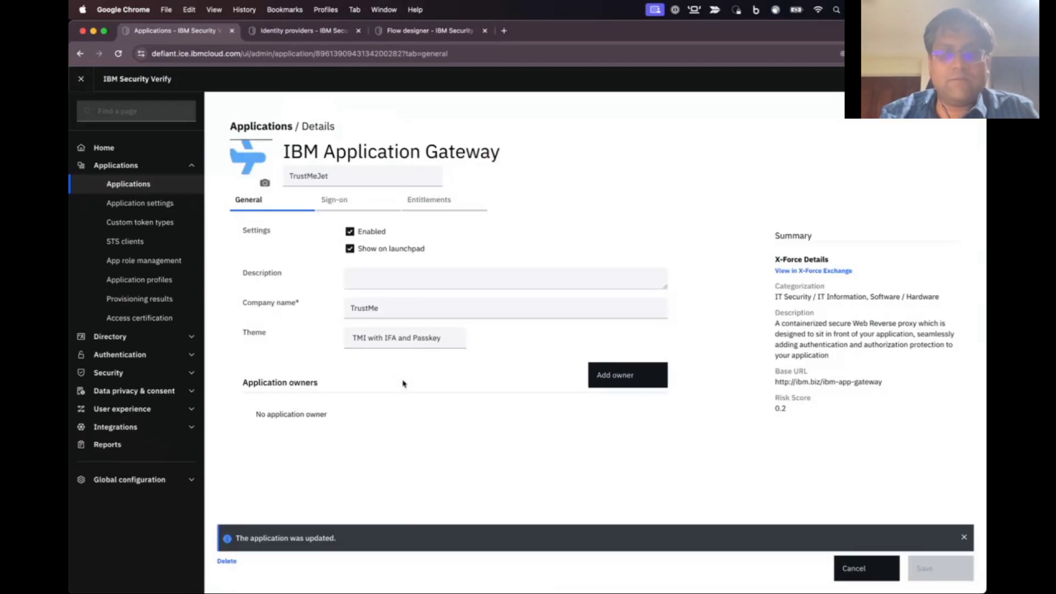
left_click(963, 537)
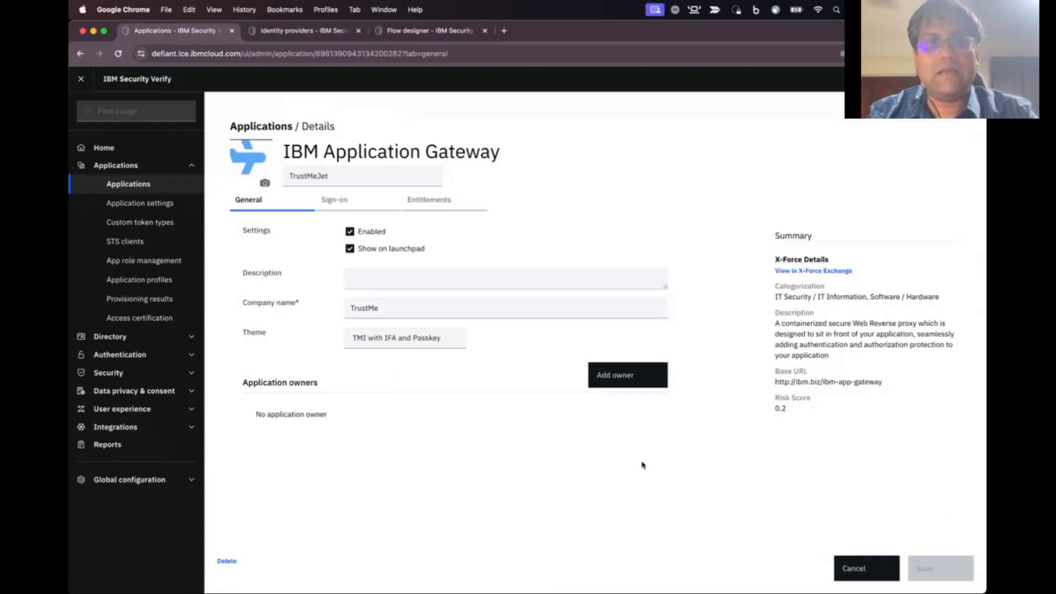
key("super+grave")
Step: Open the TrustMeJet login page and enter the user's e-mail address as the username
left_click(389, 53)
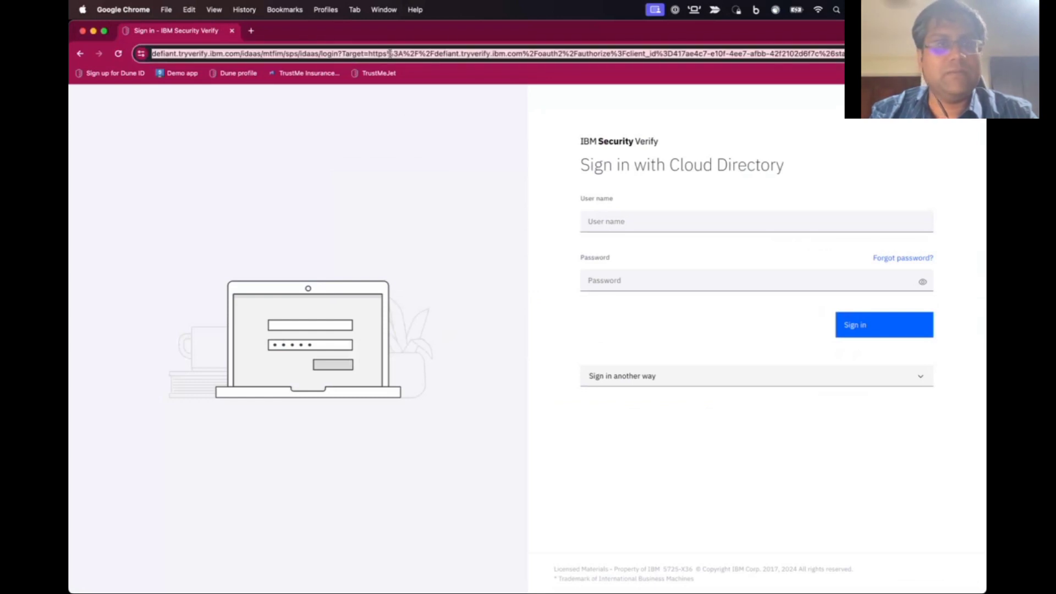
left_click(379, 73)
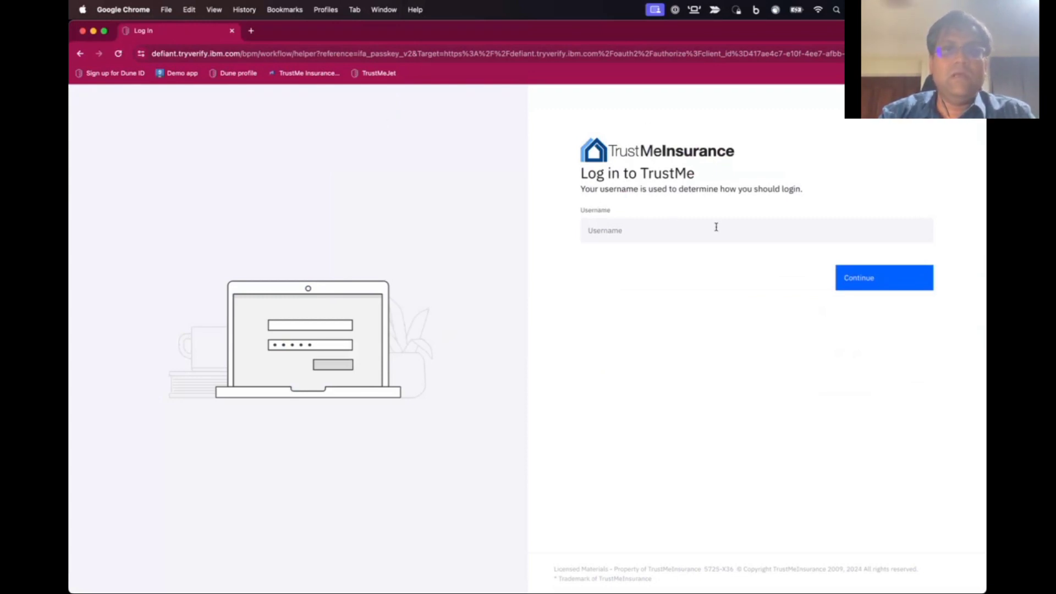
left_click(643, 237)
type("jsmith")
key("BackSpace")
key("BackSpace")
key("BackSpace")
key("BackSpace")
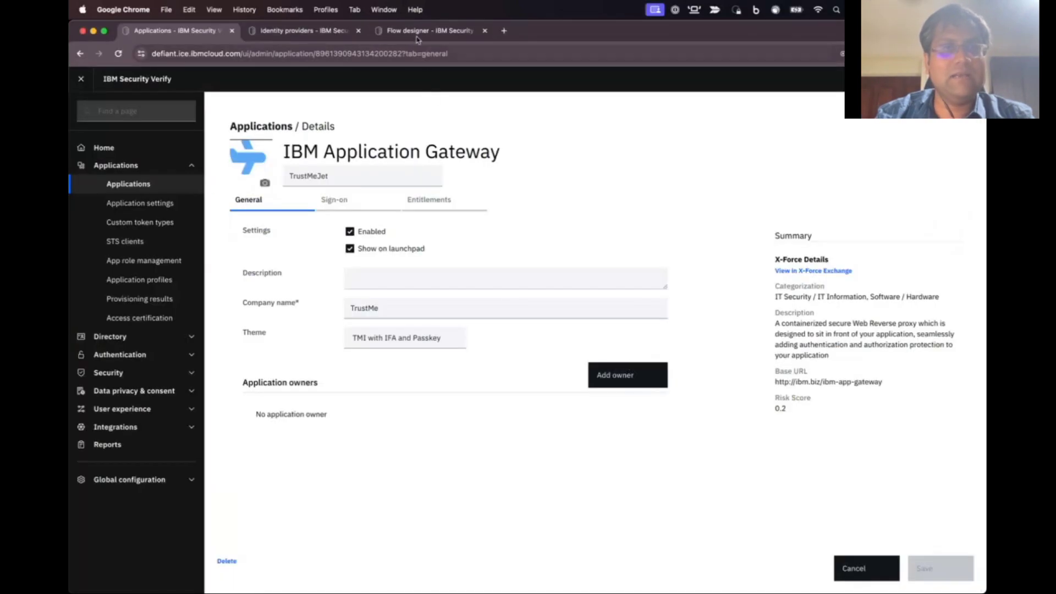
Step: Search Directory > Users & groups for the demo user, confirming no record exists yet
left_click(125, 338)
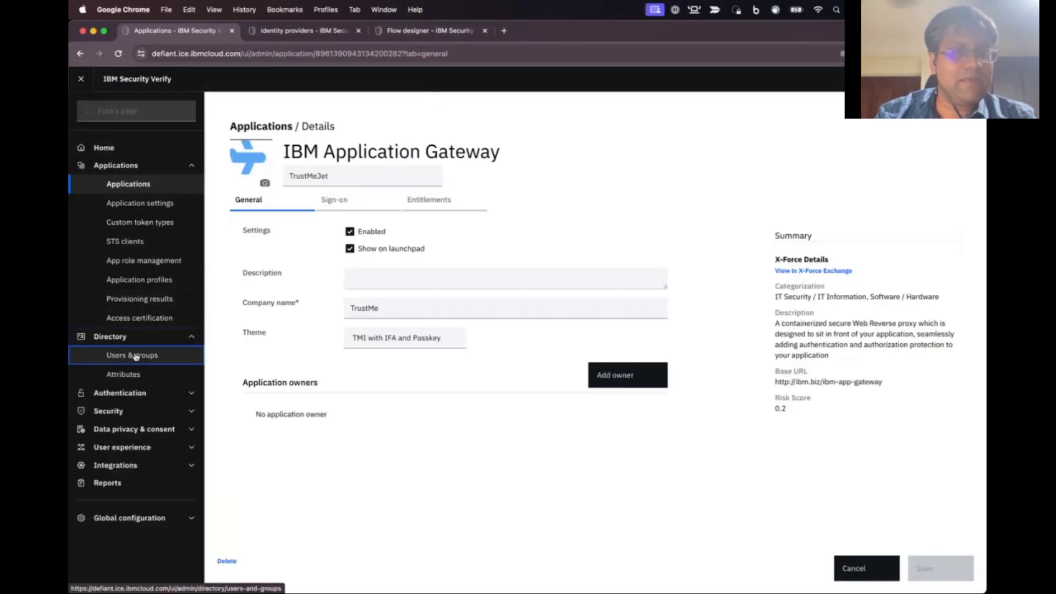
left_click(135, 355, "super")
left_click(309, 32)
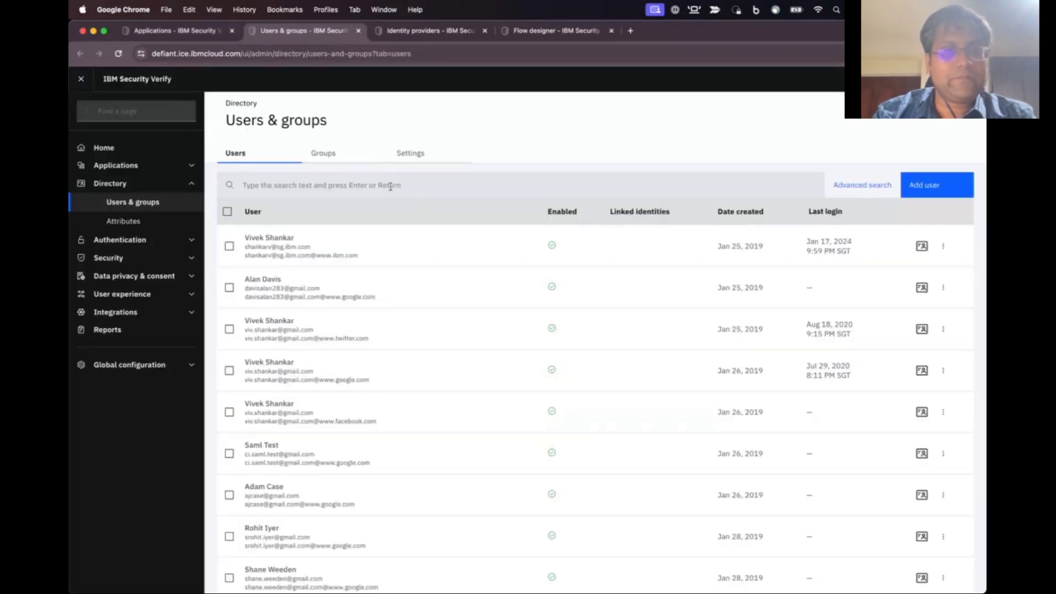
left_click(390, 186)
type("ps,ot")
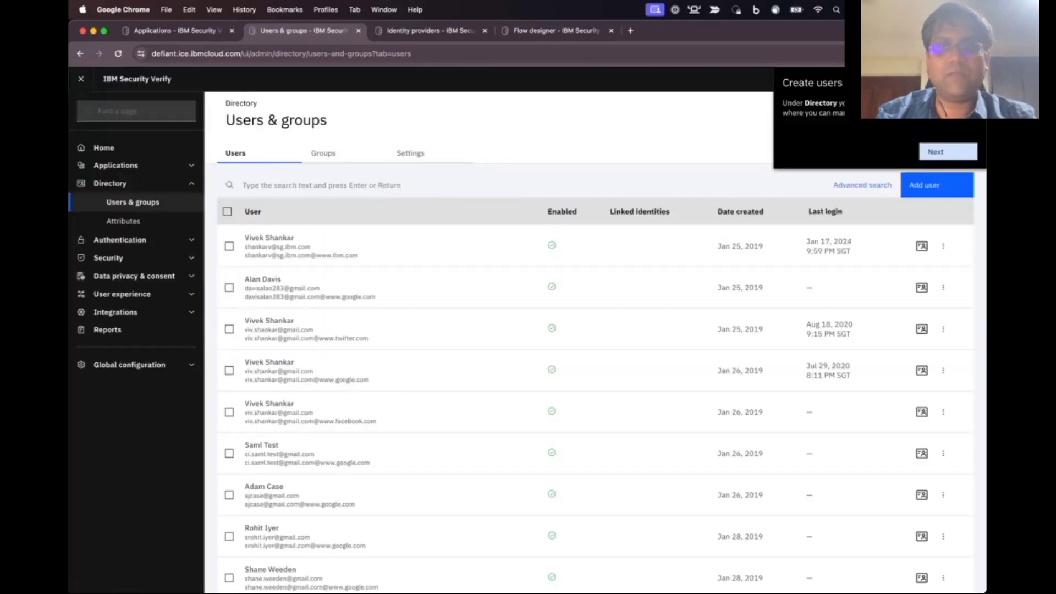
left_click(350, 190)
type("psmith")
key("Return")
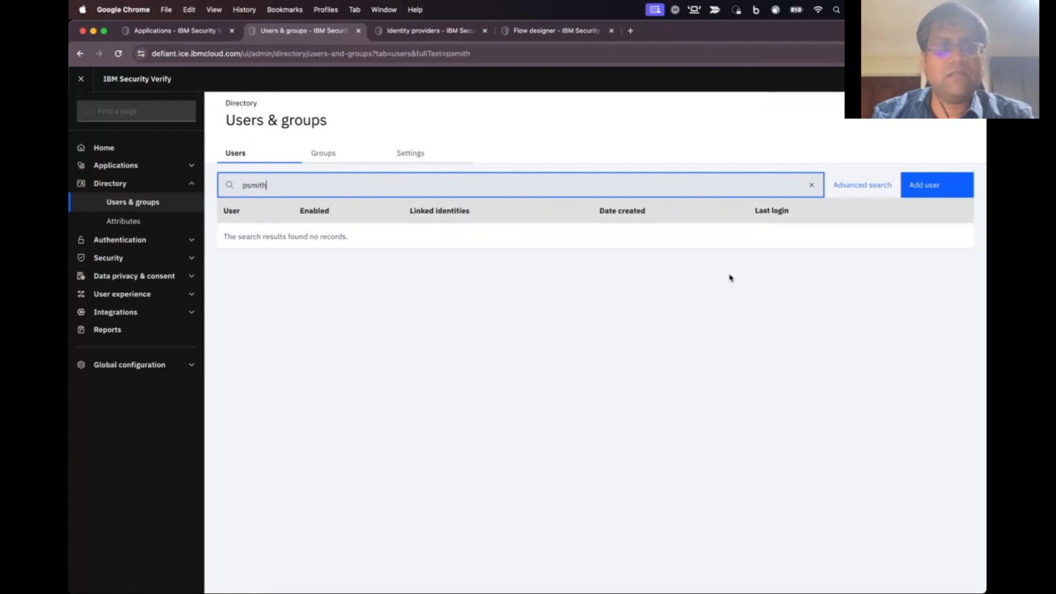
Step: Submit the username on the TrustMeJet login page, then return to the application details
key("super+grave")
left_click(871, 292)
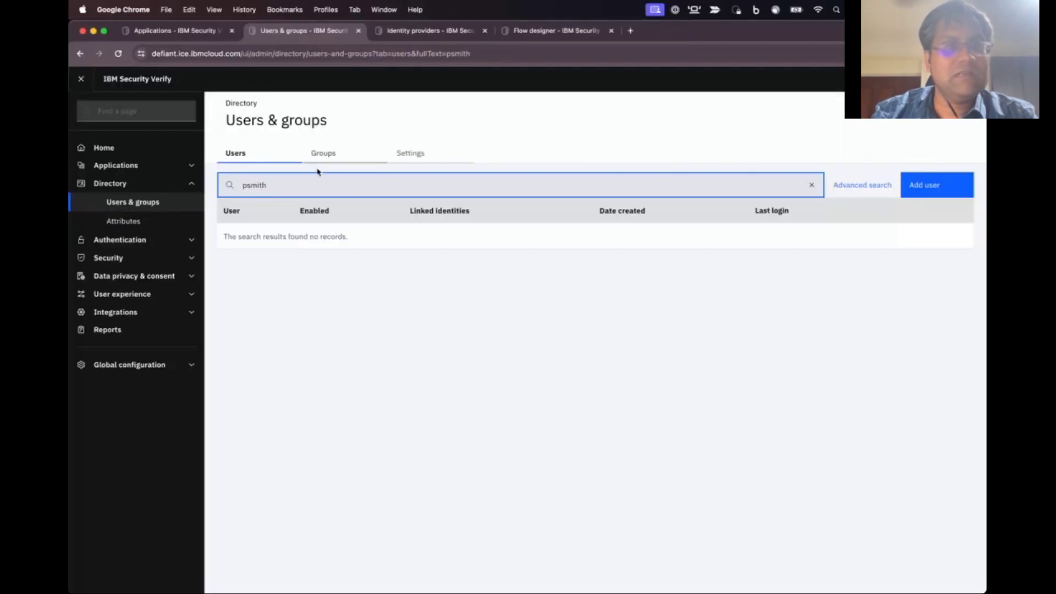
left_click(192, 31)
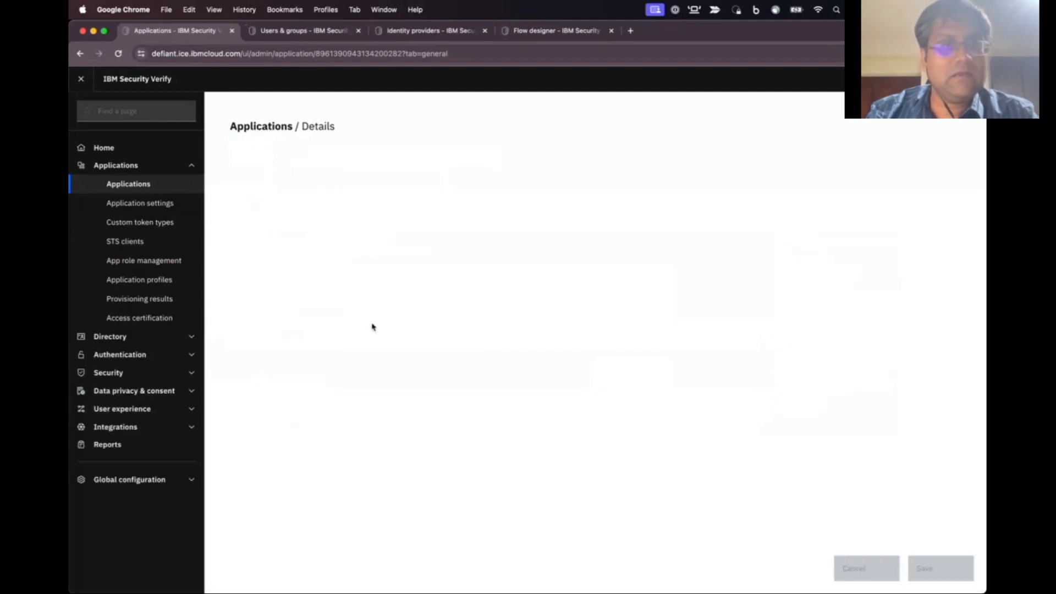
Step: Change TrustMeJet's theme to Identity modernization and save it
left_click(441, 338)
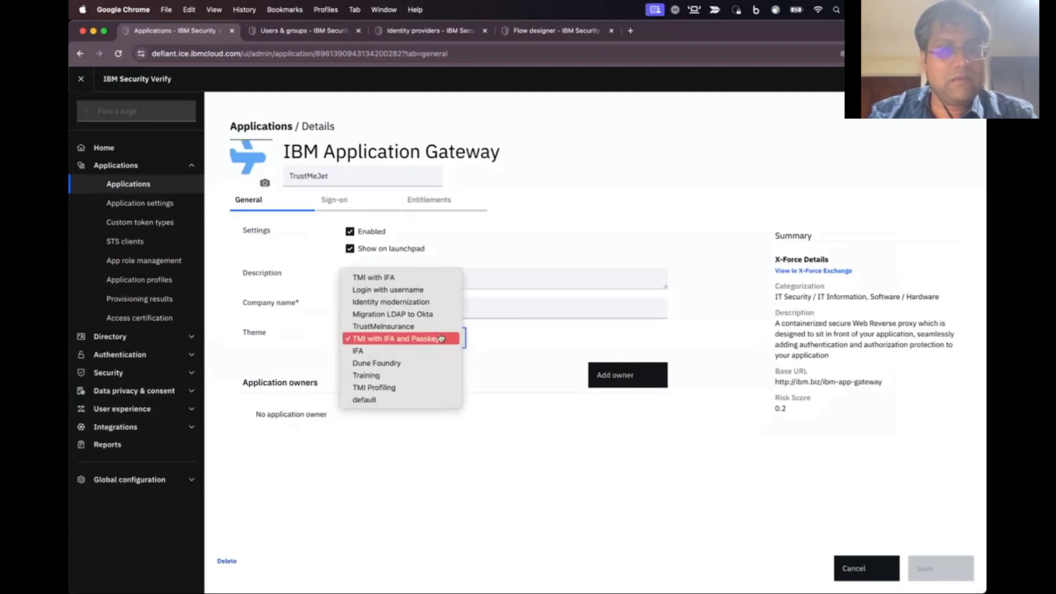
left_click(447, 302)
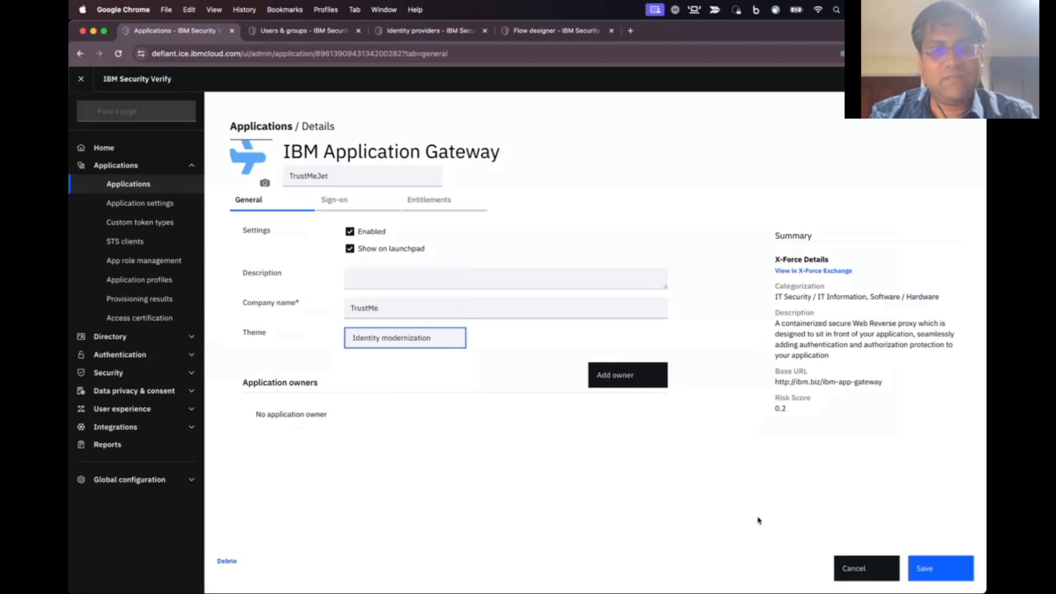
left_click(919, 566)
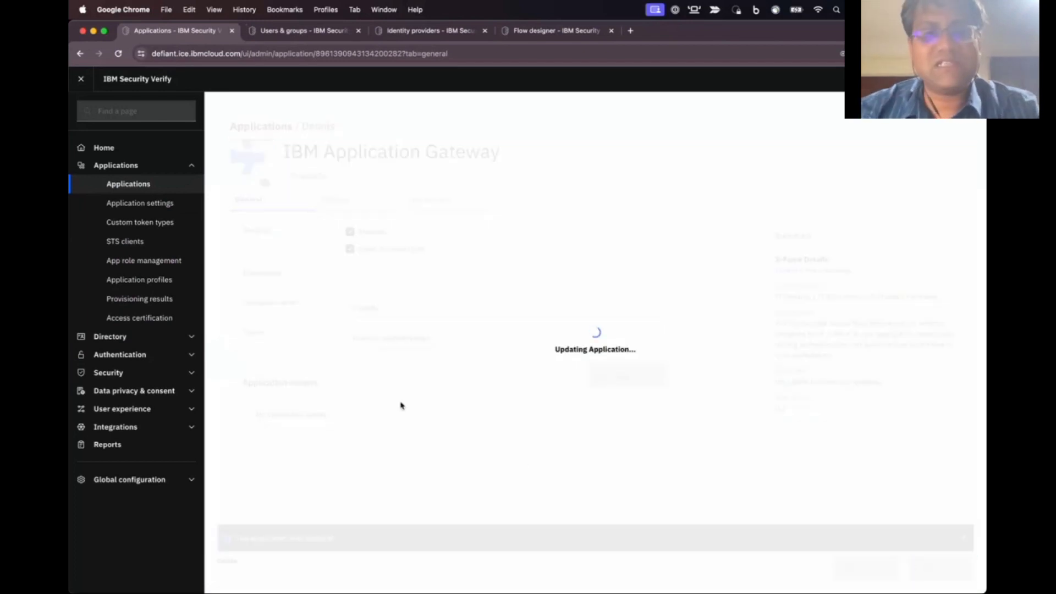
Step: Start a fresh TrustMeJet sign-in with the user's e-mail address as username
key("super+grave")
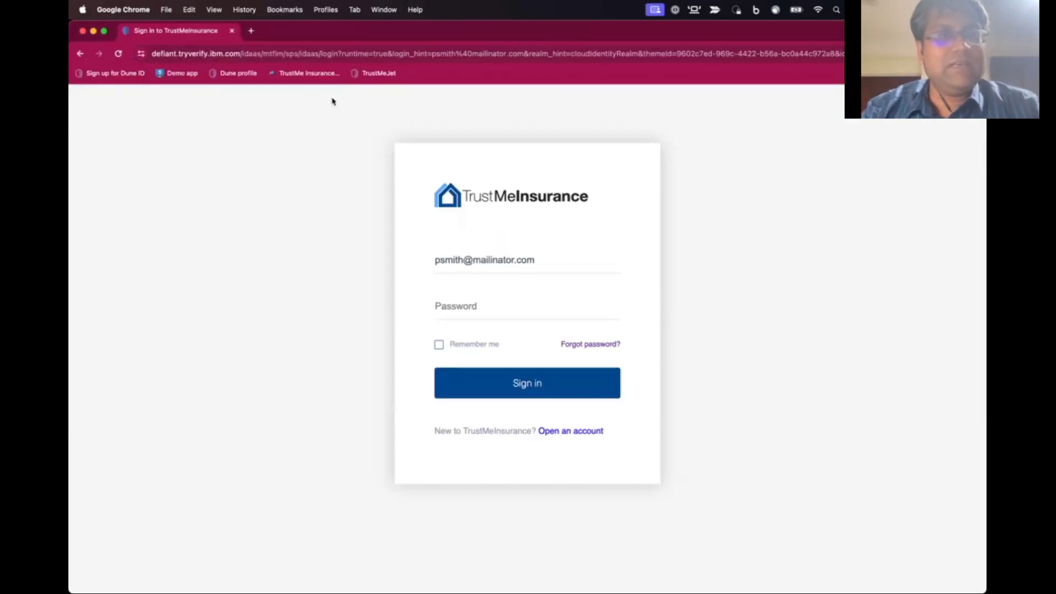
left_click(379, 73)
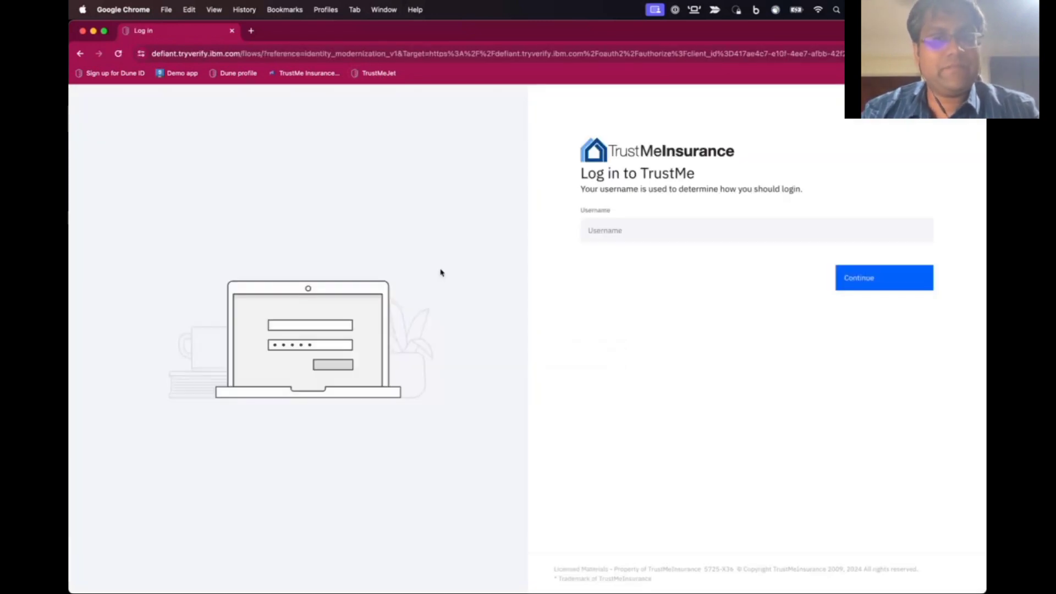
left_click(613, 237)
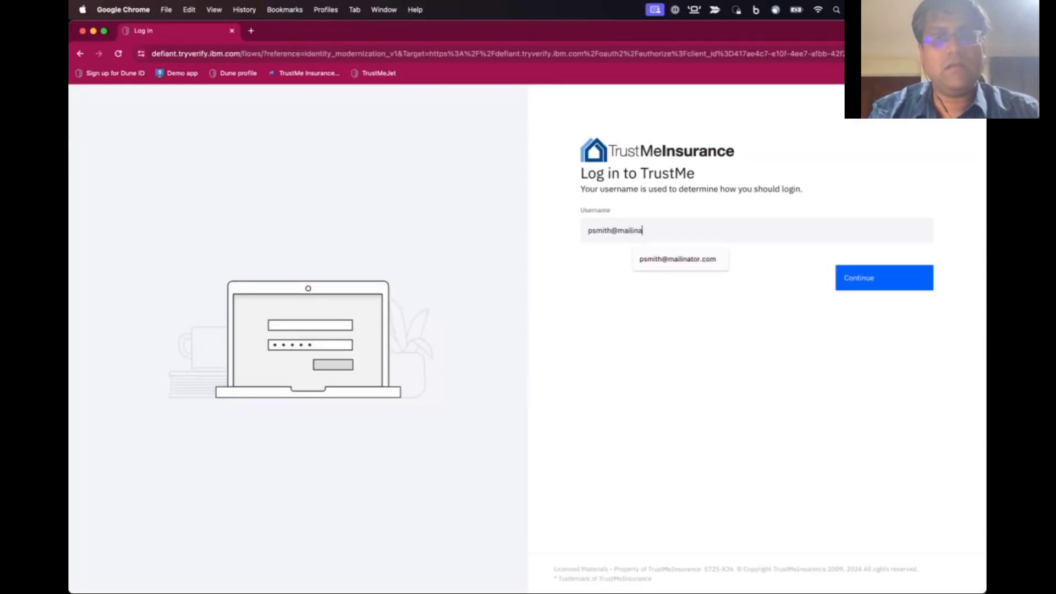
key("Return")
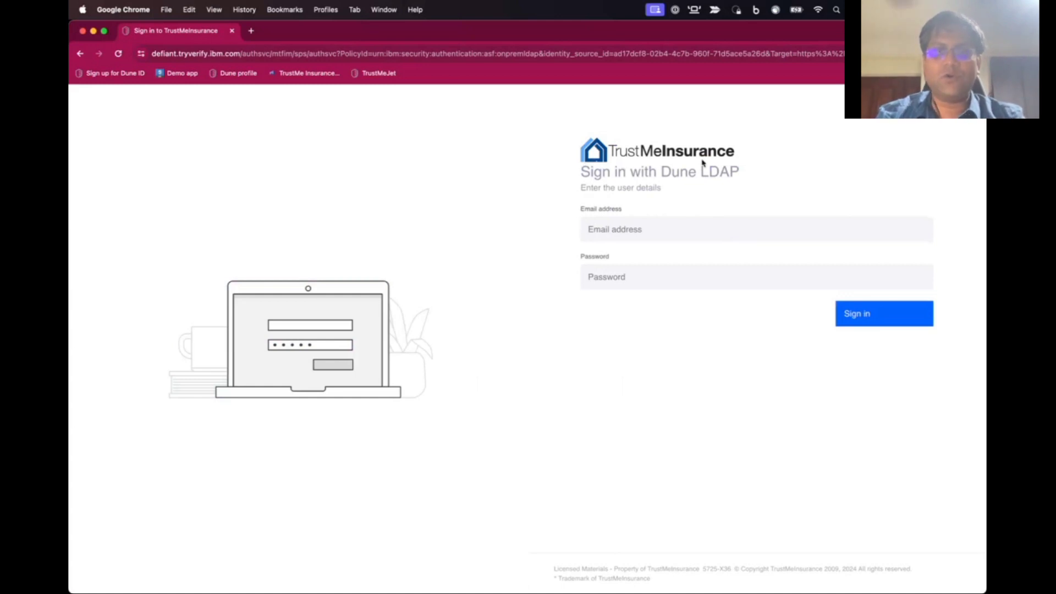
Step: Sign in on the Dune LDAP page with the user's e-mail and password, dismissing Chrome's password warning
left_click(635, 231)
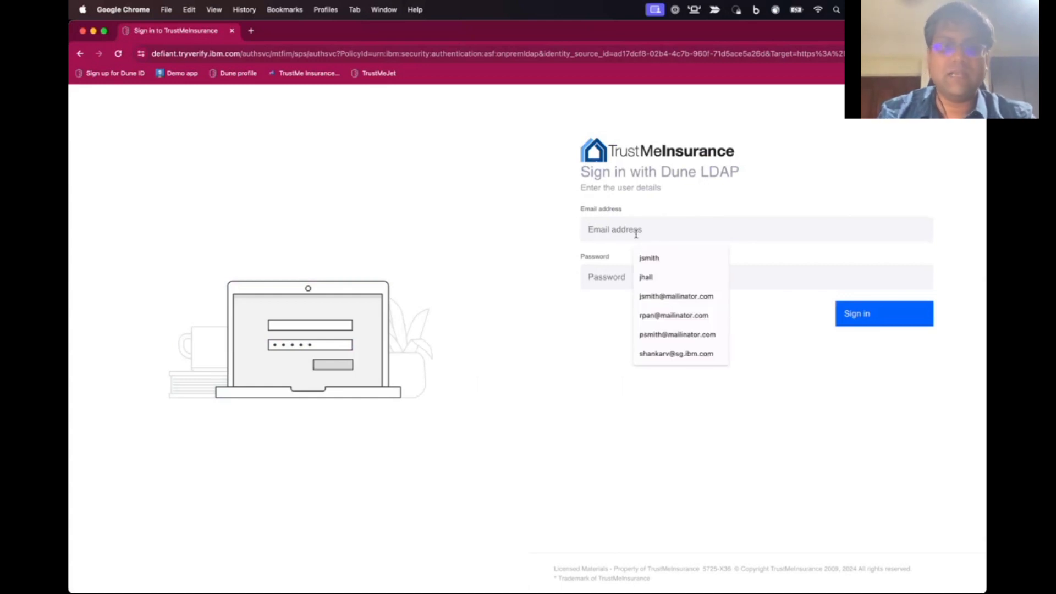
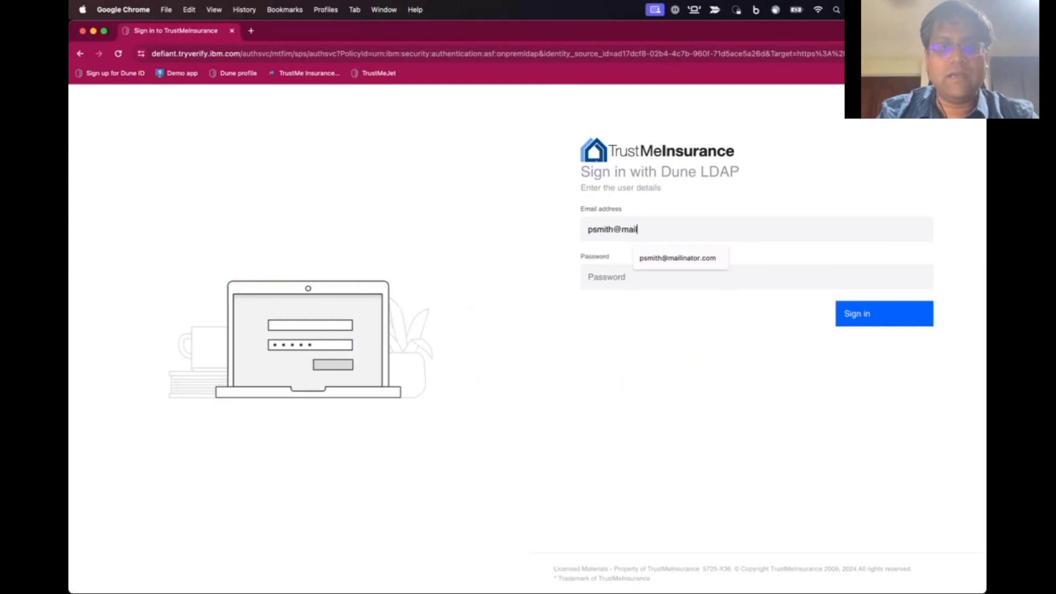
key("Tab")
type("••••••••")
key("Return")
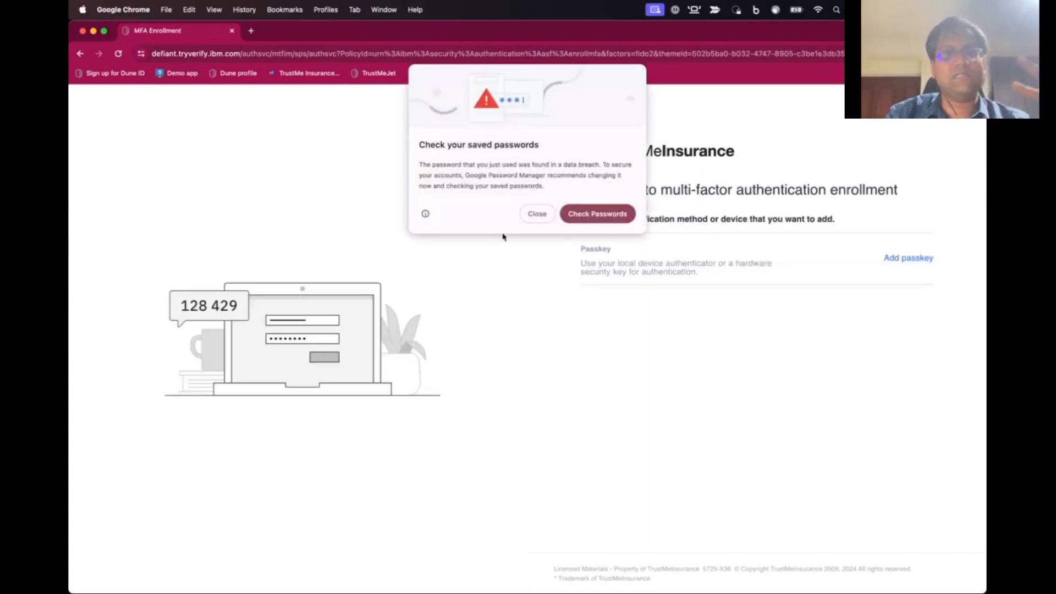
left_click(526, 218)
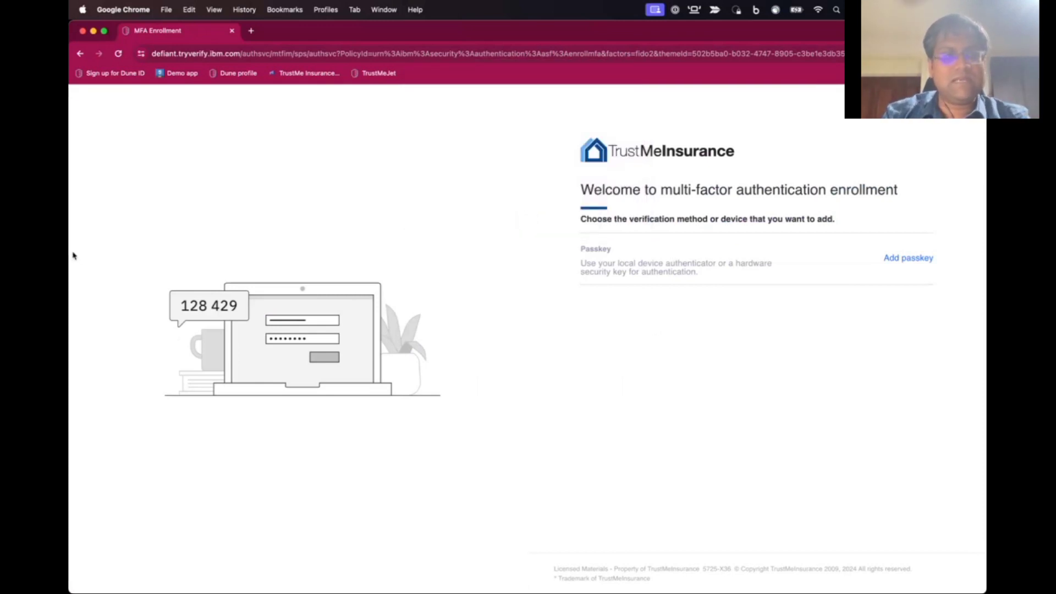
Step: Tile the enrollment page beside the admin console showing the Identity modernization v1 flow diagram
left_click_drag(70, 256, 461, 279)
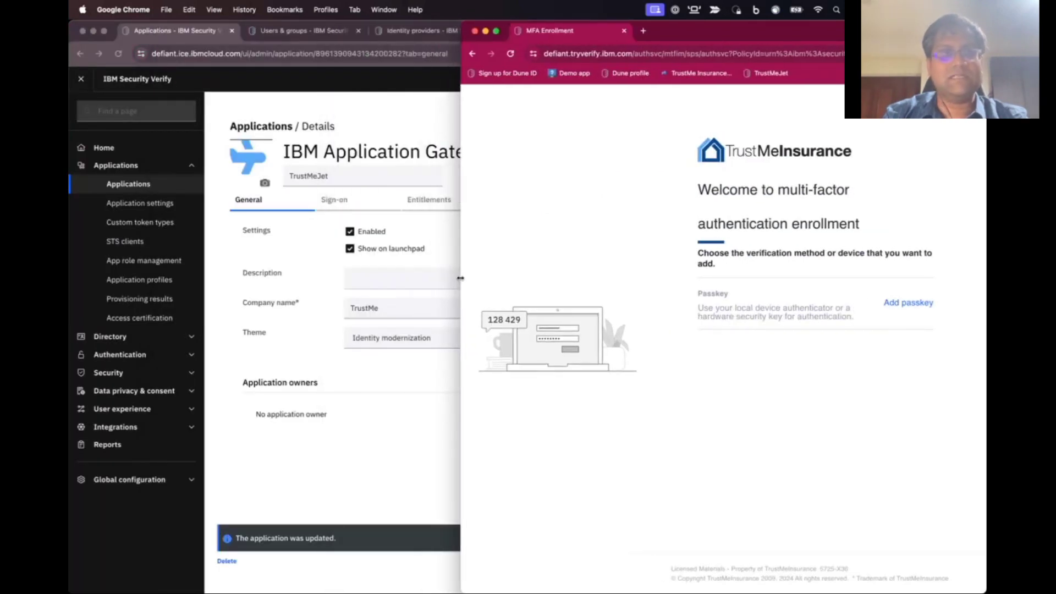
left_click(407, 96)
left_click(550, 31)
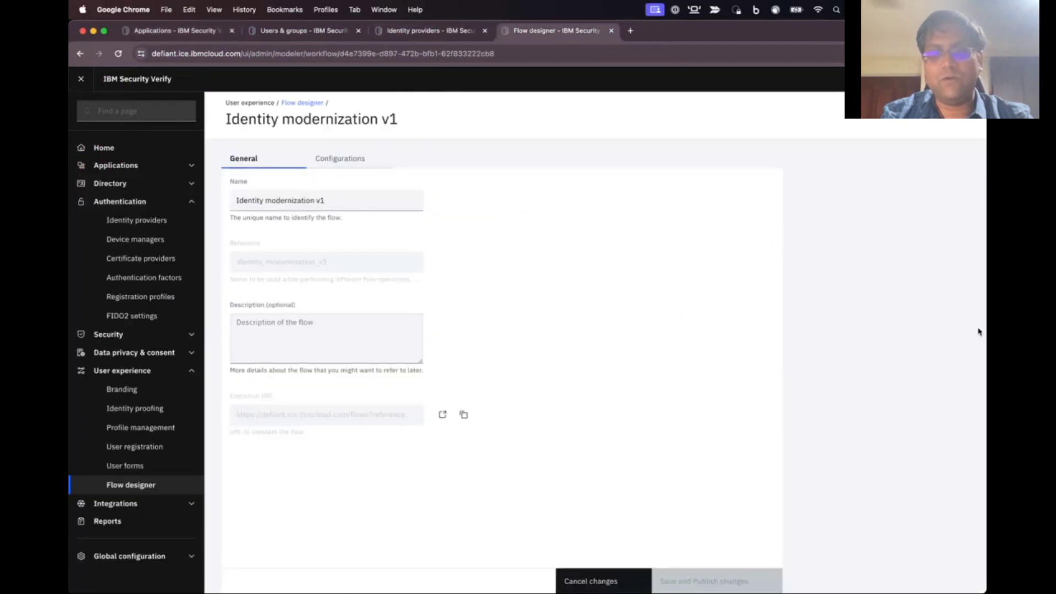
left_click_drag(984, 332, 519, 311)
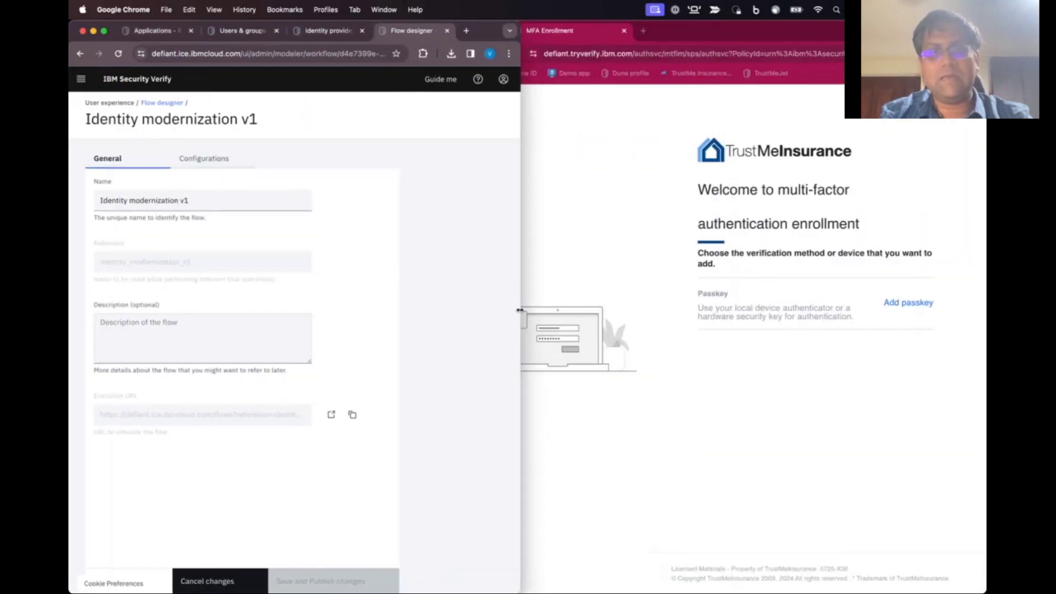
left_click(590, 295)
left_click_drag(461, 304, 518, 307)
left_click(213, 158)
left_click(212, 157)
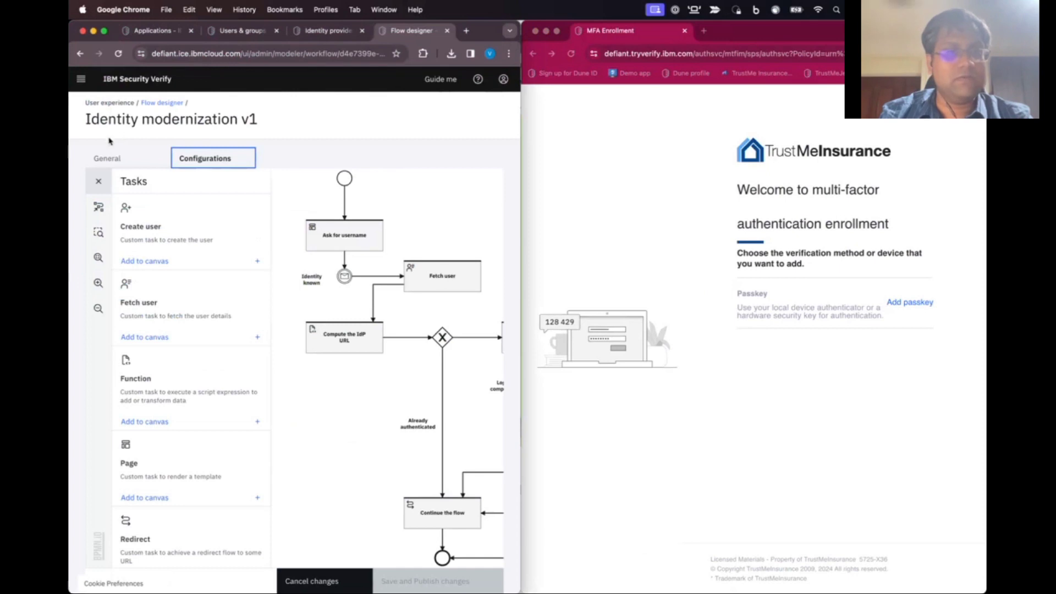
left_click(99, 181)
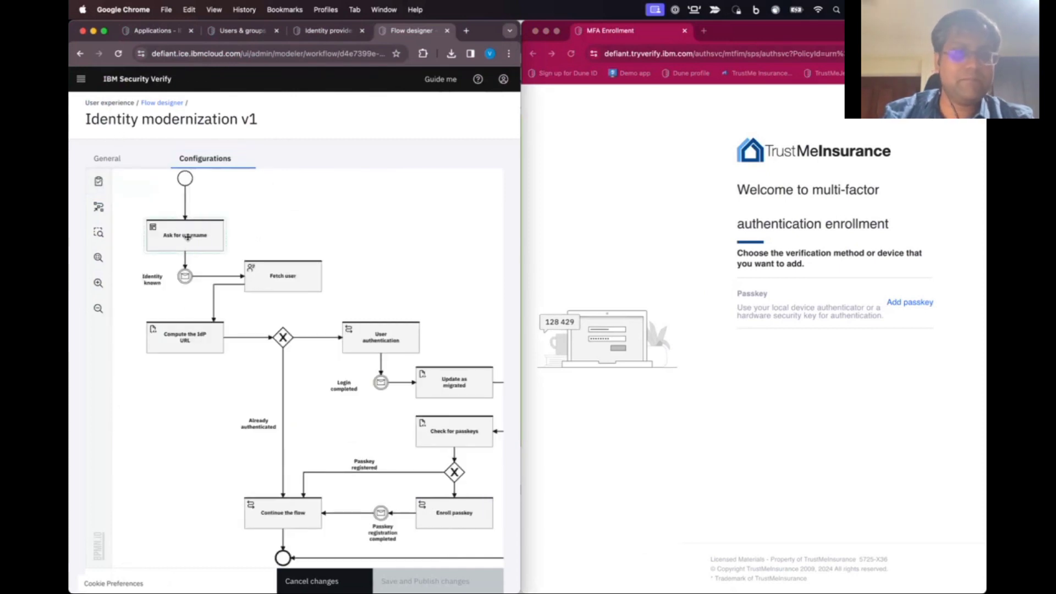
Step: Zoom in twice on the Identity modernization v1 flow and pan through its migration and passkey branches
scroll(188, 237, "right", 1)
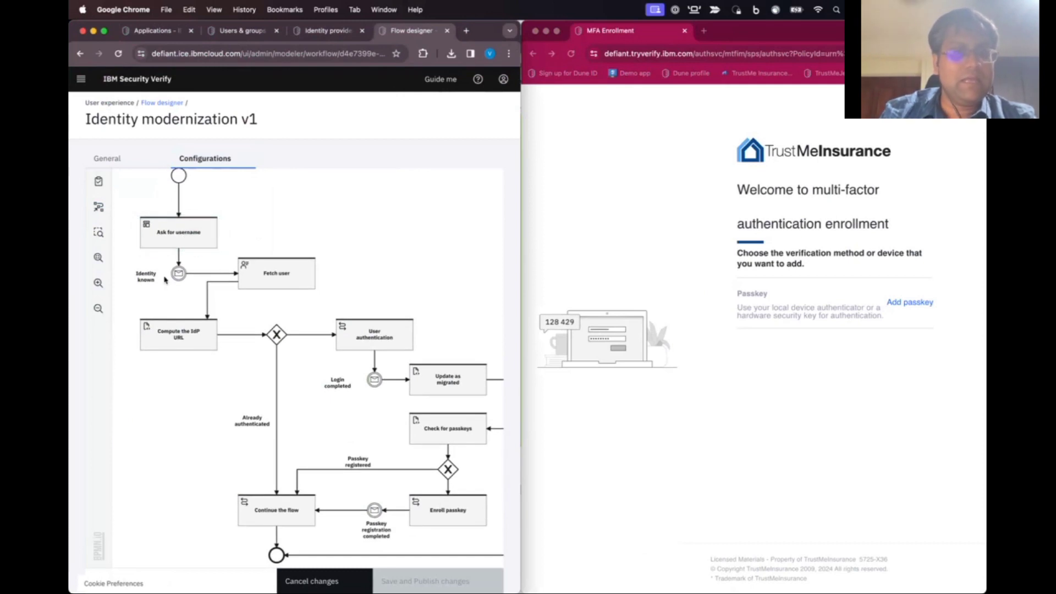
left_click(98, 284)
left_click(99, 284)
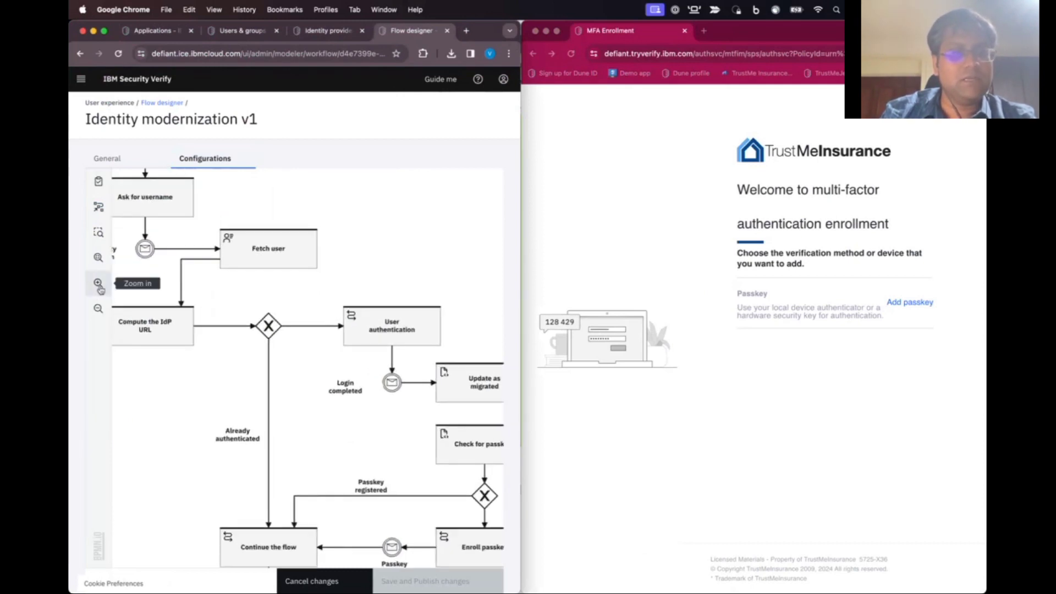
scroll(161, 382, "up", 5)
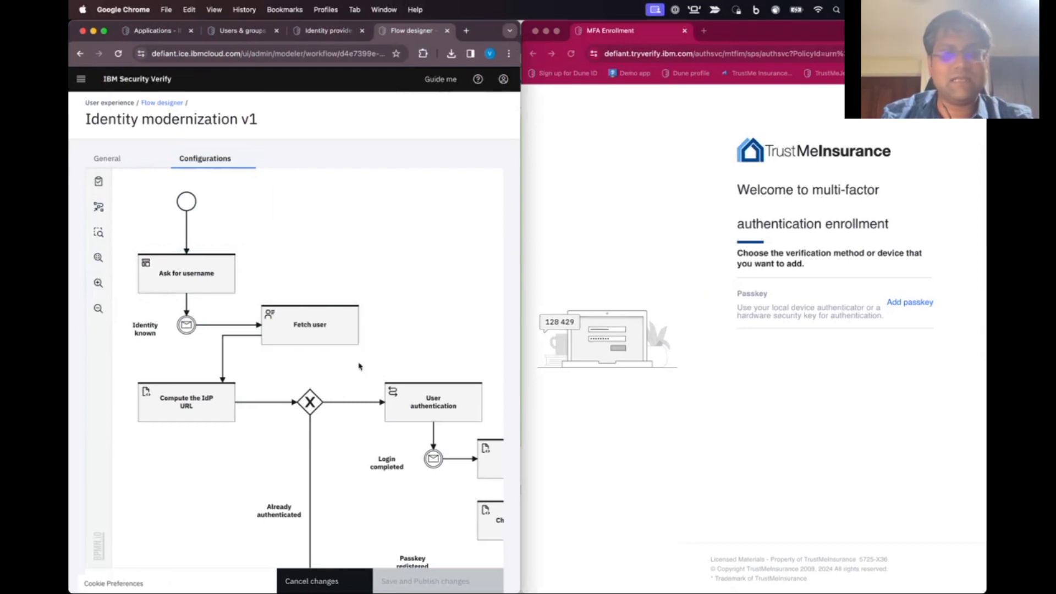
scroll(359, 366, "down", 5)
scroll(359, 366, "right", 3)
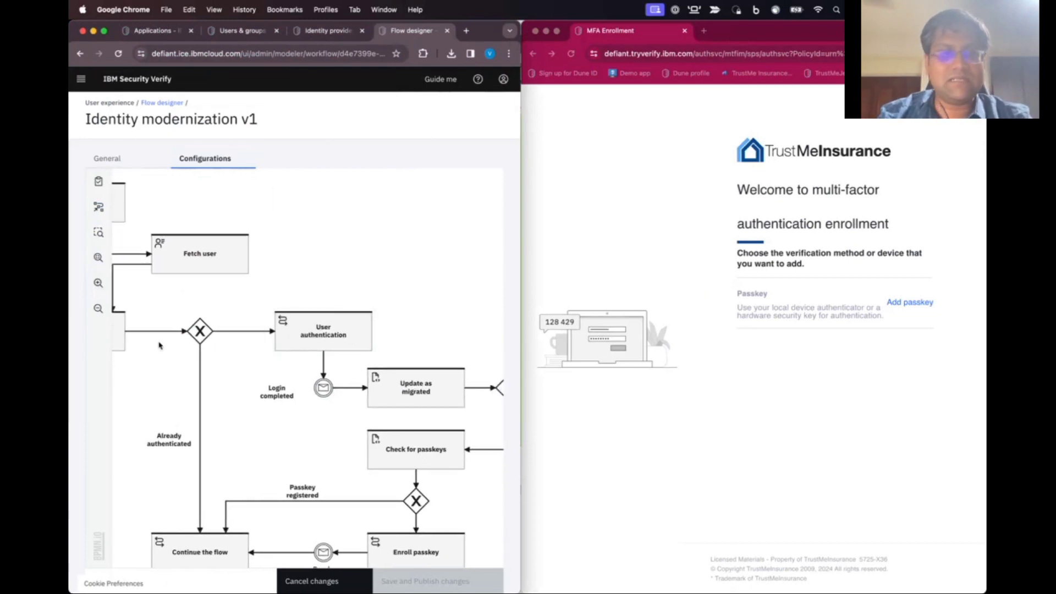
scroll(159, 342, "left", 3)
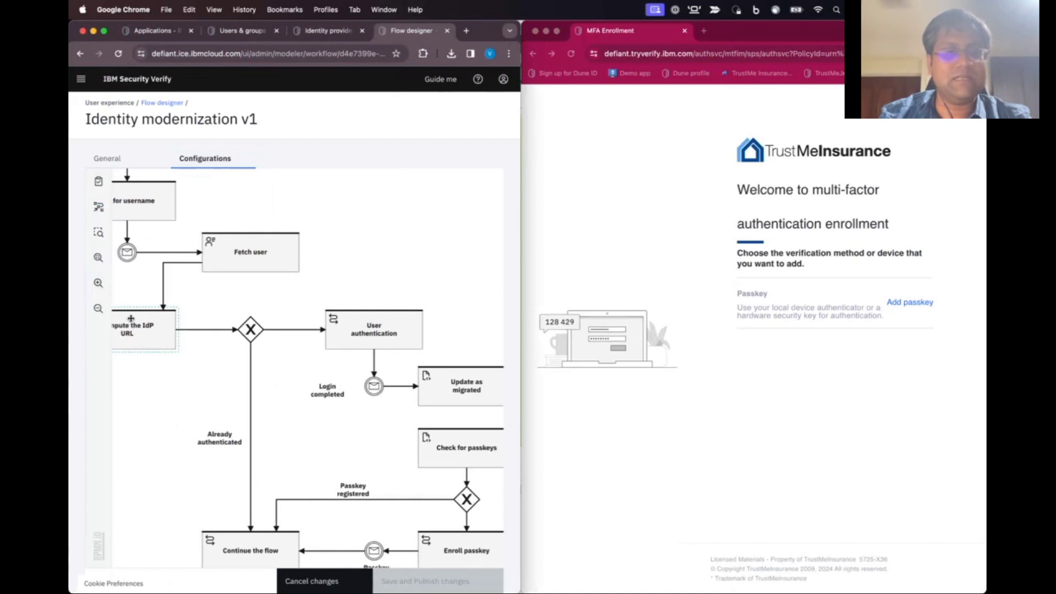
scroll(165, 343, "left", 2)
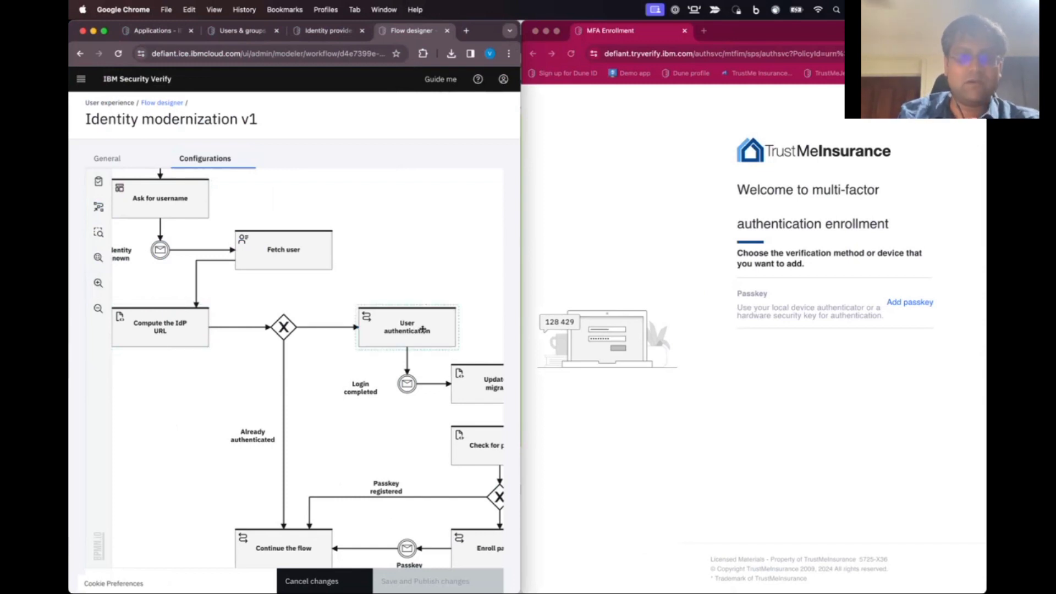
scroll(422, 329, "down", 3)
scroll(422, 330, "right", 3)
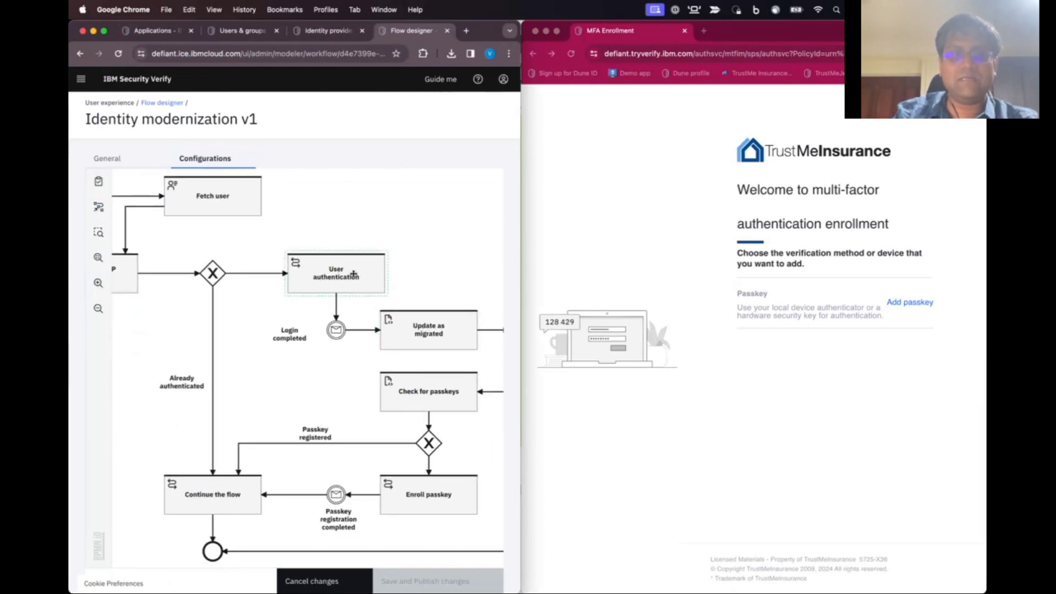
scroll(399, 278, "down", 2)
scroll(400, 277, "right", 3)
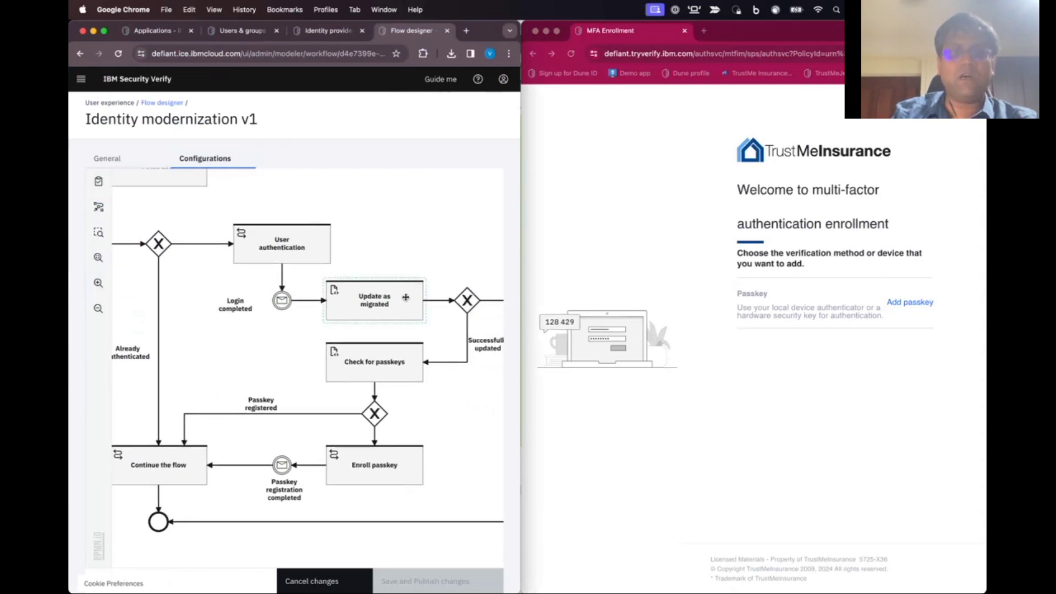
scroll(431, 329, "down", 1)
scroll(432, 329, "right", 2)
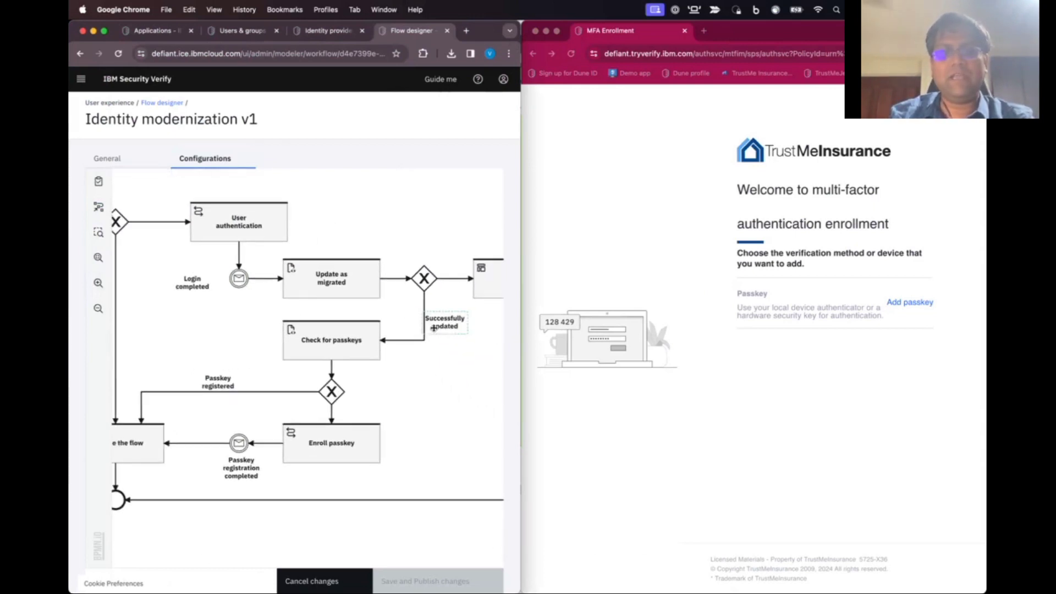
scroll(433, 327, "up", 1)
scroll(434, 328, "left", 1)
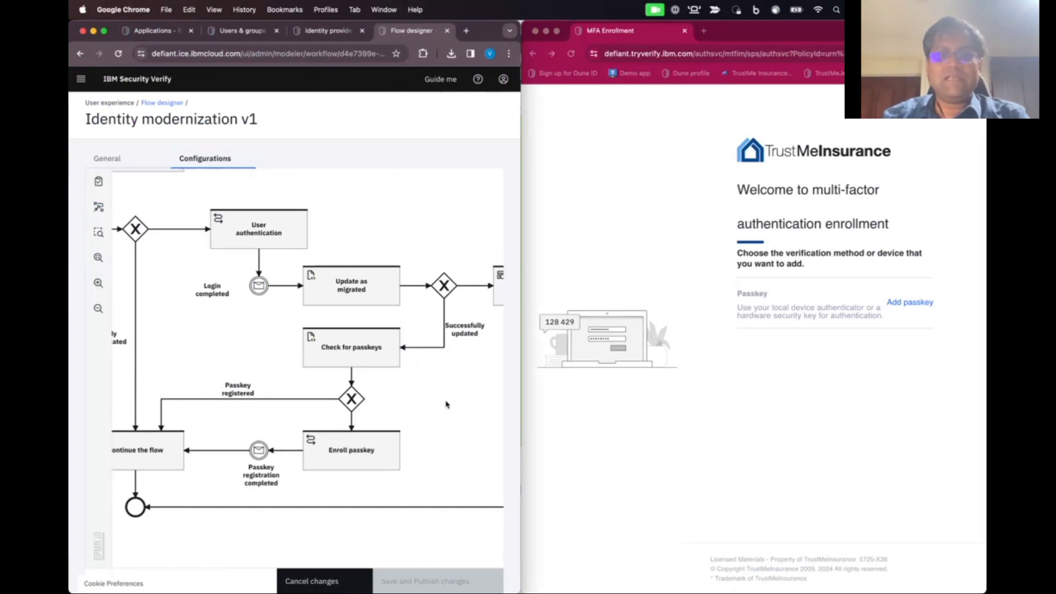
Step: Start adding a new passkey and choose where to save it
left_click(814, 405)
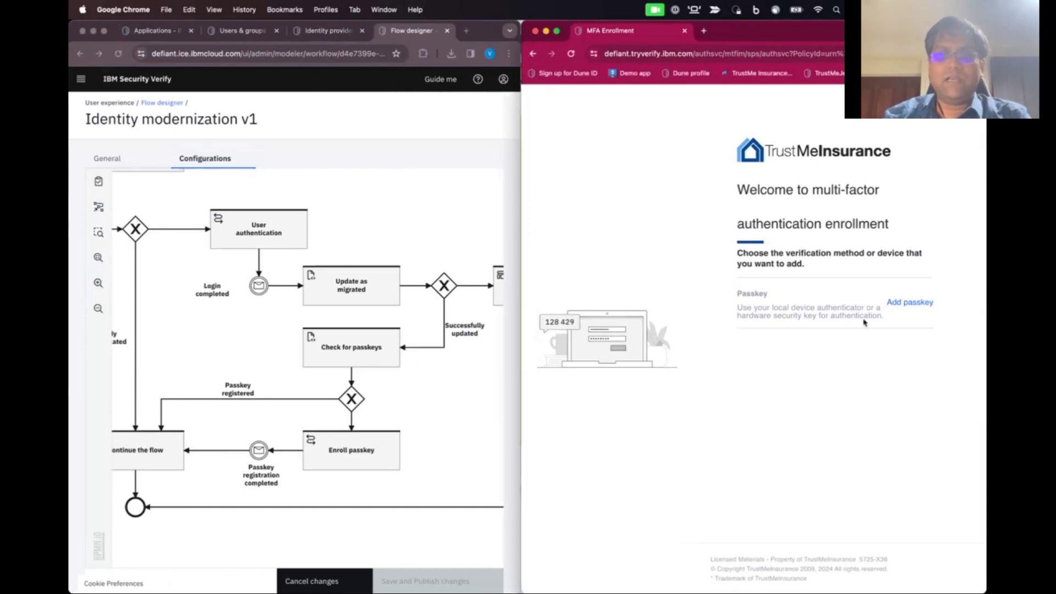
left_click(900, 303)
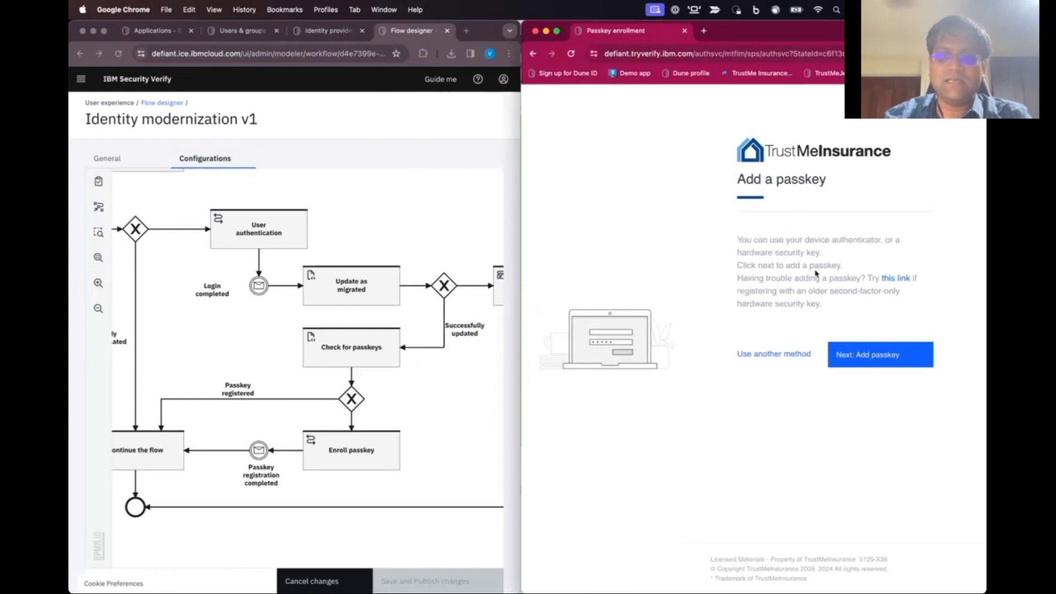
left_click(860, 356)
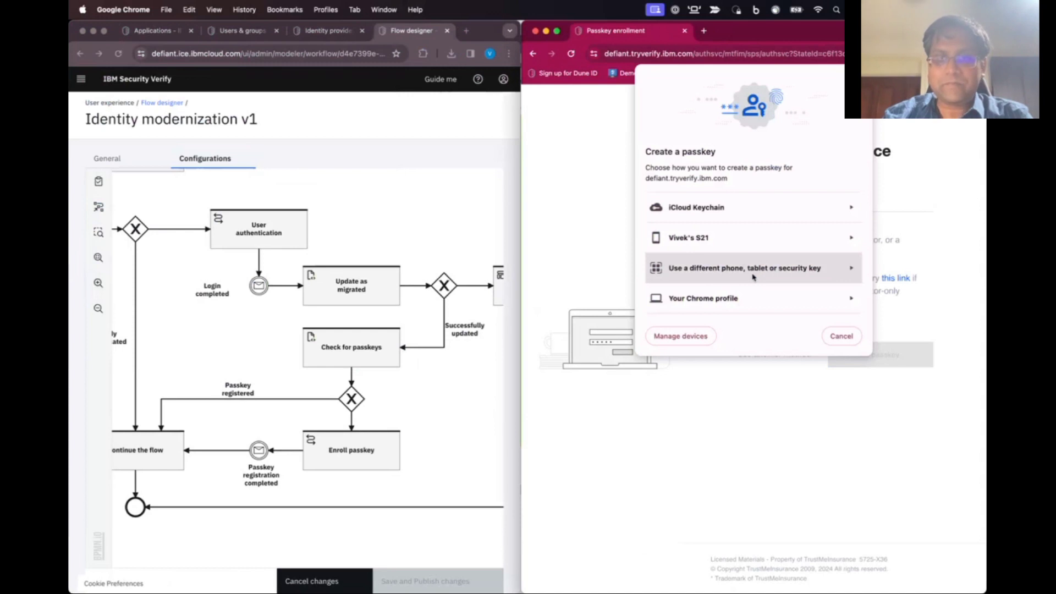
left_click(764, 215)
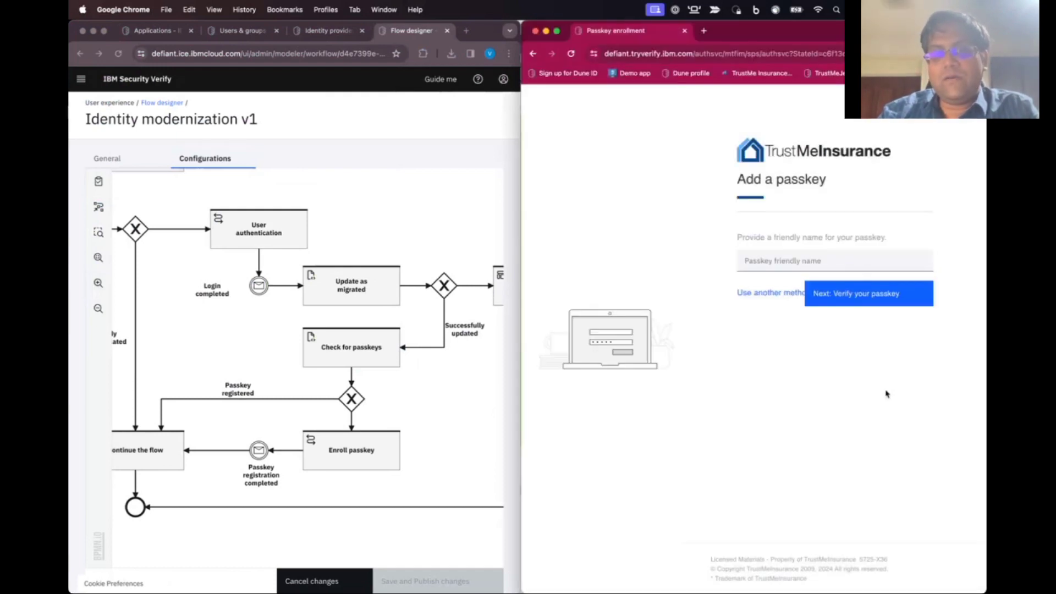
Step: Name the passkey MBP, verify it, and finish the enrollment
left_click(852, 266)
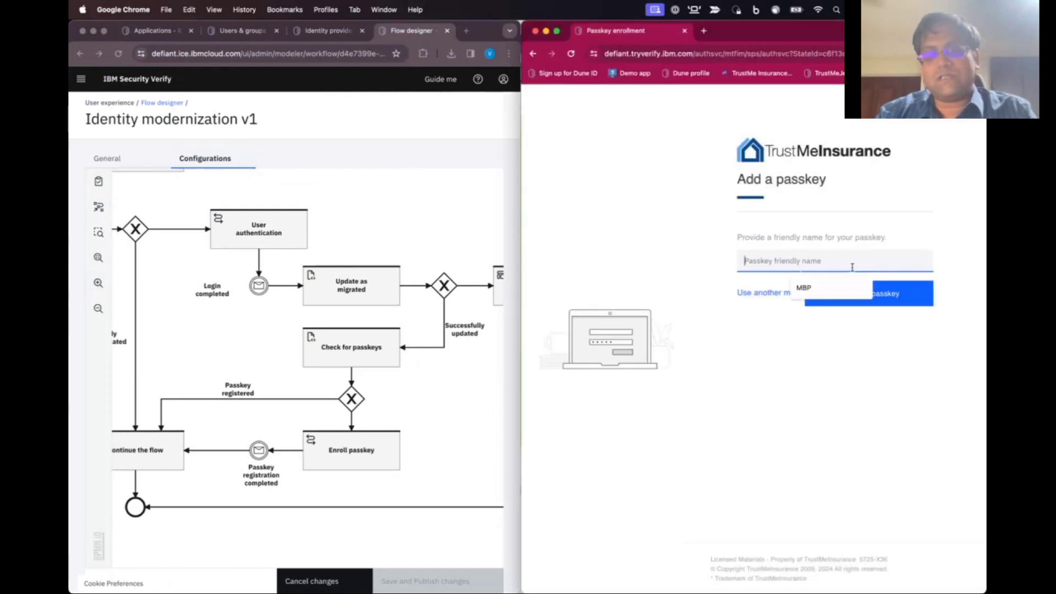
left_click(802, 288)
left_click(854, 299)
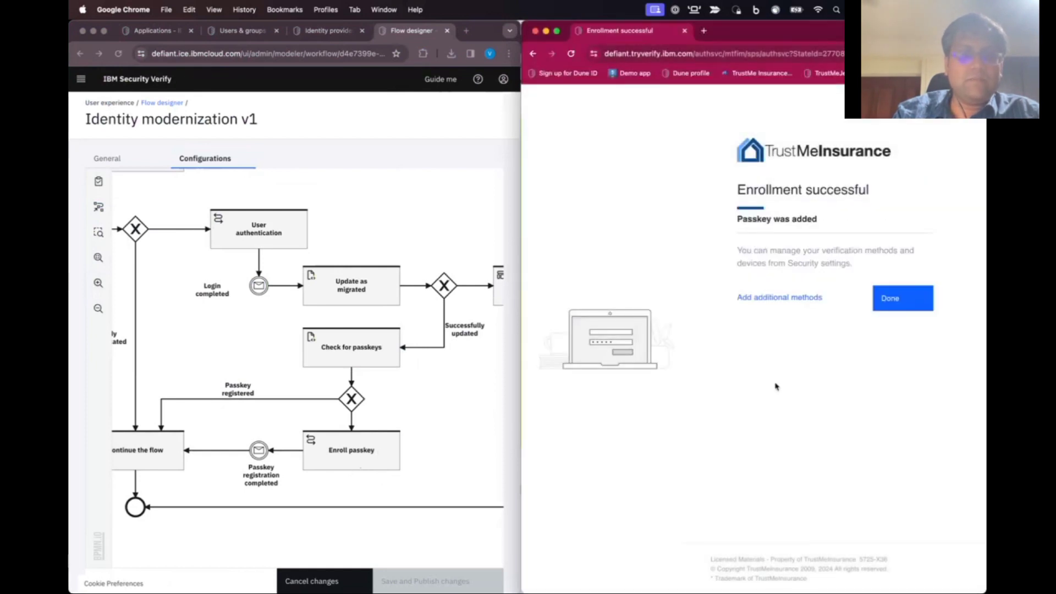
left_click(895, 303)
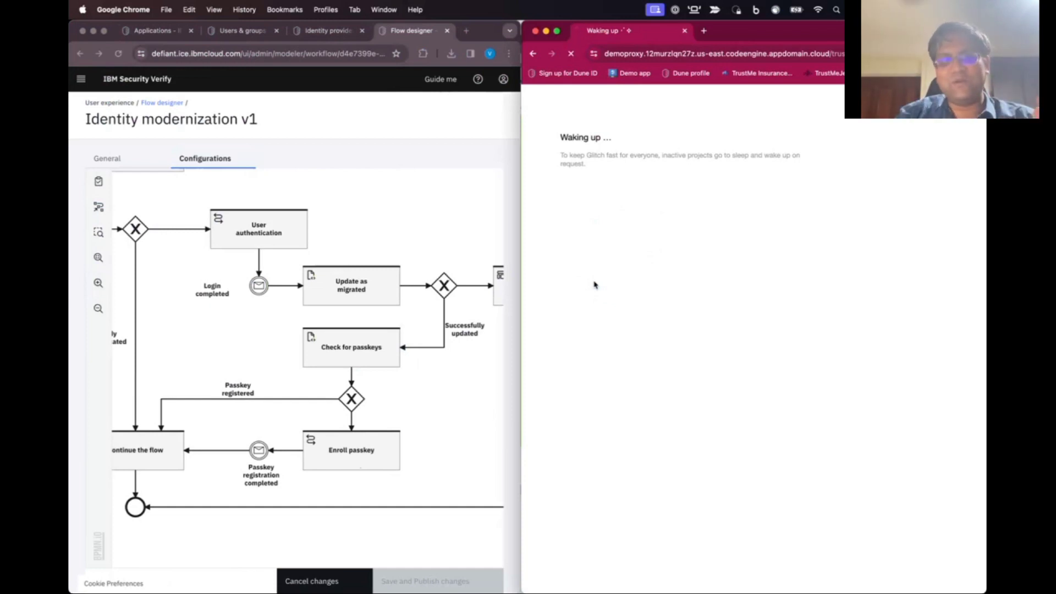
Step: Pan around the flow diagram in the left window while TrustMeJet loads
mouse_move(594, 282)
left_mouse_down()
mouse_move(642, 248)
mouse_move(582, 218)
mouse_move(650, 208)
left_mouse_up()
mouse_move(652, 211)
left_mouse_down()
mouse_move(652, 191)
mouse_move(608, 217)
mouse_move(529, 342)
left_mouse_up()
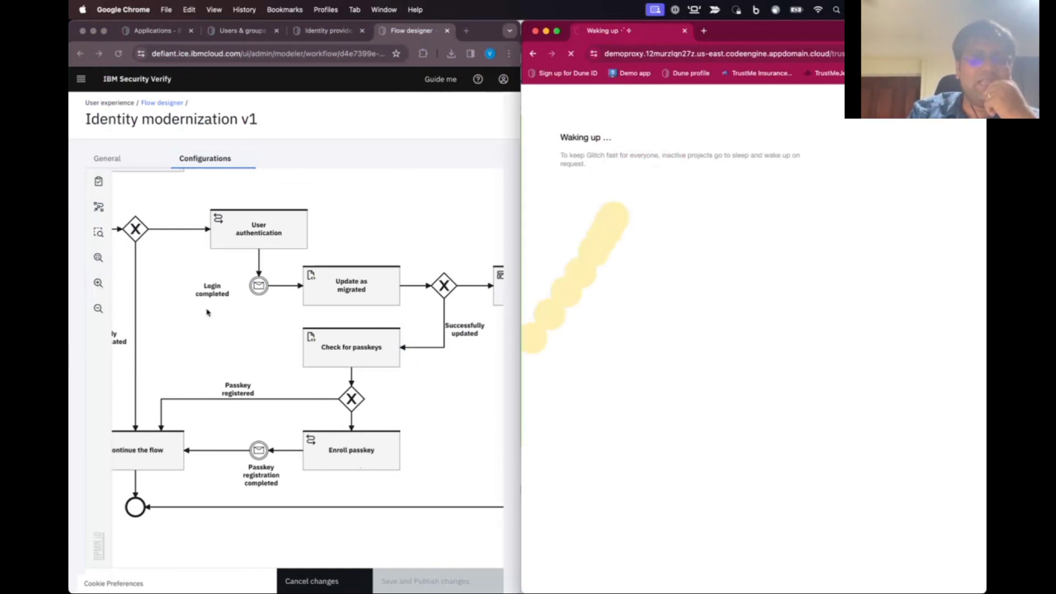
scroll(206, 311, "up", 2)
scroll(207, 312, "up", 3)
scroll(207, 312, "left", 4)
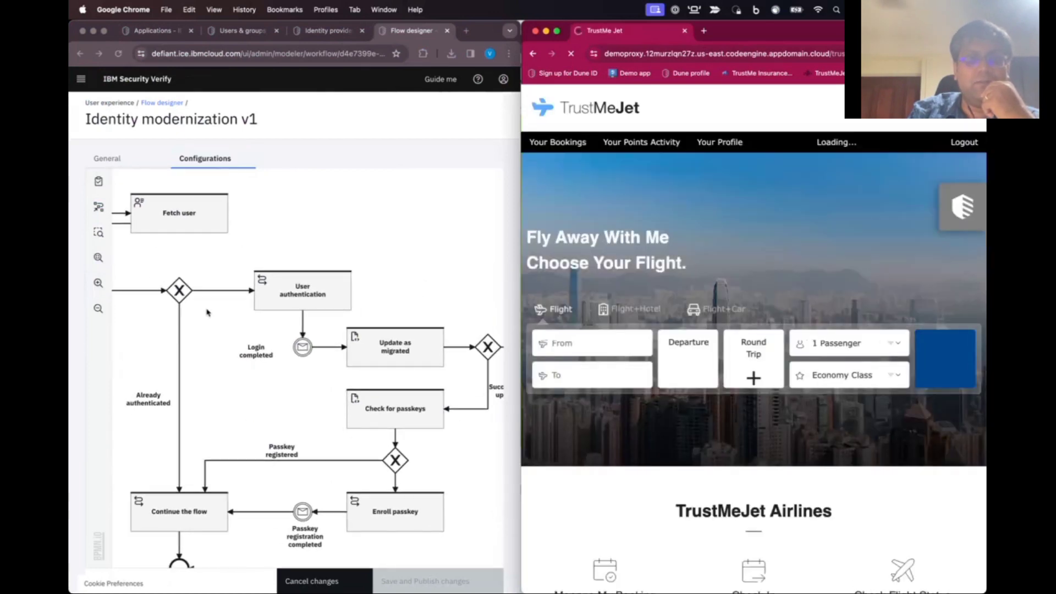
scroll(207, 313, "up", 3)
scroll(207, 312, "left", 2)
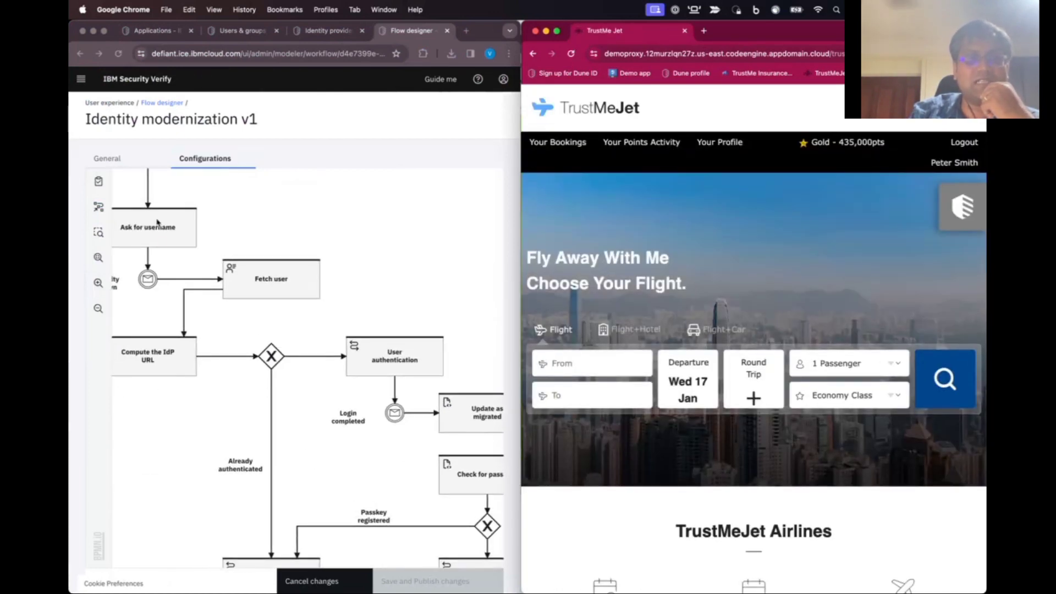
scroll(299, 311, "left", 2)
scroll(298, 312, "down", 1)
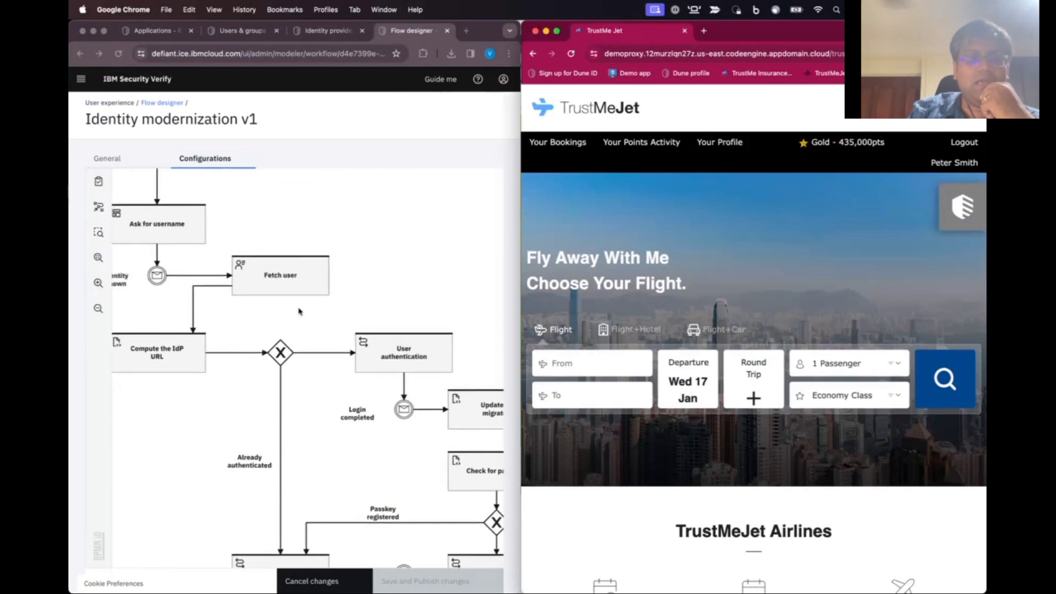
scroll(245, 416, "right", 6)
scroll(245, 416, "down", 3)
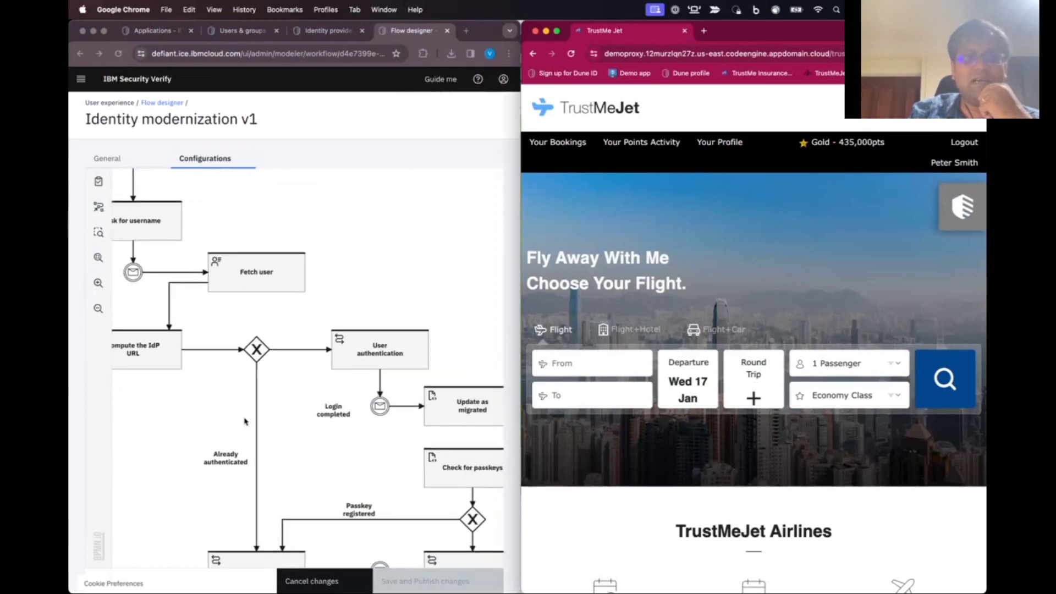
scroll(244, 421, "down", 2)
scroll(245, 421, "right", 2)
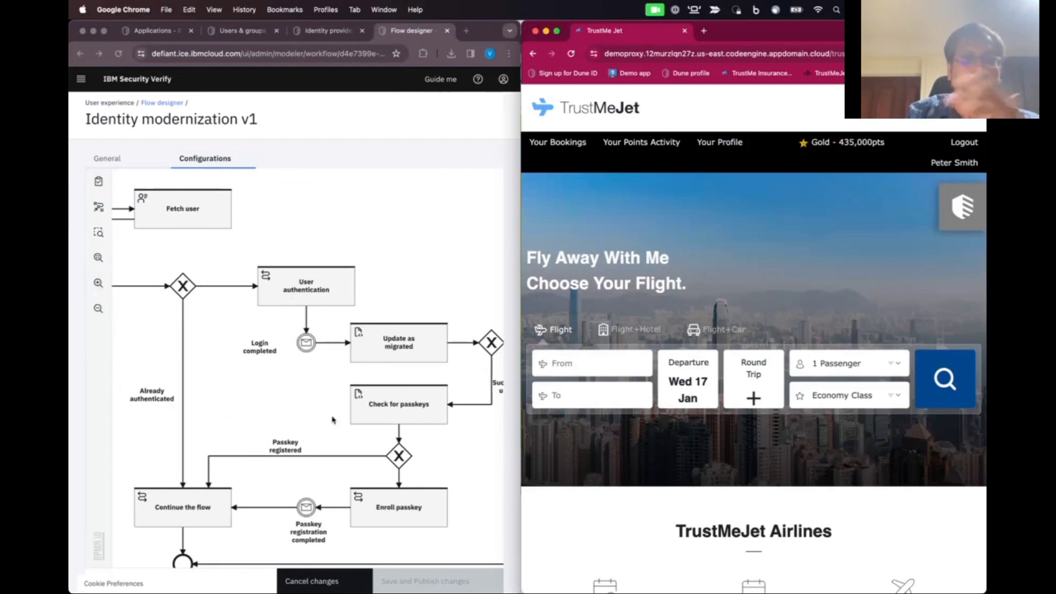
scroll(332, 419, "right", 5)
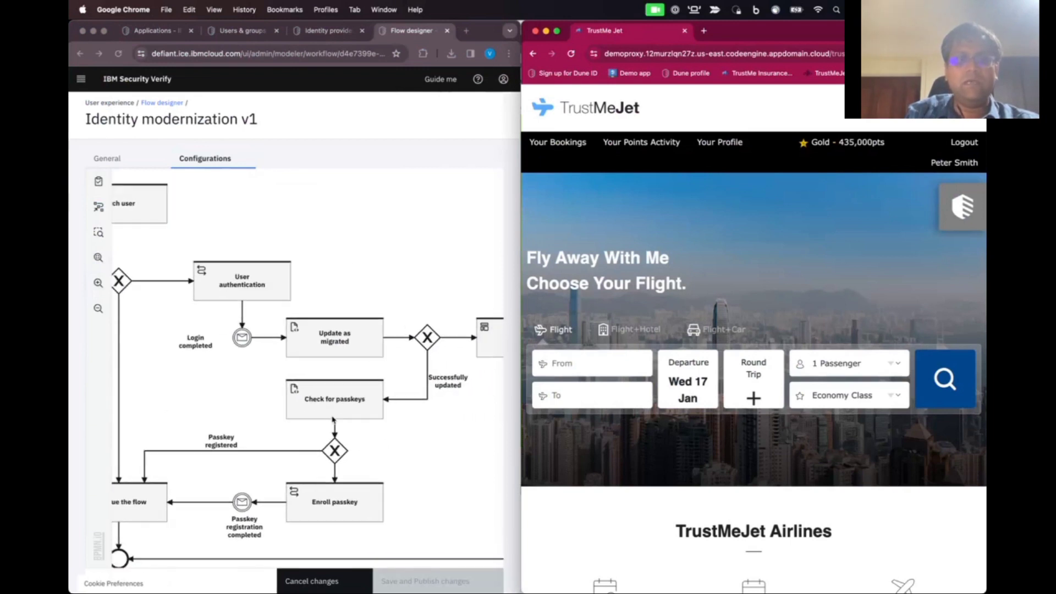
scroll(332, 420, "right", 3)
scroll(332, 420, "down", 2)
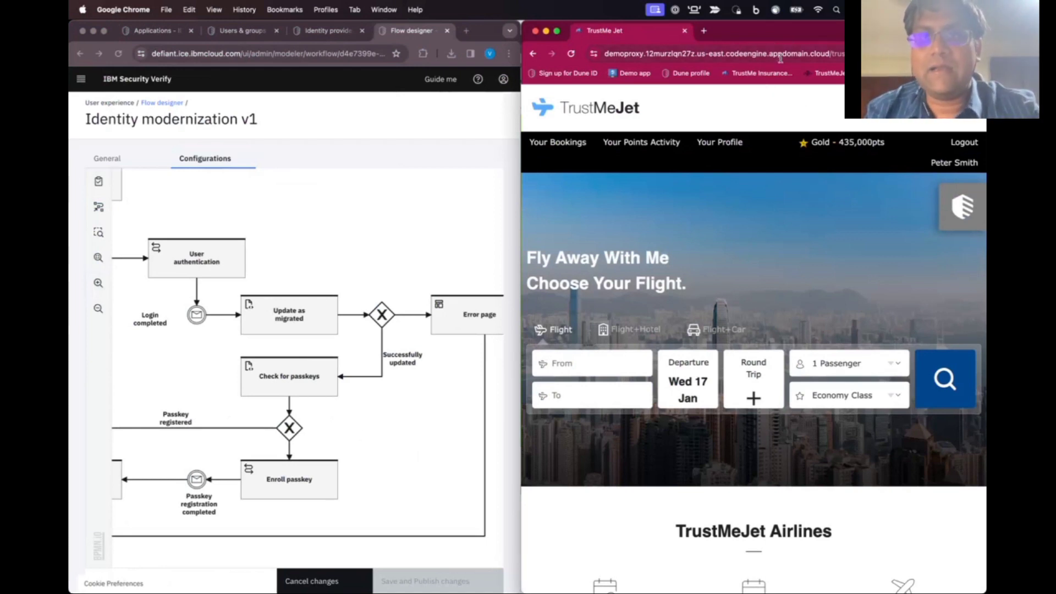
Step: Log out of TrustMeJet, load the Verify /idaas/mtfim/sps/idaas/logout URL, and return home
left_click(956, 142)
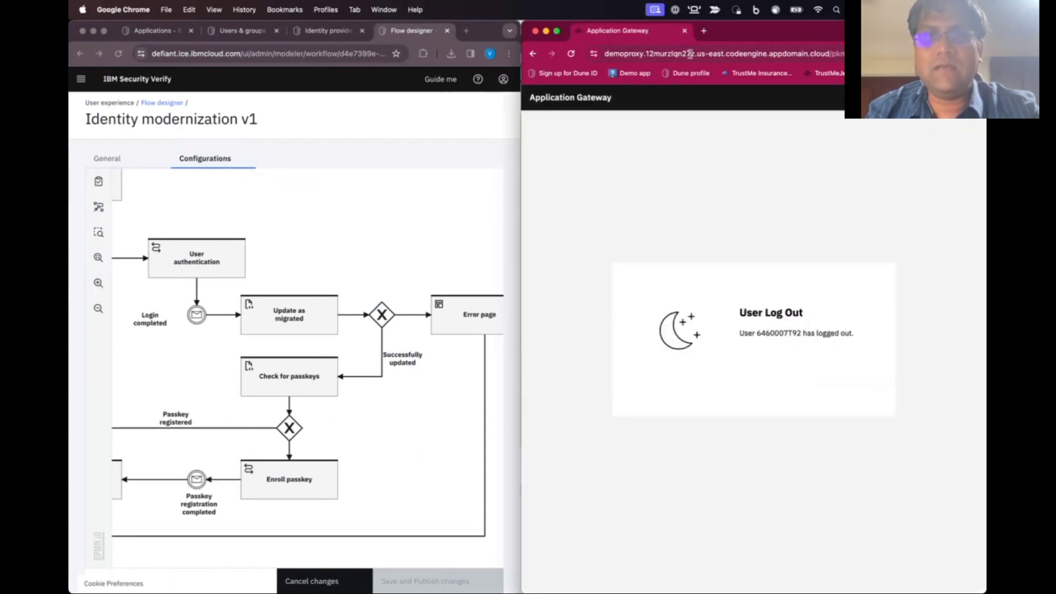
left_click(689, 54)
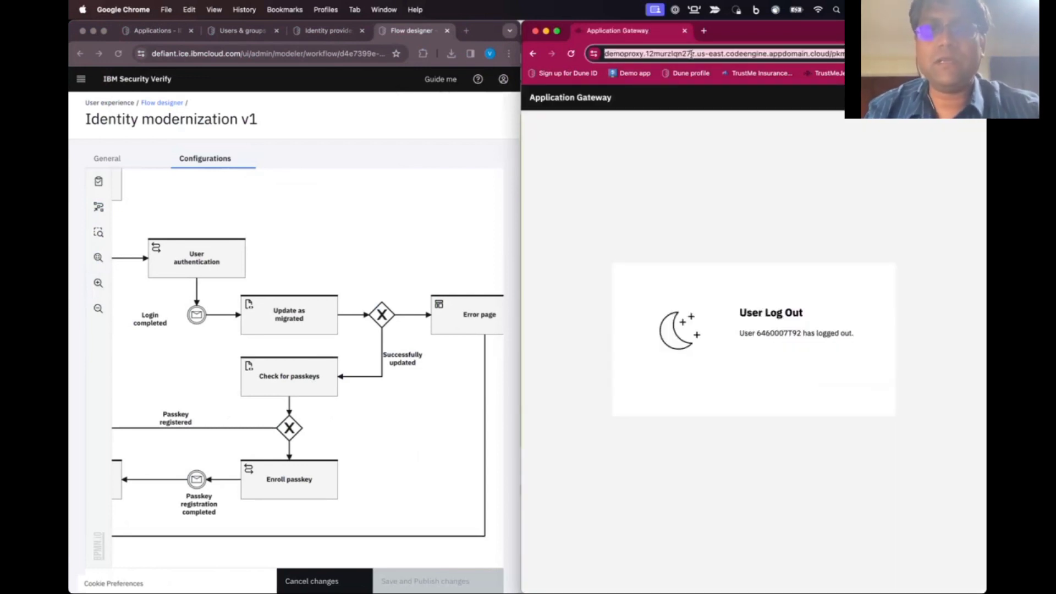
type("def")
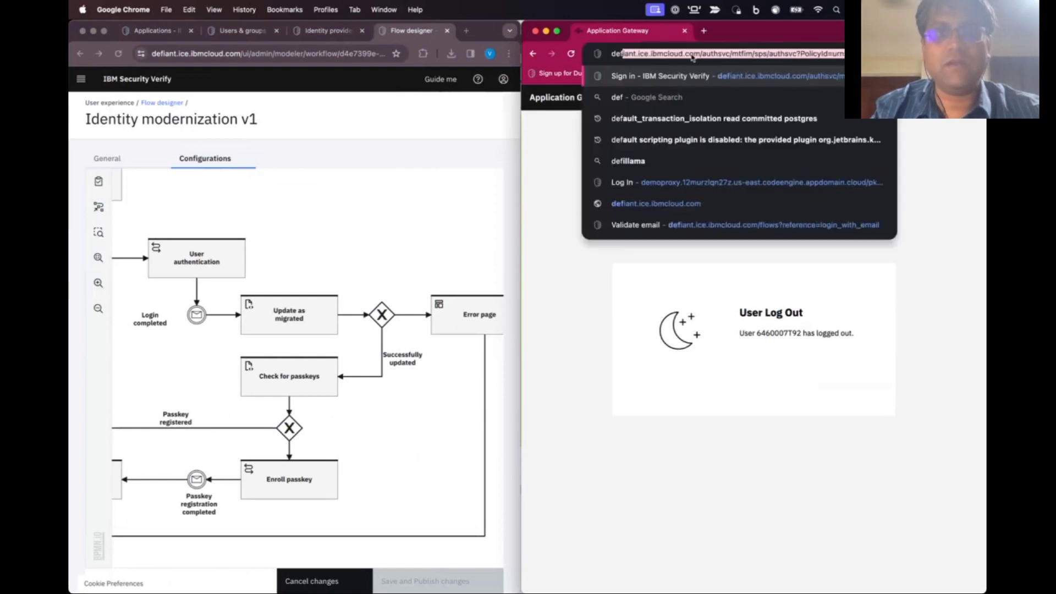
type("iant.tryverify")
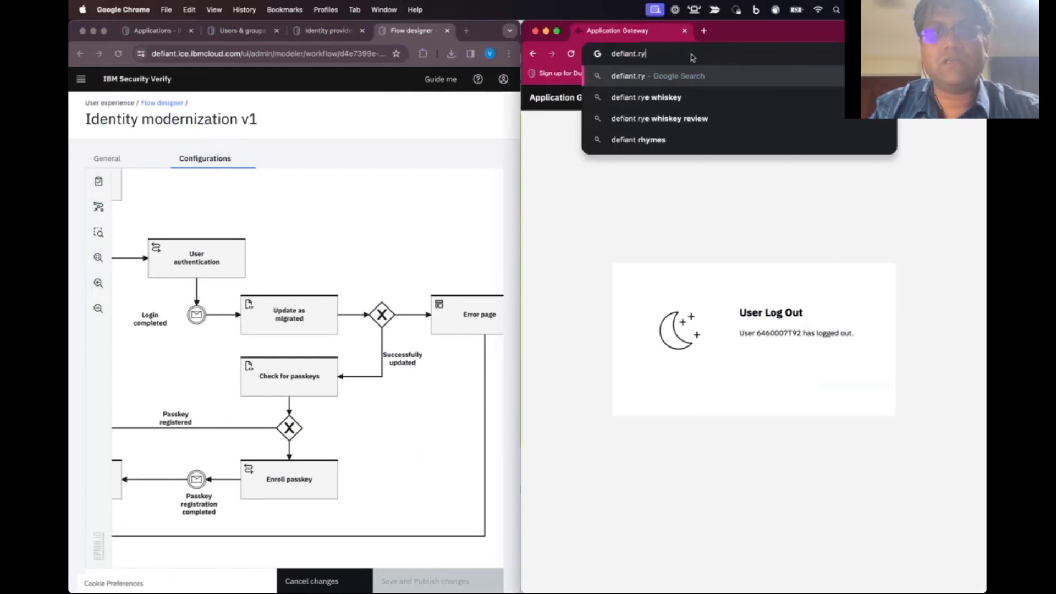
type(".ibm")
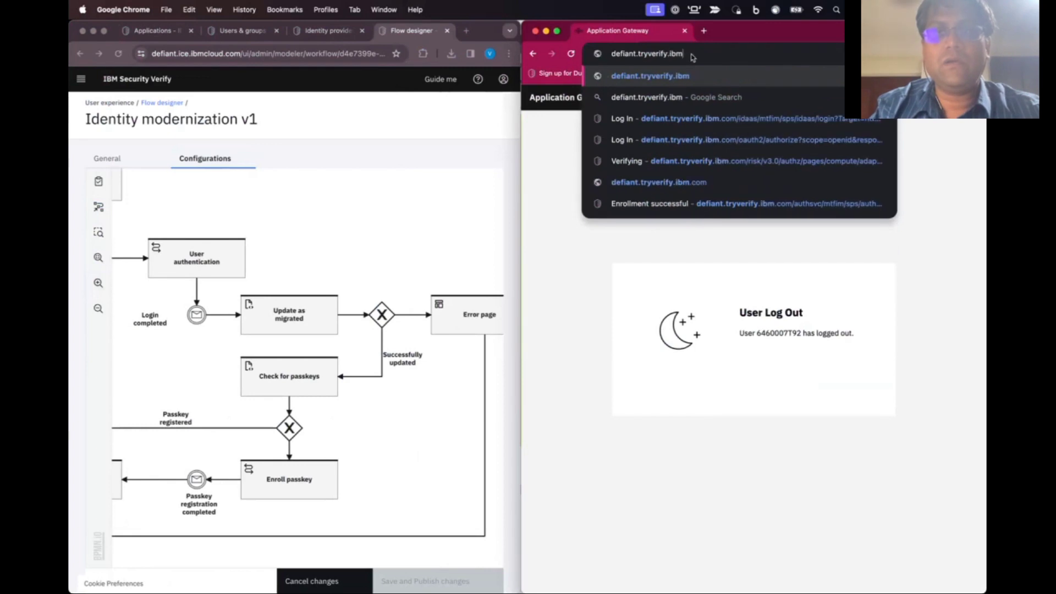
type(".com/idaas/")
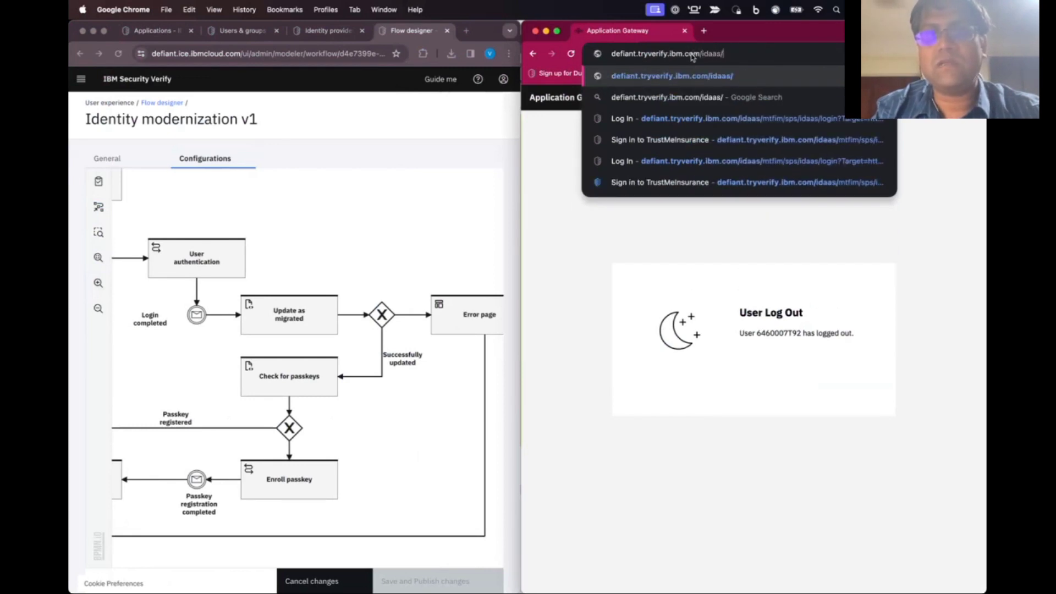
type("mtfim/sps/idaas/logout")
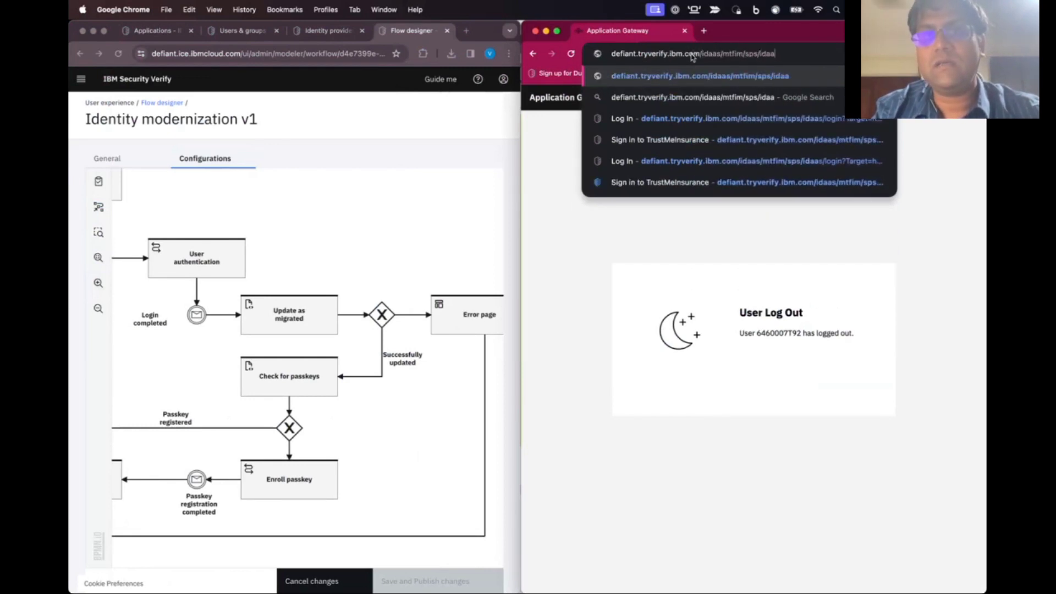
key("Return")
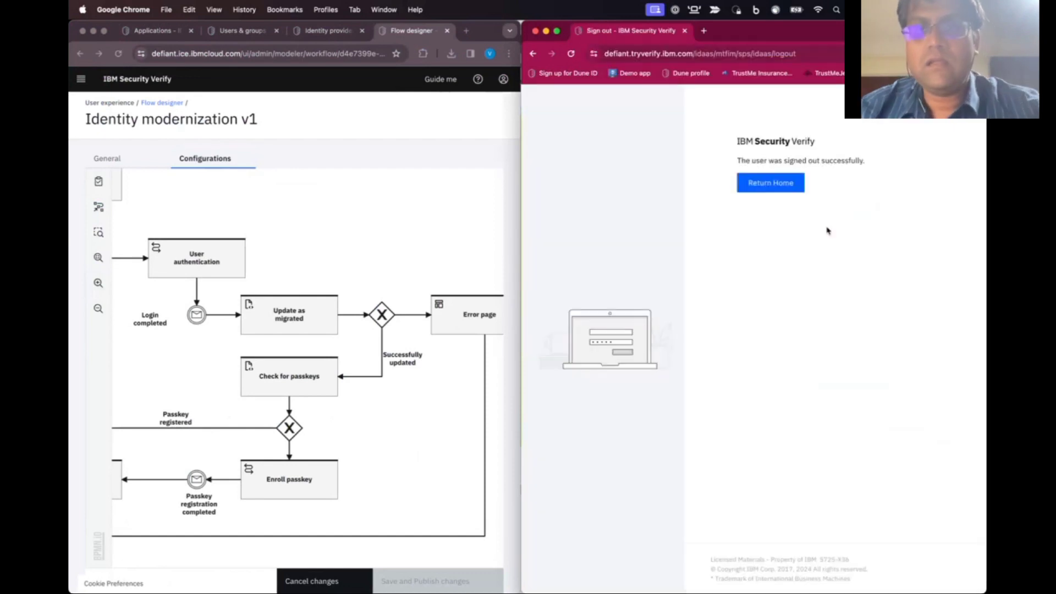
left_click(833, 79)
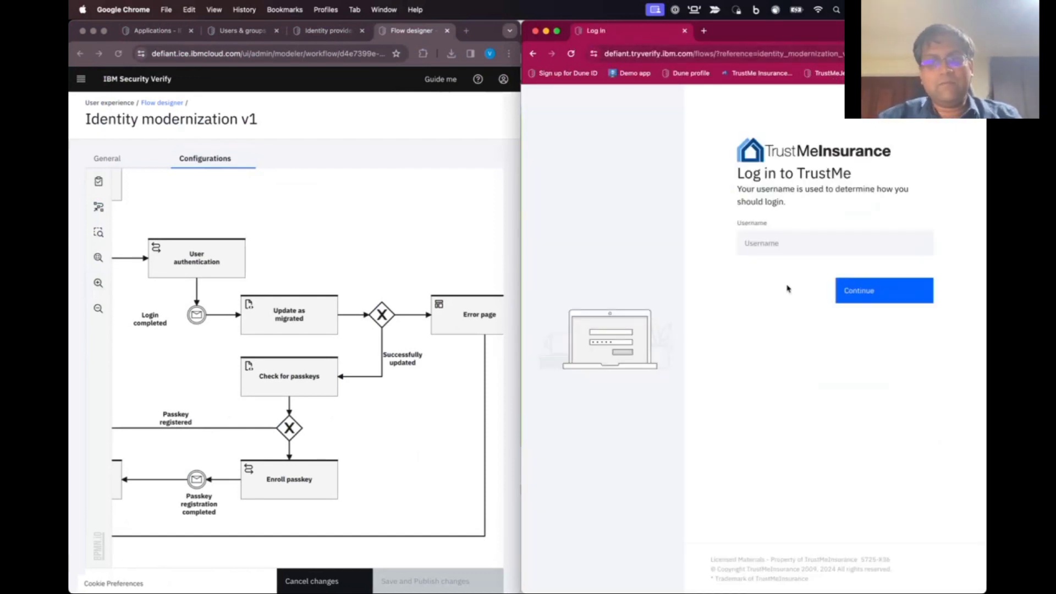
Step: Submit the user's e-mail as username, then choose the saved iCloud Keychain passkey
left_click(772, 245)
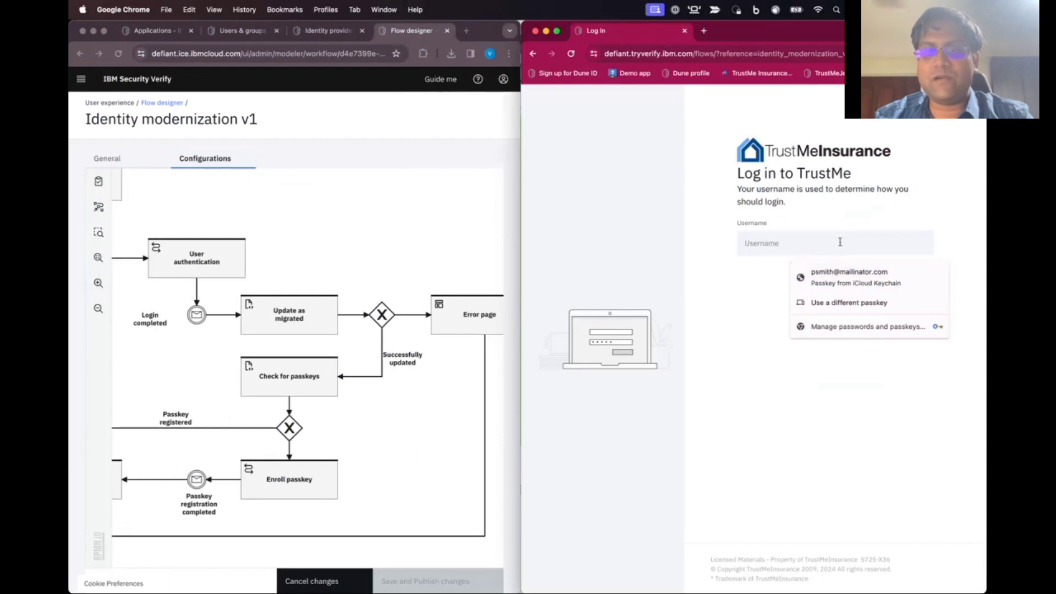
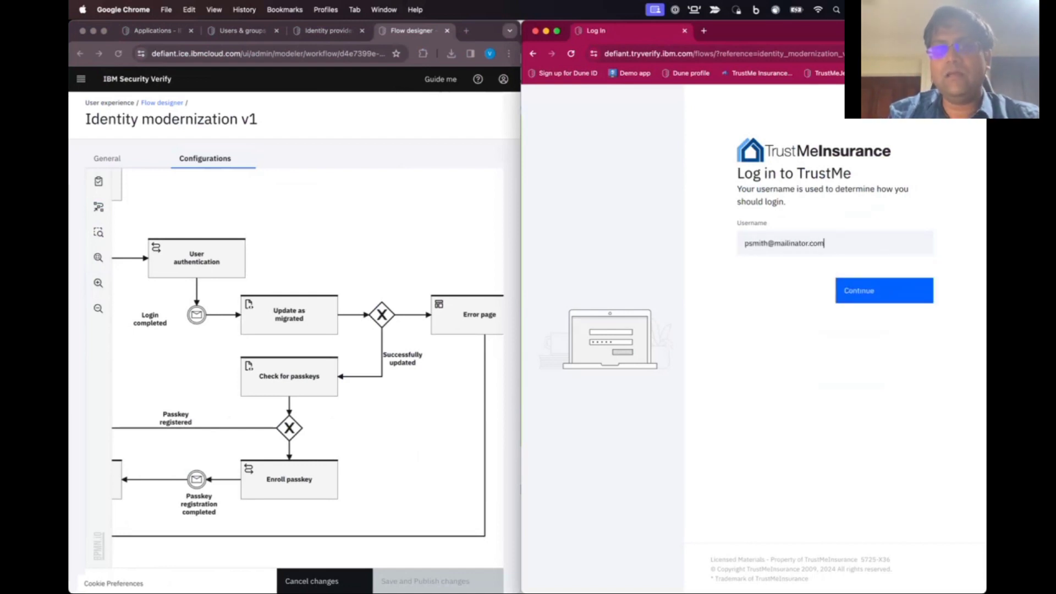
key("Return")
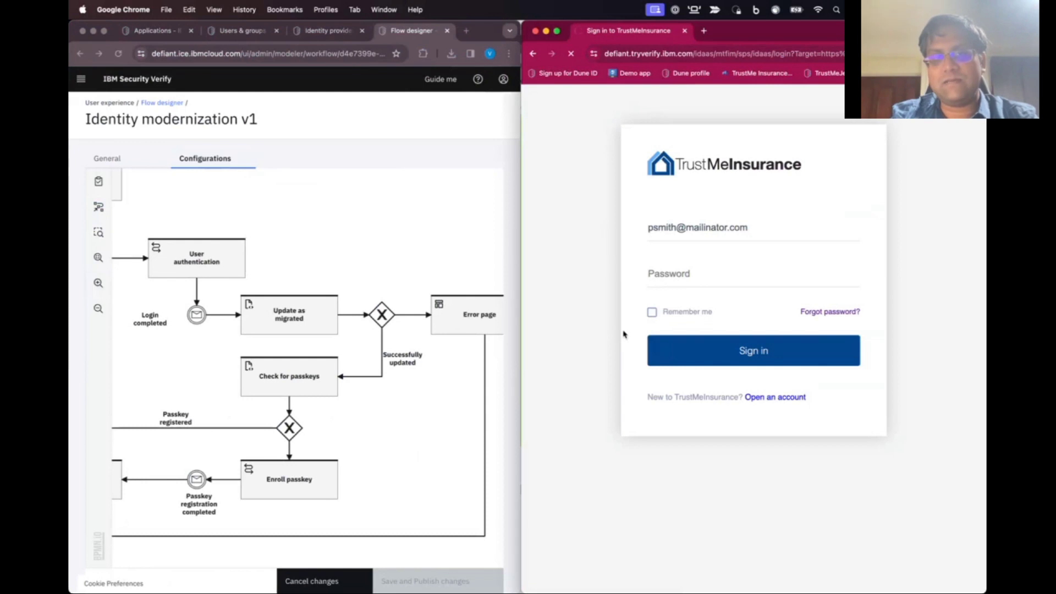
left_click(771, 253)
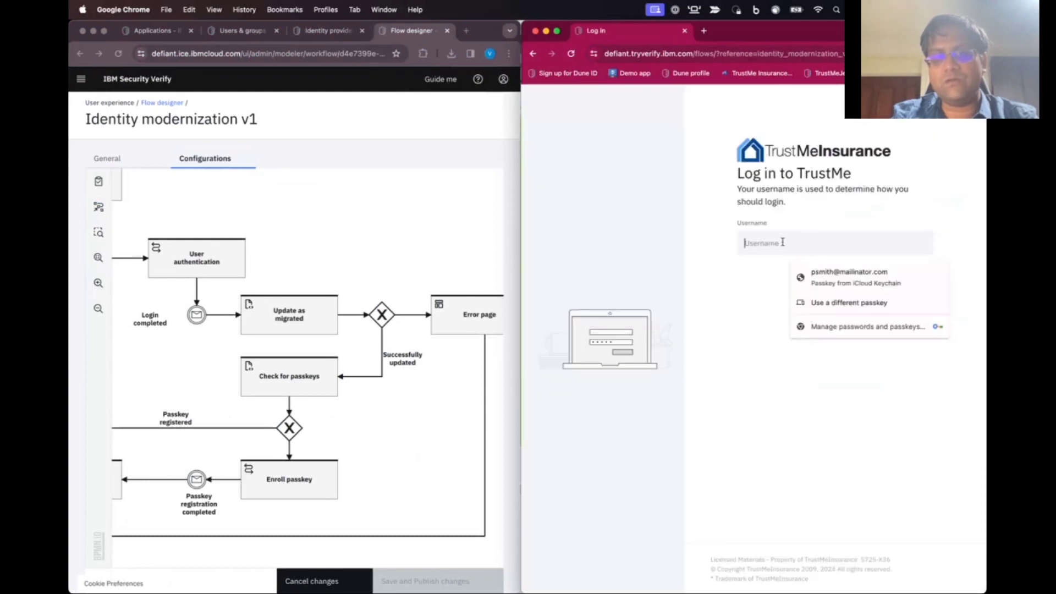
left_click(836, 282)
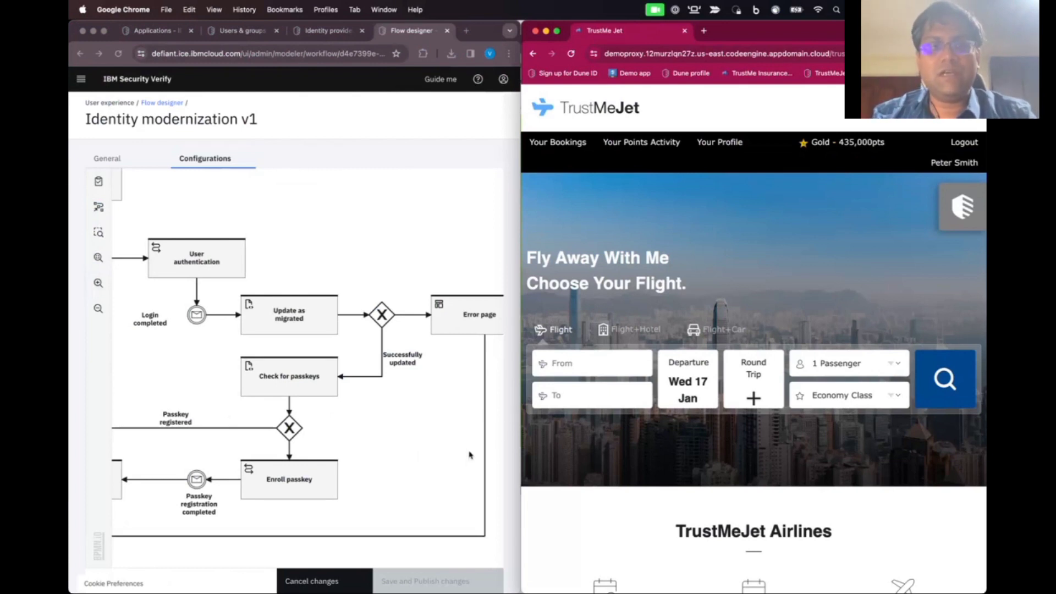
scroll(423, 523, "up", 2)
scroll(423, 524, "left", 2)
scroll(423, 523, "up", 3)
scroll(423, 523, "left", 6)
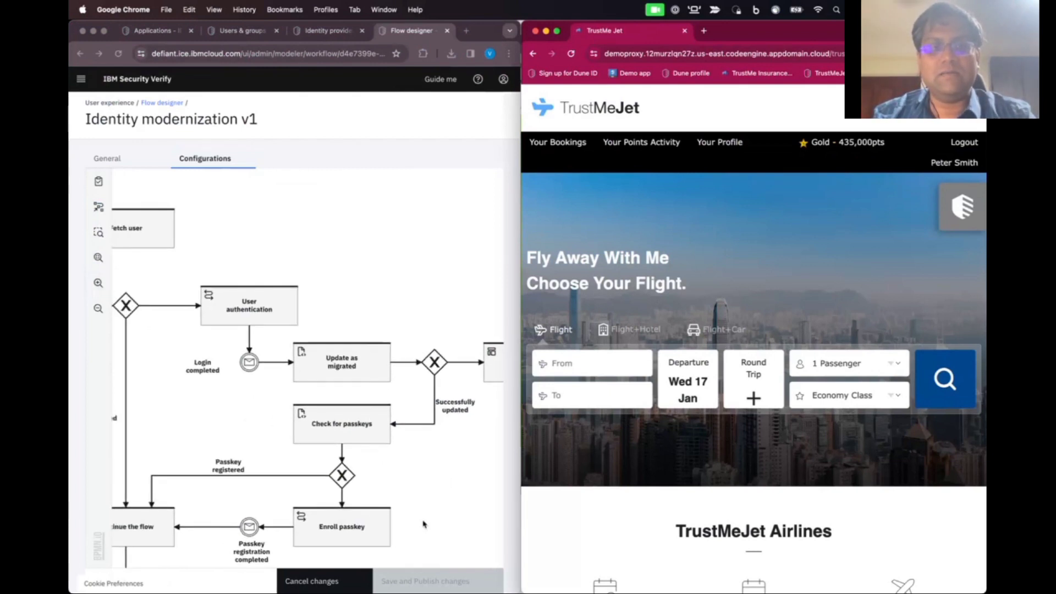
scroll(423, 524, "up", 1)
scroll(423, 523, "left", 1)
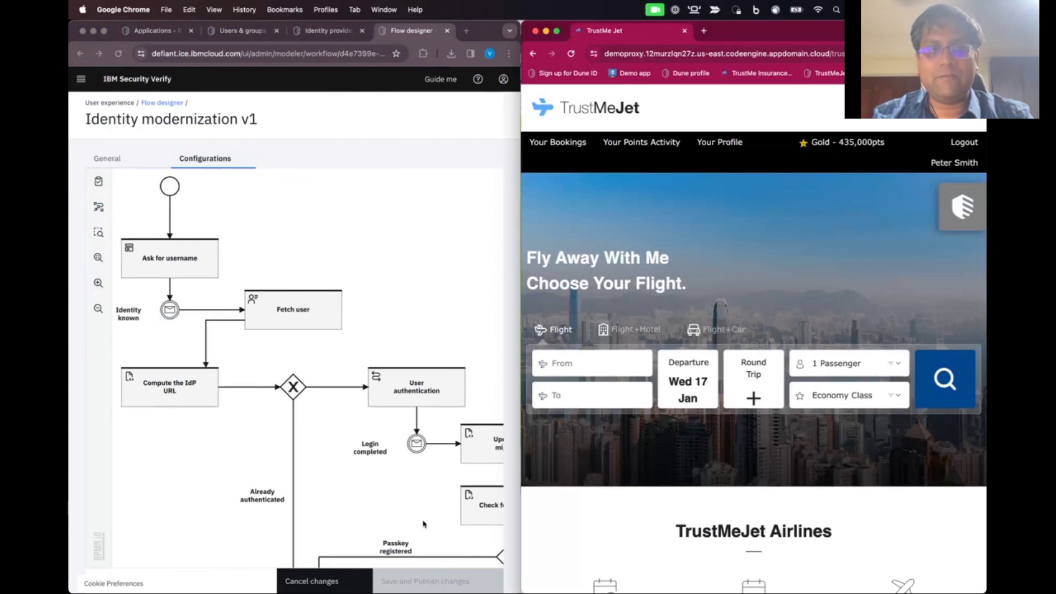
scroll(423, 524, "down", 4)
scroll(423, 523, "right", 2)
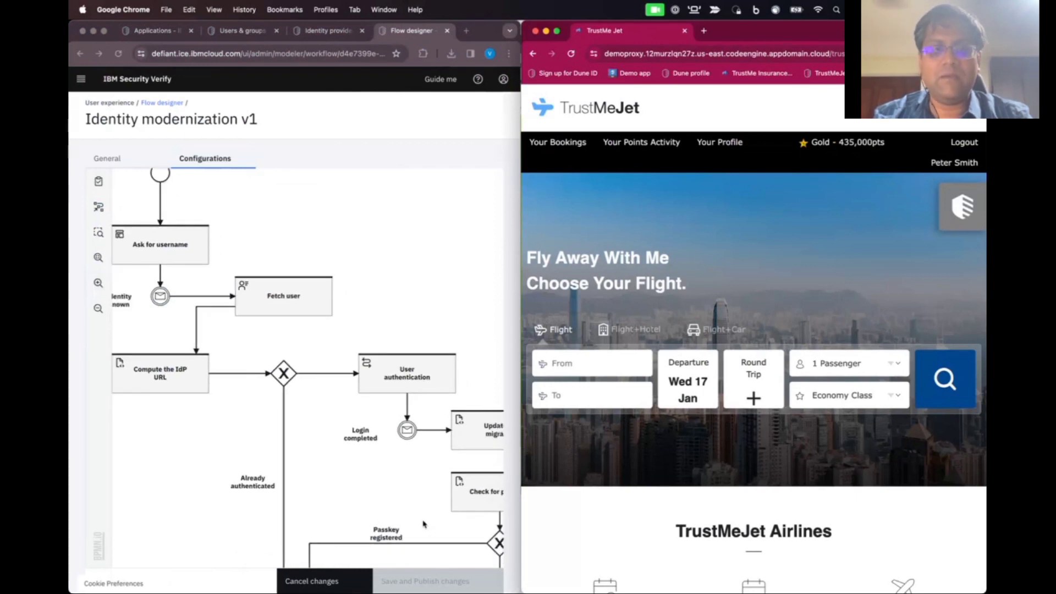
left_click(469, 246)
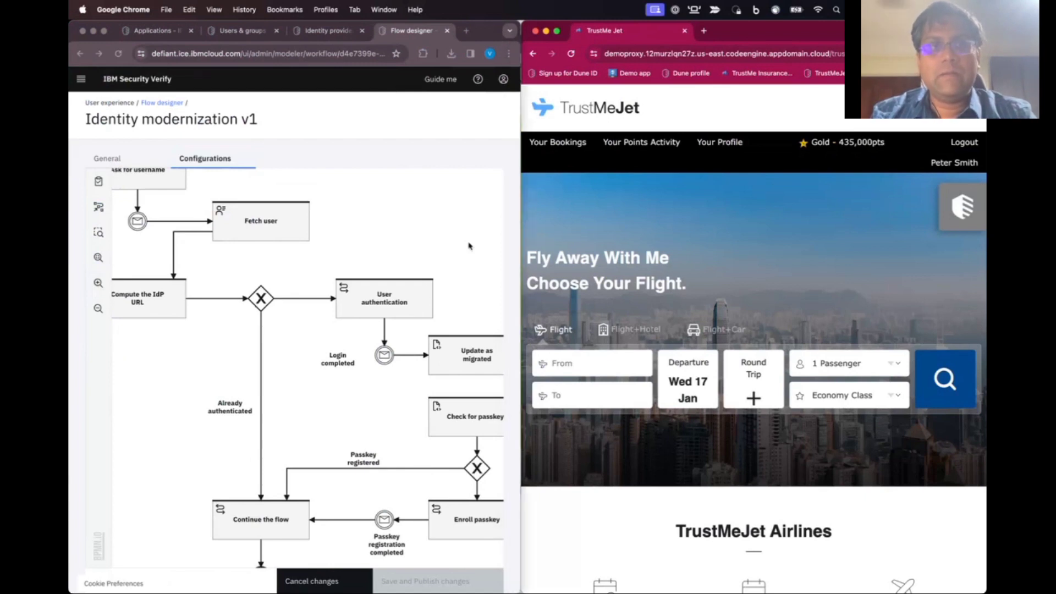